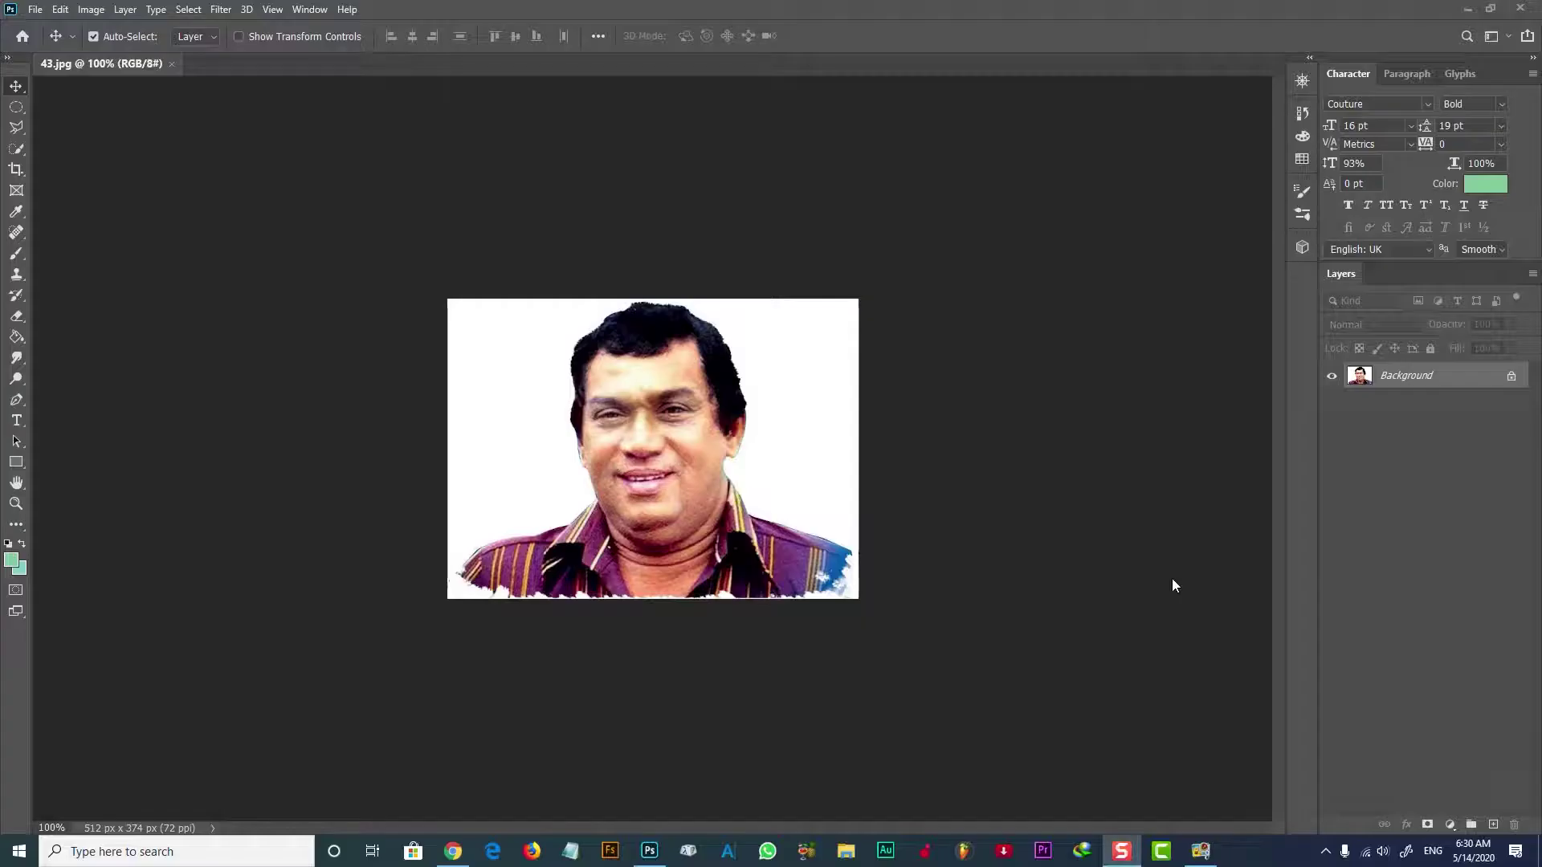
Step: Resize the portrait to 1000 px wide and create a new 3840 × 2160 white document
left_click(91, 8)
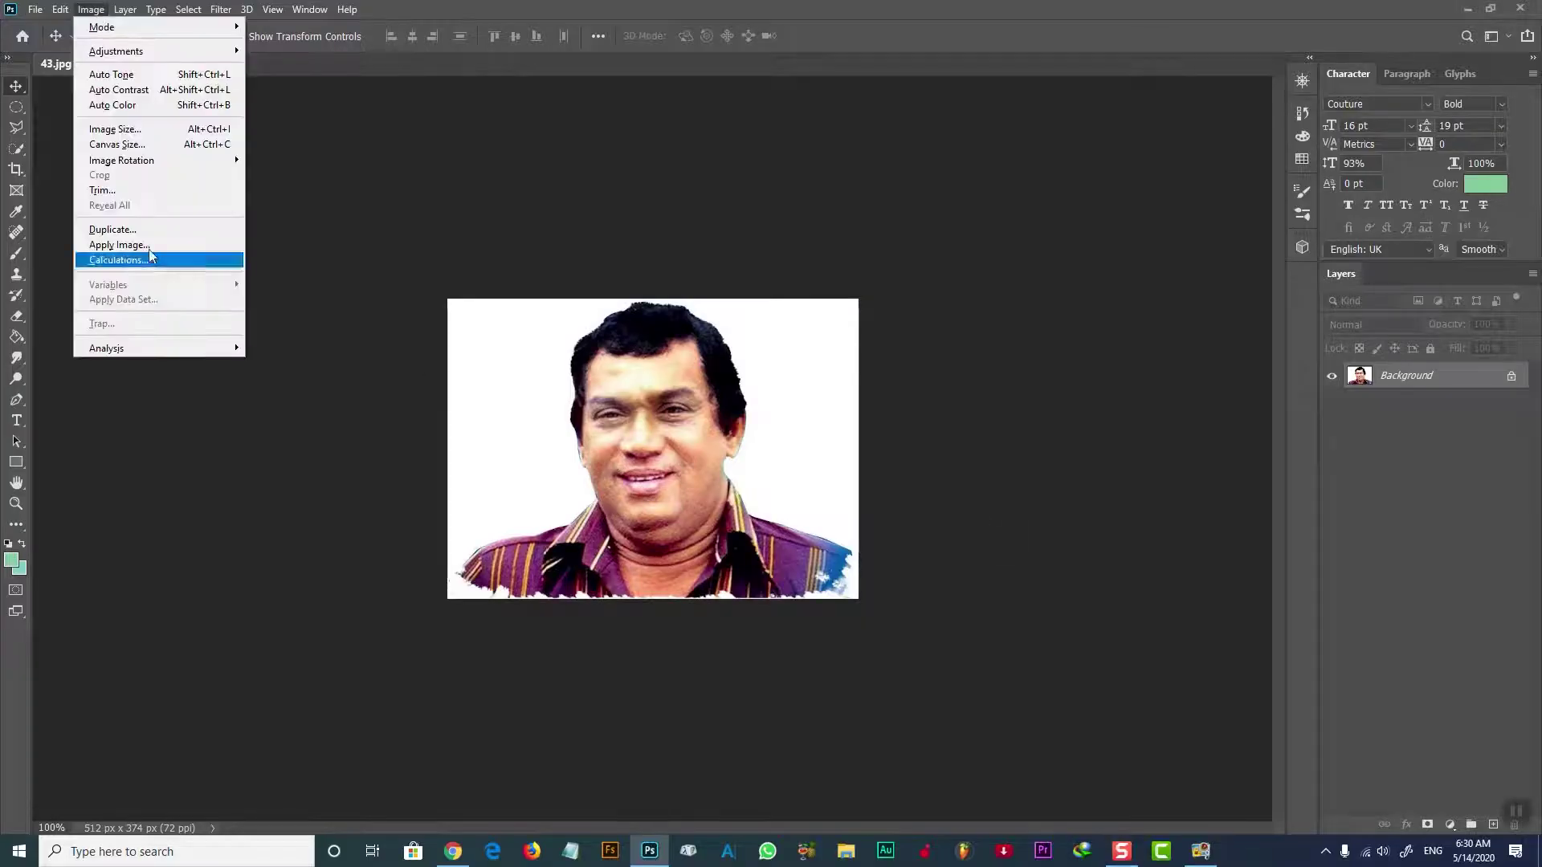
left_click(104, 130)
type("1000")
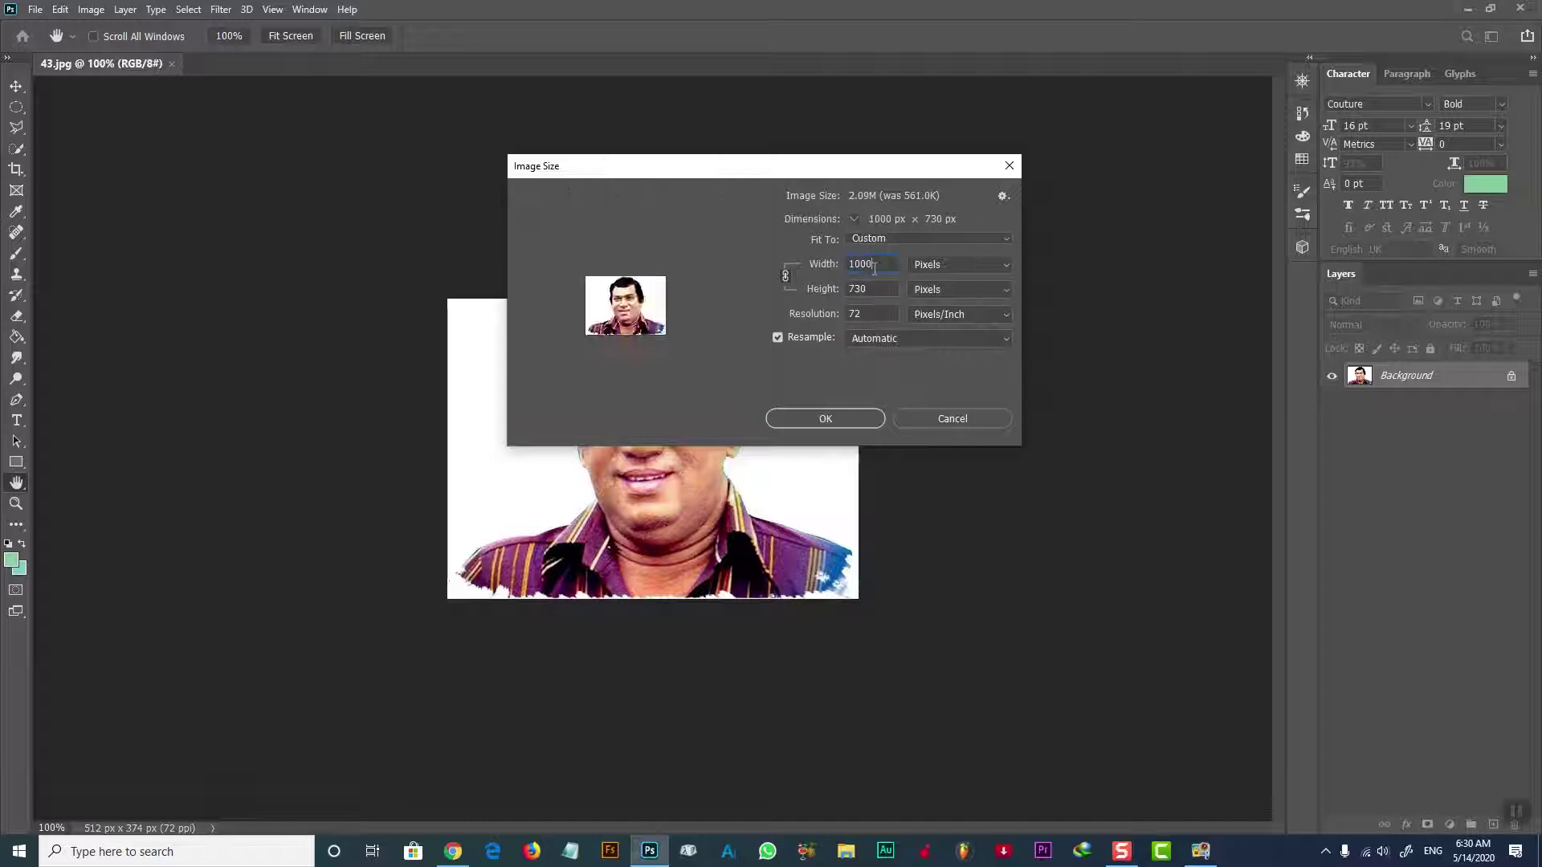
key("Return")
left_click(34, 9)
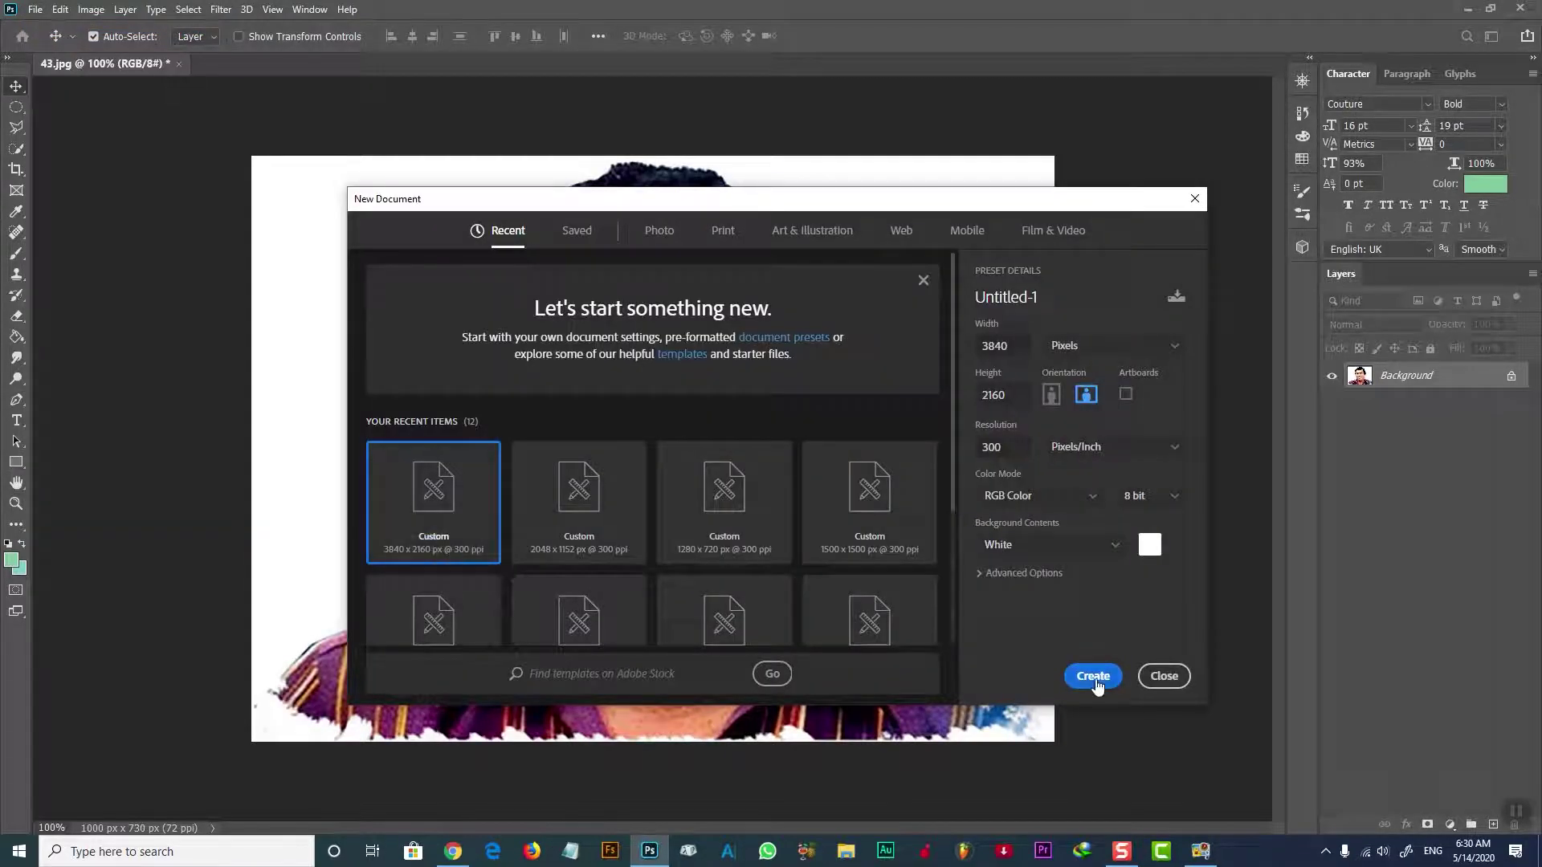
left_click(1094, 677)
Step: Use Select Subject on the 43.jpg portrait and mask out its white background
left_click(143, 65)
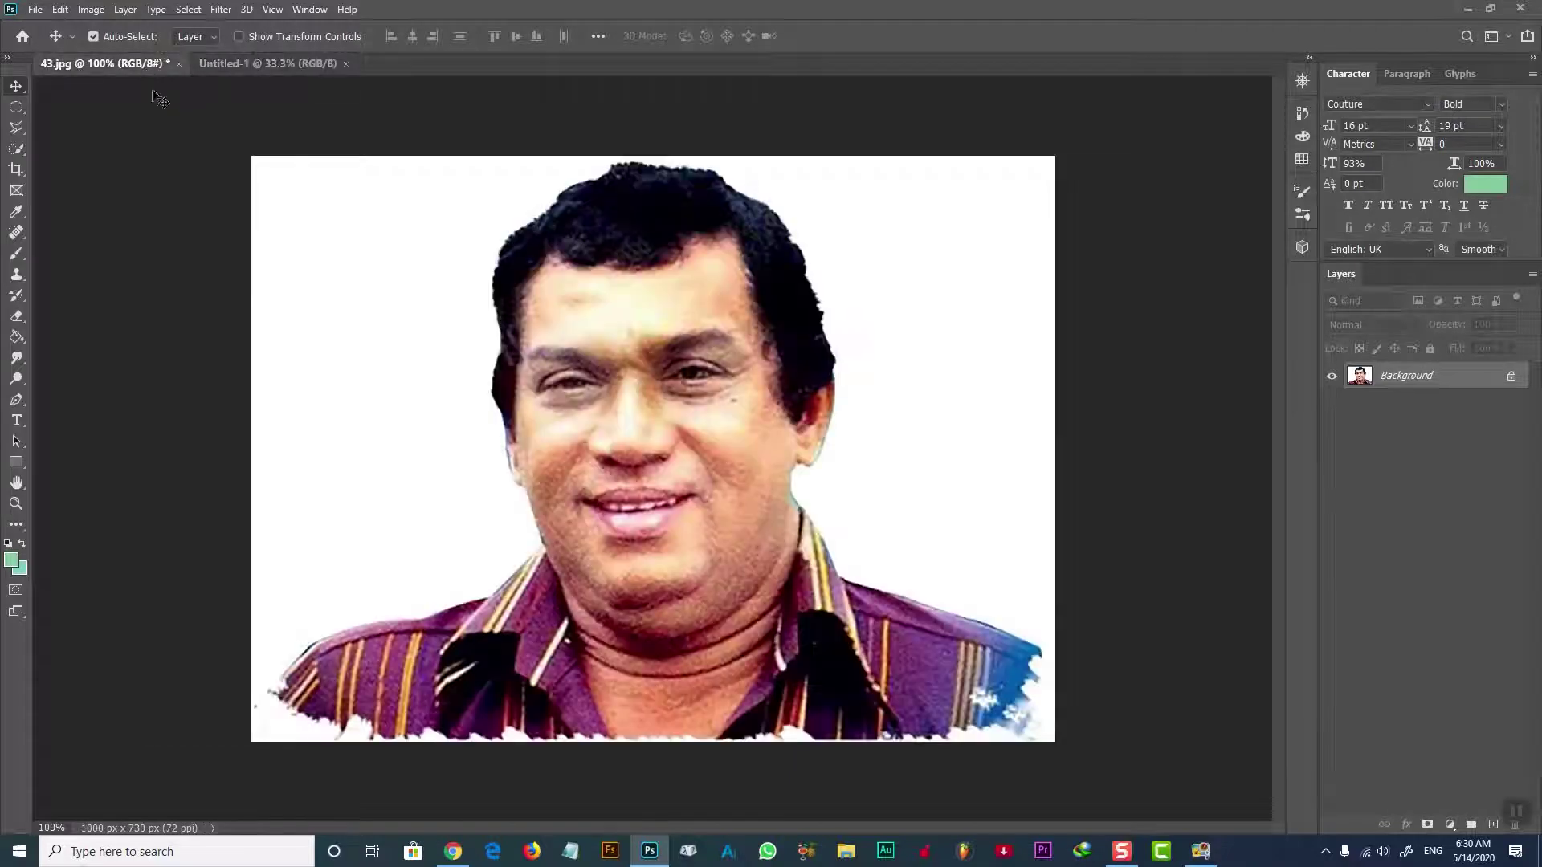
left_click(16, 149)
left_click(123, 166)
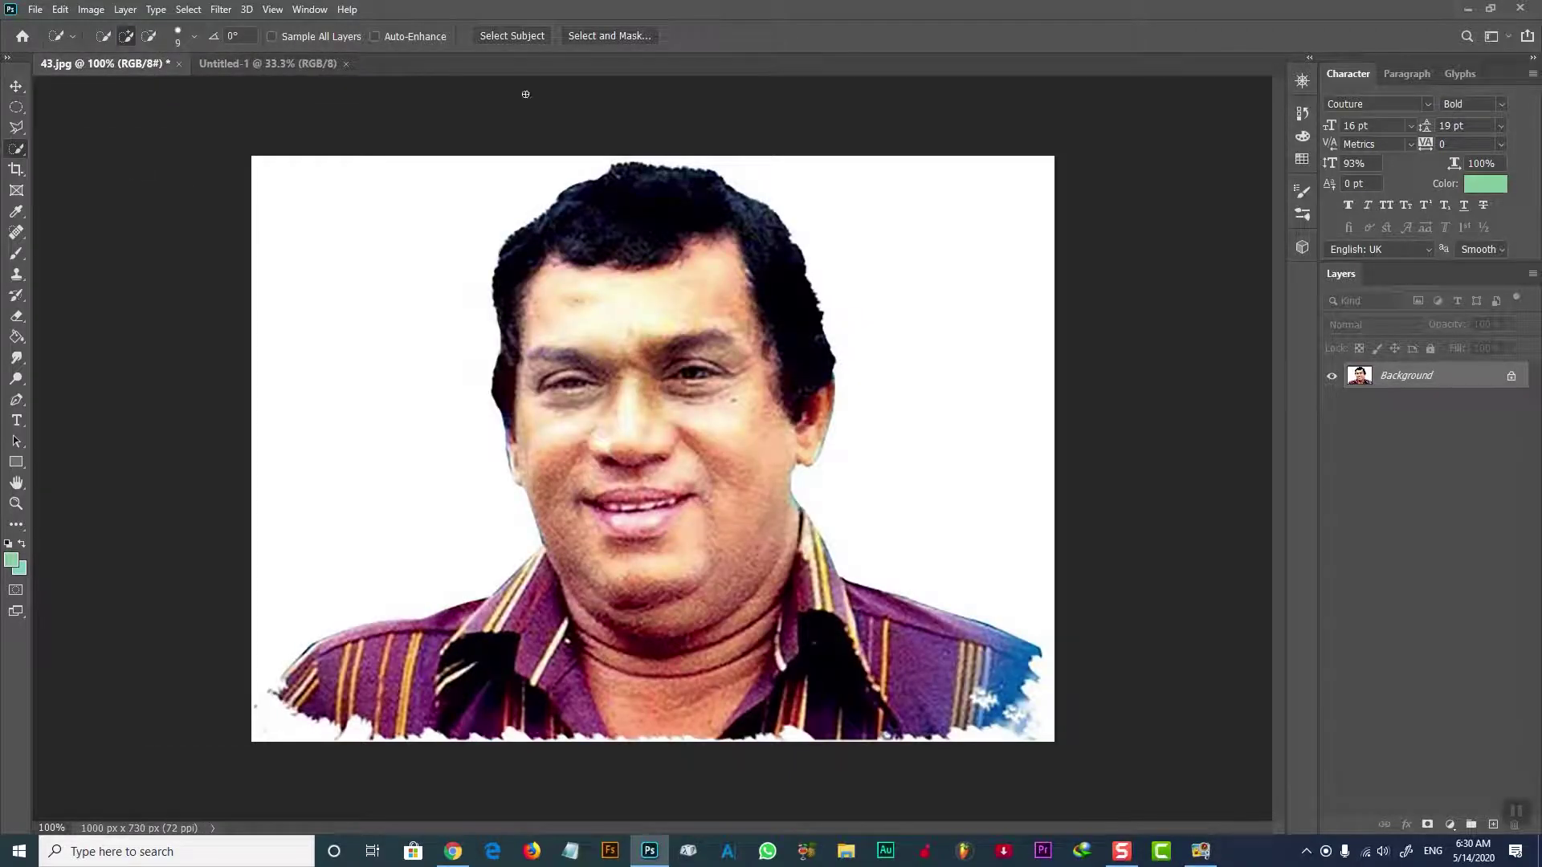
left_click(527, 37)
left_click(1428, 825)
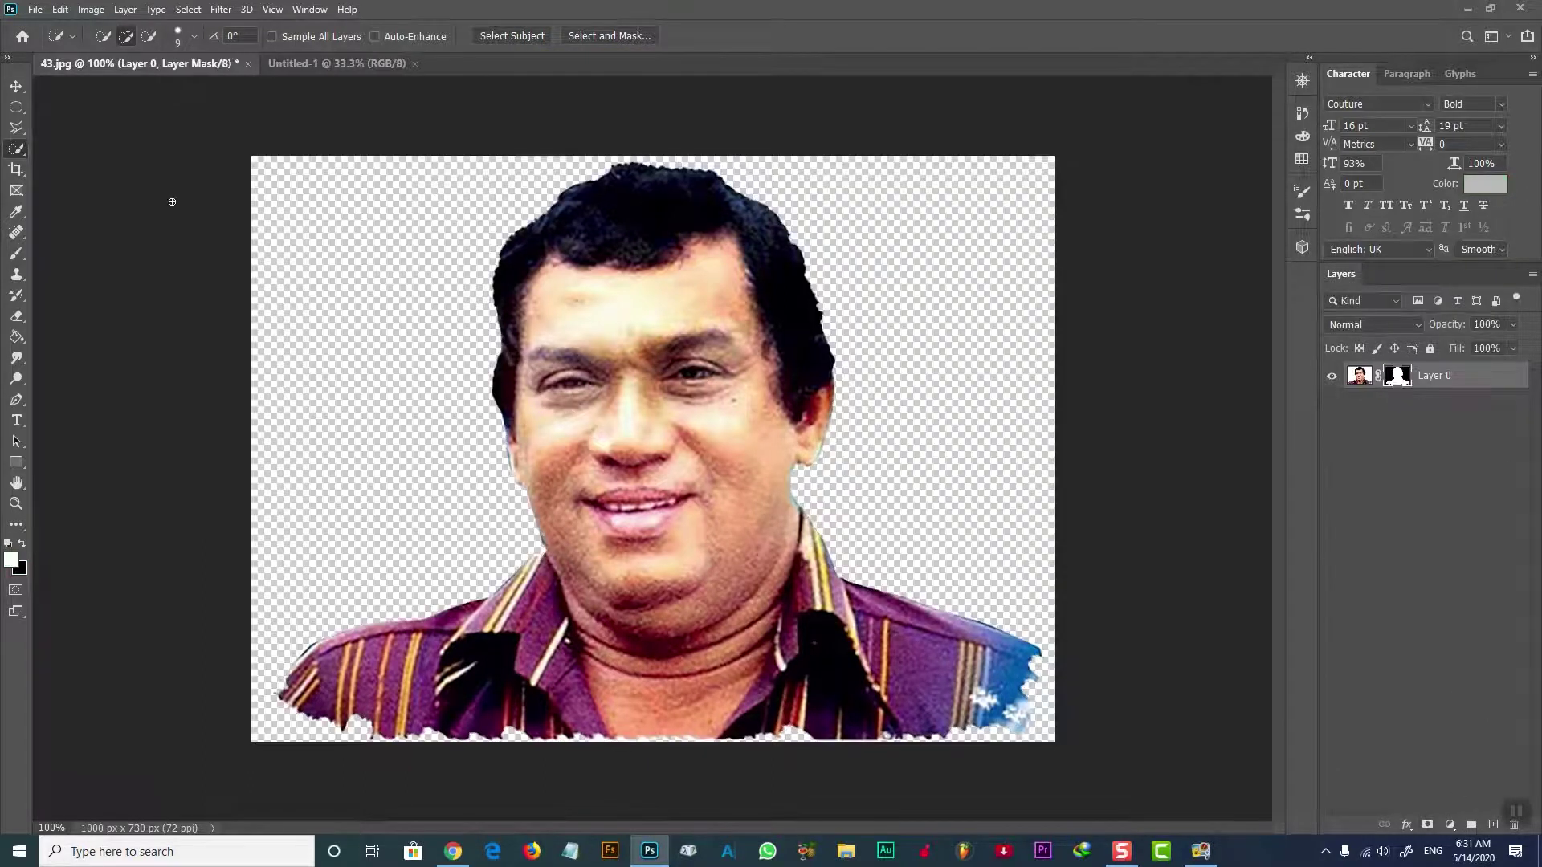
Step: Move the cut-out portrait into Untitled-1 and scale it up to about 282%
key("v")
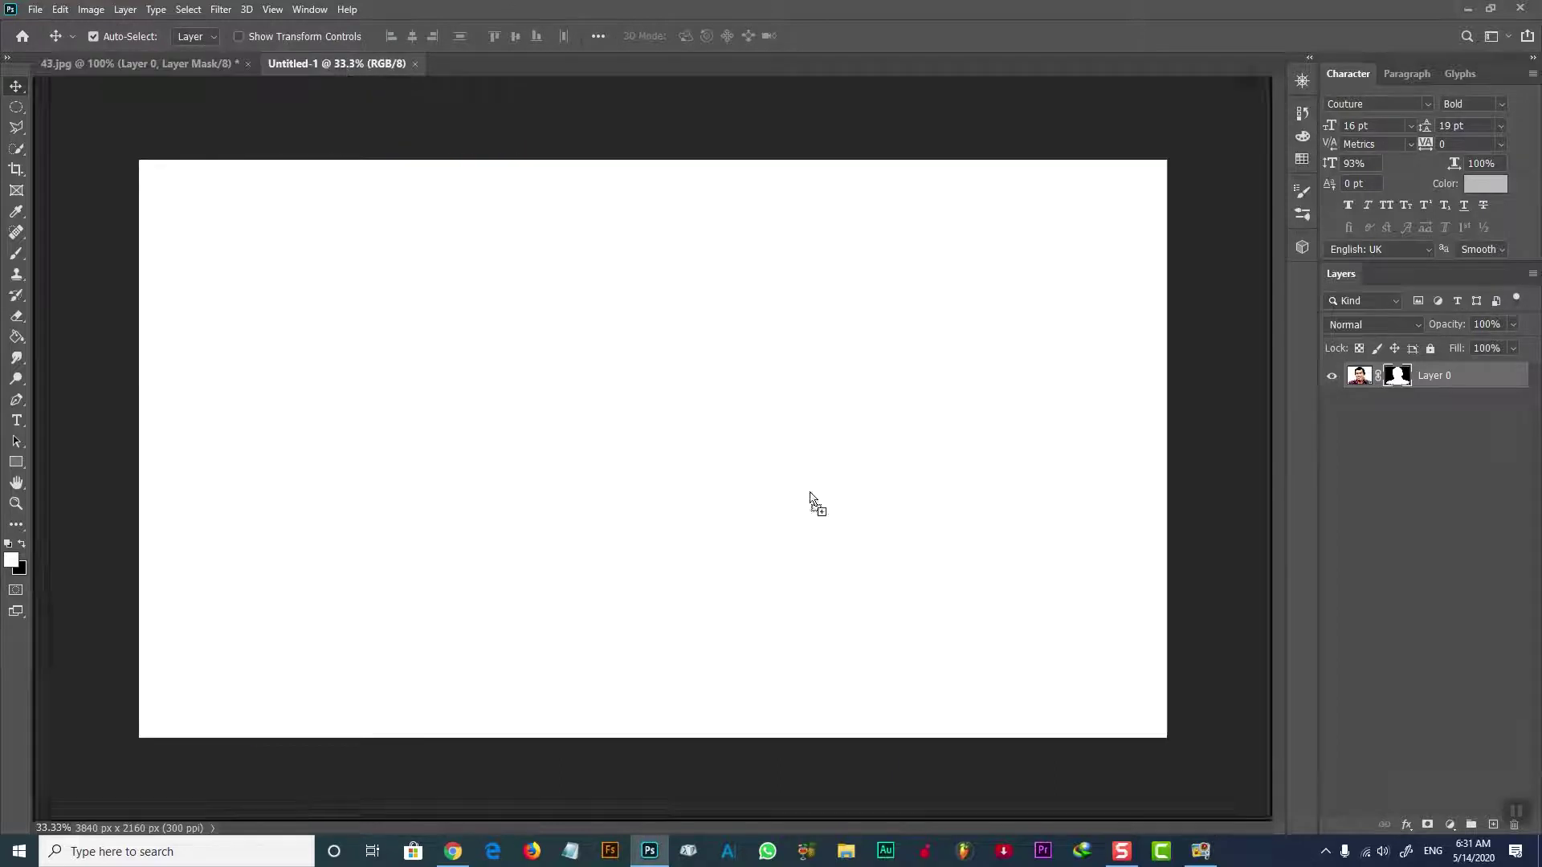
mouse_move(745, 549)
left_mouse_down()
mouse_move(809, 498)
mouse_move(662, 629)
left_mouse_up()
key("ctrl+t")
left_click_drag(661, 534, 753, 180)
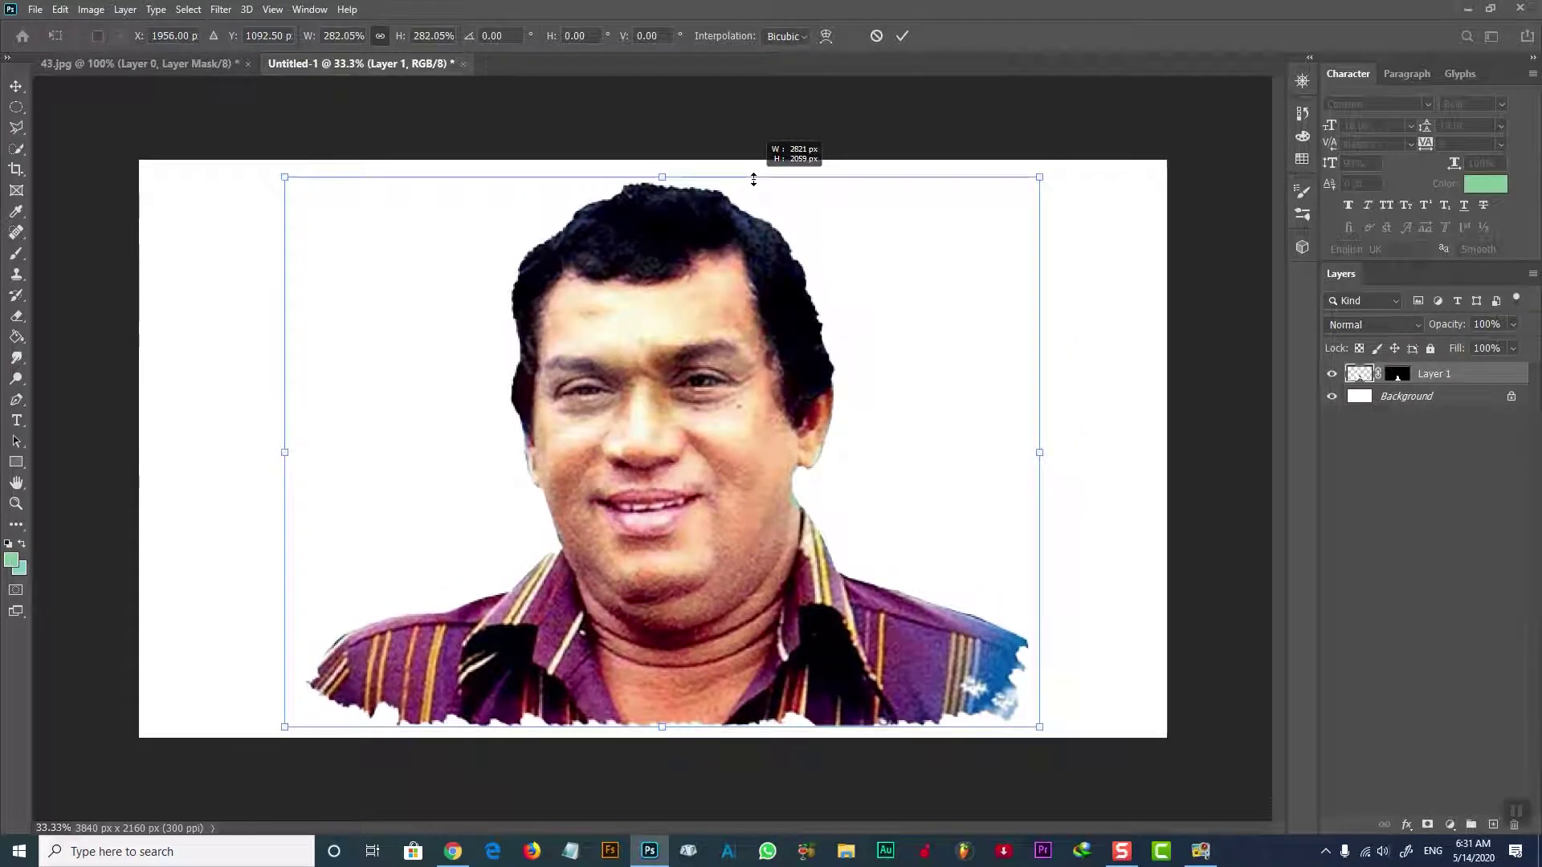
key("Return")
left_click_drag(686, 604, 674, 602)
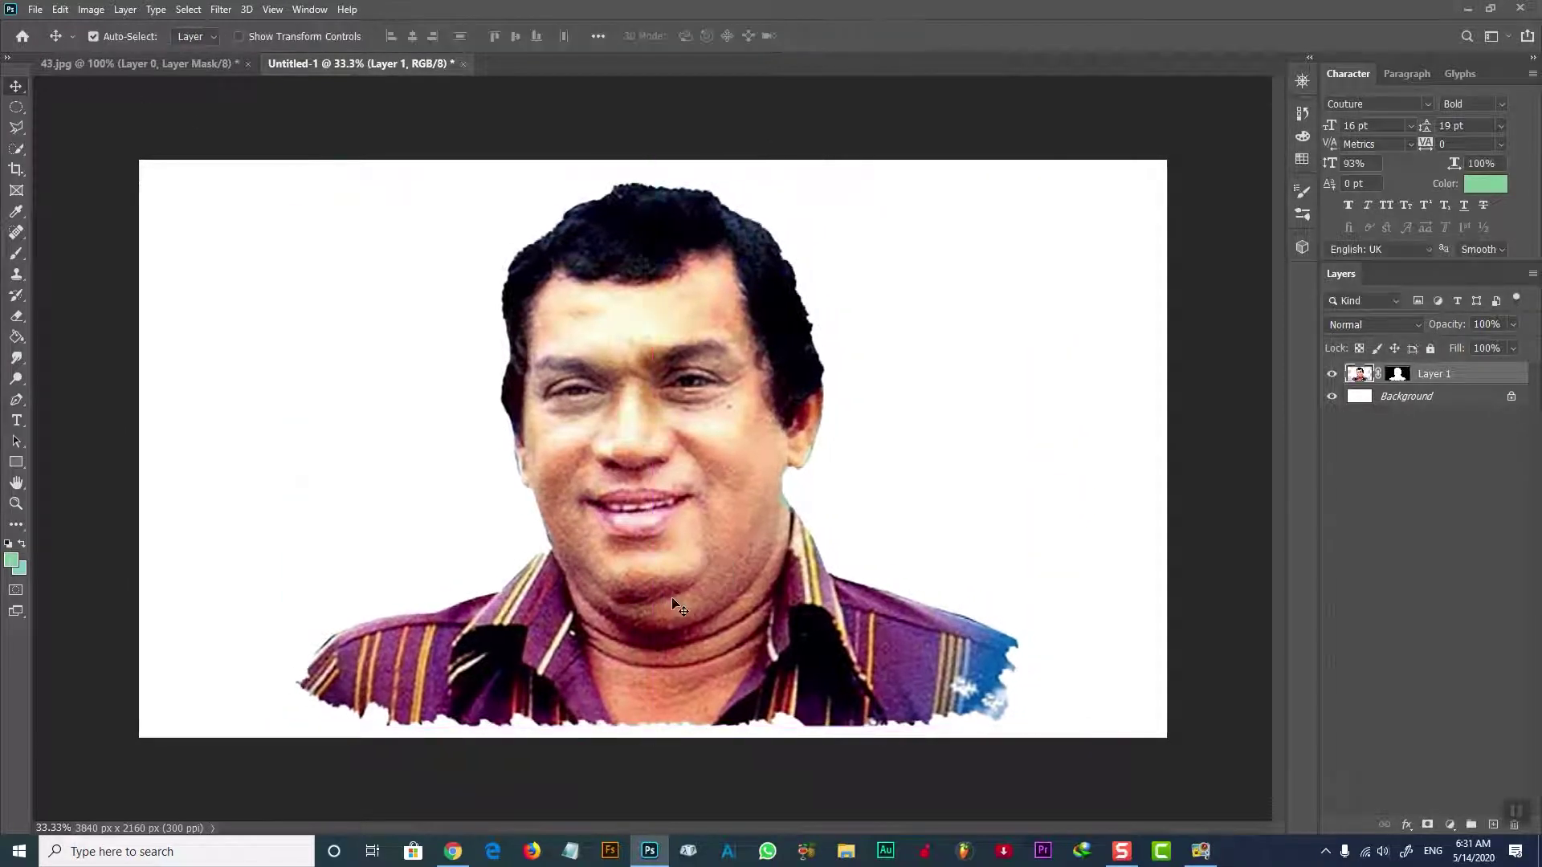
Step: Zoom in to 200% on the face and duplicate the portrait layer
key("ctrl+plus")
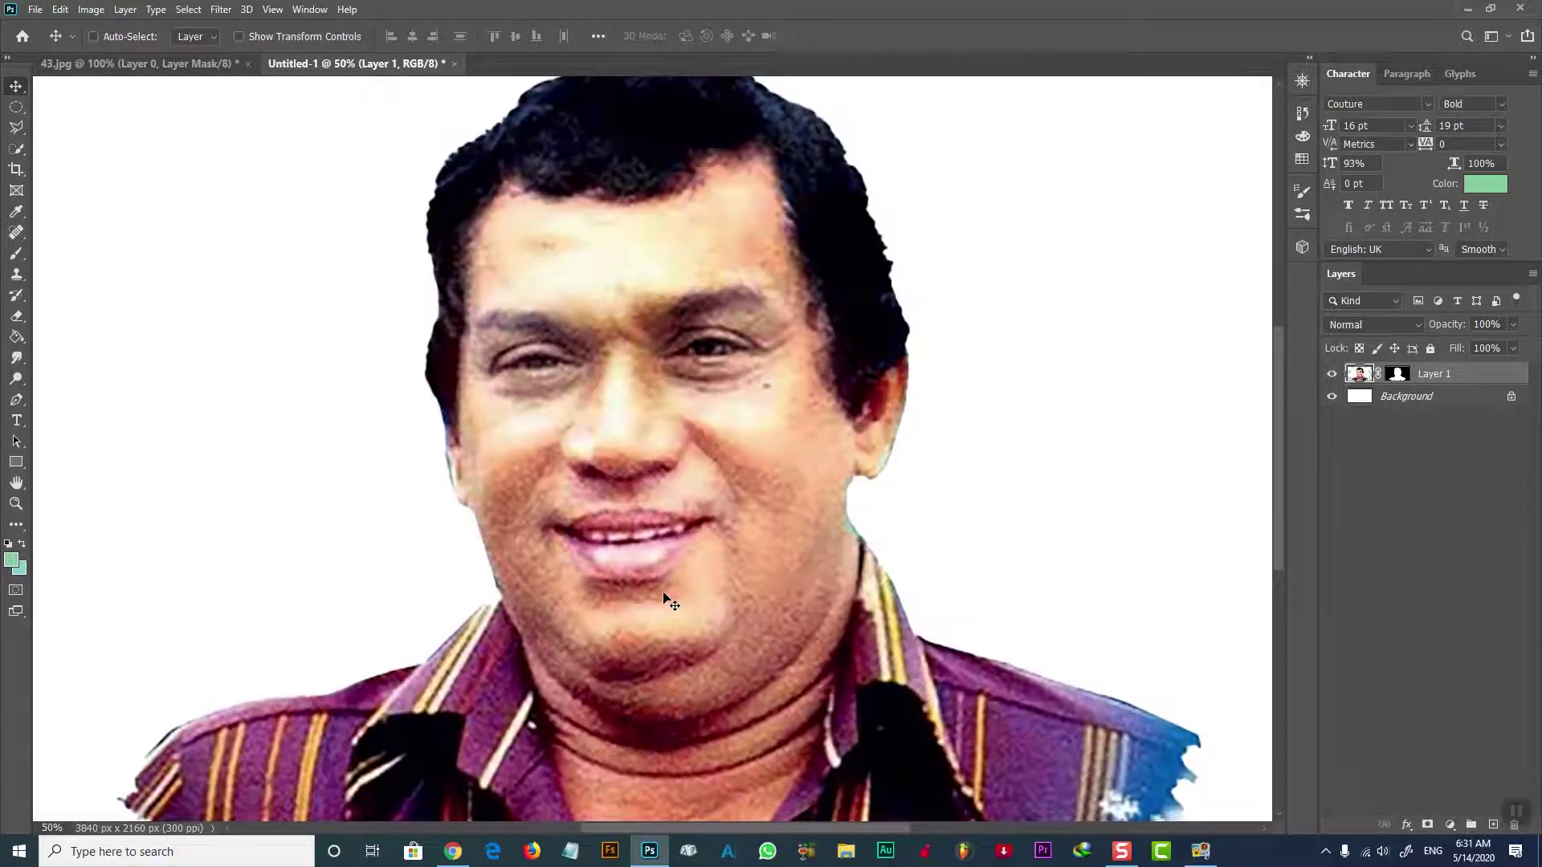
key("ctrl+plus")
key("ctrl+plus")
key("ctrl+plus")
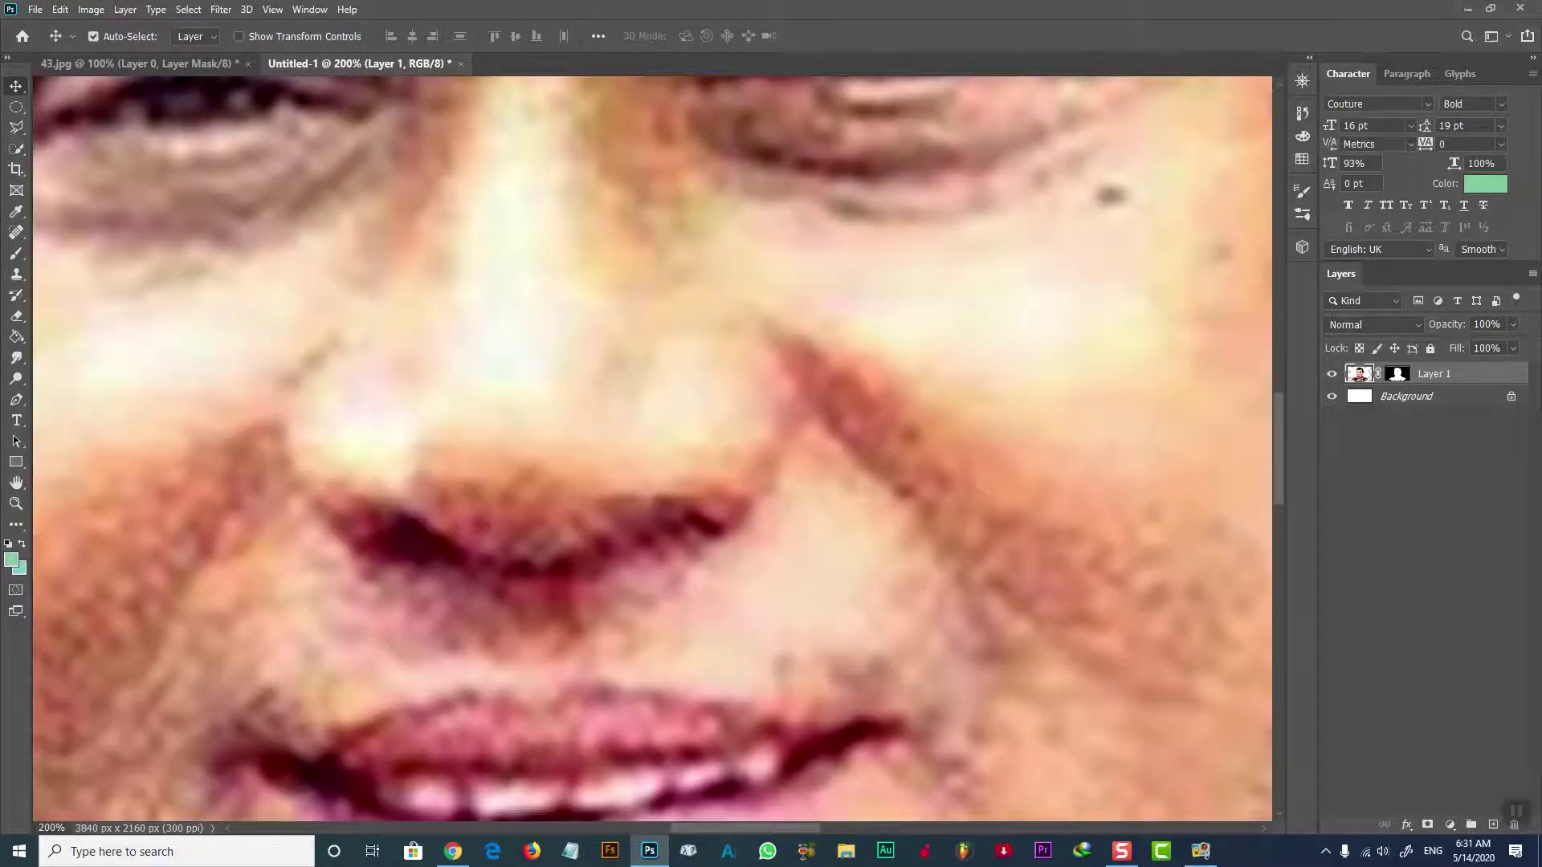
left_click_drag(735, 826, 787, 827)
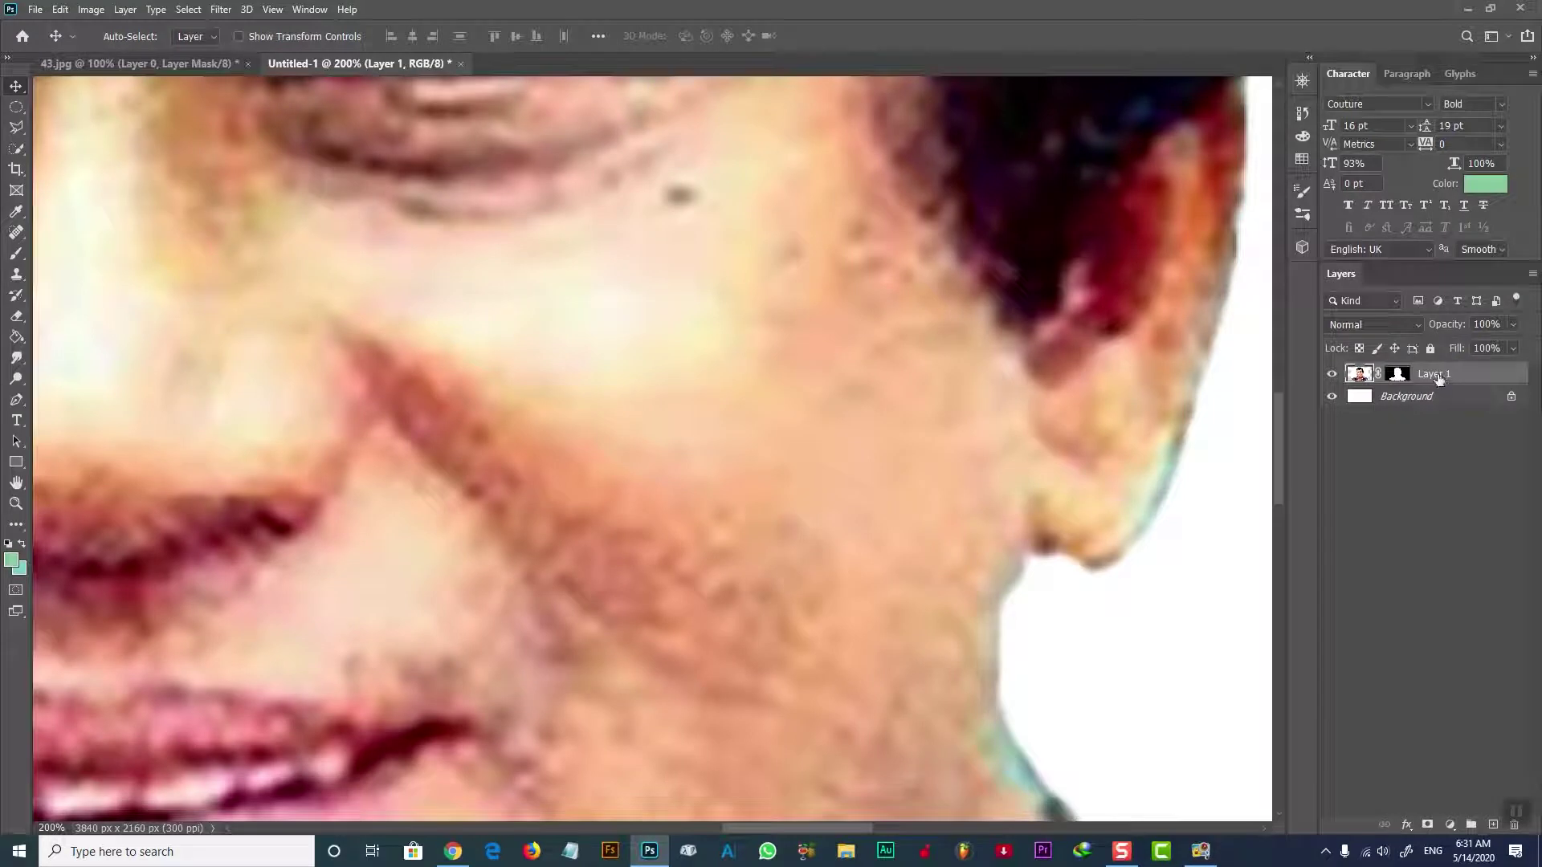
key("ctrl+j")
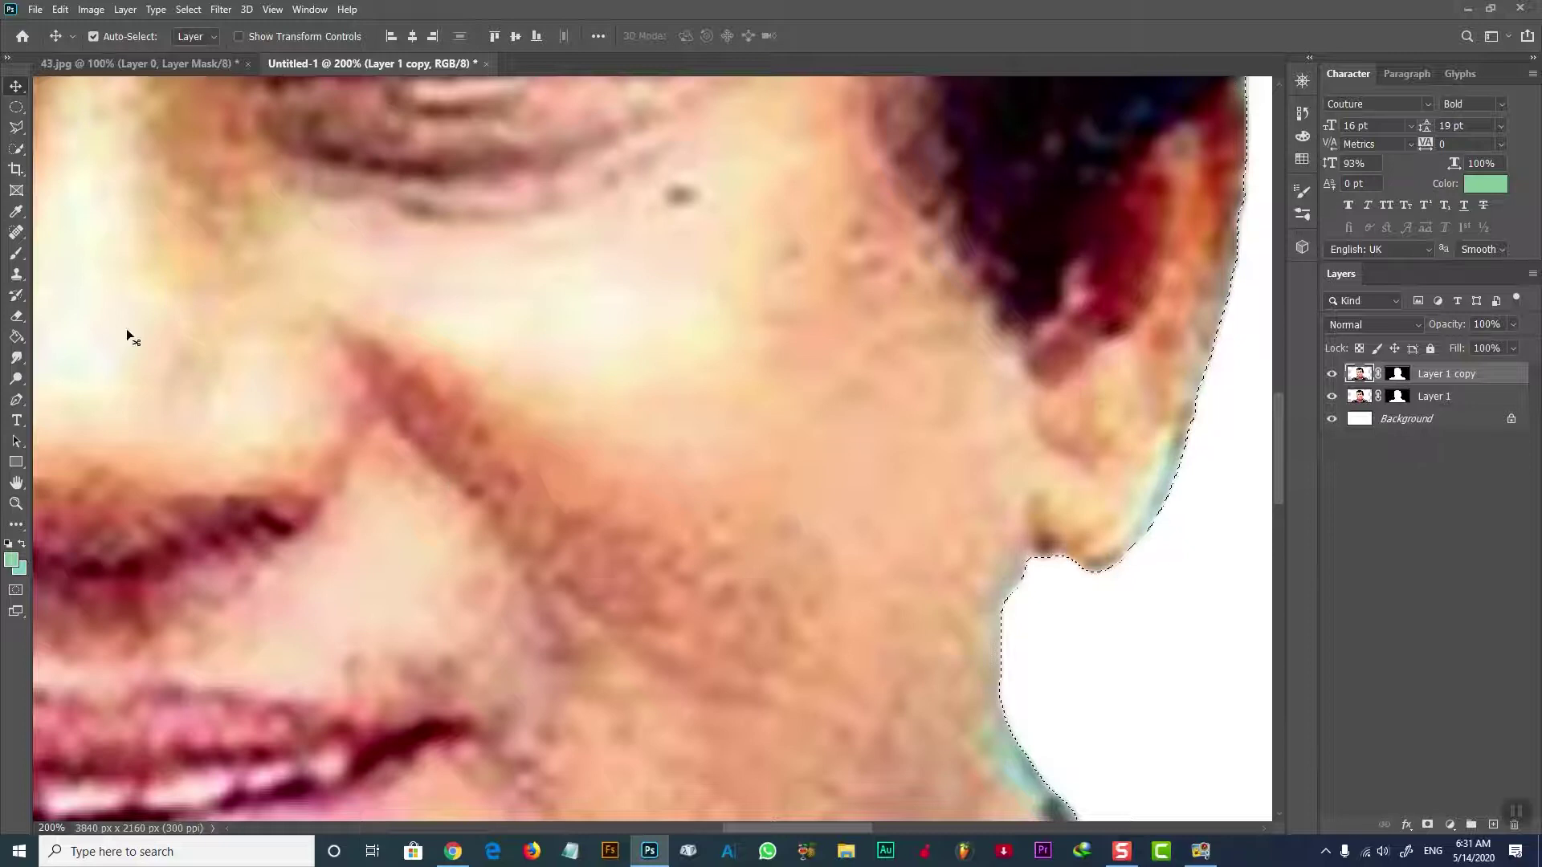
Step: Select the Smudge tool with the Smoothing Smudge Brush preset at 70% strength
right_click(16, 358)
left_click(73, 391)
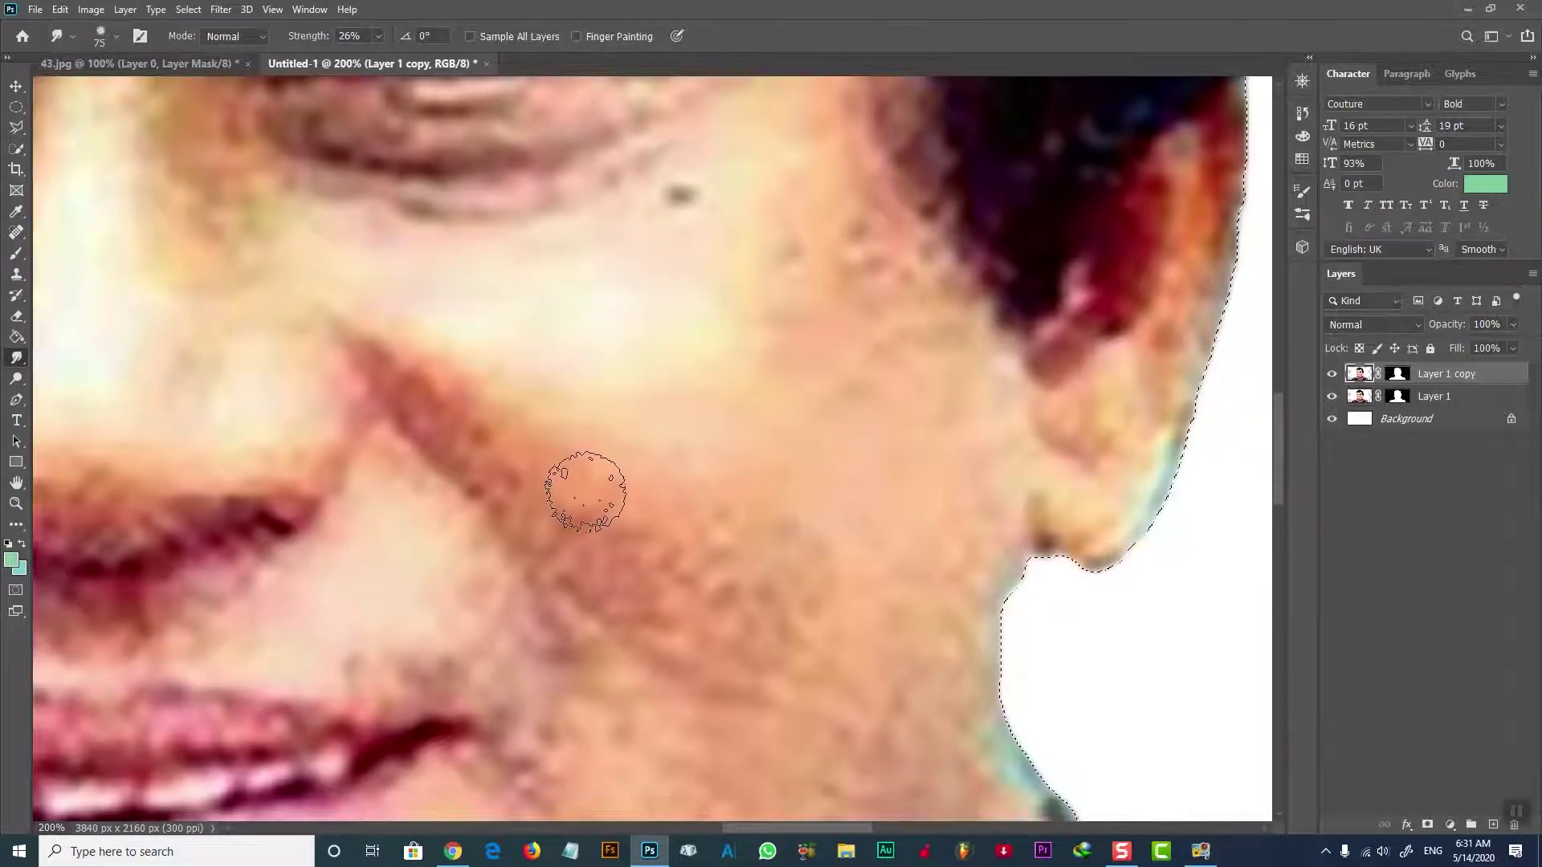
left_click(118, 37)
left_click(178, 516)
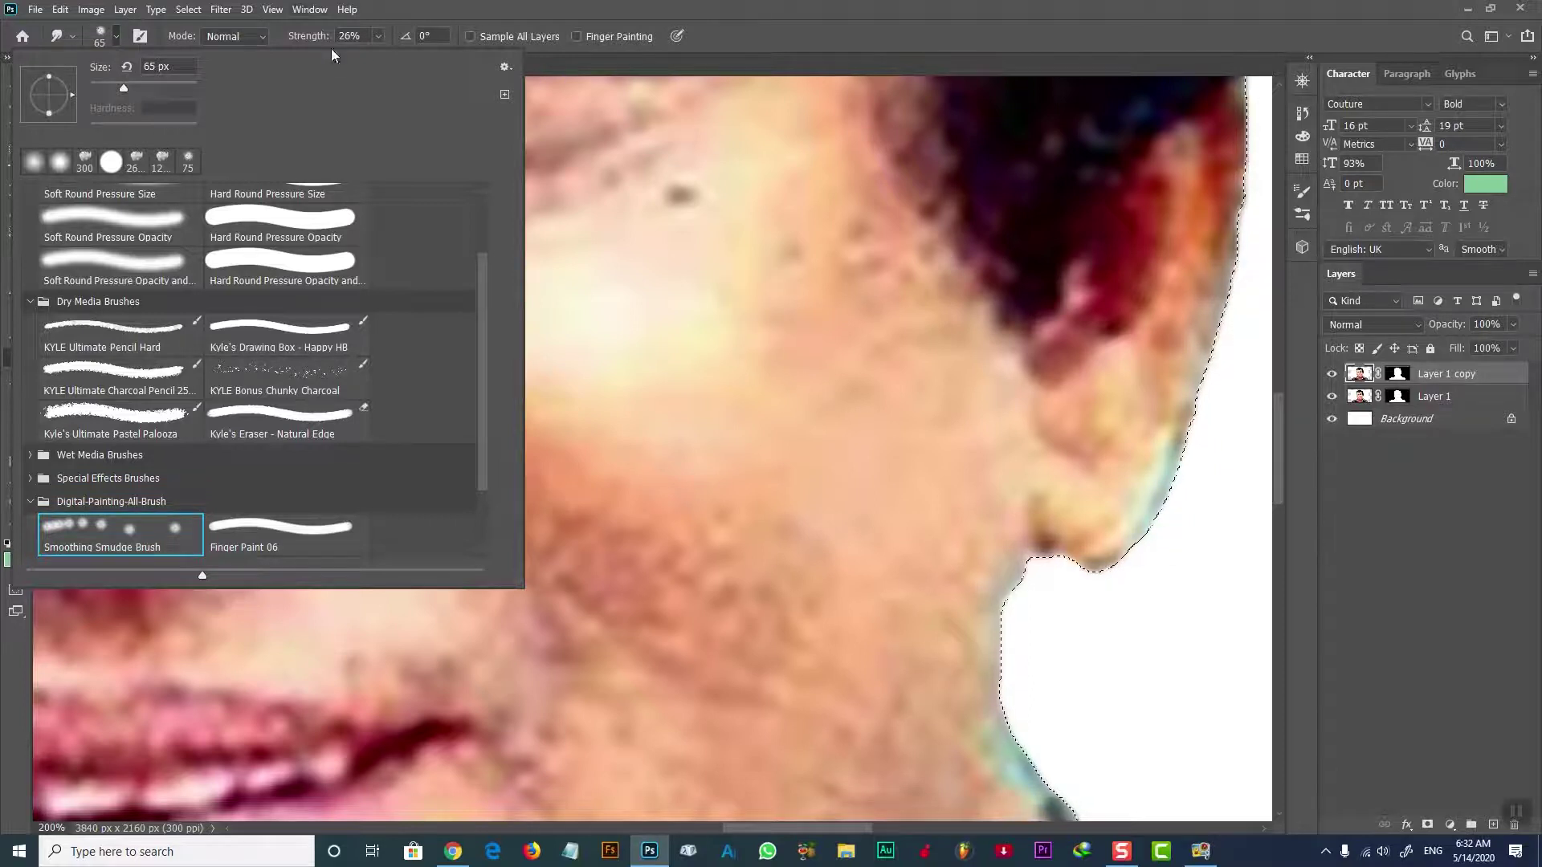
key("Return")
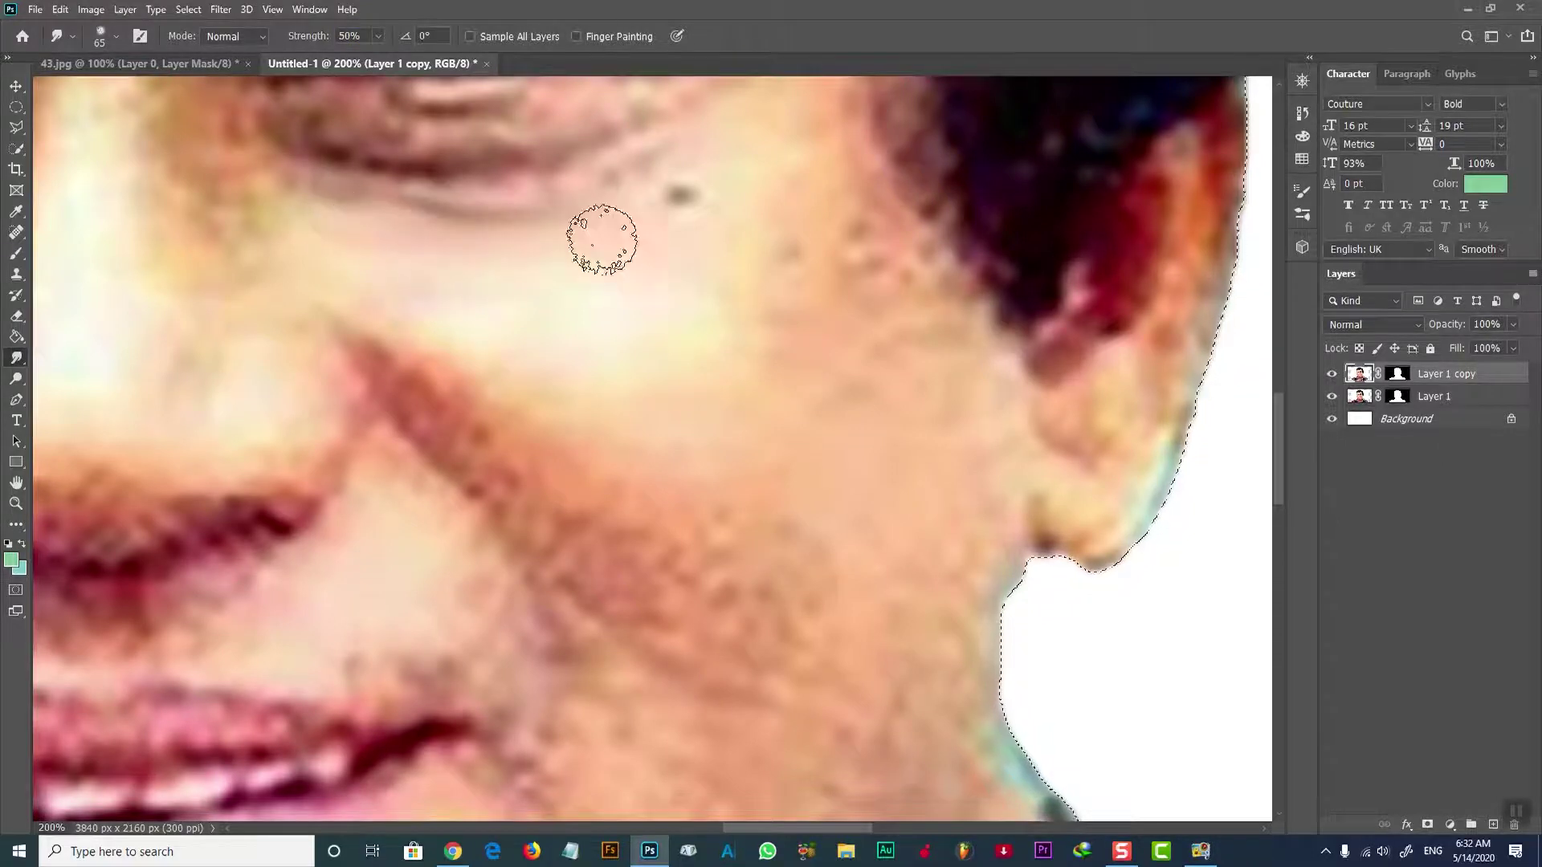
key("BackSpace")
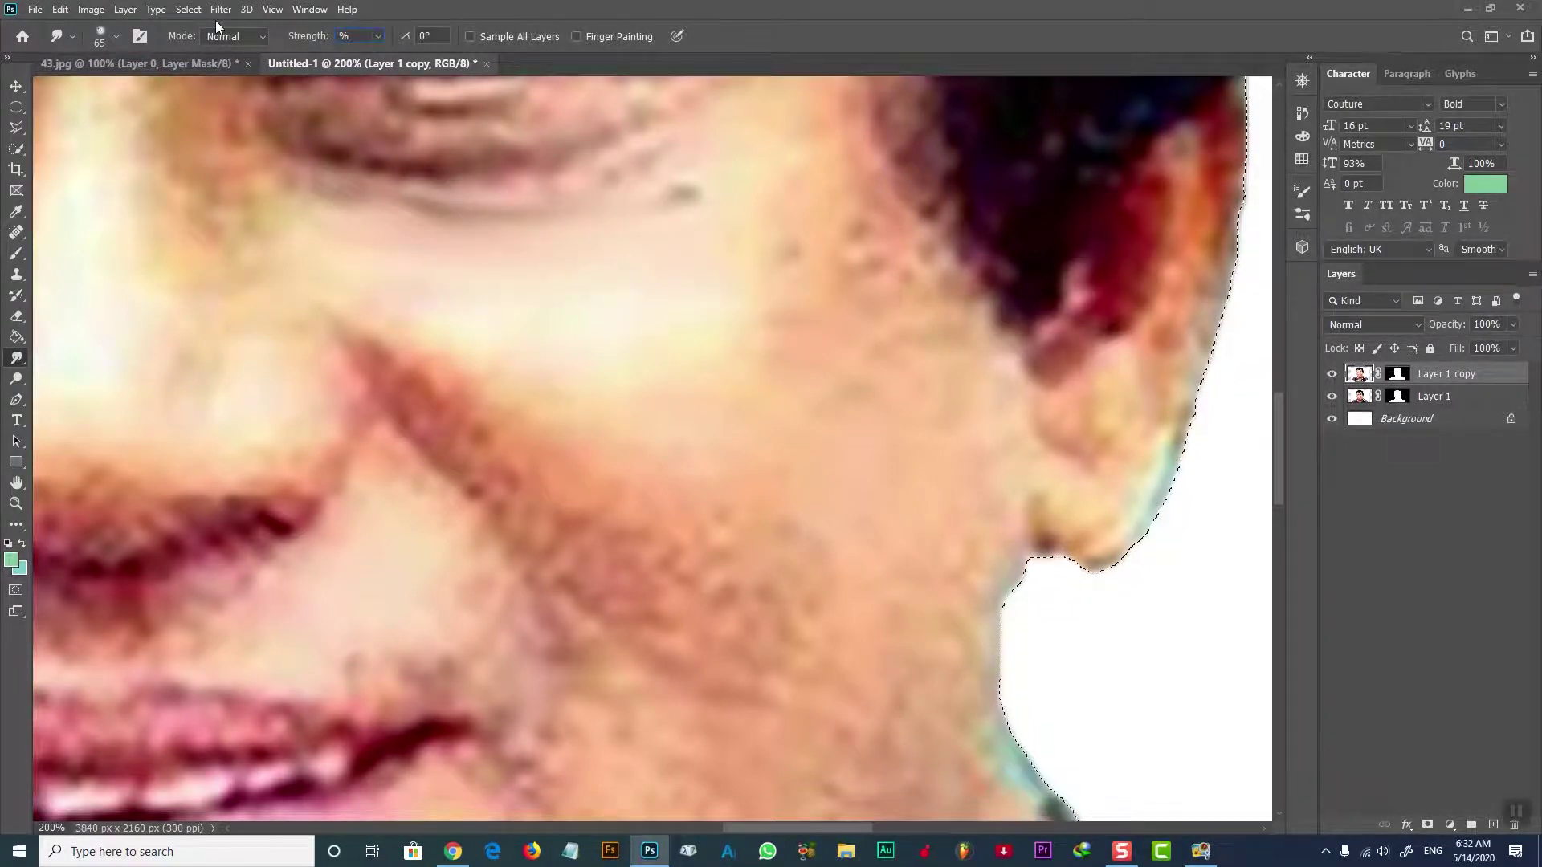
type("70")
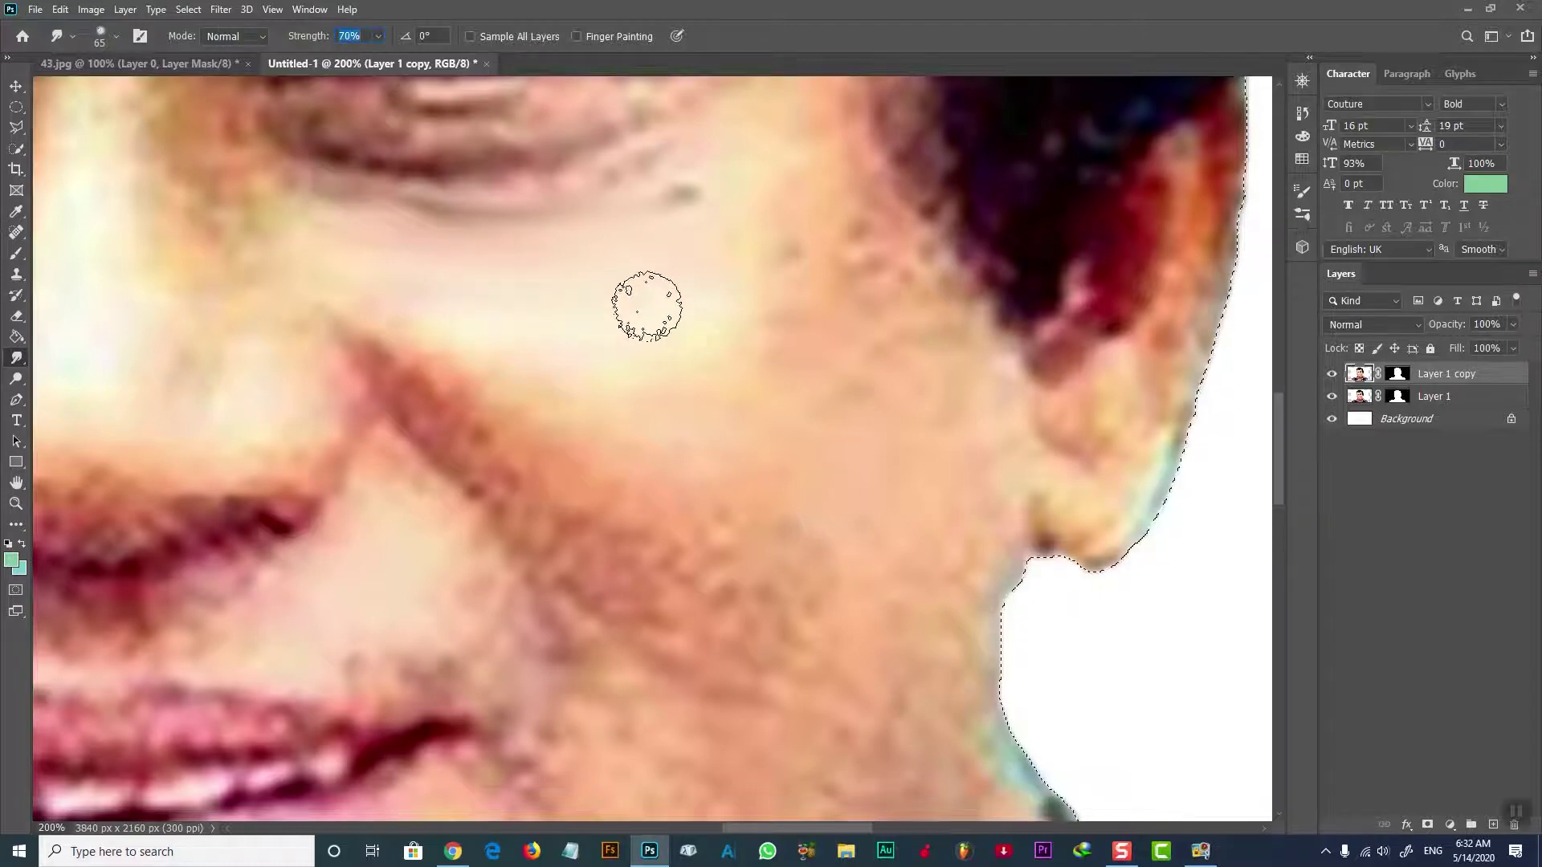
Step: Smudge the cheek crease and the skin from upper cheek to jaw smooth
mouse_move(375, 303)
left_mouse_down()
mouse_move(647, 423)
mouse_move(503, 452)
left_mouse_up()
key("ctrl+minus")
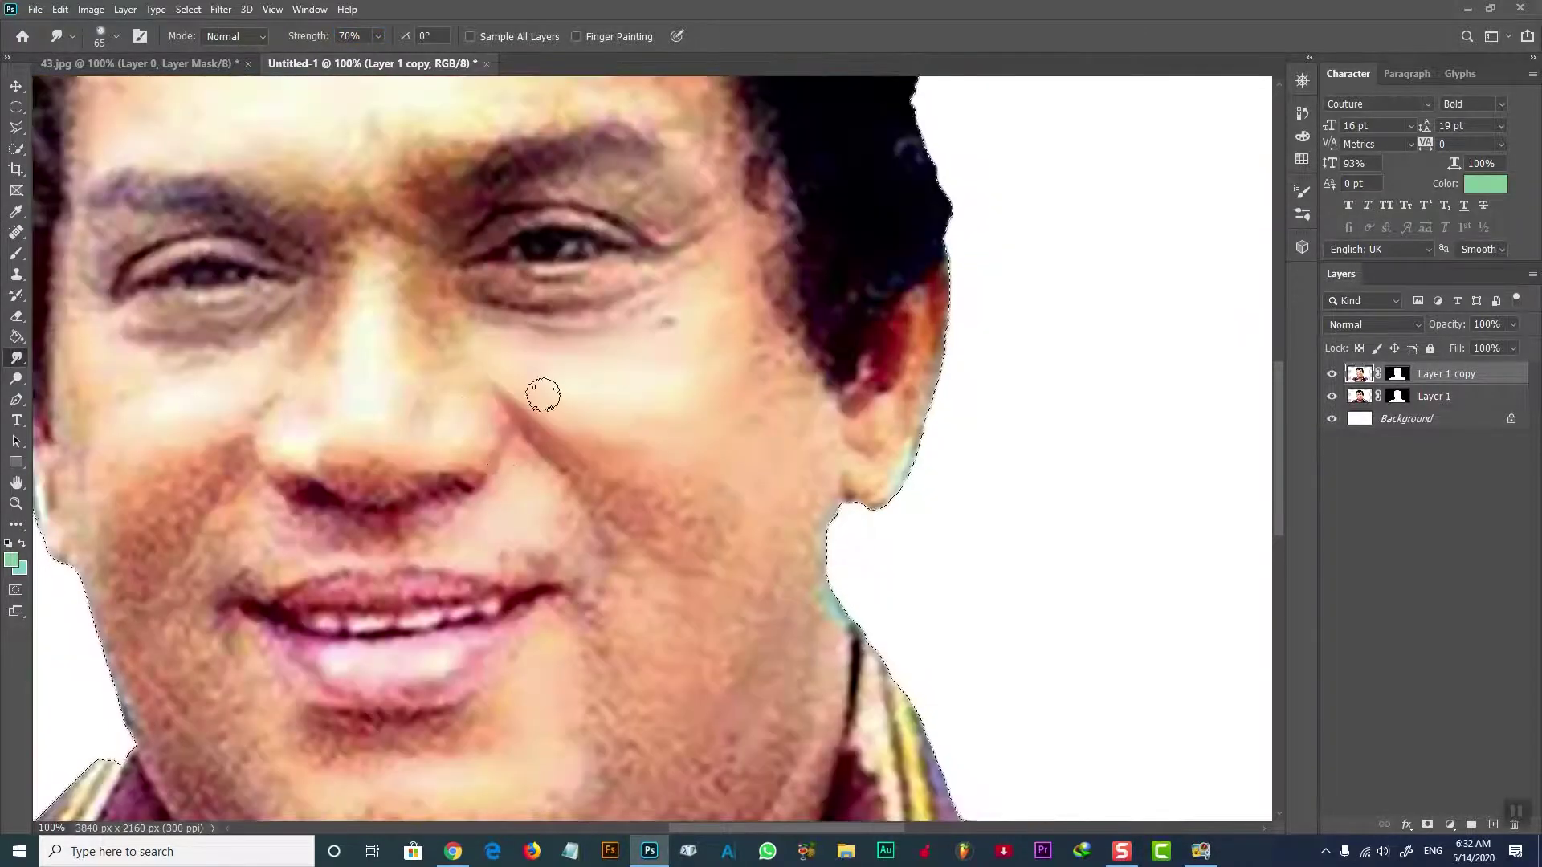
key("ctrl+plus")
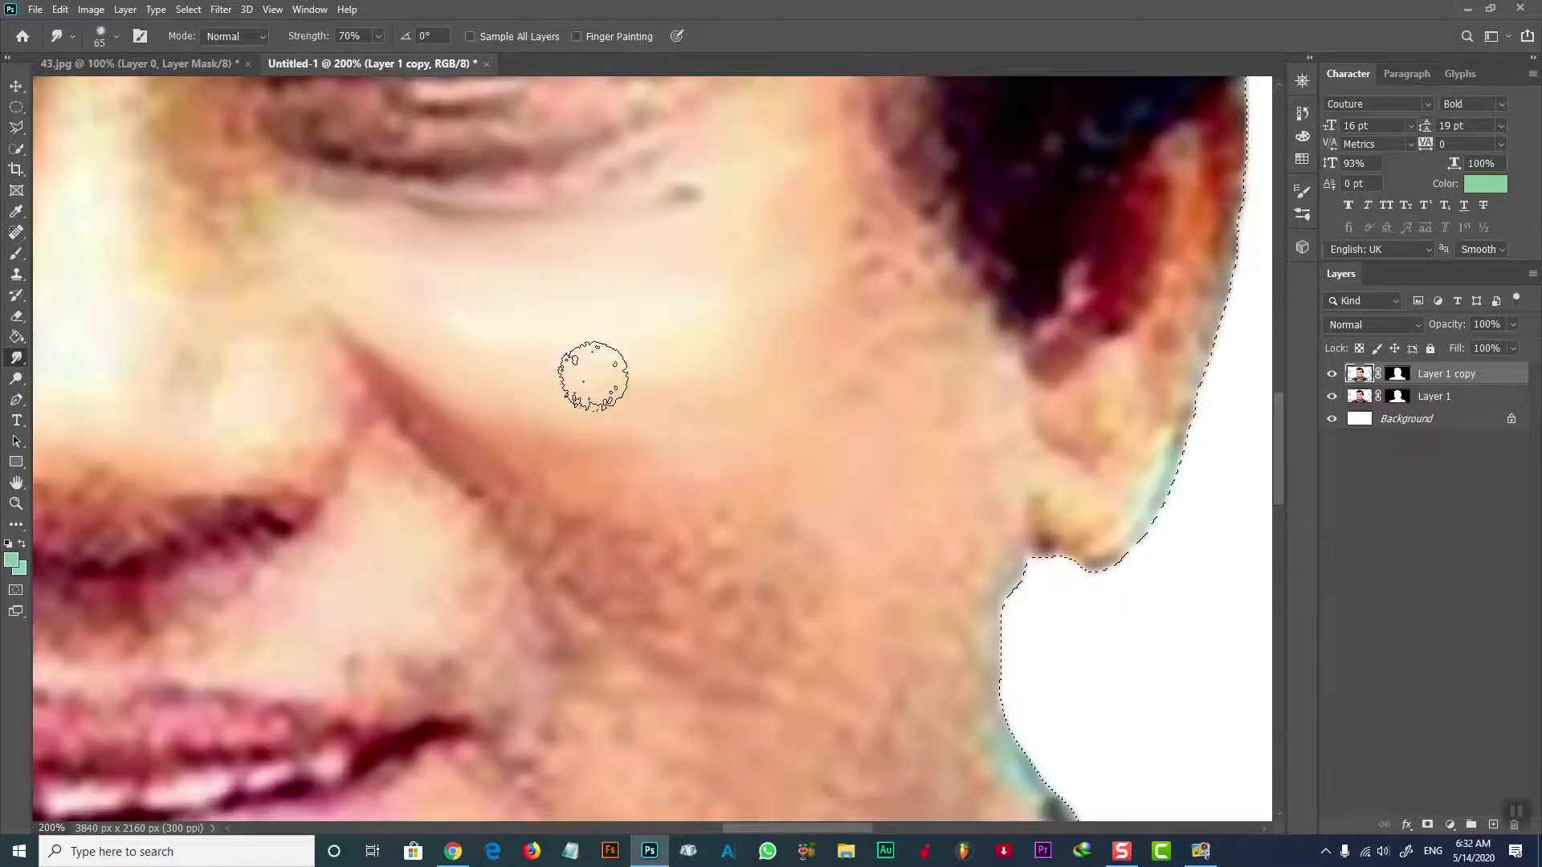
mouse_move(394, 369)
left_mouse_down()
mouse_move(602, 506)
mouse_move(420, 389)
mouse_move(504, 528)
mouse_move(394, 369)
left_mouse_up()
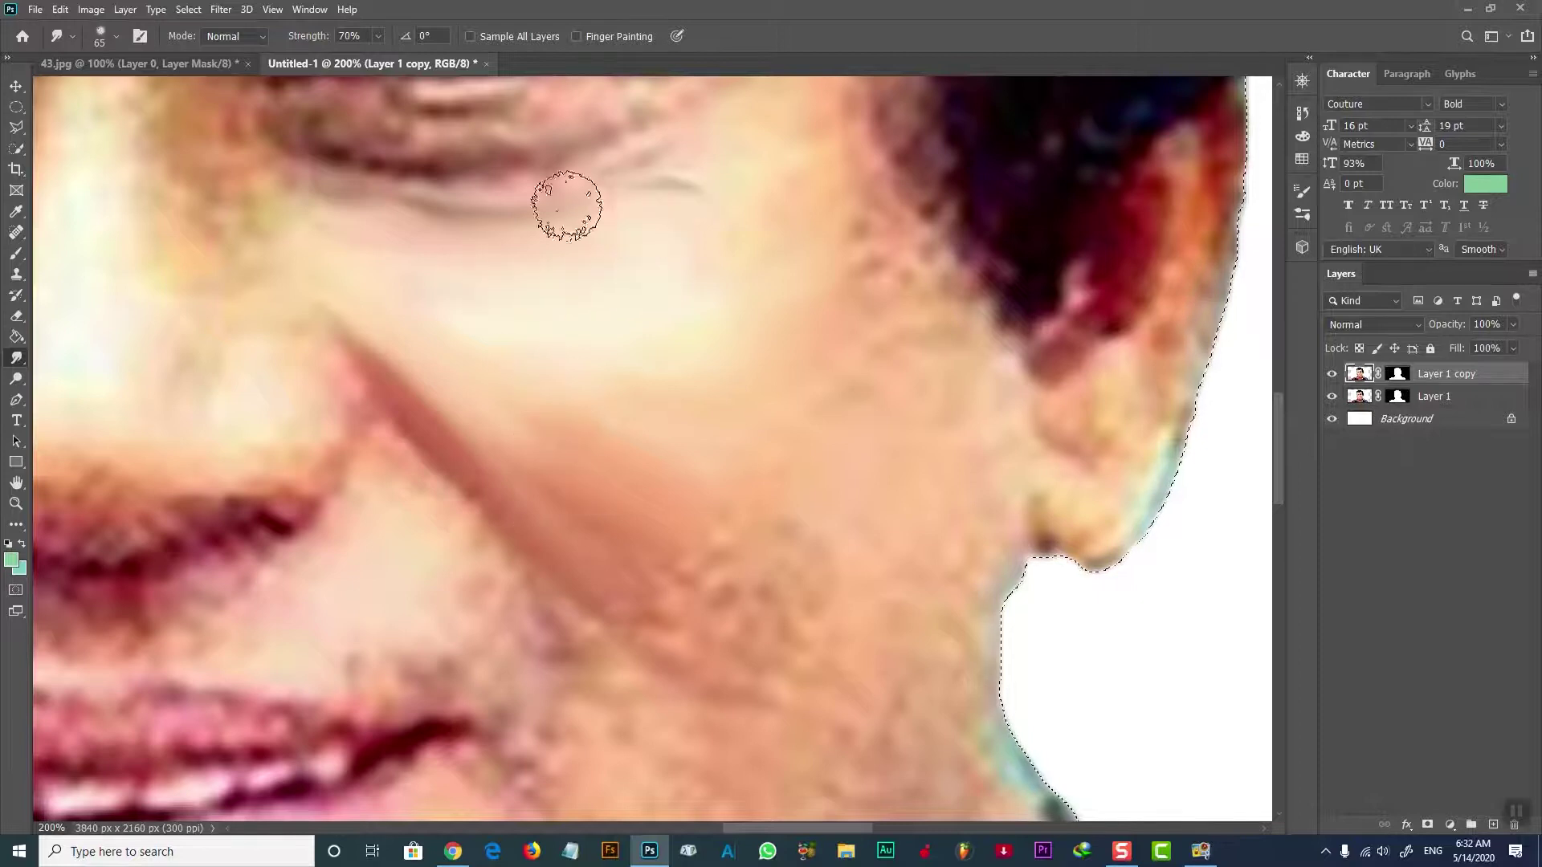
mouse_move(705, 226)
left_mouse_down()
mouse_move(843, 282)
mouse_move(757, 427)
mouse_move(785, 630)
mouse_move(846, 420)
mouse_move(943, 399)
left_mouse_up()
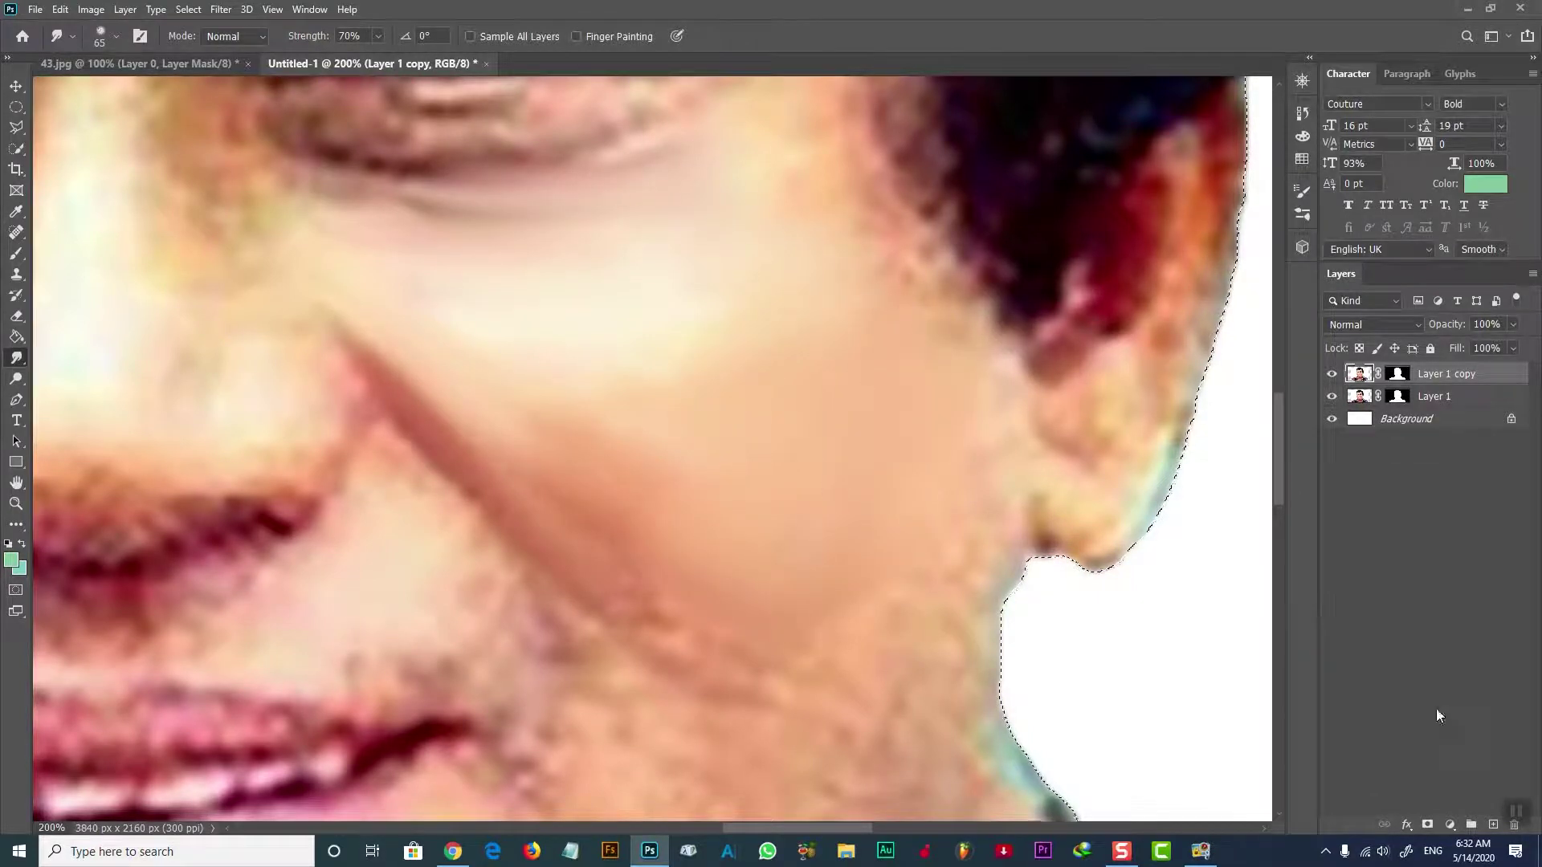
scroll(1273, 472, "up", 2)
scroll(1283, 448, "up", 2)
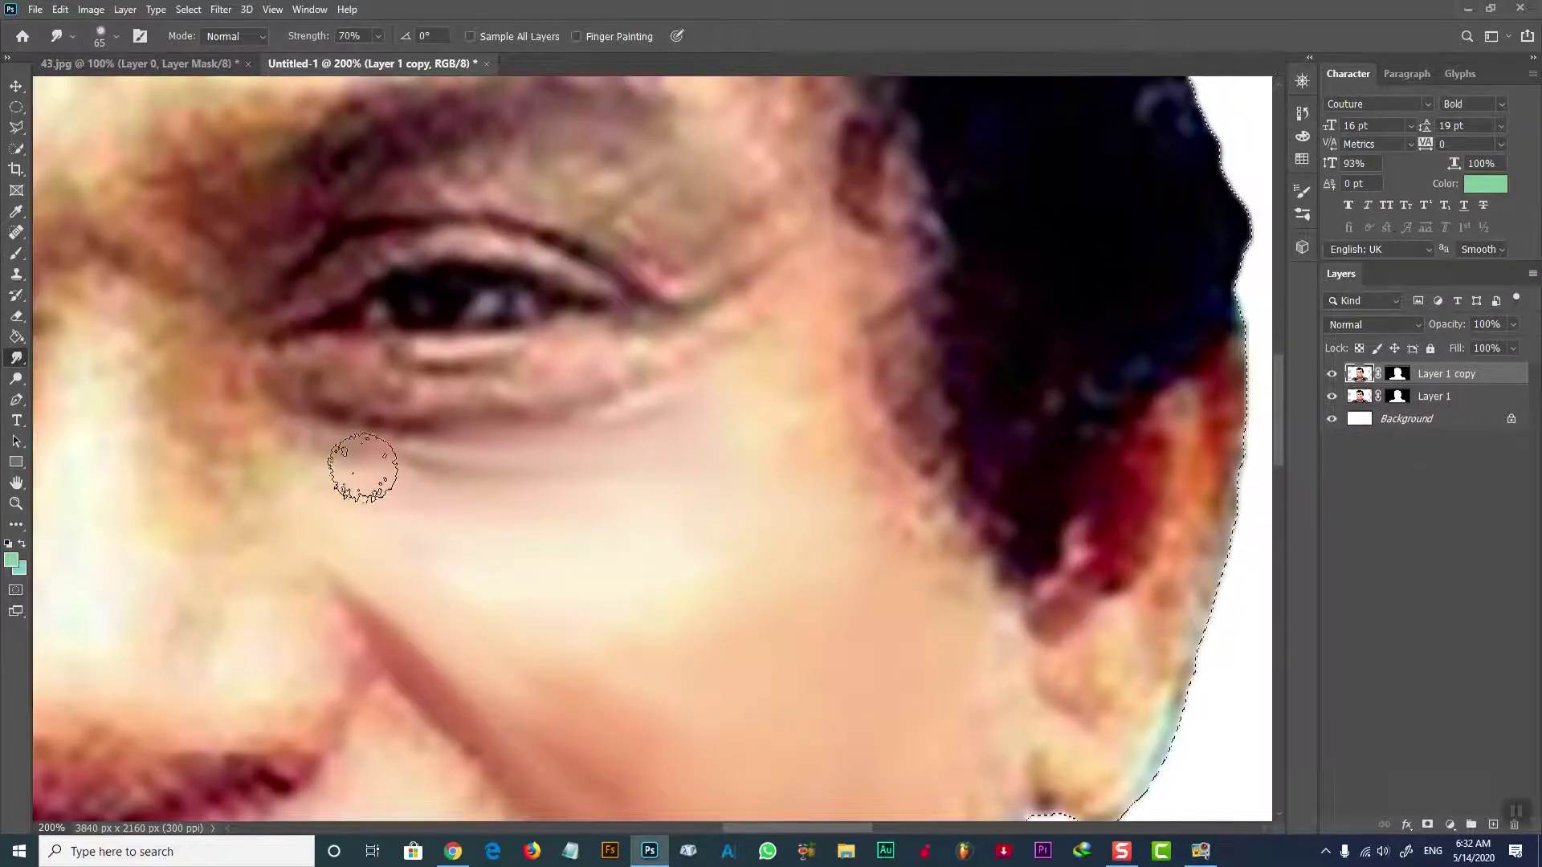
Step: At 30% strength, smudge under the eye, the eyelid crease and outer eye corner
left_click_drag(309, 36, 277, 37)
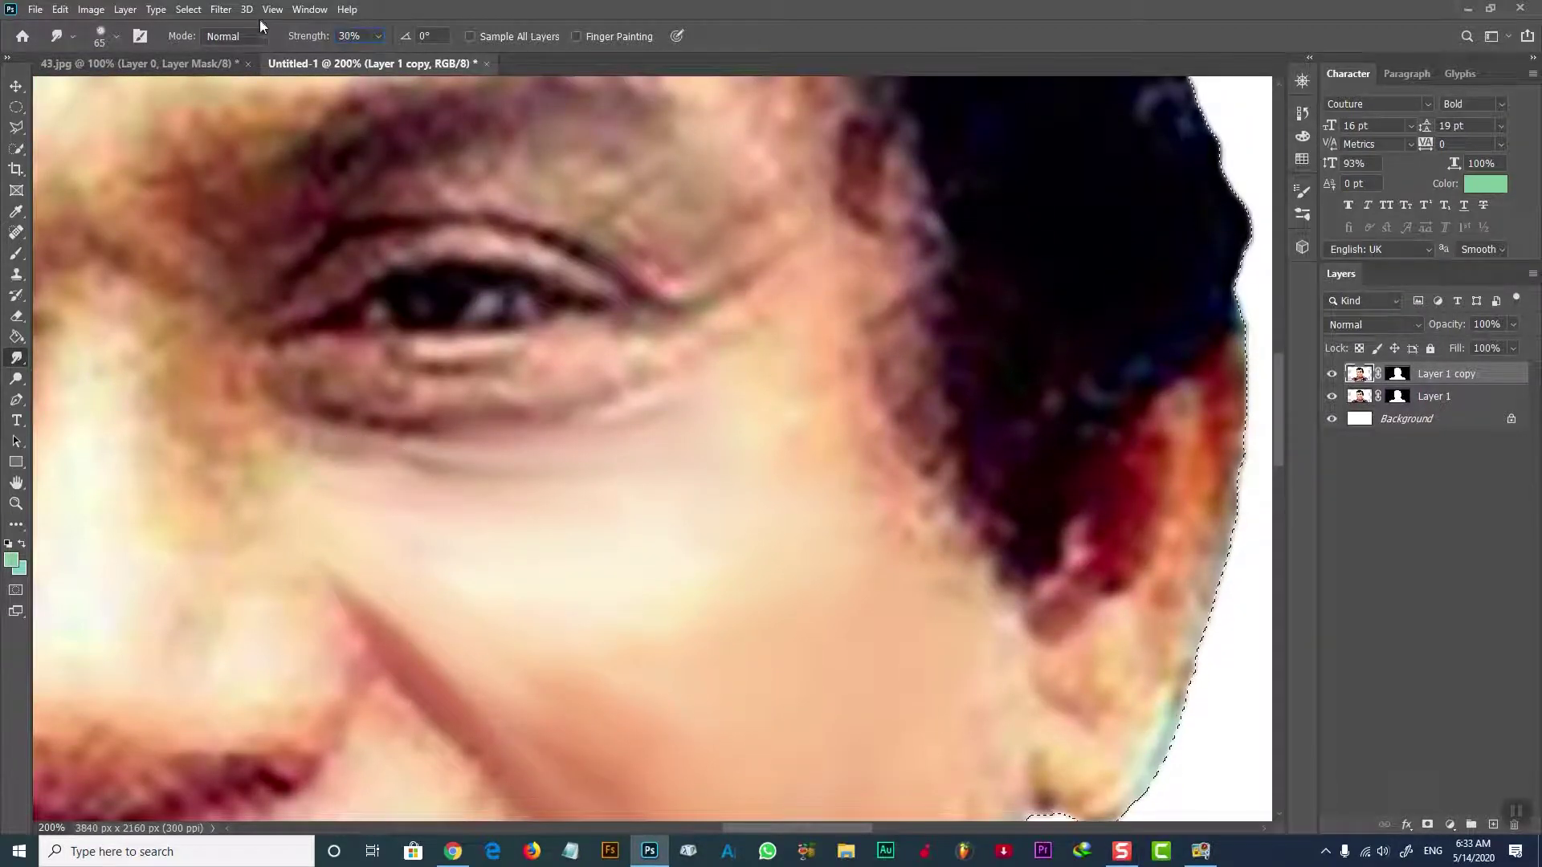
left_click_drag(317, 392, 634, 369)
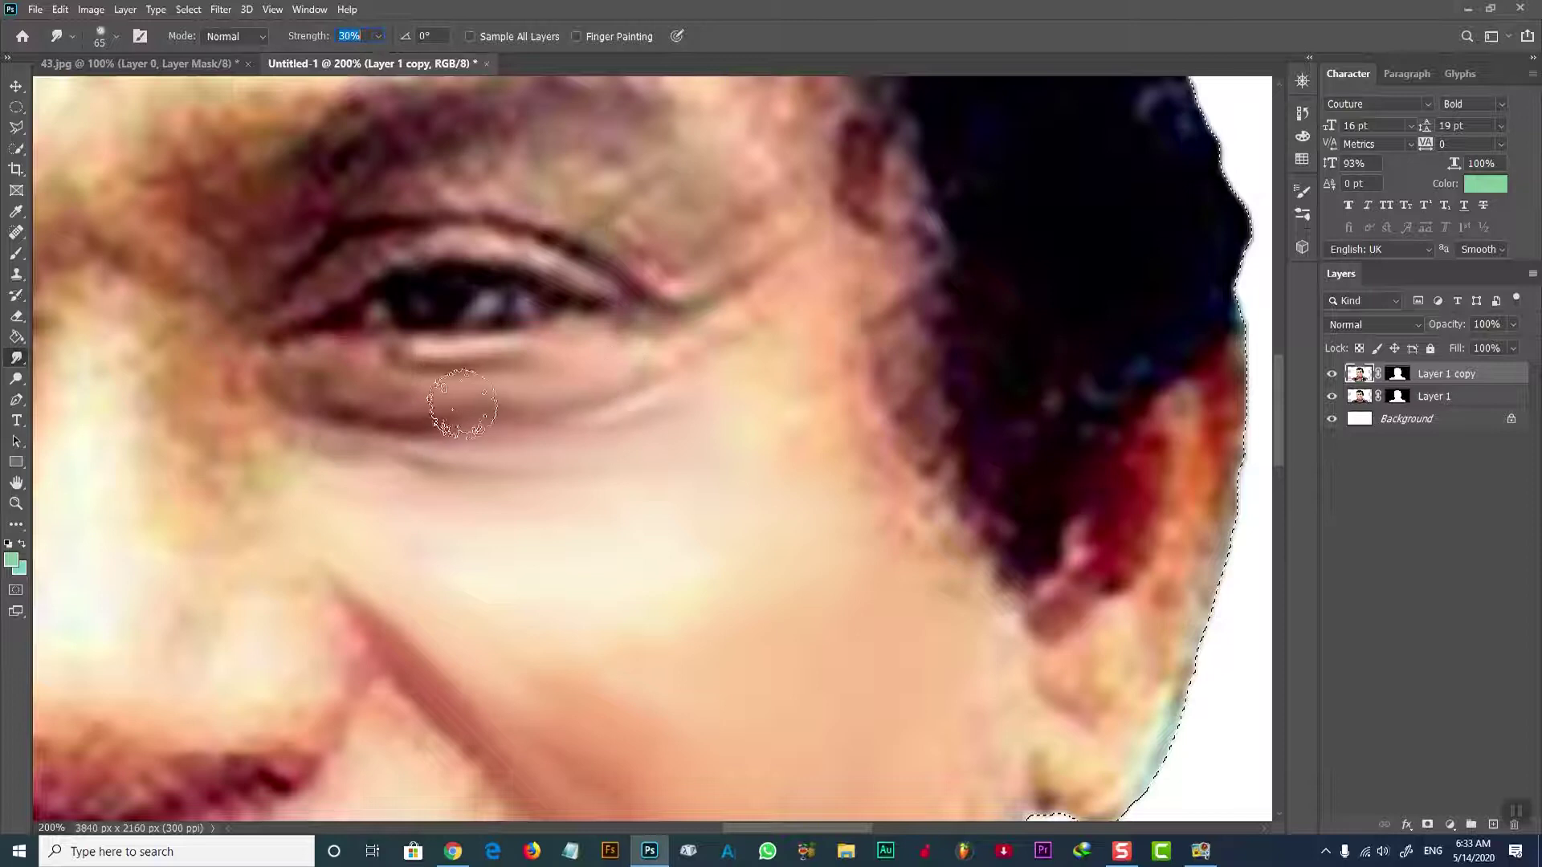
mouse_move(311, 389)
left_mouse_down()
mouse_move(591, 434)
mouse_move(562, 436)
left_mouse_up()
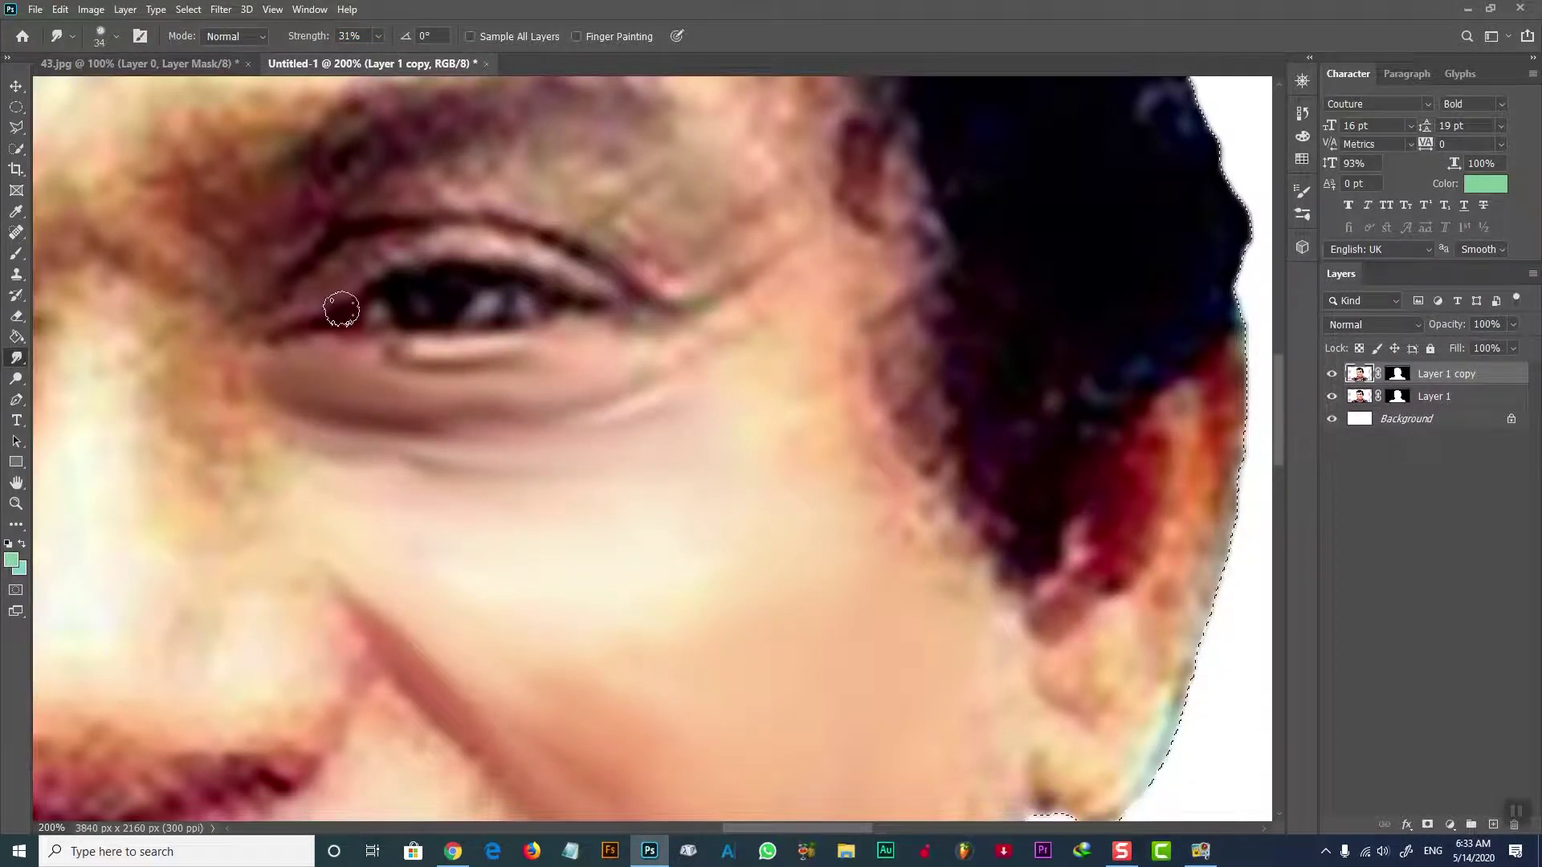
left_click_drag(423, 251, 360, 239)
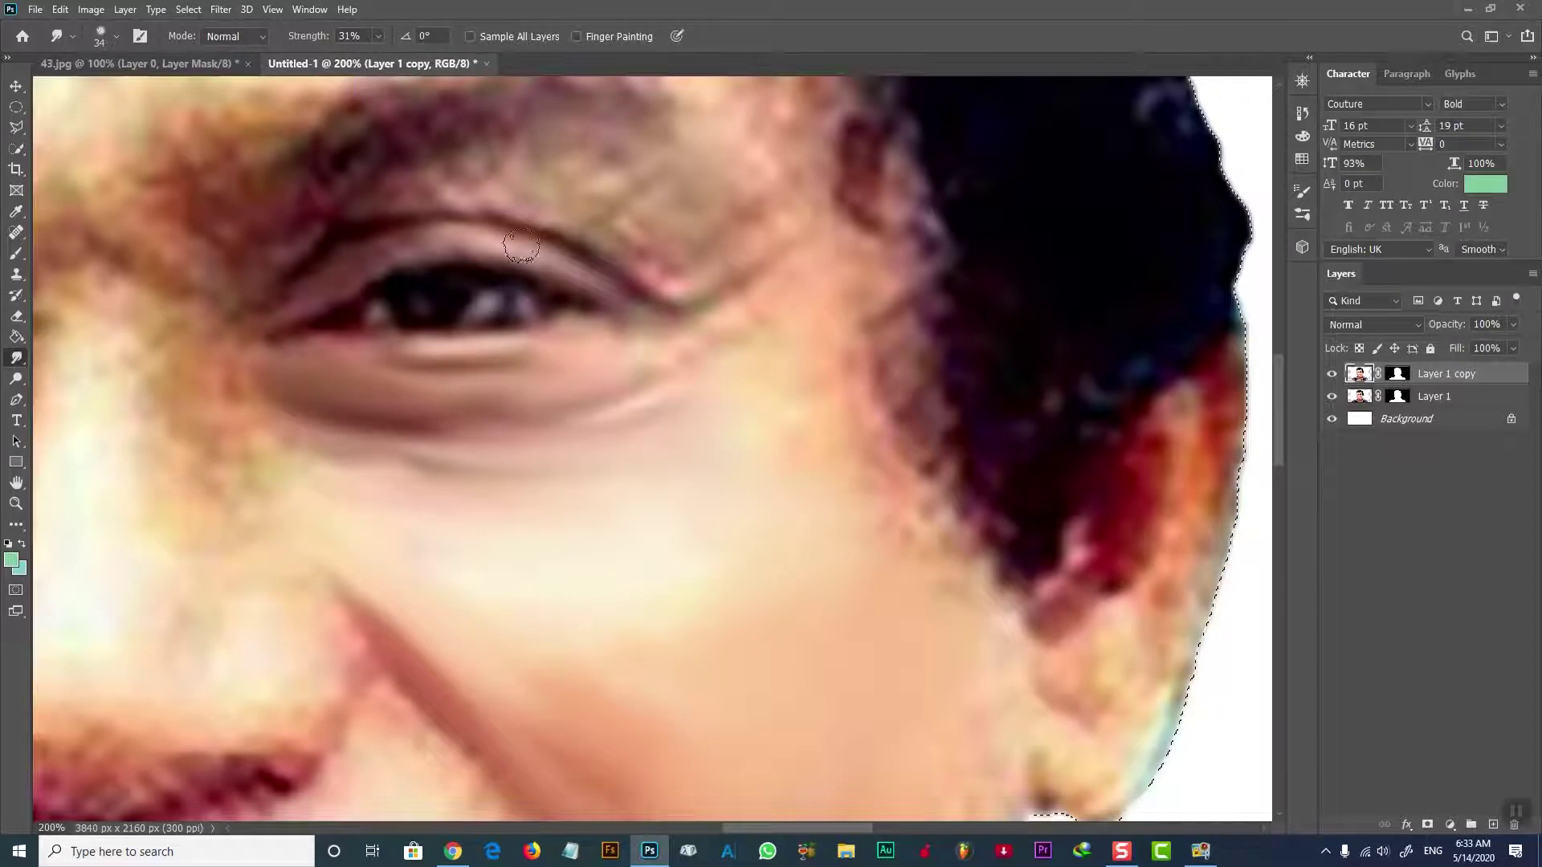
mouse_move(461, 307)
left_mouse_down()
mouse_move(499, 302)
mouse_move(382, 316)
mouse_move(562, 302)
mouse_move(530, 302)
left_mouse_up()
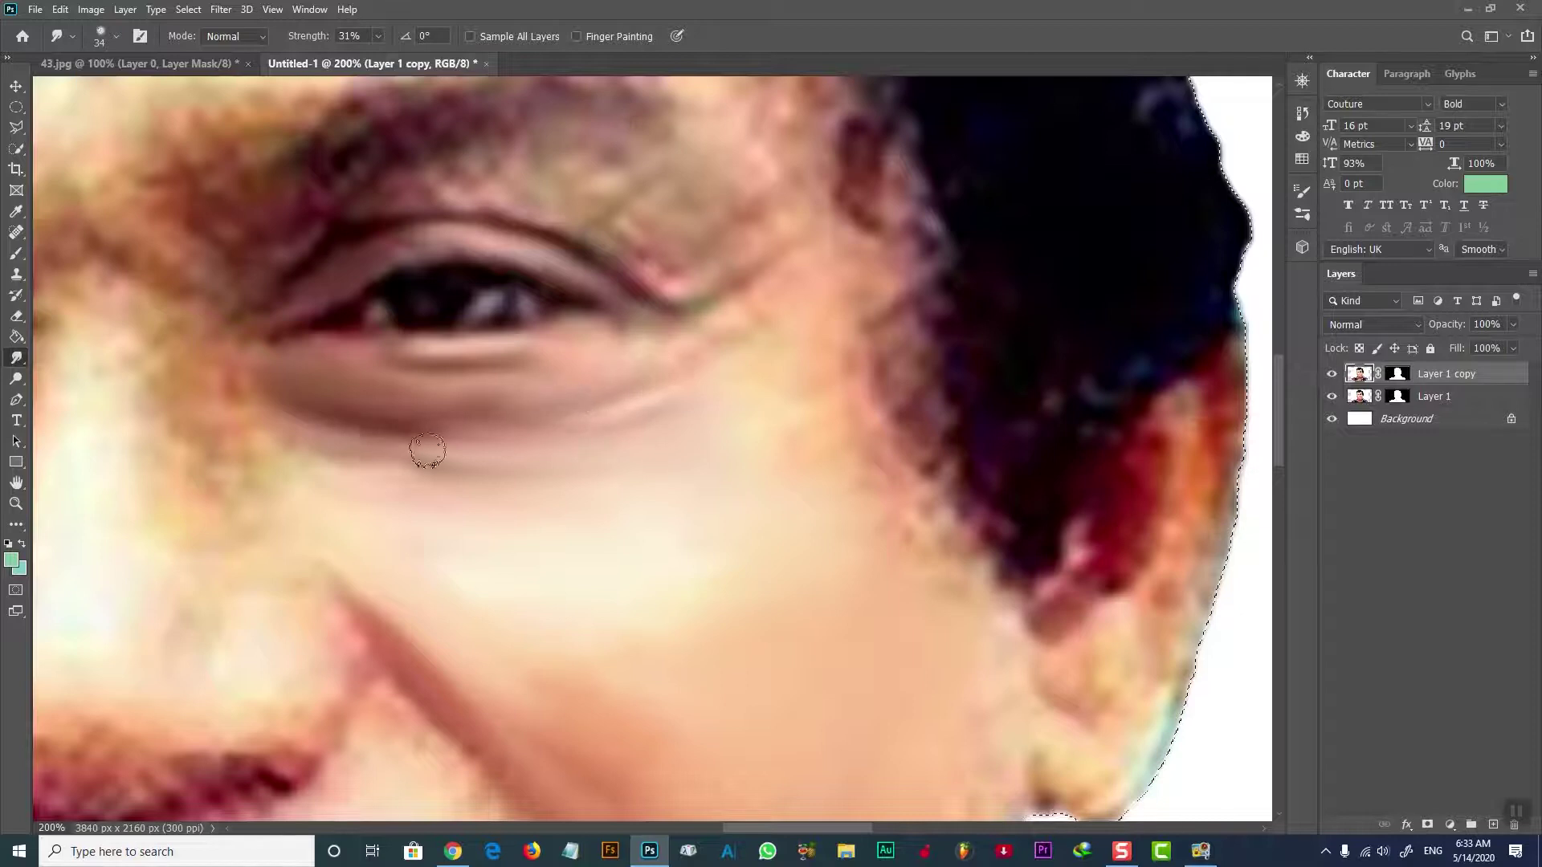
left_click_drag(636, 409, 667, 275)
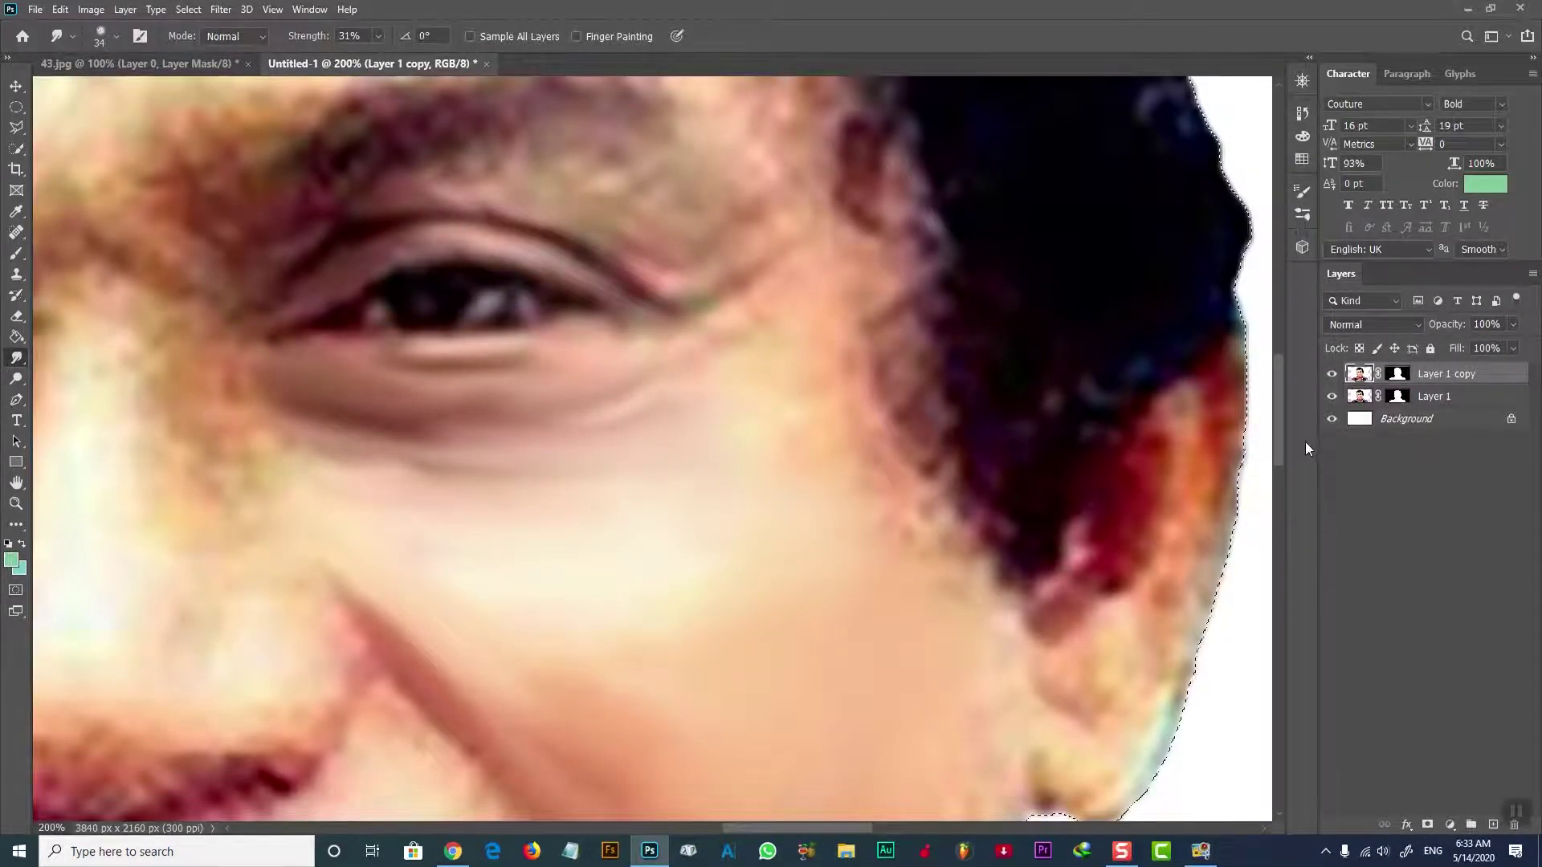
left_click_drag(1283, 441, 1289, 412)
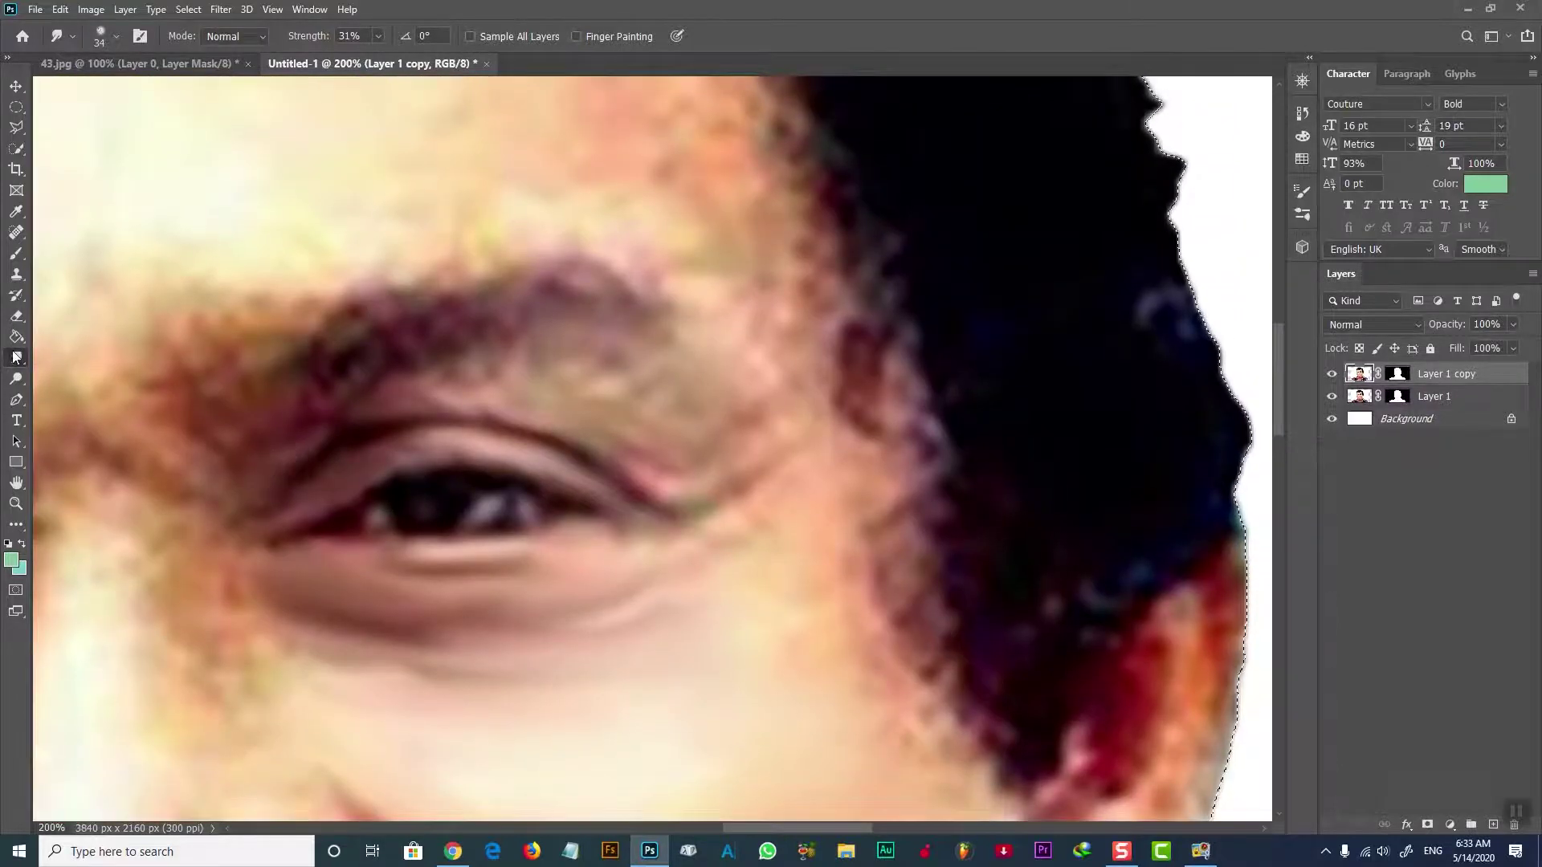
Step: Switch the smudge brush to the Pastel Dark 64 pixels preset and adjust its size
left_click(118, 36)
scroll(152, 482, "down", 5)
left_click(152, 540)
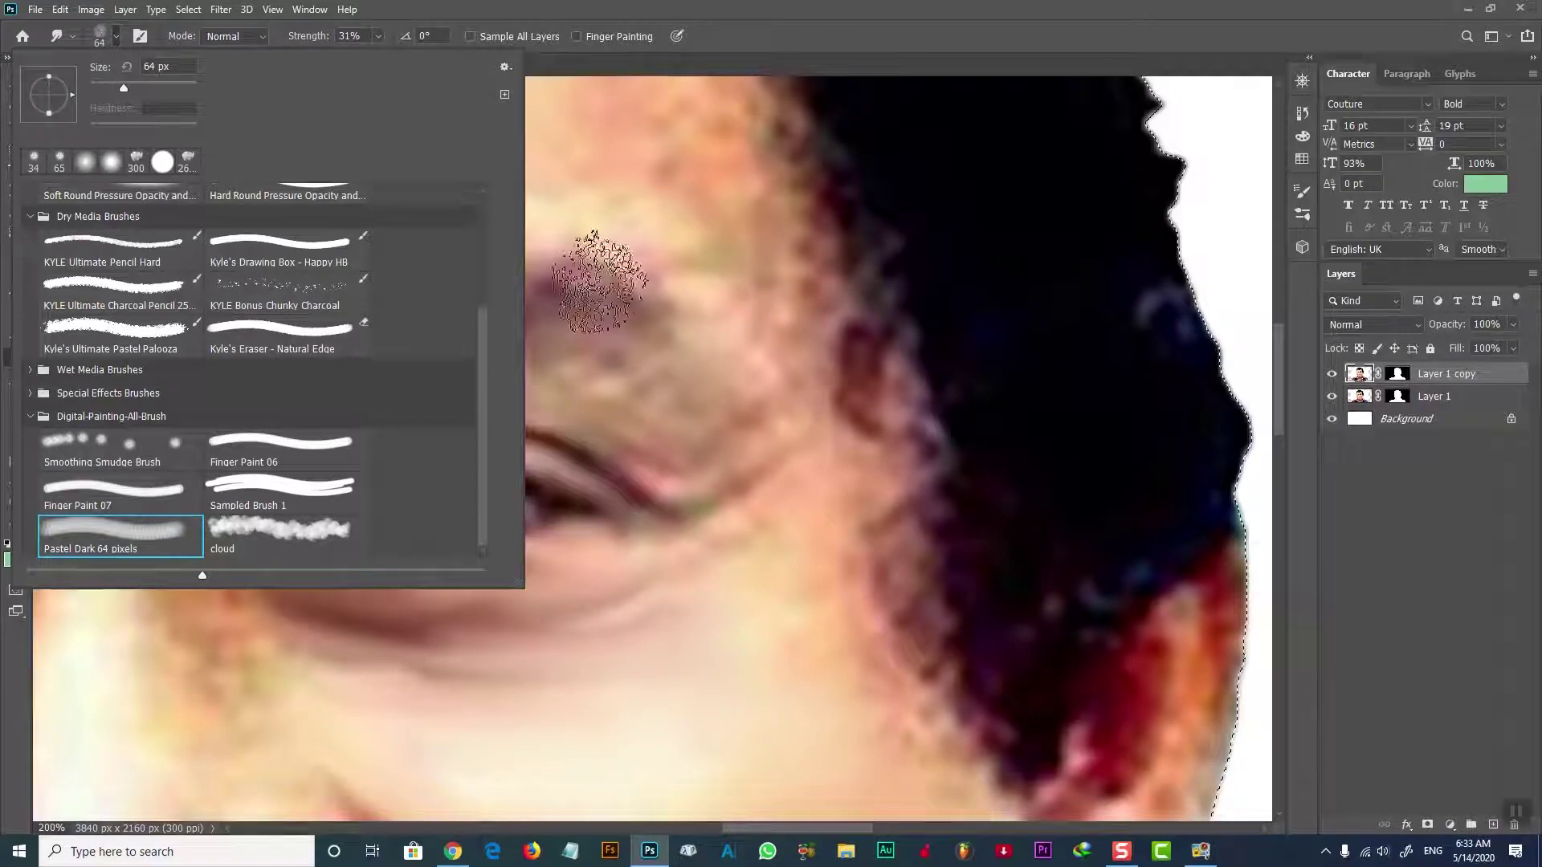
left_click(361, 346)
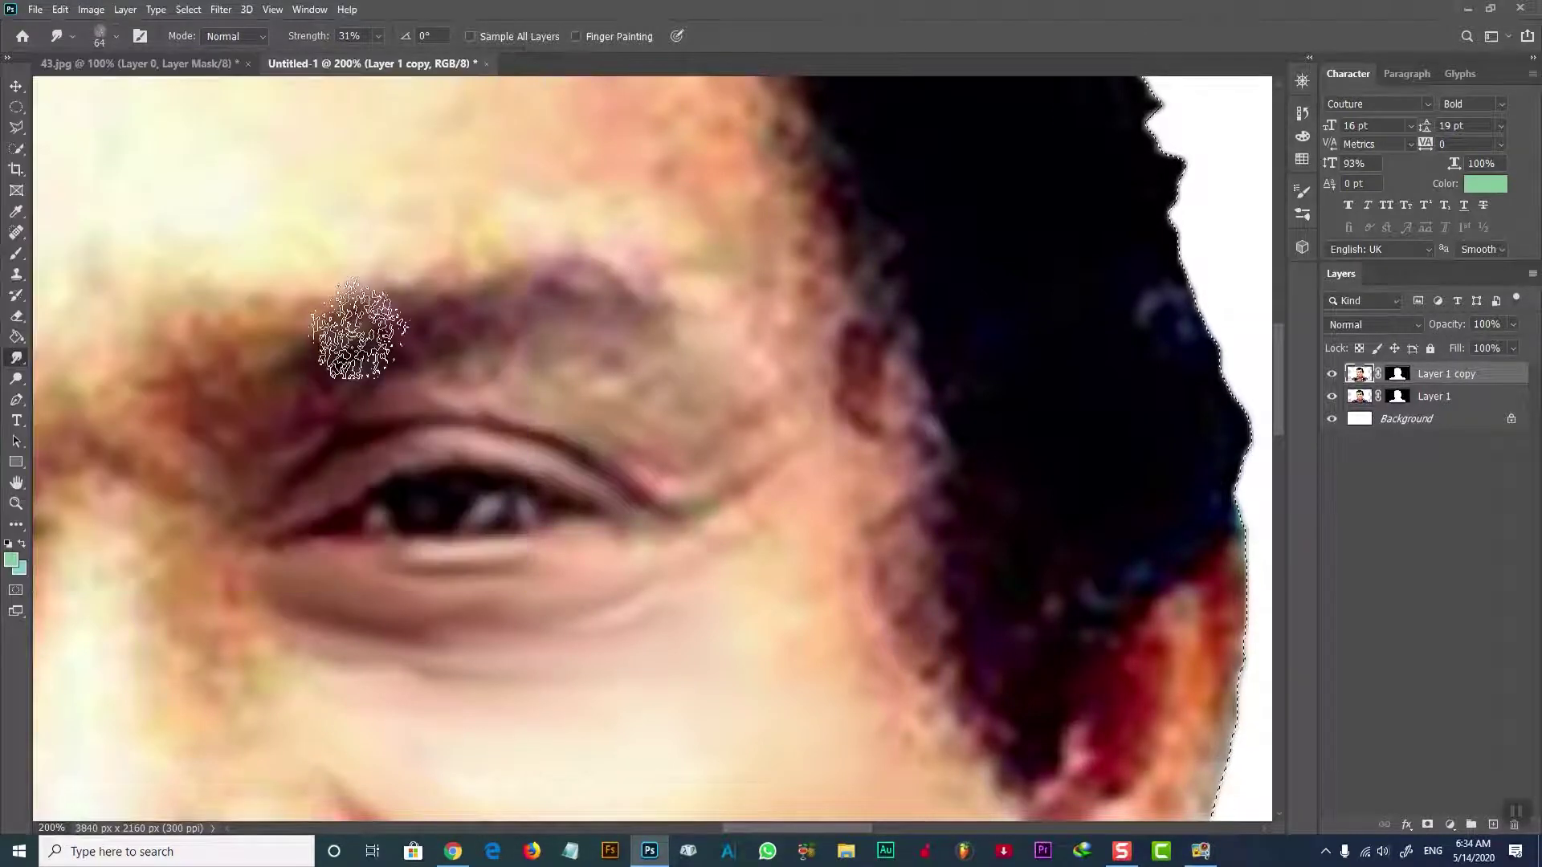
right_click(347, 377, "alt")
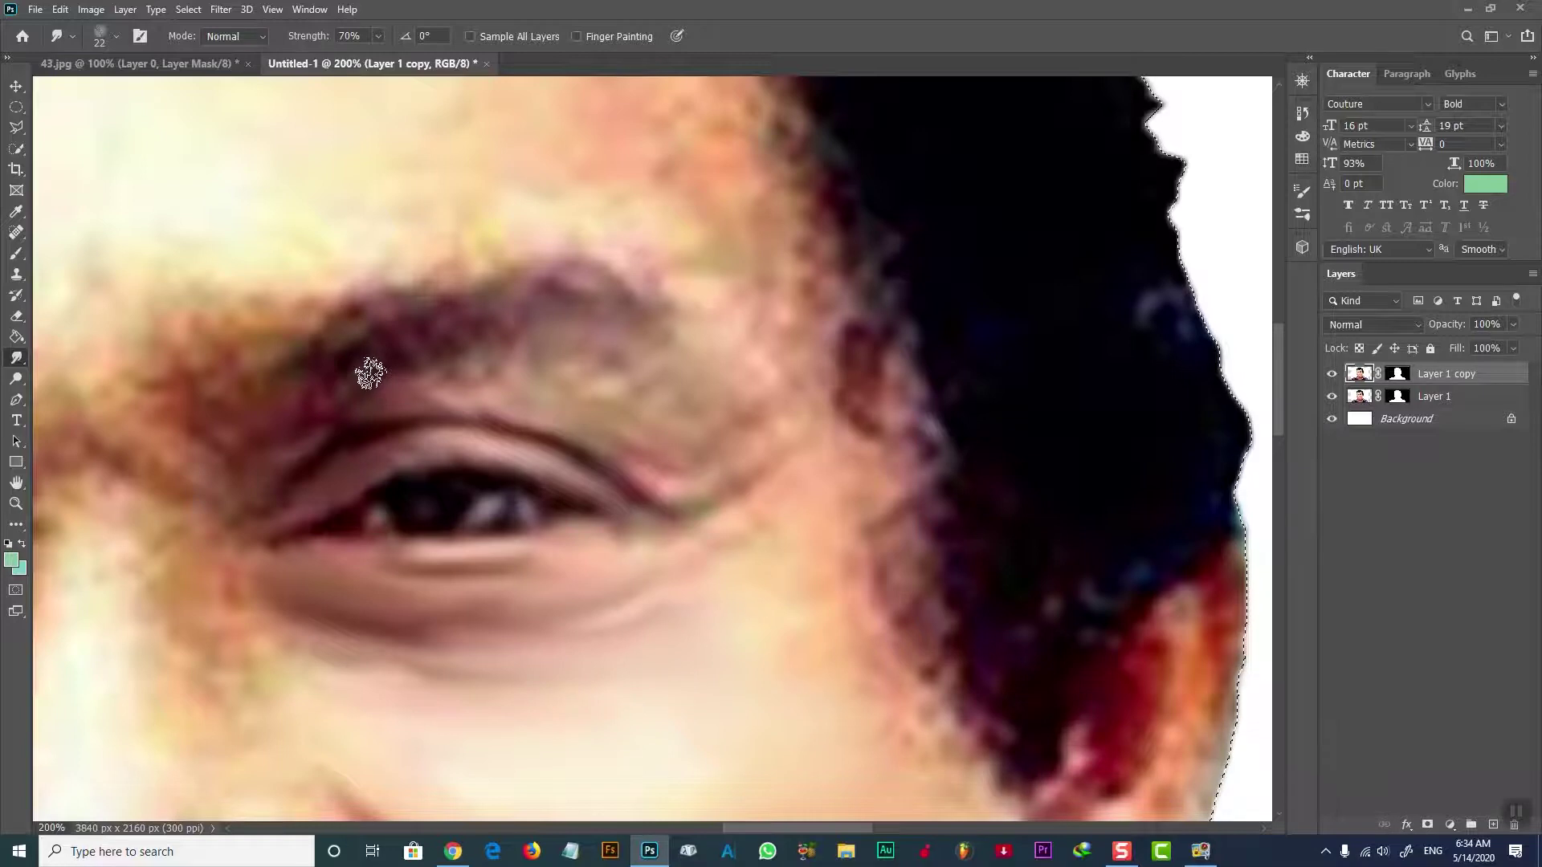
Step: Smudge along the eyebrow to blend and darken its strands, then view the upper face
mouse_move(414, 339)
left_mouse_down()
mouse_move(561, 288)
mouse_move(350, 311)
left_mouse_up()
left_click_drag(262, 402, 330, 362)
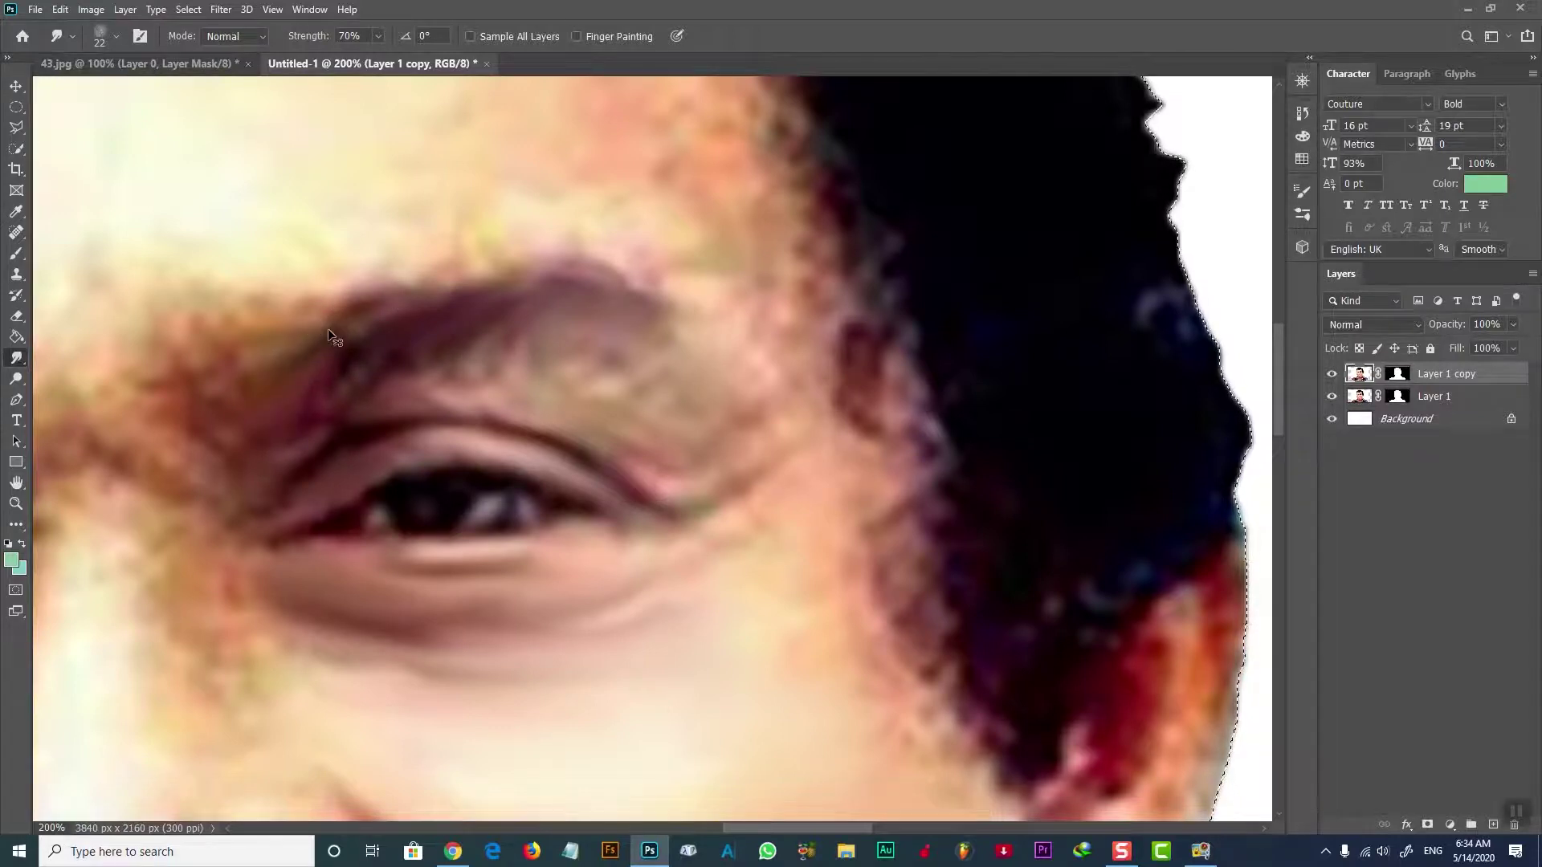
left_click_drag(421, 365, 520, 326)
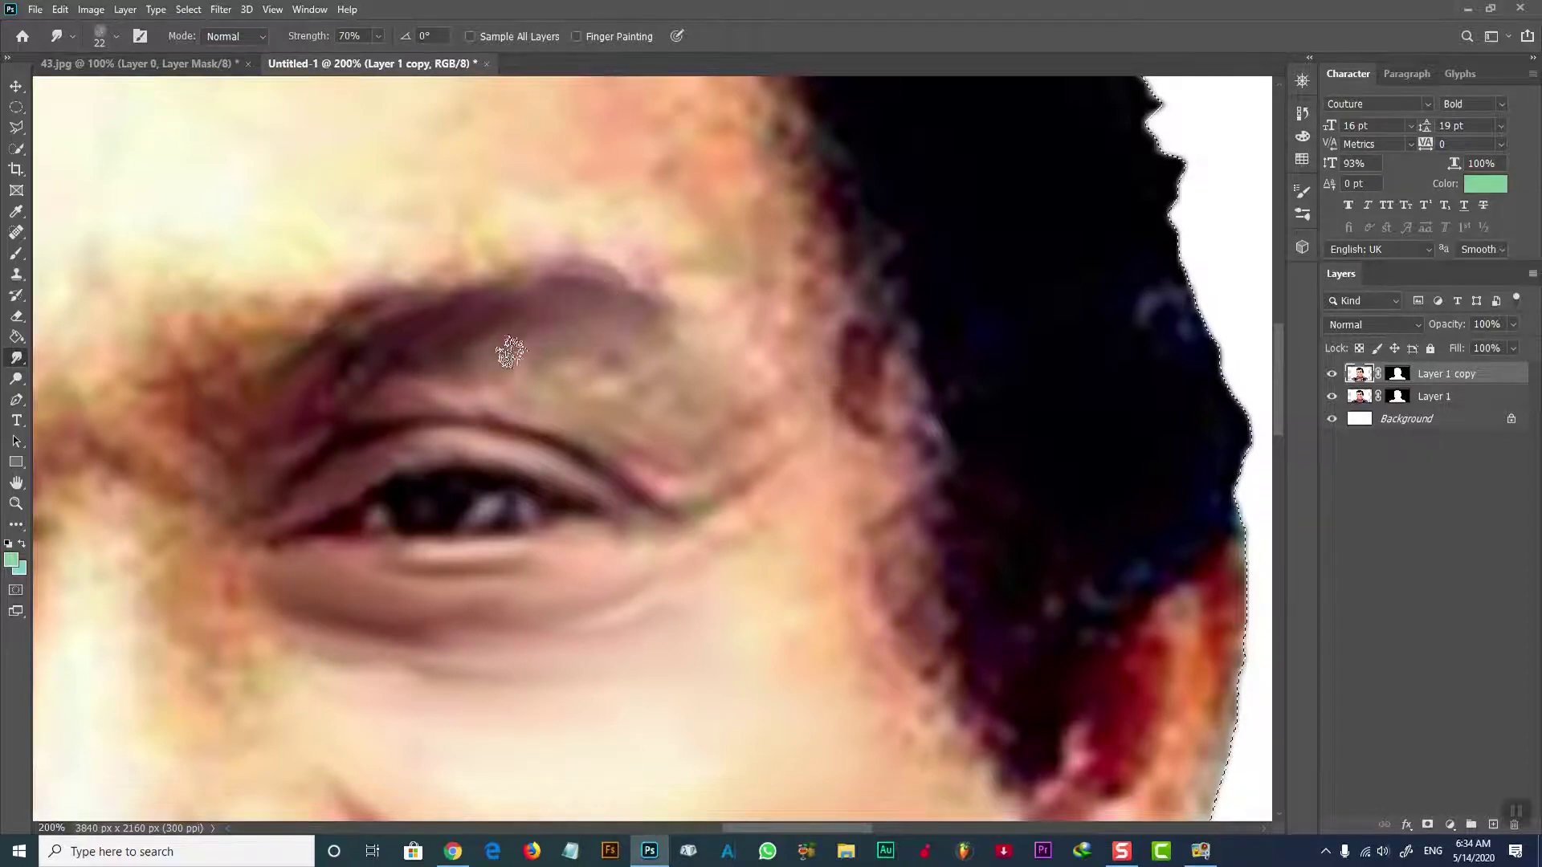
key("ctrl+minus")
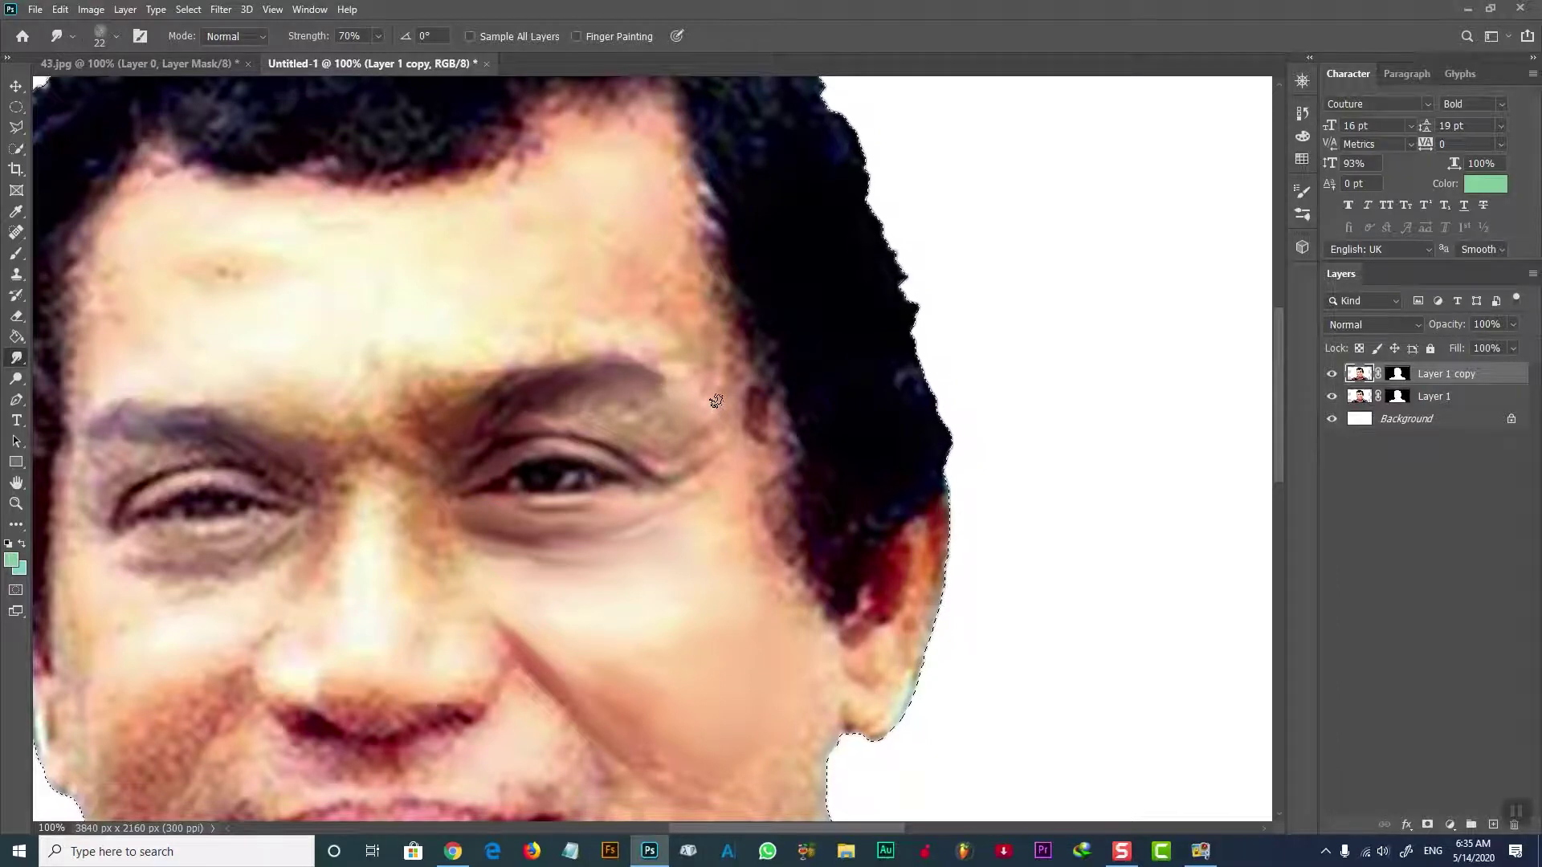
Step: Return to the Smoothing Smudge Brush preset and zoom to 200% on the eye area
scroll(716, 414, "down", 1)
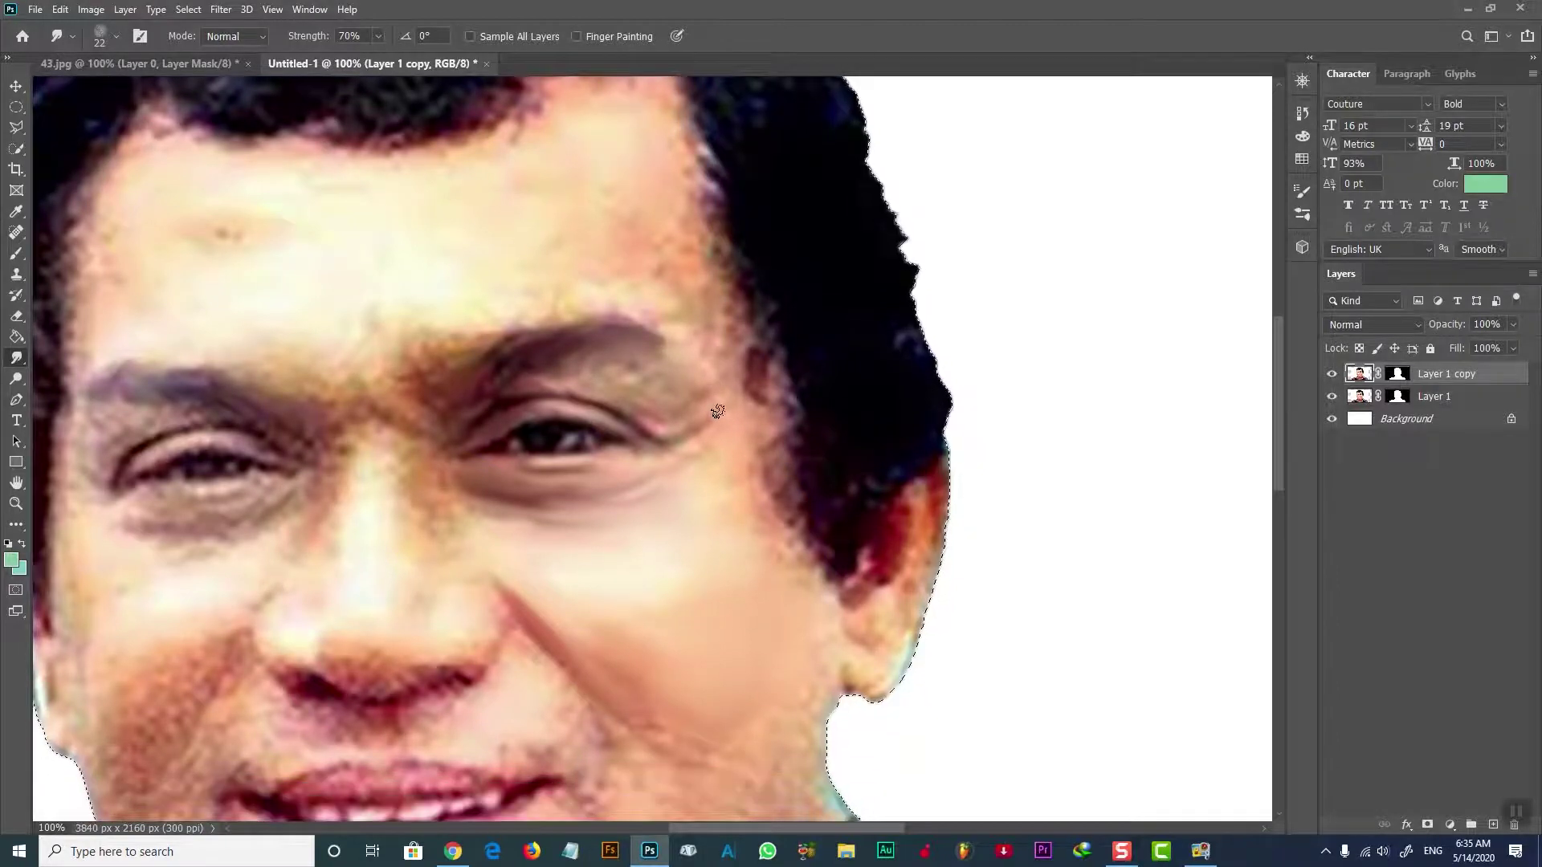
scroll(717, 411, "up", 1)
left_click(99, 35)
left_click(115, 450)
left_click(167, 46)
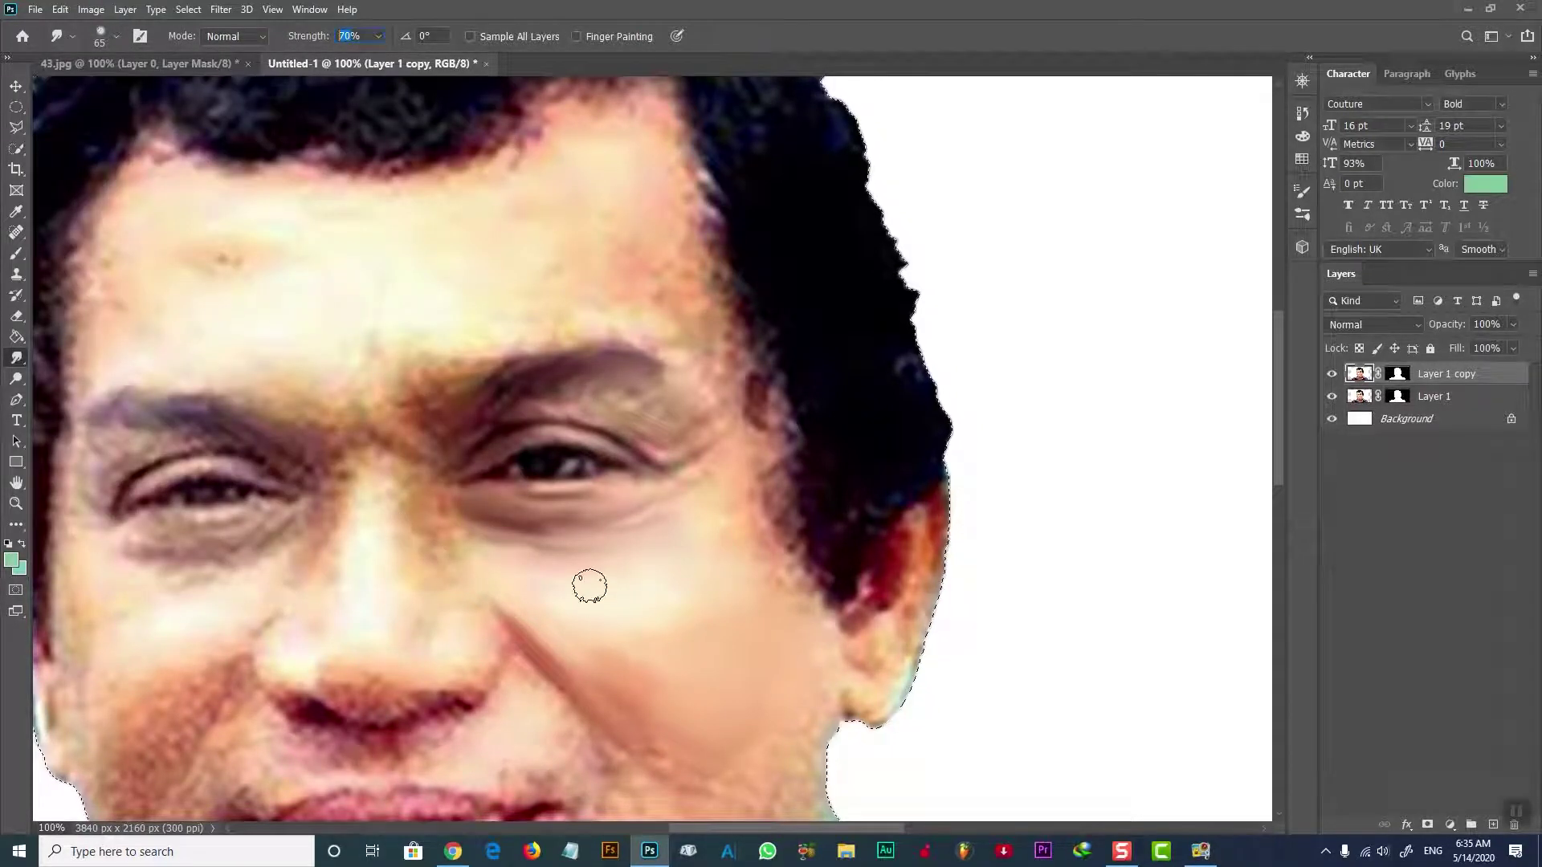
key("ctrl+plus")
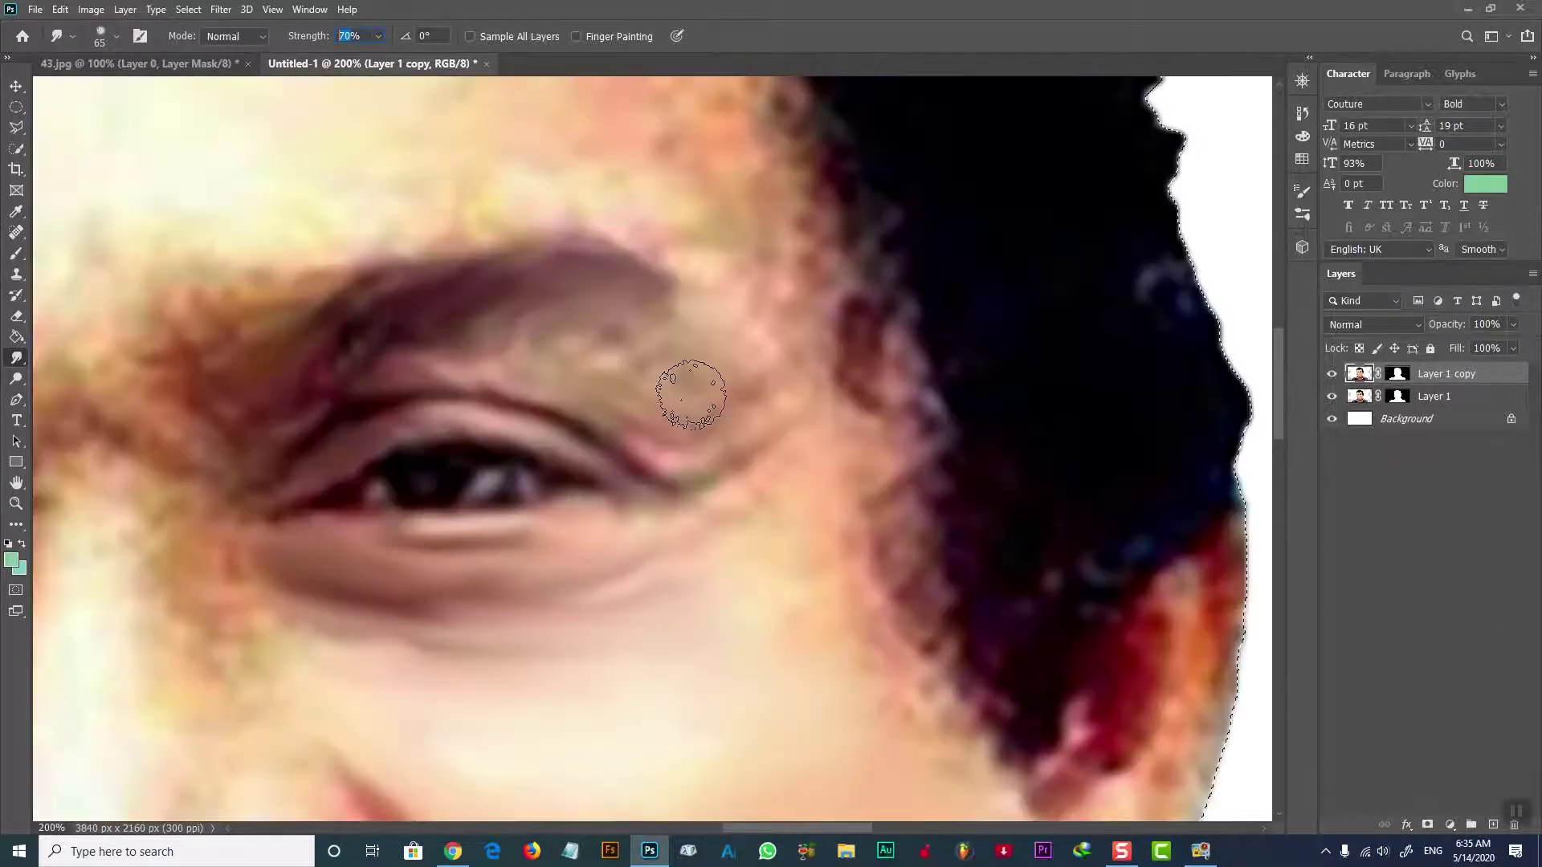
Step: Smudge the eyebrow tail, the skin up to the hairline and the forehead smooth
left_click_drag(195, 370, 265, 297)
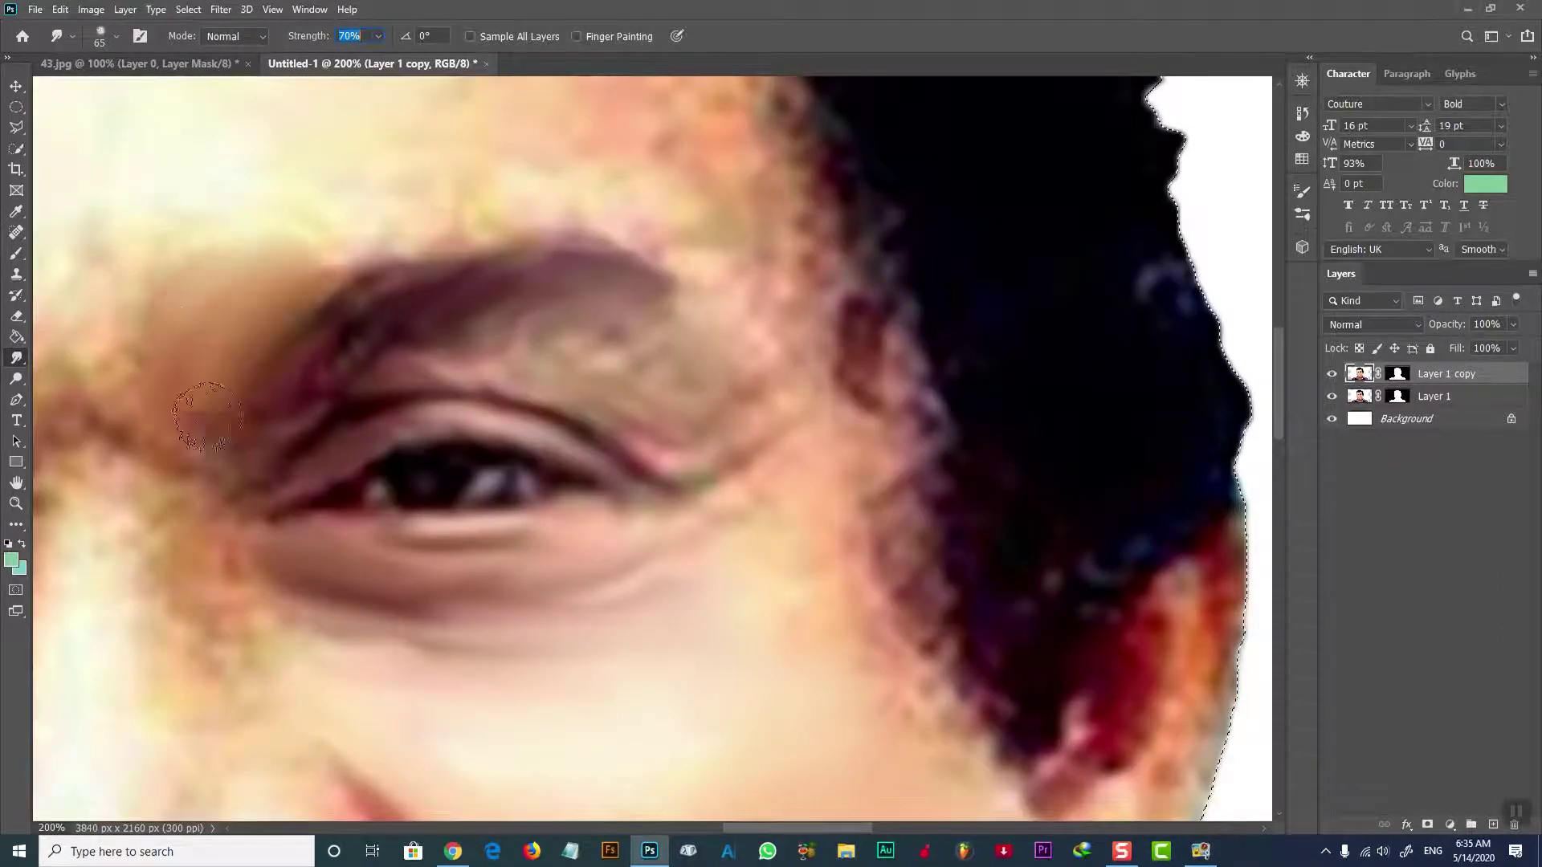
mouse_move(724, 246)
left_mouse_down()
mouse_move(831, 450)
mouse_move(830, 342)
mouse_move(956, 764)
mouse_move(814, 352)
left_mouse_up()
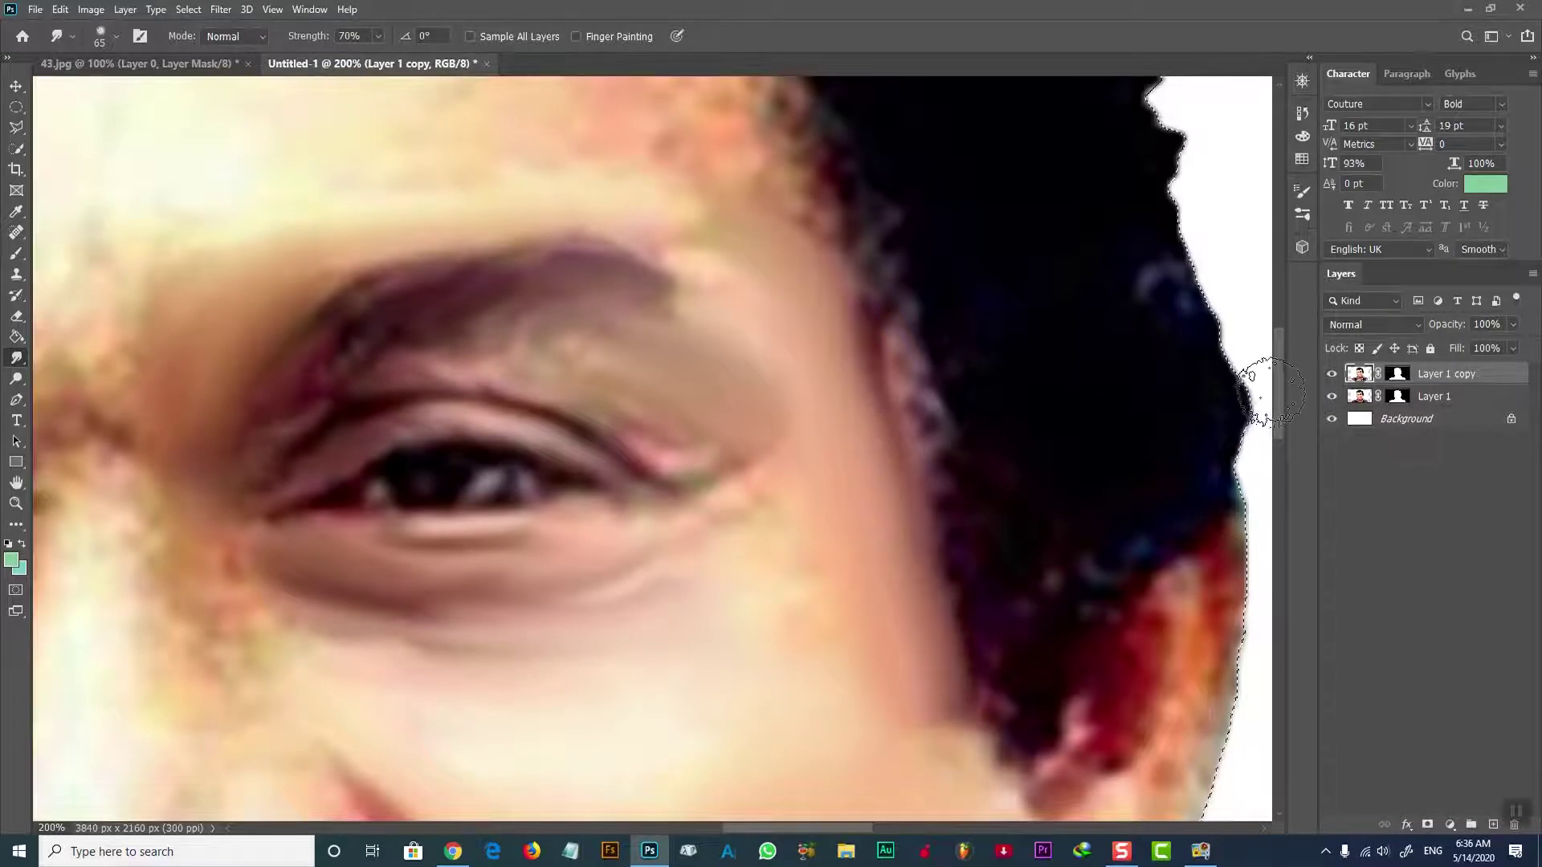
scroll(1294, 358, "up", 3)
scroll(1294, 358, "up", 3)
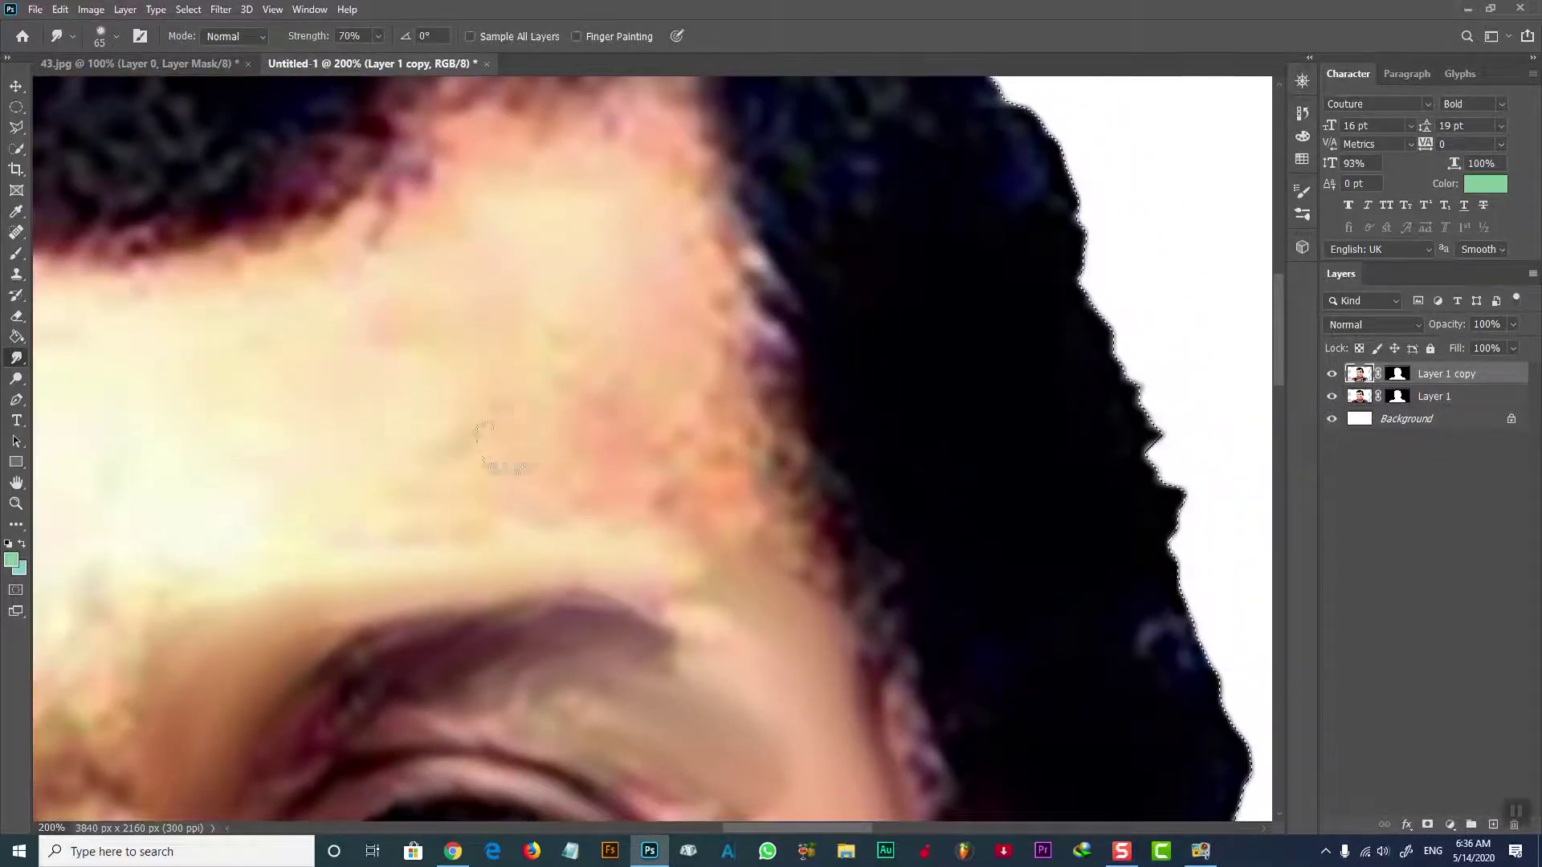
mouse_move(625, 428)
left_mouse_down()
mouse_move(699, 364)
mouse_move(685, 506)
mouse_move(575, 358)
mouse_move(555, 421)
left_mouse_up()
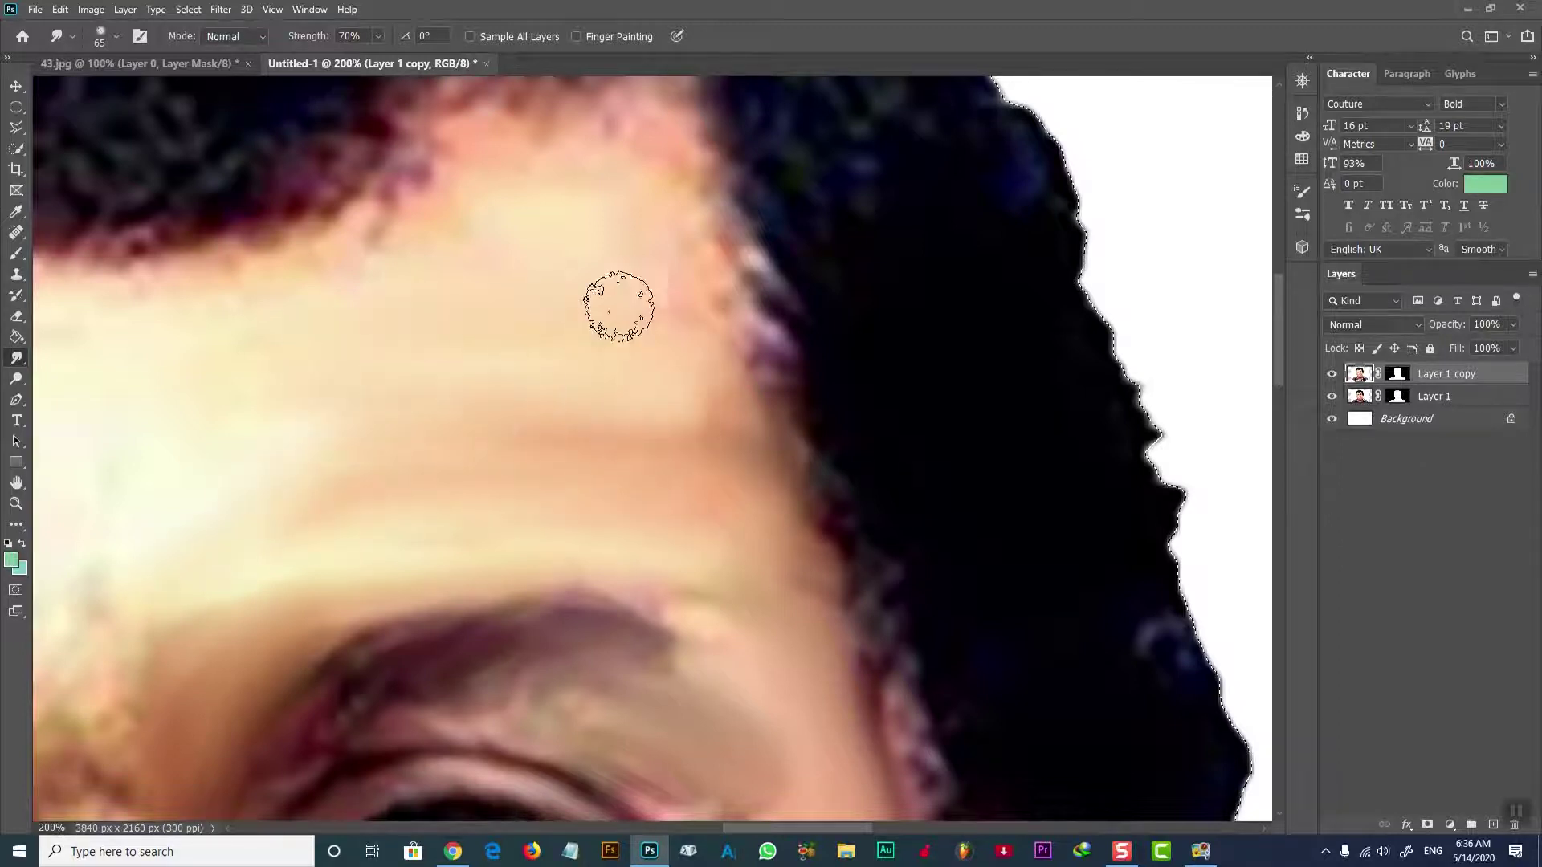
scroll(1240, 344, "up", 2)
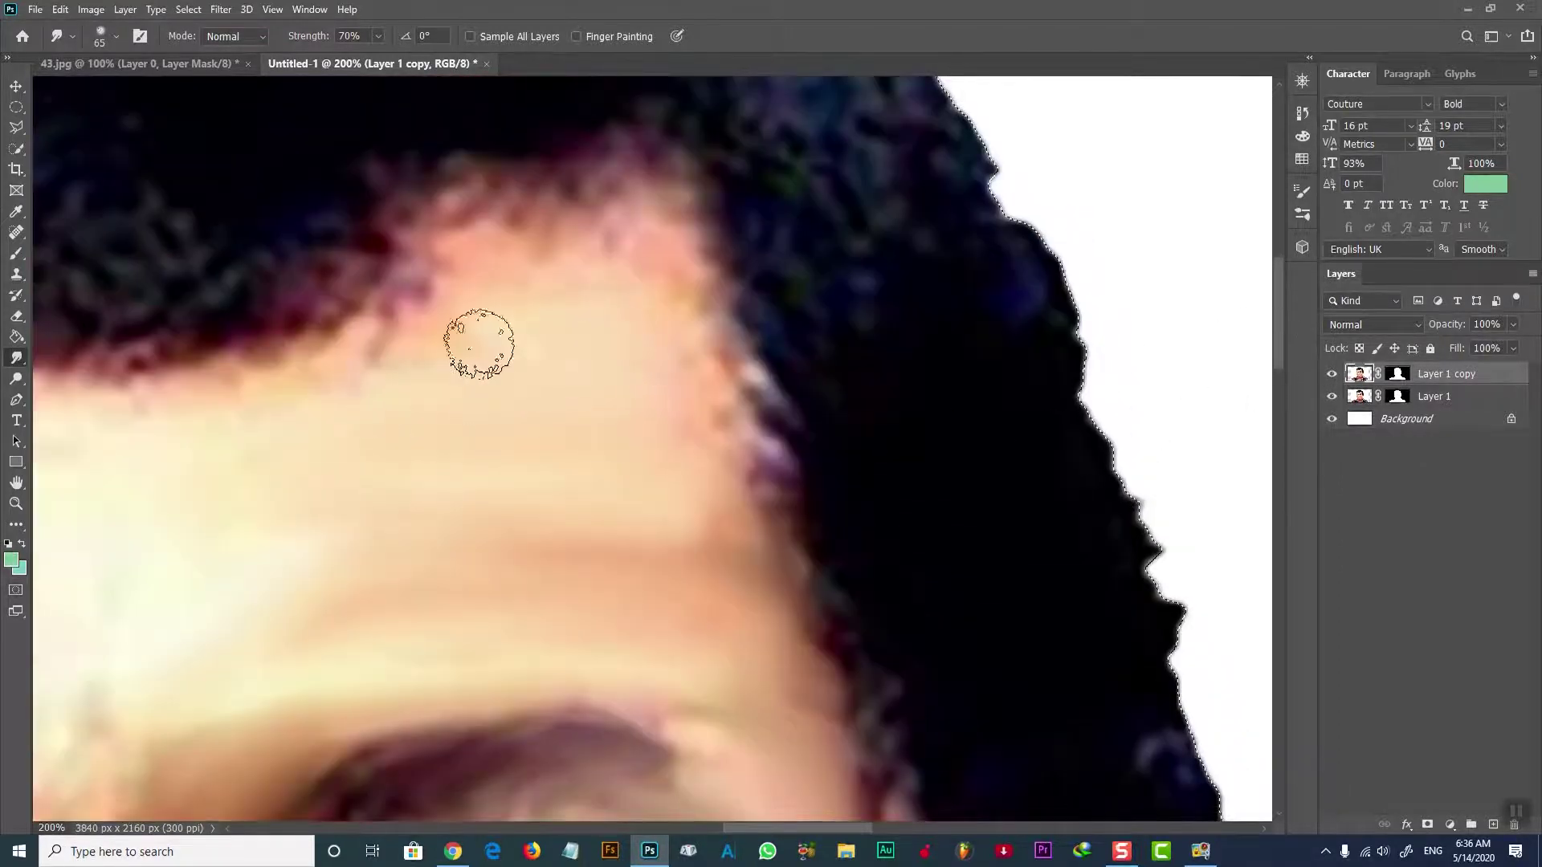
Step: Blend away the dark forehead spot and smooth the brow edge and skin between the eyebrows
left_click_drag(655, 508, 716, 558)
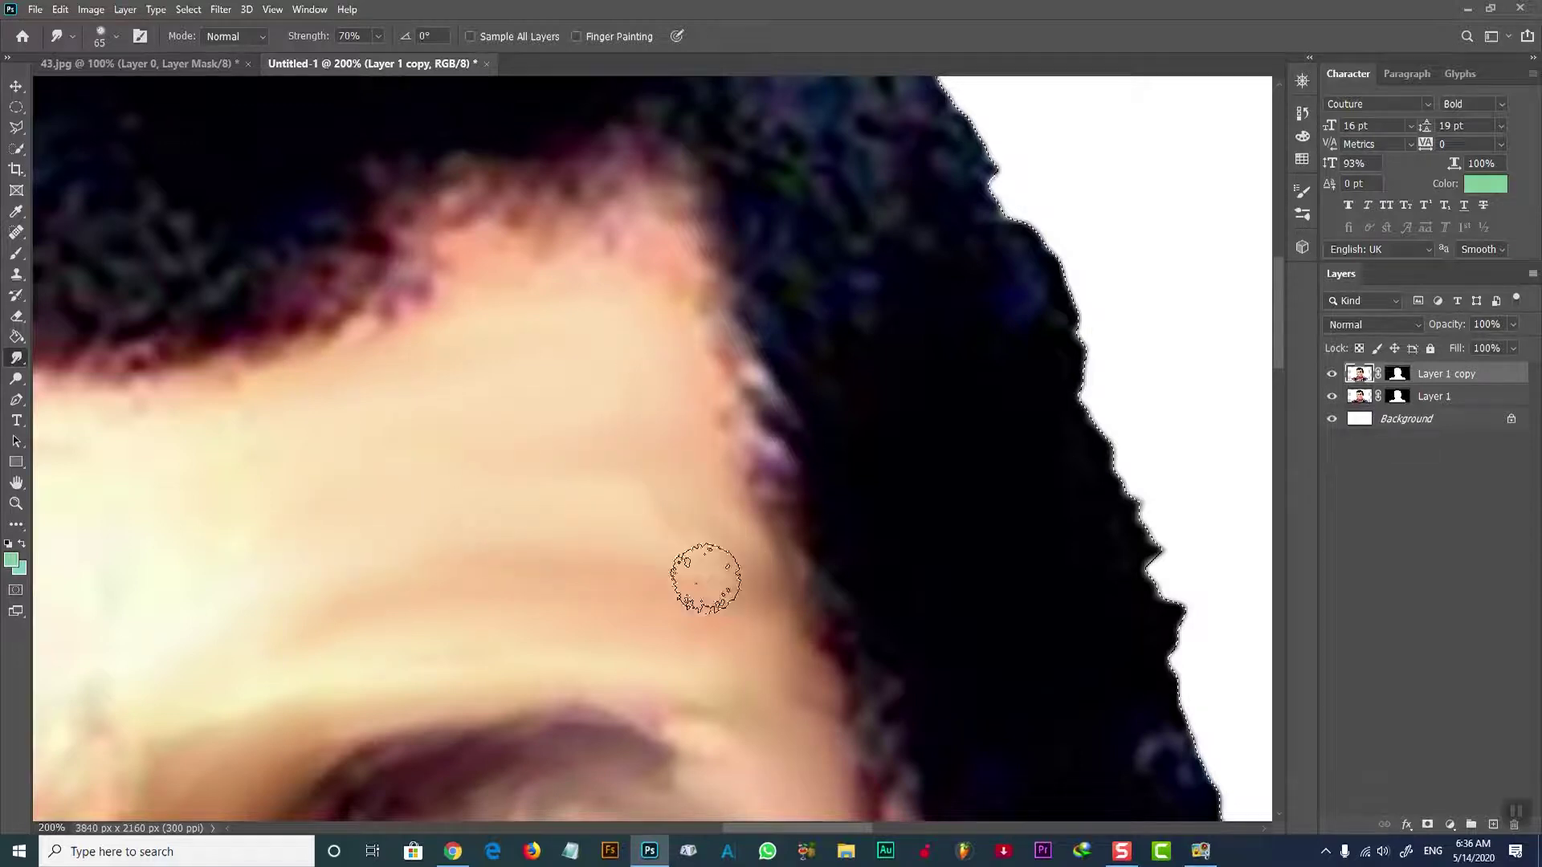
left_click_drag(752, 828, 695, 826)
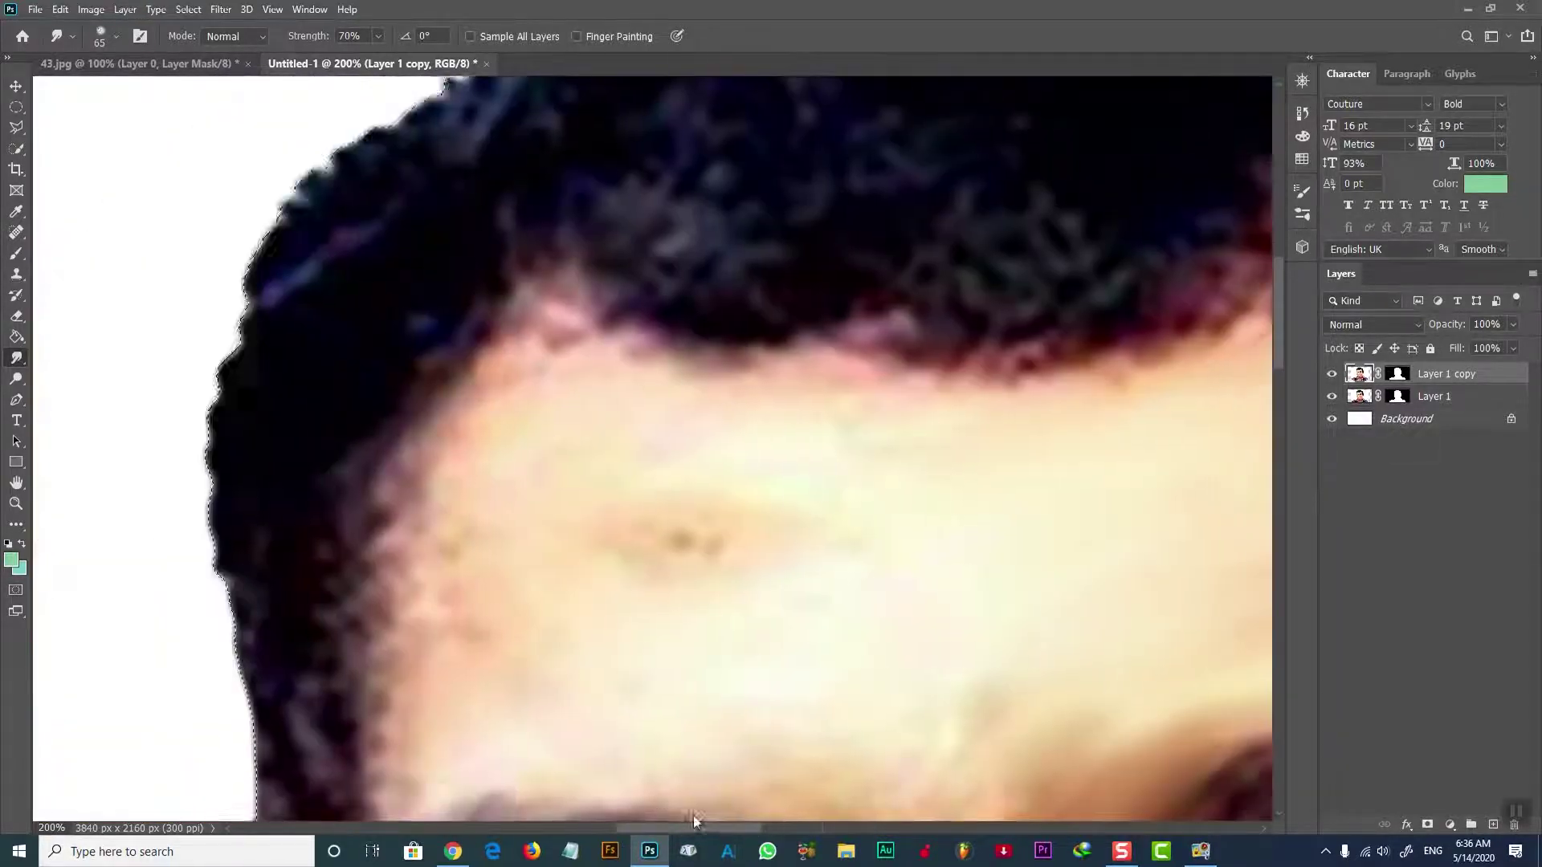
left_click_drag(562, 514, 678, 540)
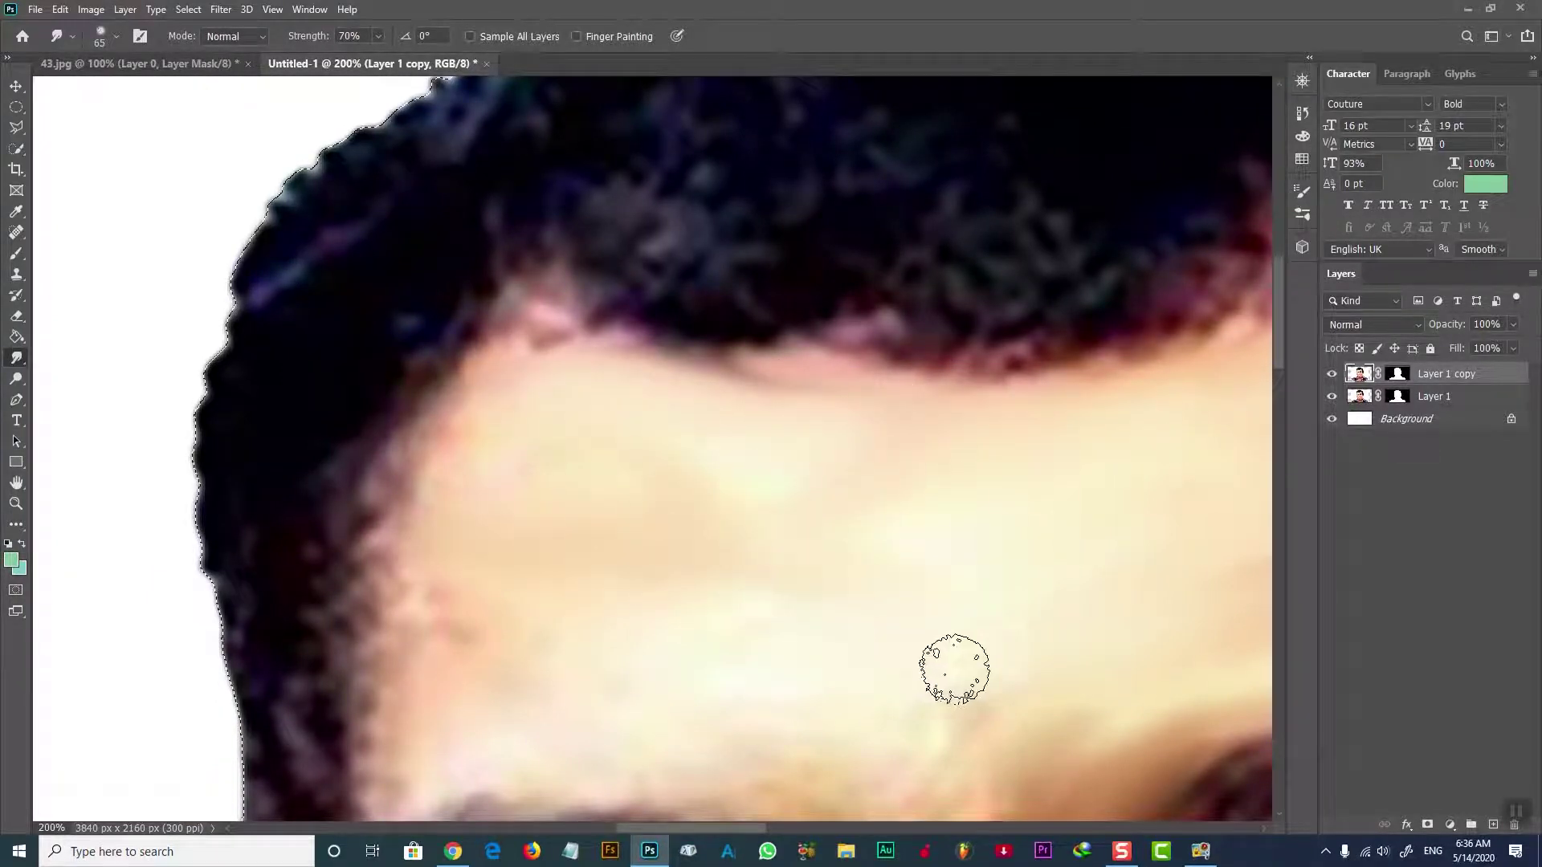
left_click_drag(958, 661, 430, 611)
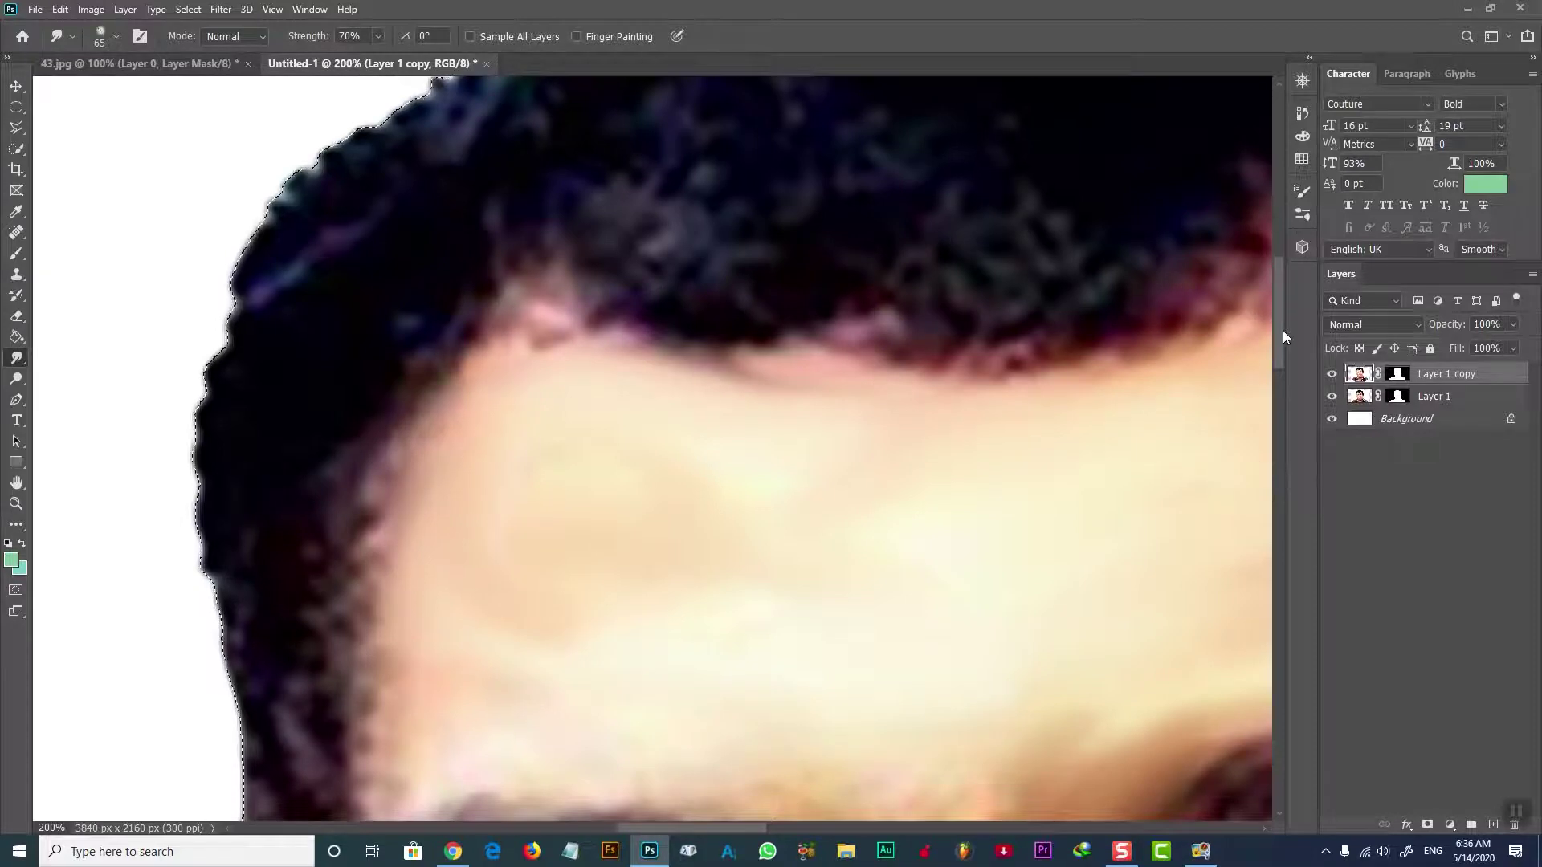
left_click_drag(1283, 330, 1274, 373)
mouse_move(741, 509)
left_mouse_down()
mouse_move(998, 592)
mouse_move(912, 612)
mouse_move(1017, 606)
left_mouse_up()
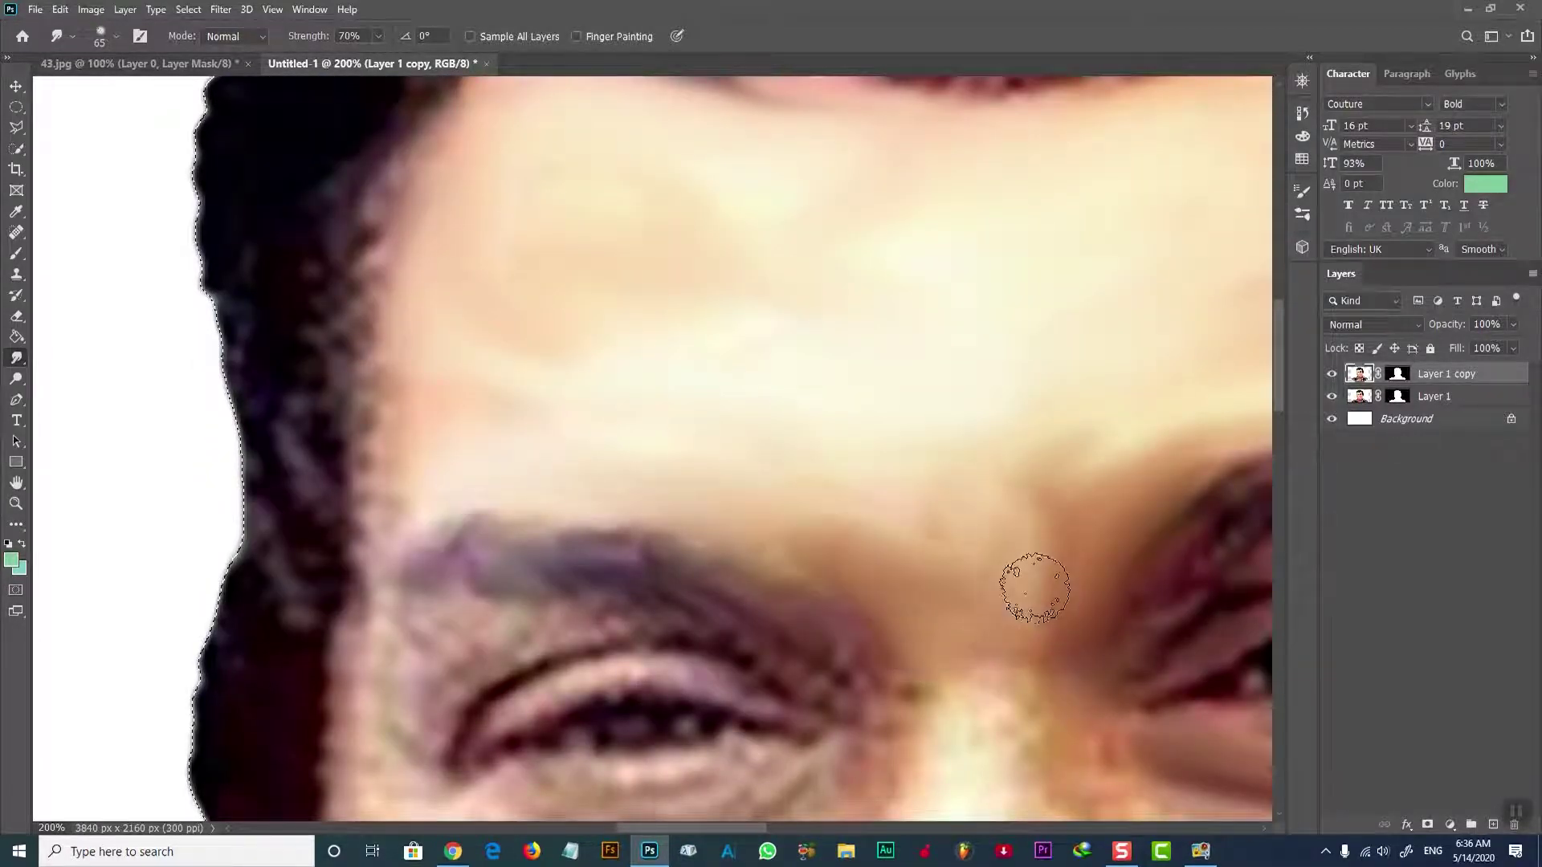
left_click_drag(1274, 368, 1268, 417)
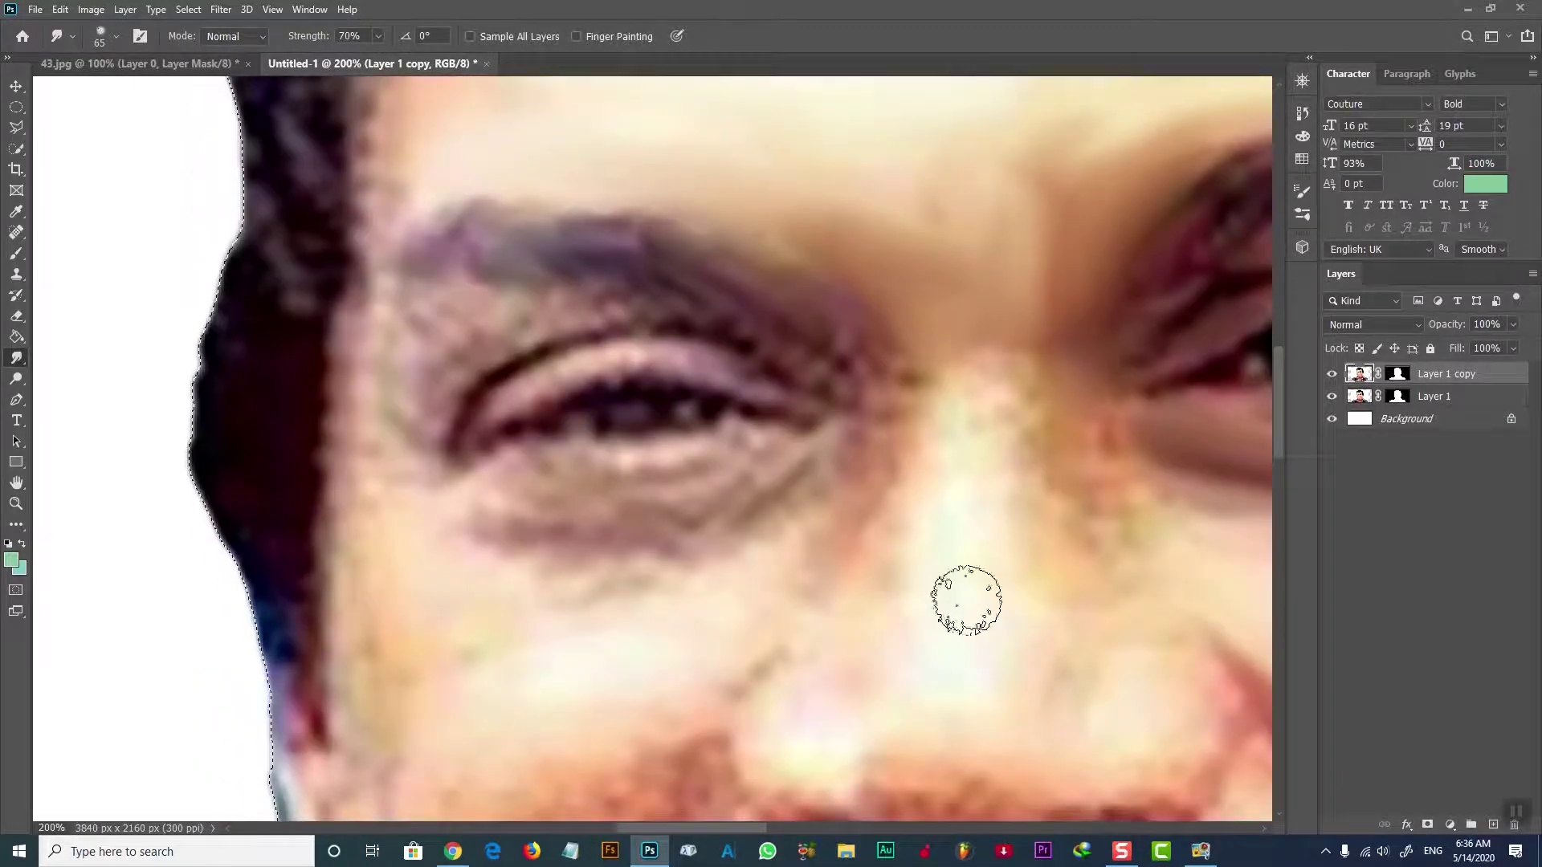
Step: Set smudge strength to 30% and soften the skin below the lower eyelid
type("30")
key("Return")
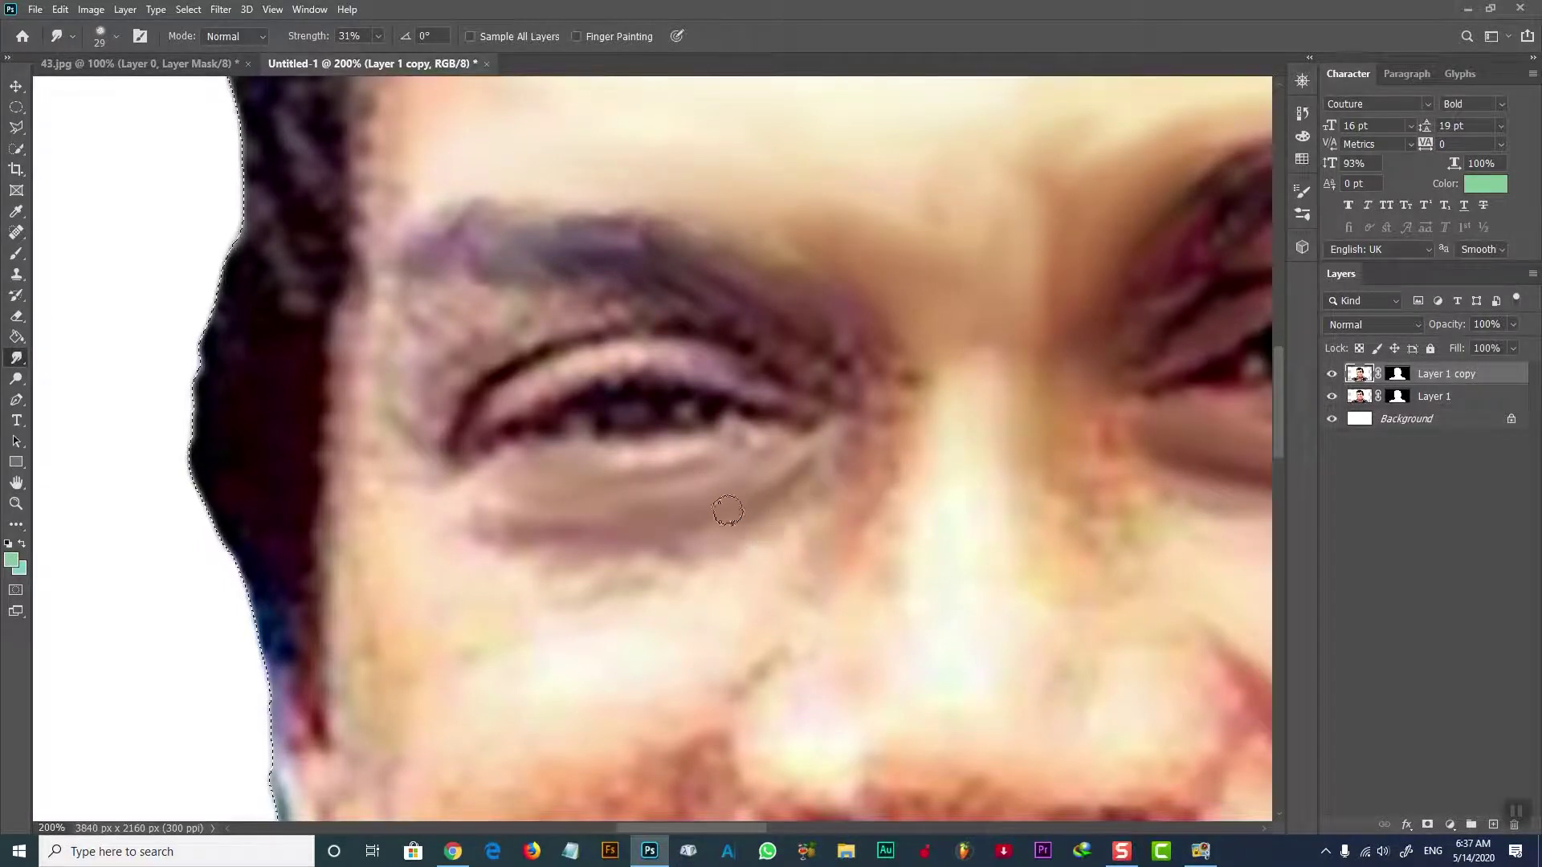
mouse_move(468, 441)
left_mouse_down()
mouse_move(699, 461)
mouse_move(732, 421)
left_mouse_up()
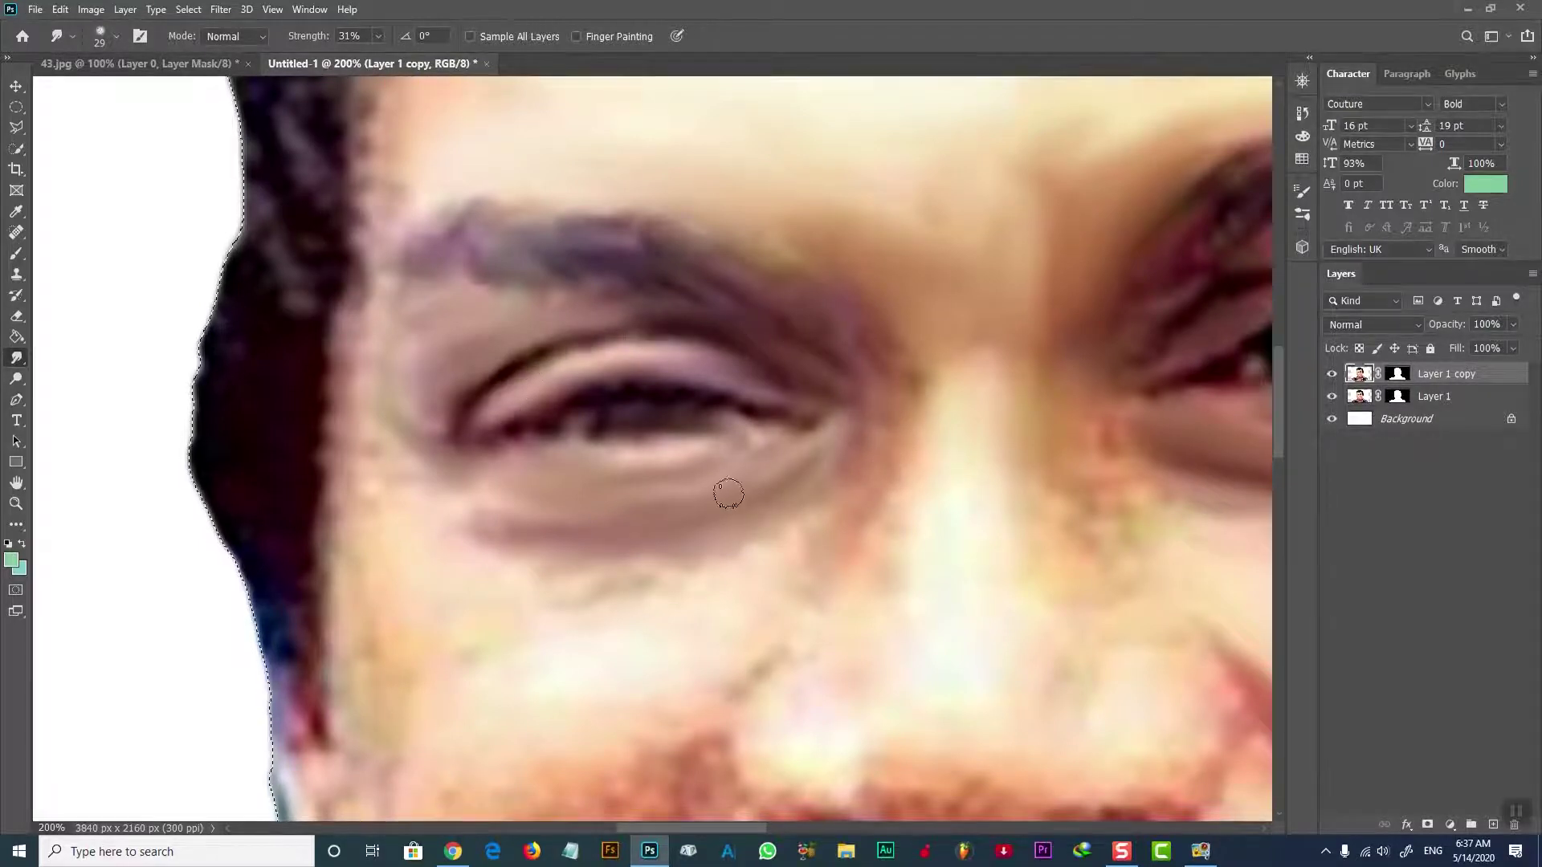
Step: With a larger brush, extend the under-eye shadow smoothly toward the nose, then zoom out
left_click_drag(547, 500, 575, 520)
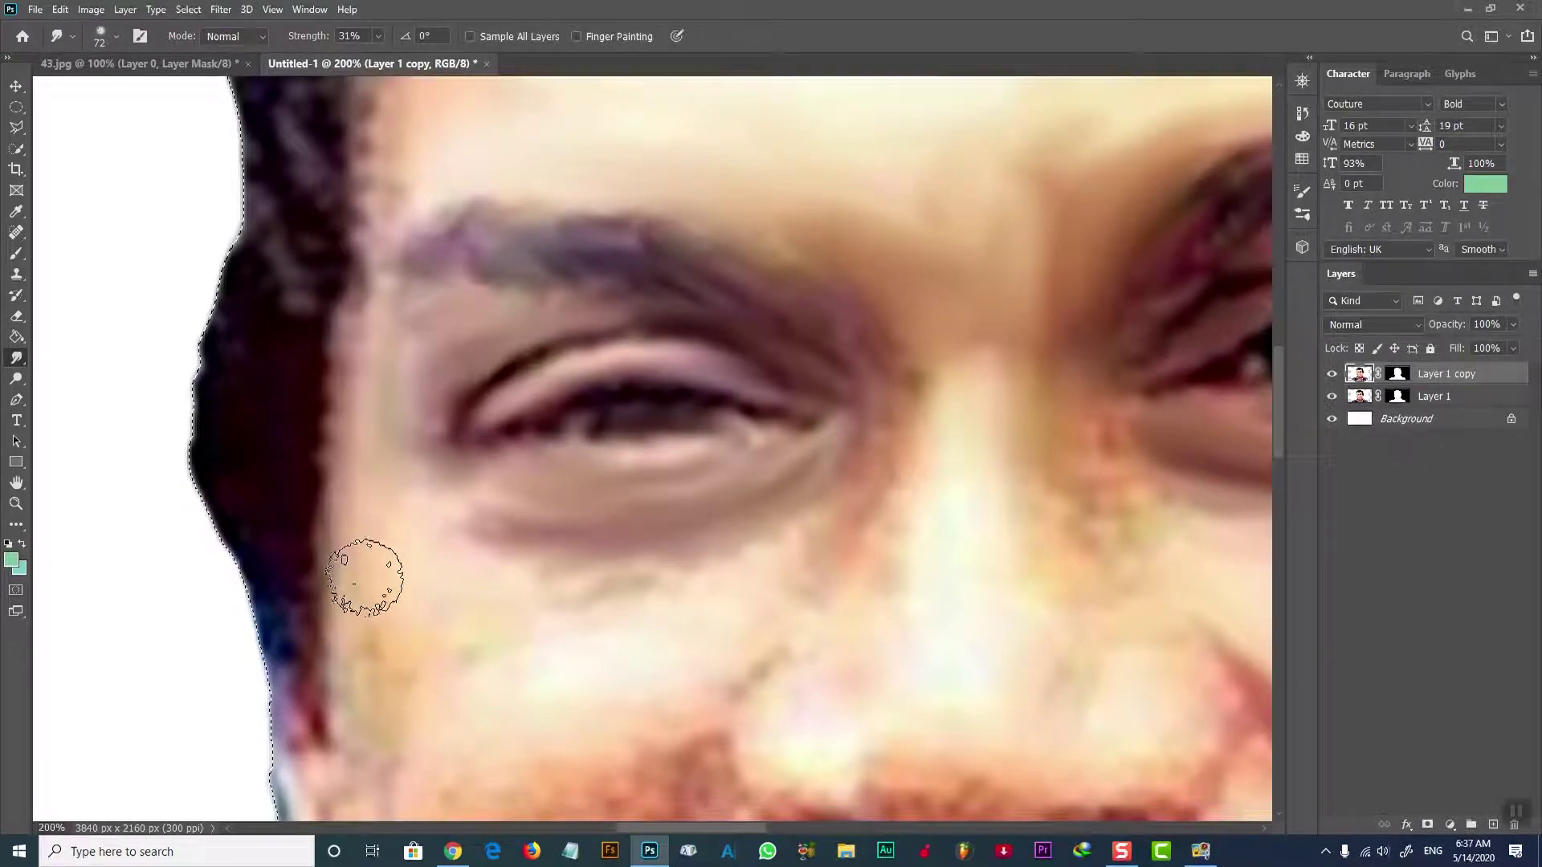
left_click_drag(498, 554, 771, 522)
left_click_drag(902, 474, 874, 490)
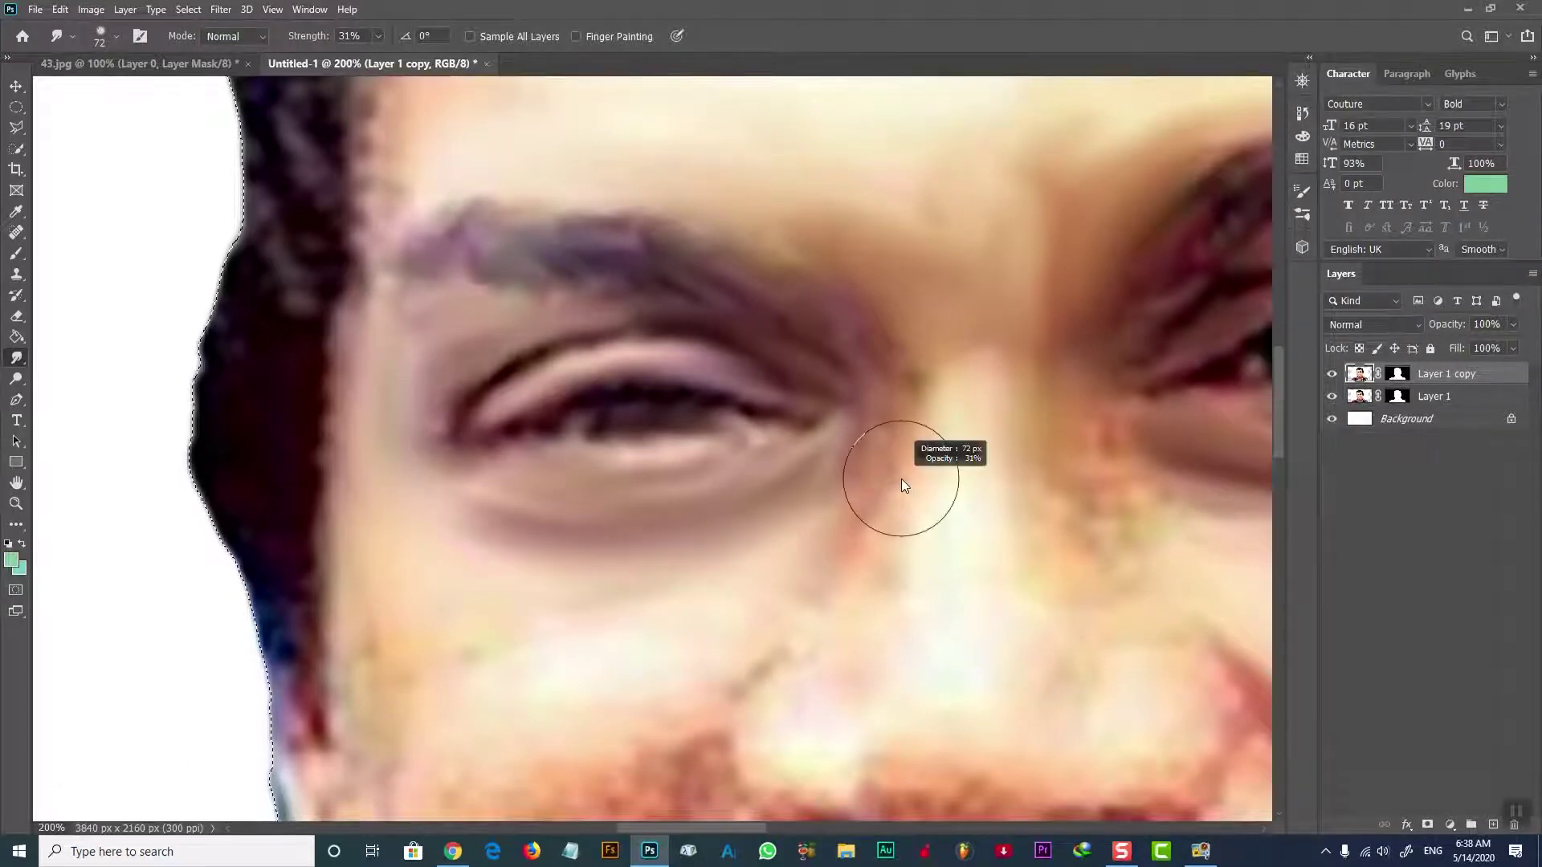
left_click_drag(1280, 384, 1281, 409)
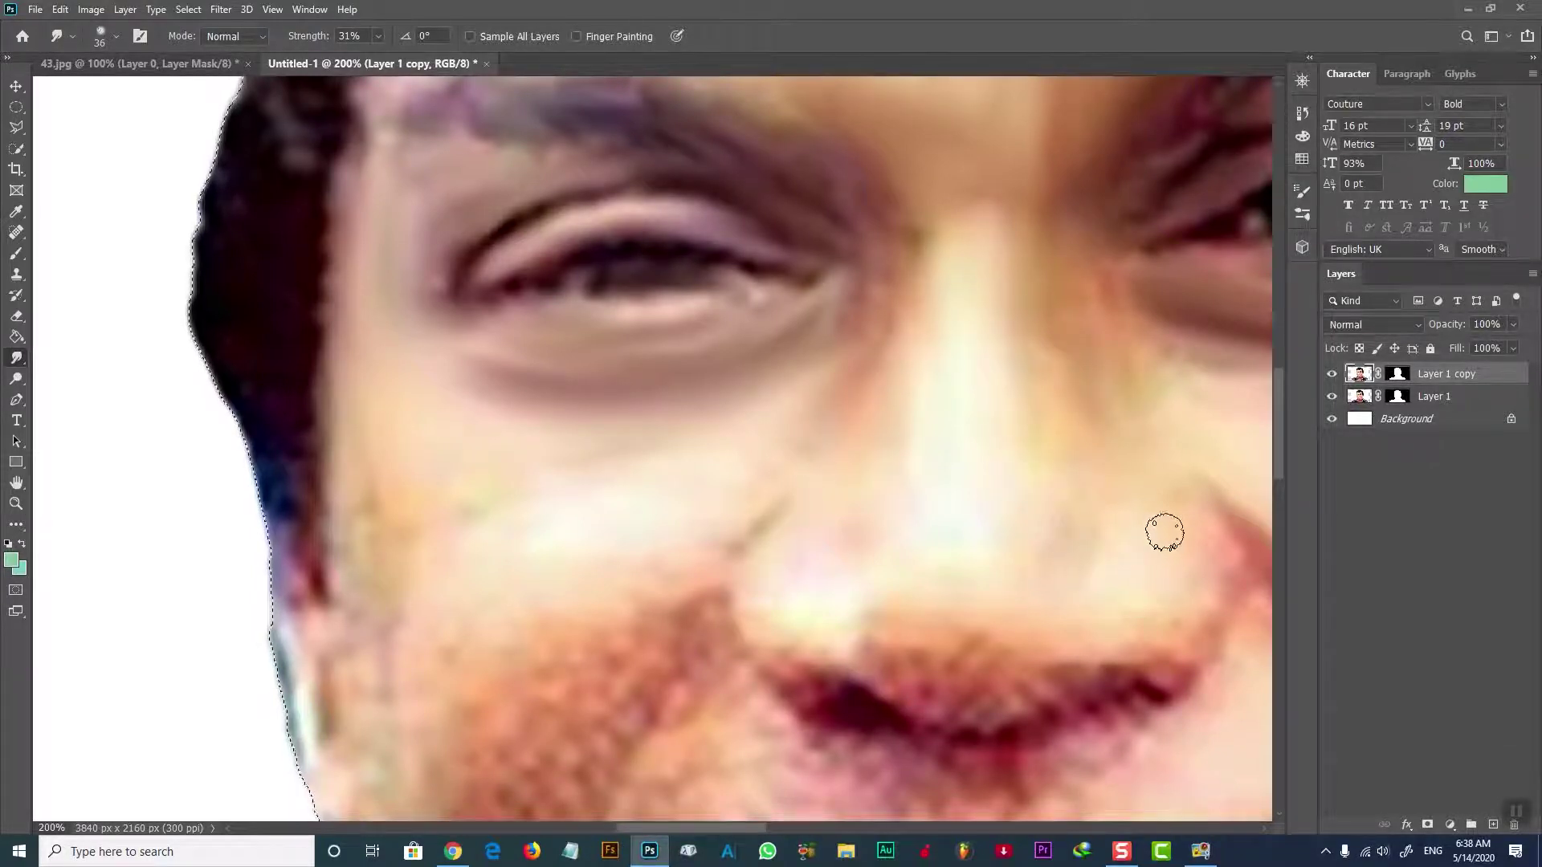
left_click_drag(1278, 412, 1278, 452)
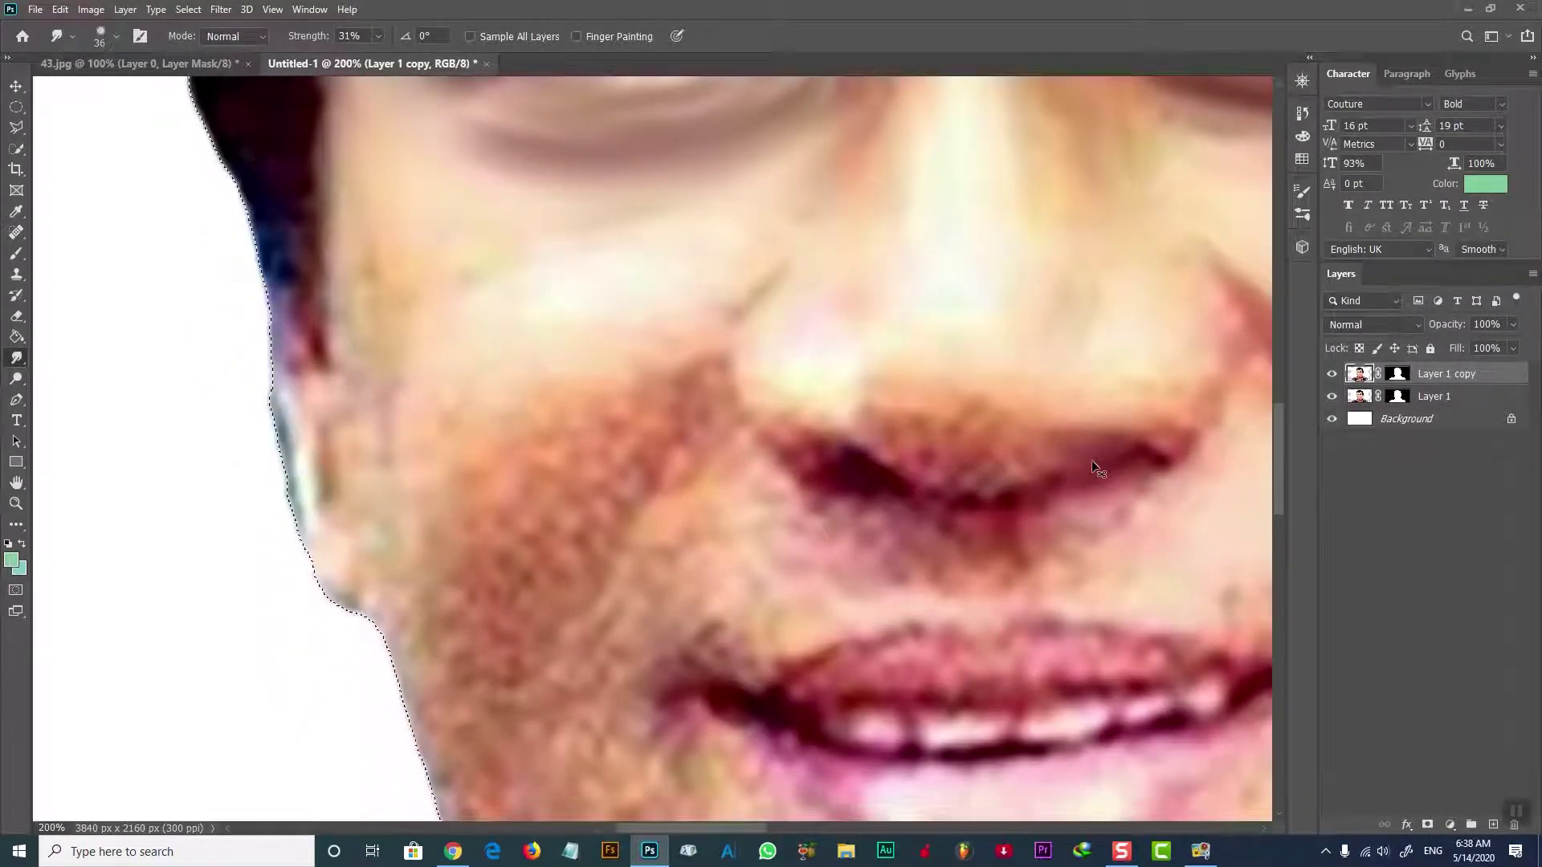
key("ctrl+minus")
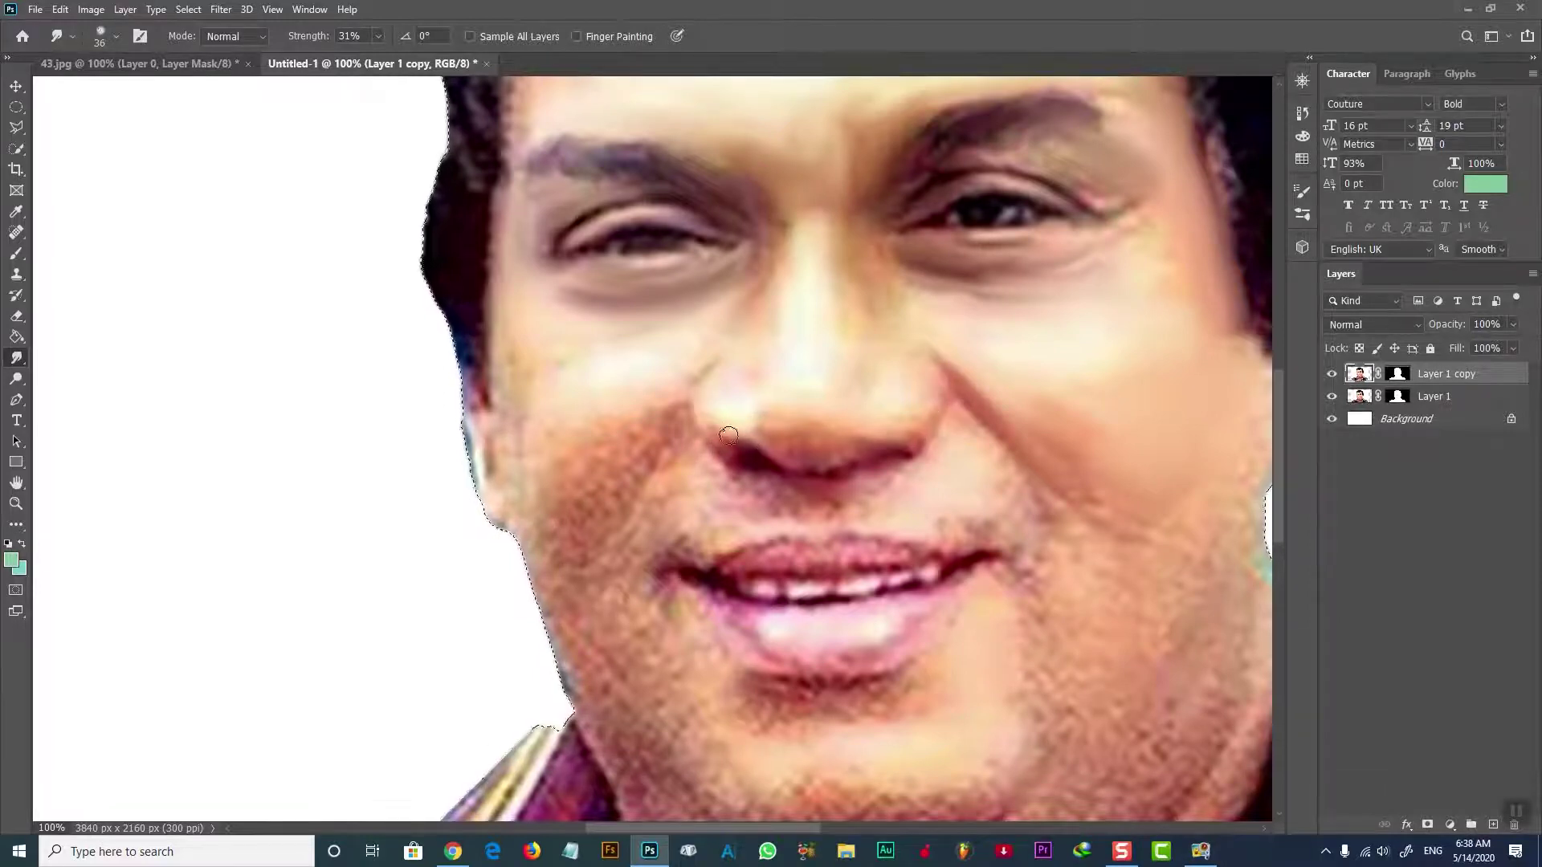
Step: Smudge the bottom edge of the nose tip and the lower lip colour into smoother tones
left_click_drag(811, 464, 786, 432)
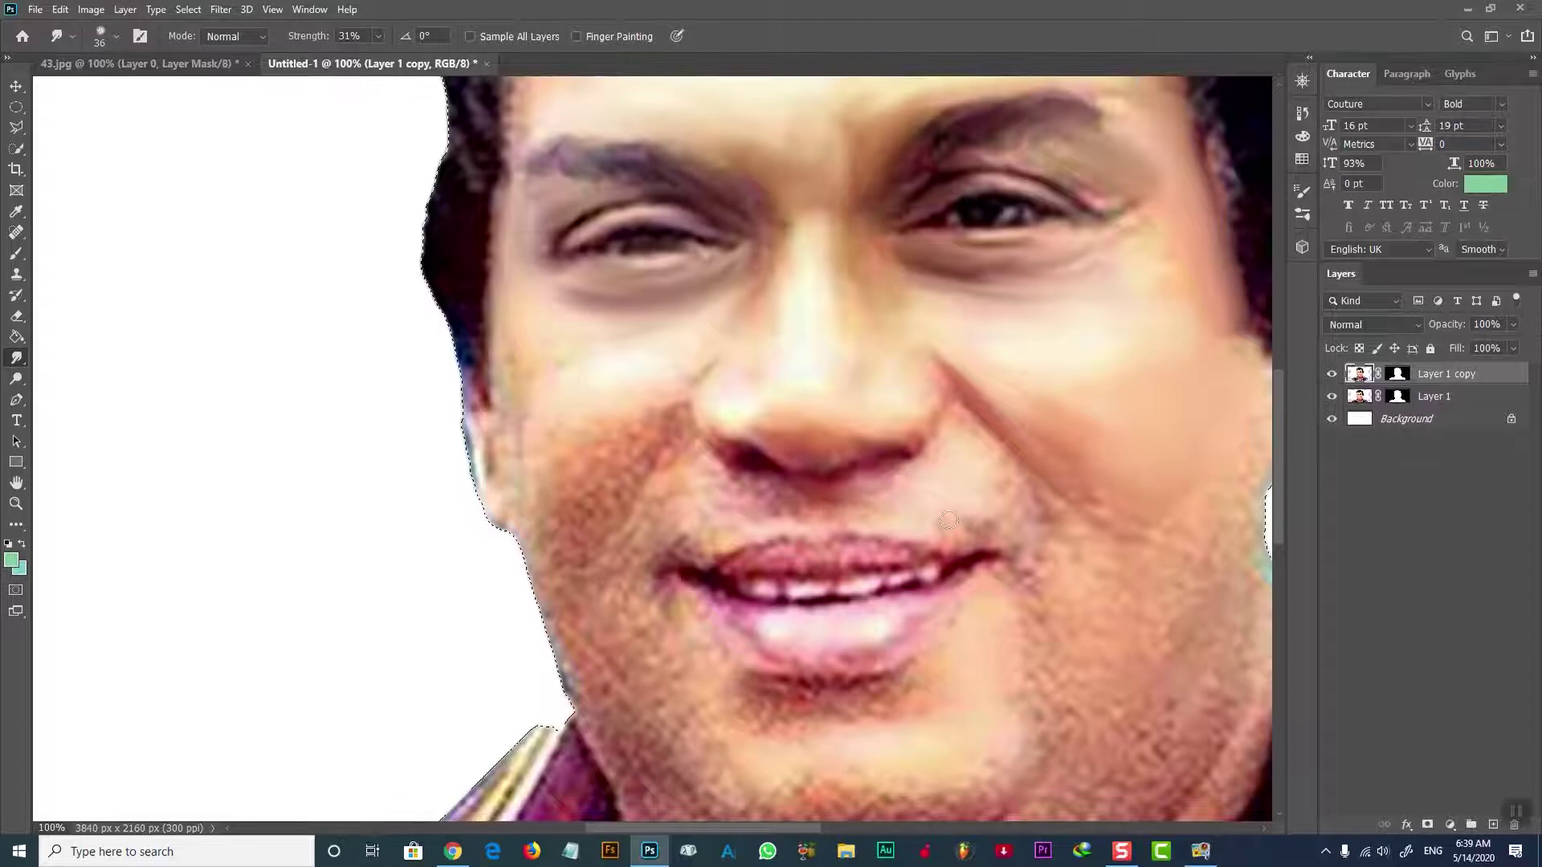
key("ctrl+plus")
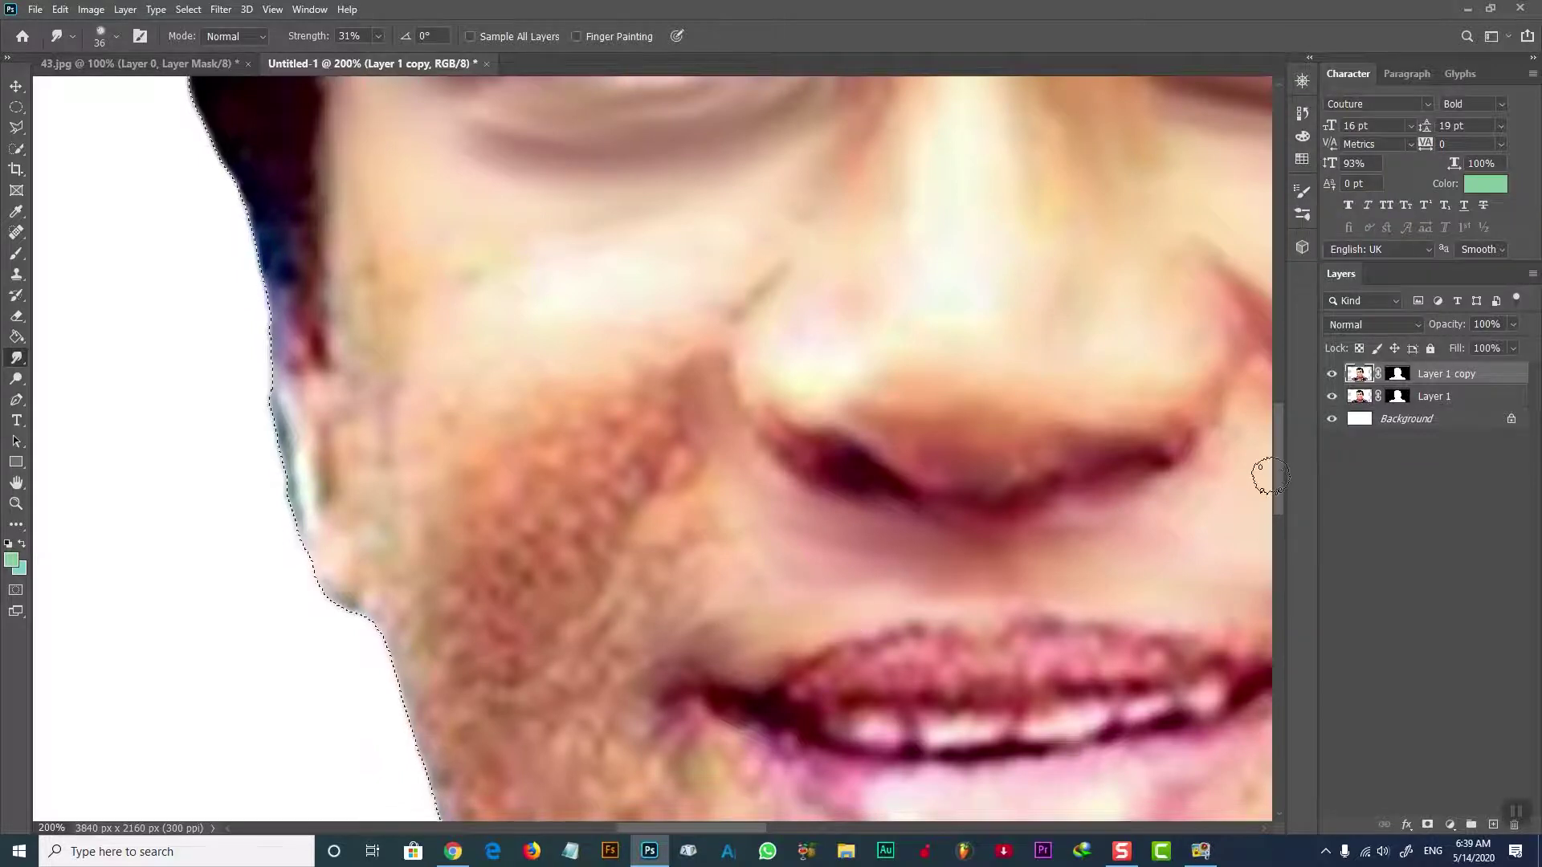
scroll(844, 683, "down", 5)
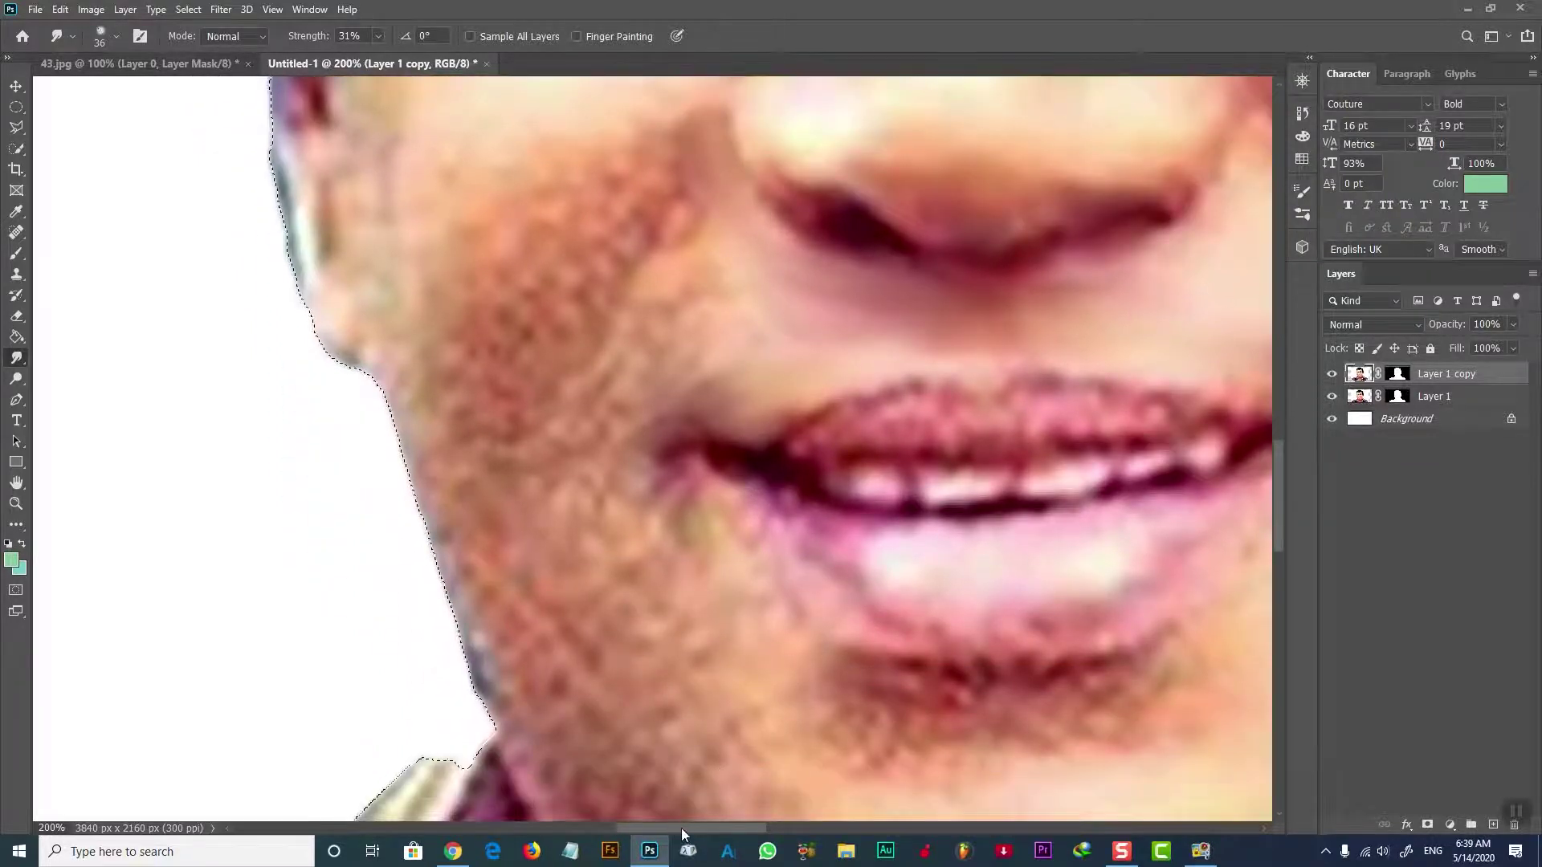
left_click_drag(681, 827, 701, 829)
scroll(1245, 522, "up", 8)
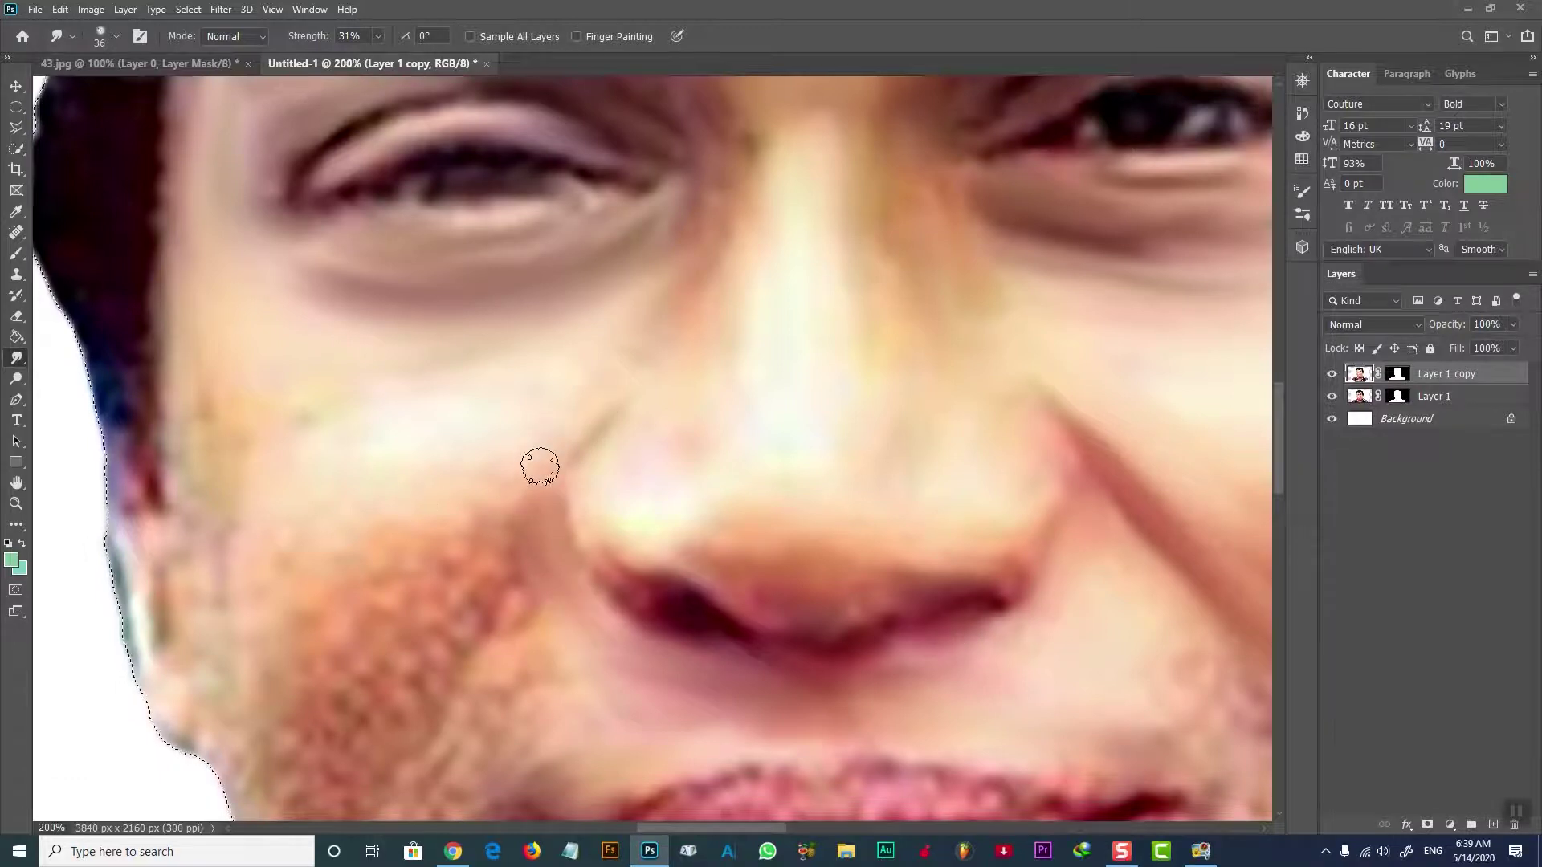
scroll(1126, 554, "down", 2)
scroll(1122, 549, "down", 3)
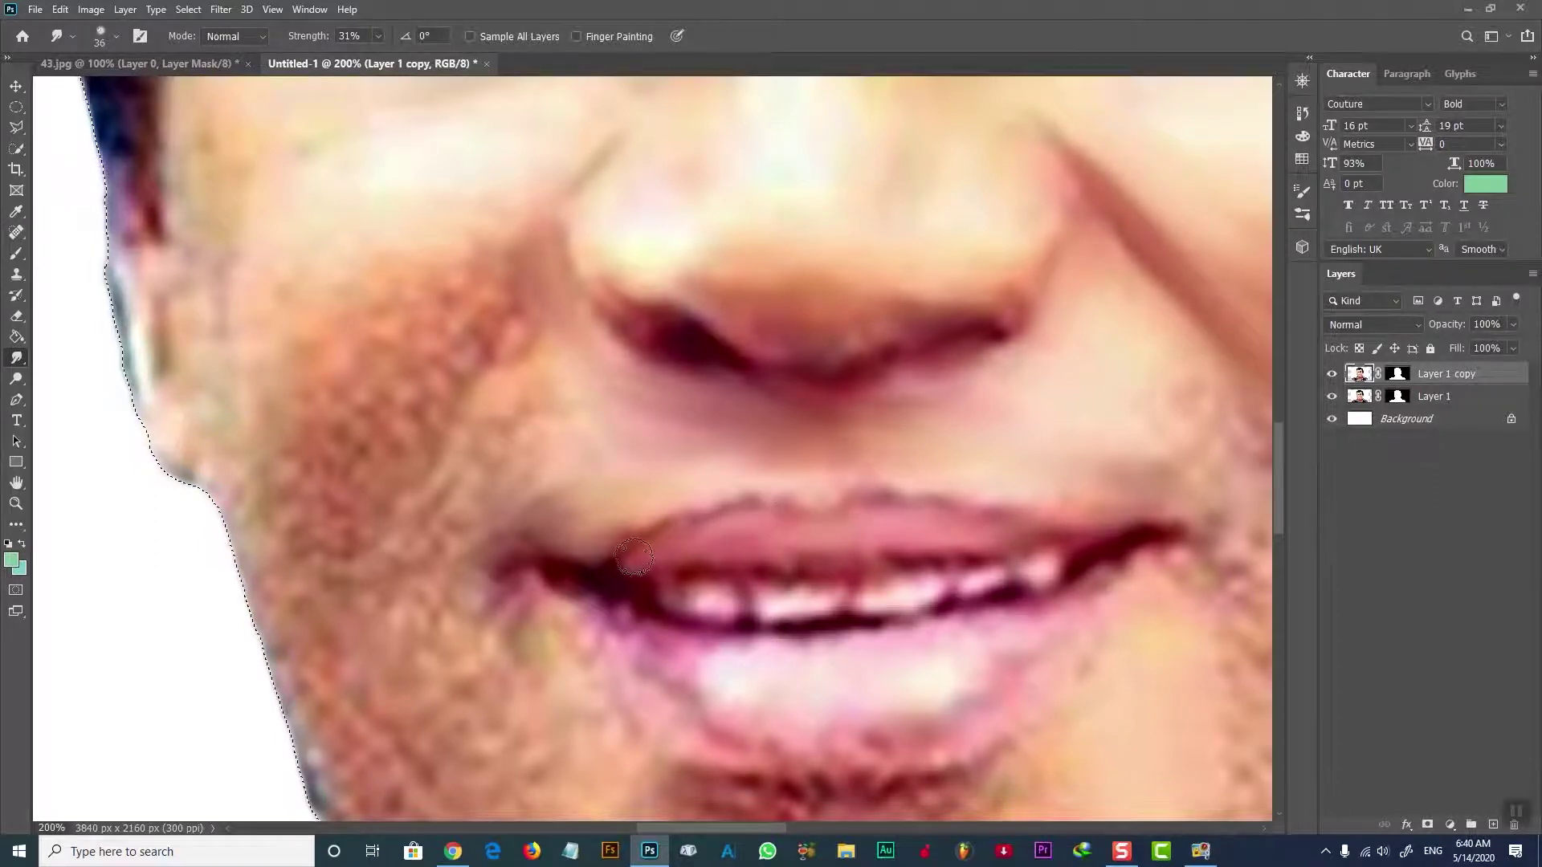
left_click_drag(627, 617, 728, 659)
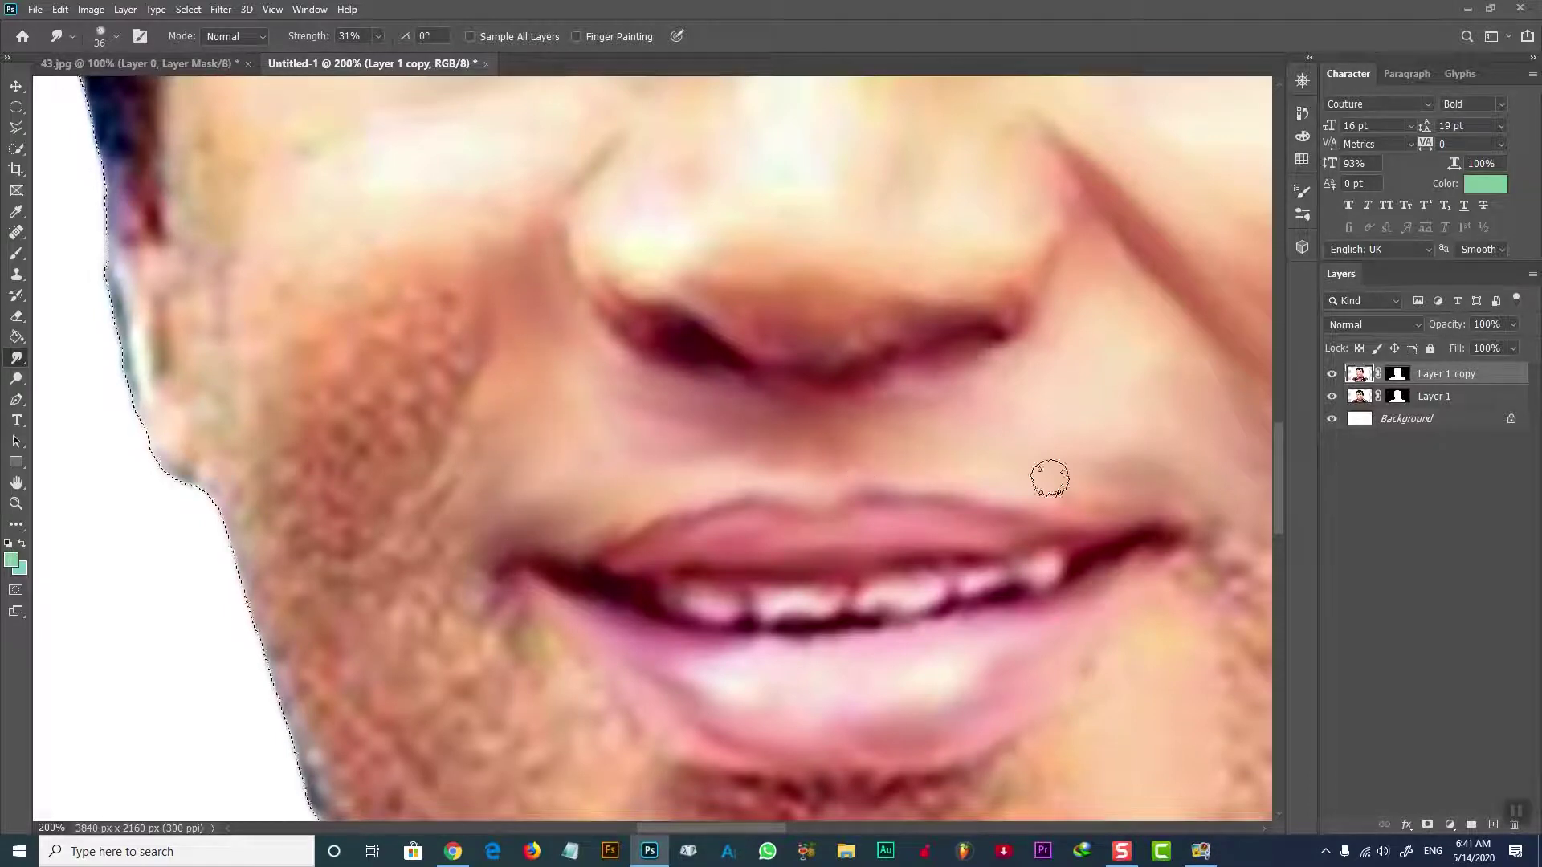
scroll(734, 816, "right", 4)
Step: At 60% strength, smear the right ear tones into the hair edge as painted streaks
scroll(735, 815, "right", 4)
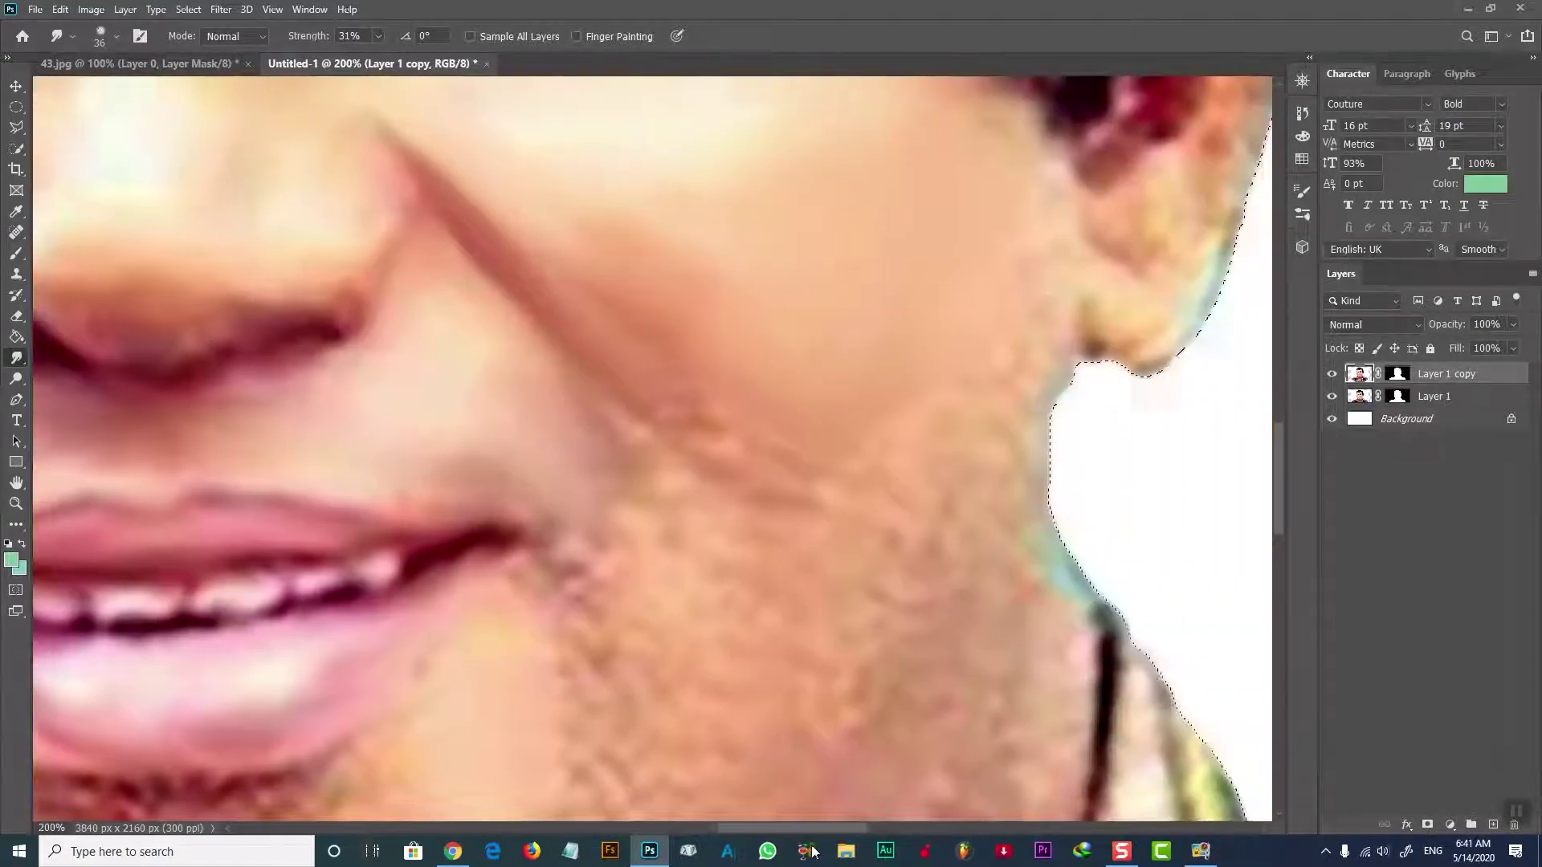
left_click_drag(1280, 459, 1293, 389)
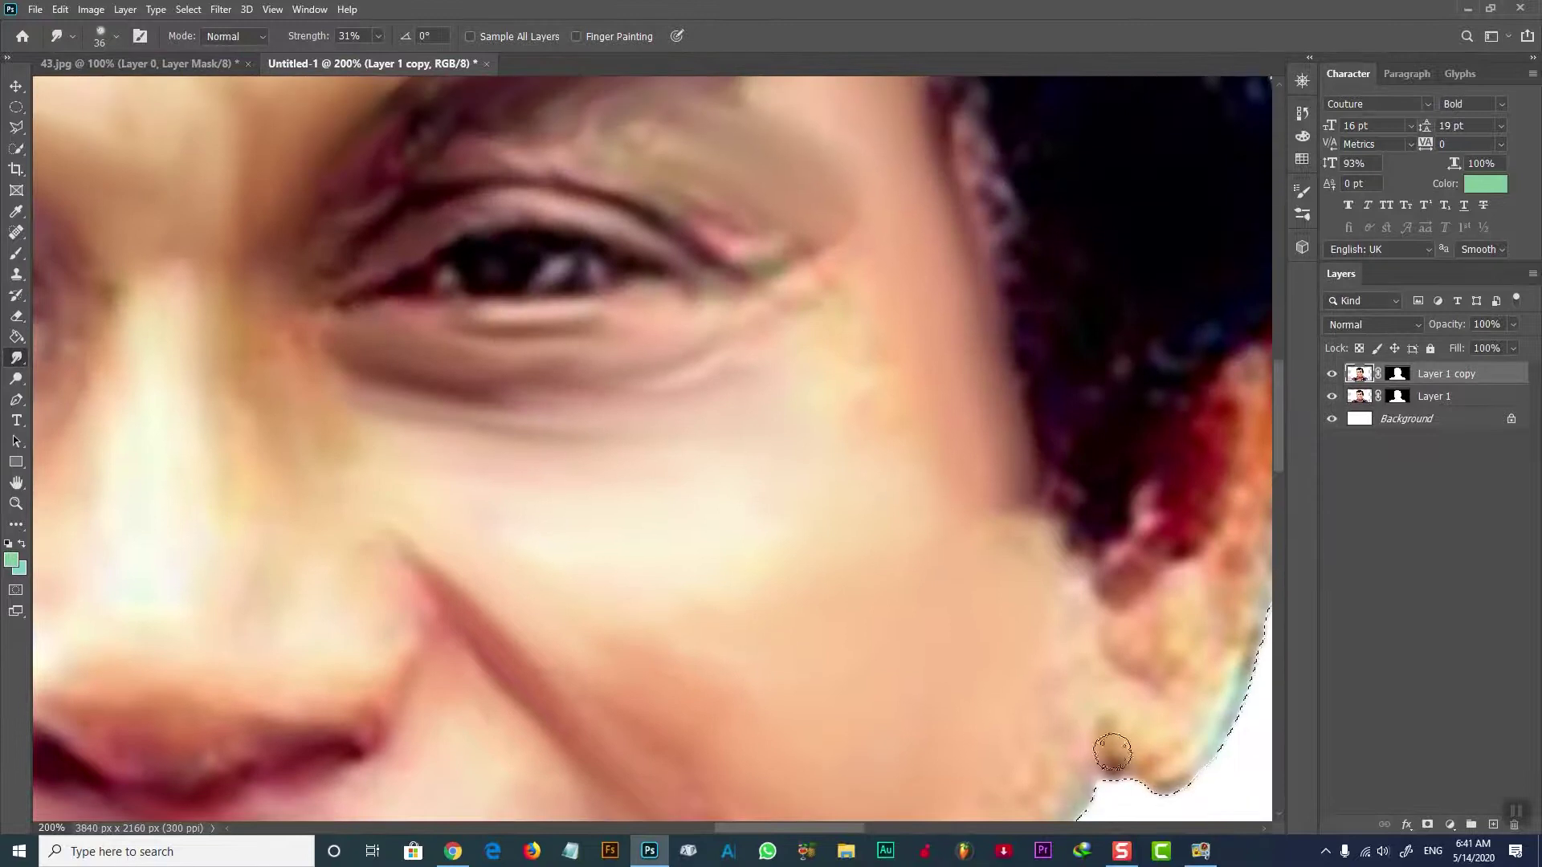
scroll(865, 824, "right", 2)
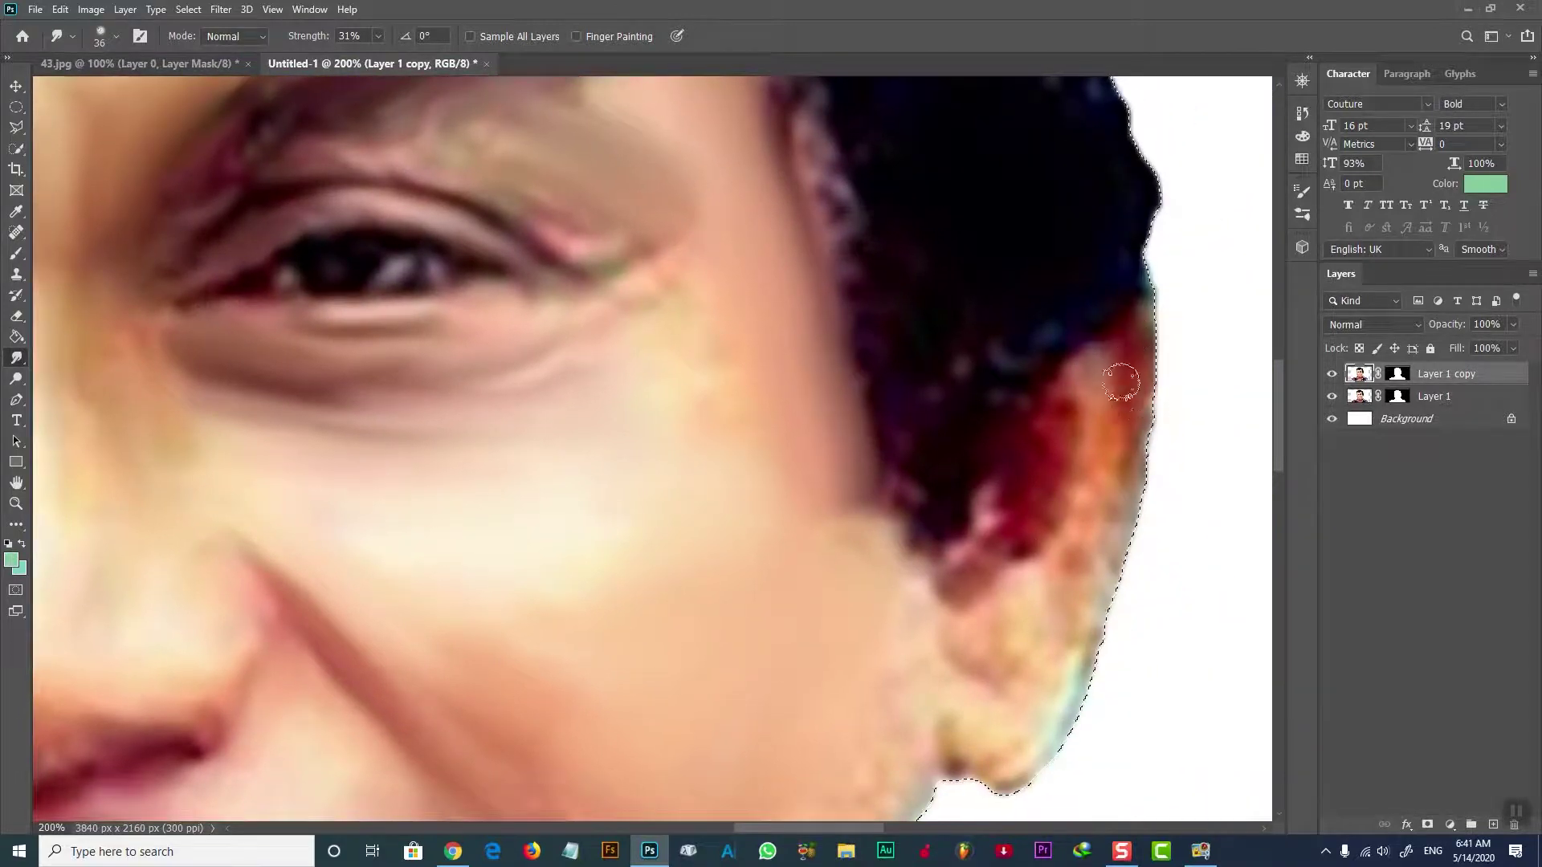
double_click(351, 36)
type("60")
left_click_drag(1092, 482, 1075, 631)
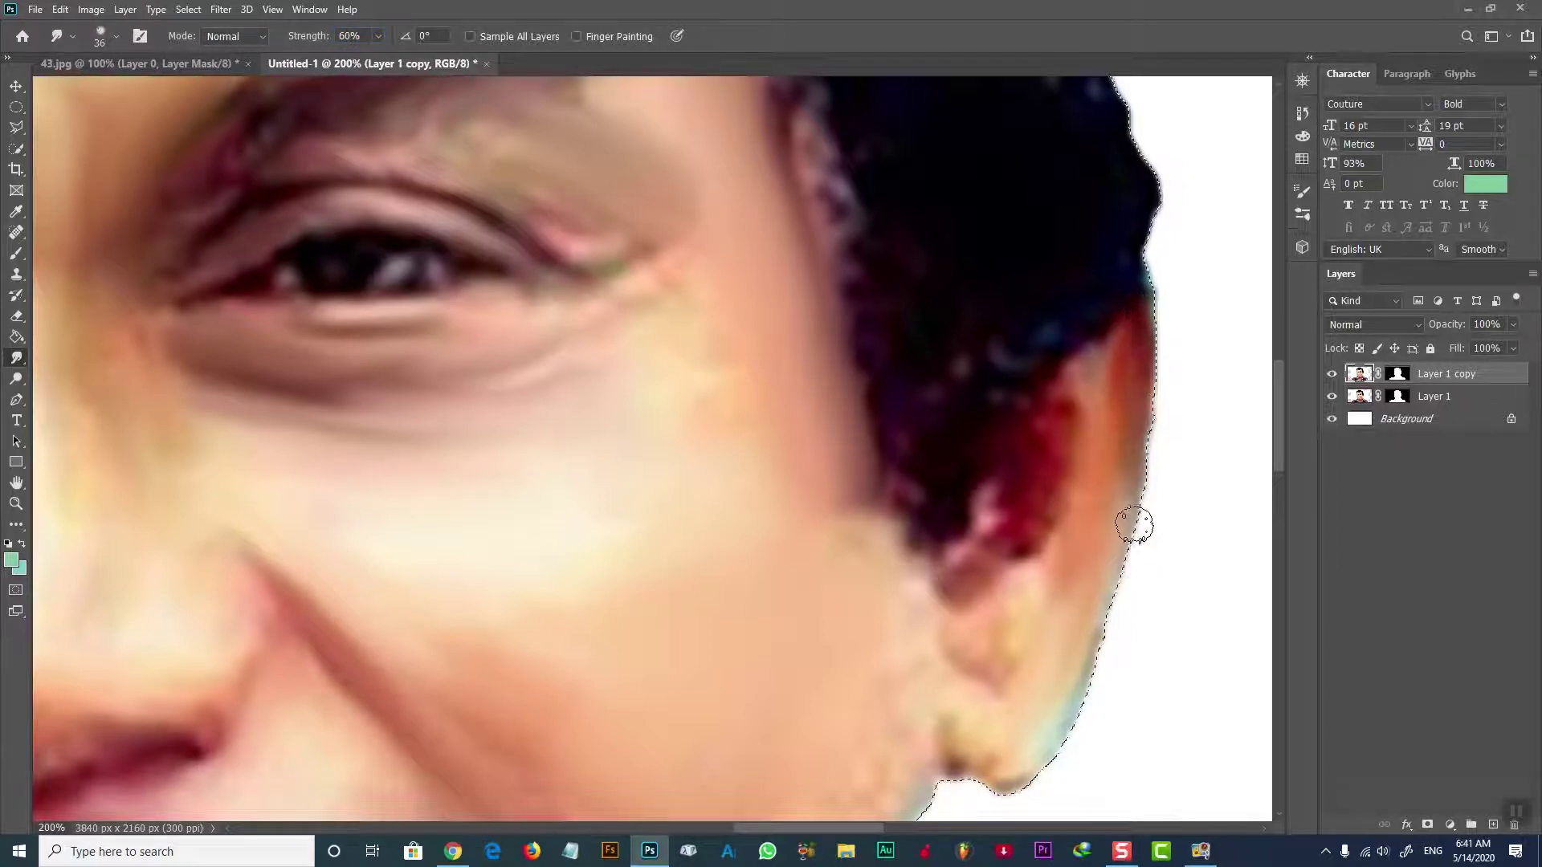
left_click_drag(940, 758, 1048, 467)
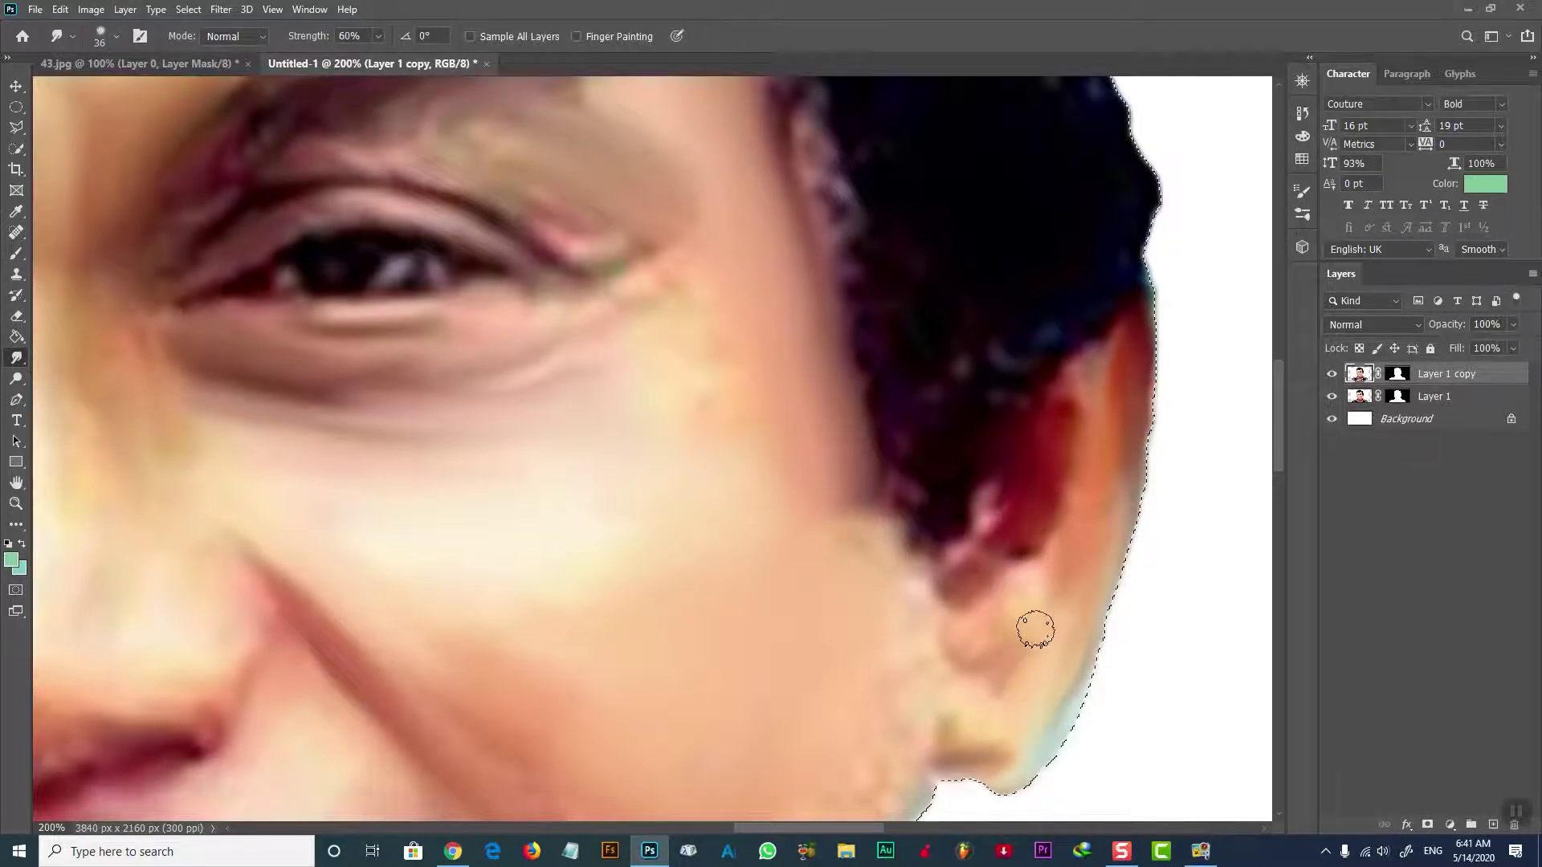
left_click_drag(1049, 545, 1081, 466)
mouse_move(1102, 347)
left_mouse_down()
mouse_move(1077, 523)
mouse_move(1028, 574)
left_mouse_up()
left_click_drag(1079, 530, 996, 751)
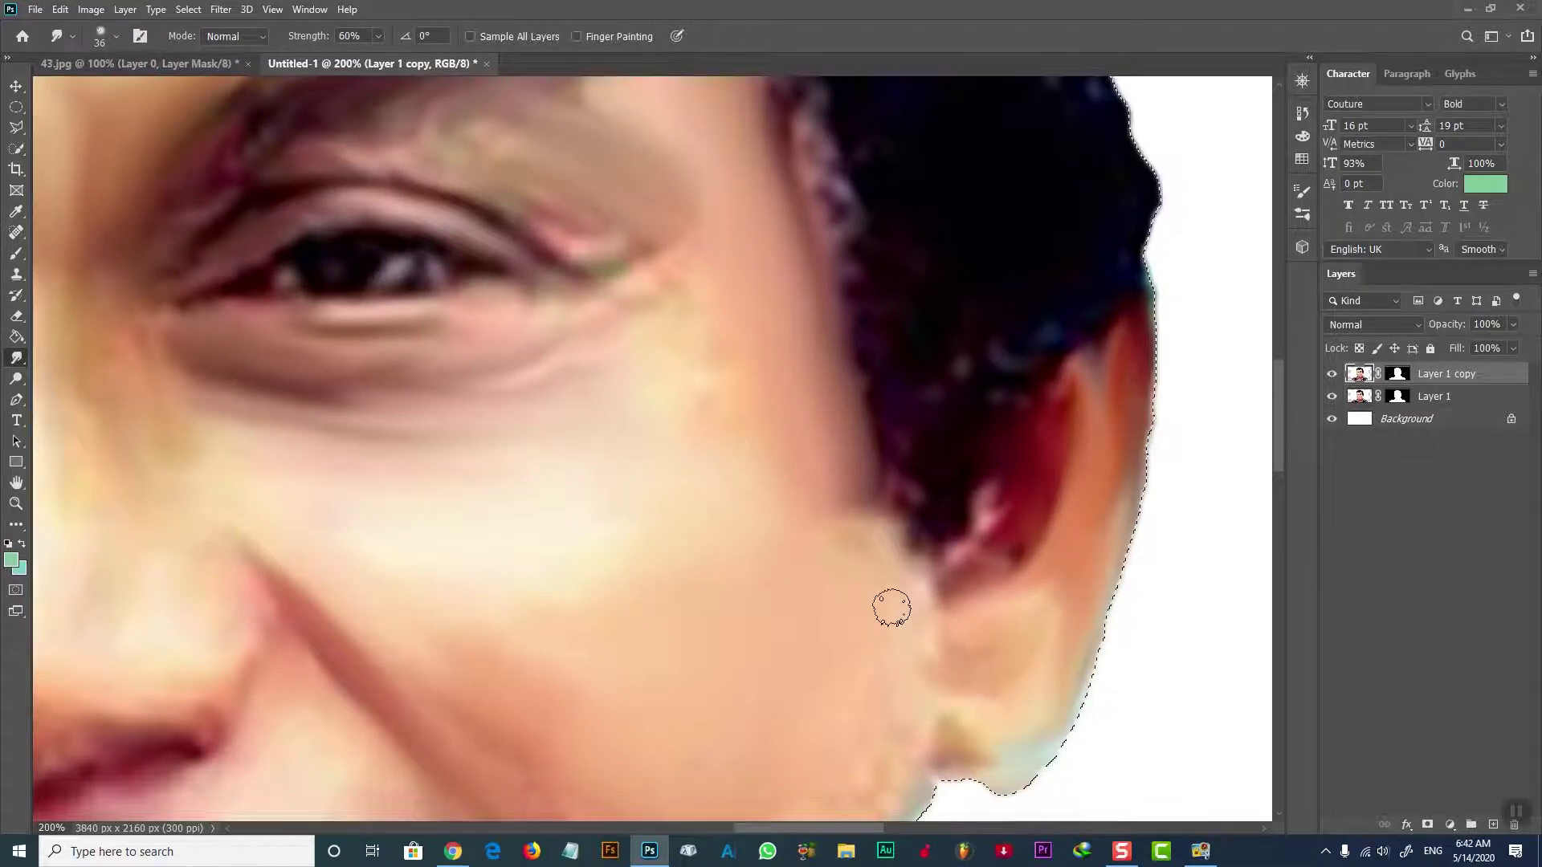
mouse_move(886, 627)
left_mouse_down()
mouse_move(889, 558)
mouse_move(830, 465)
mouse_move(924, 631)
mouse_move(890, 685)
left_mouse_up()
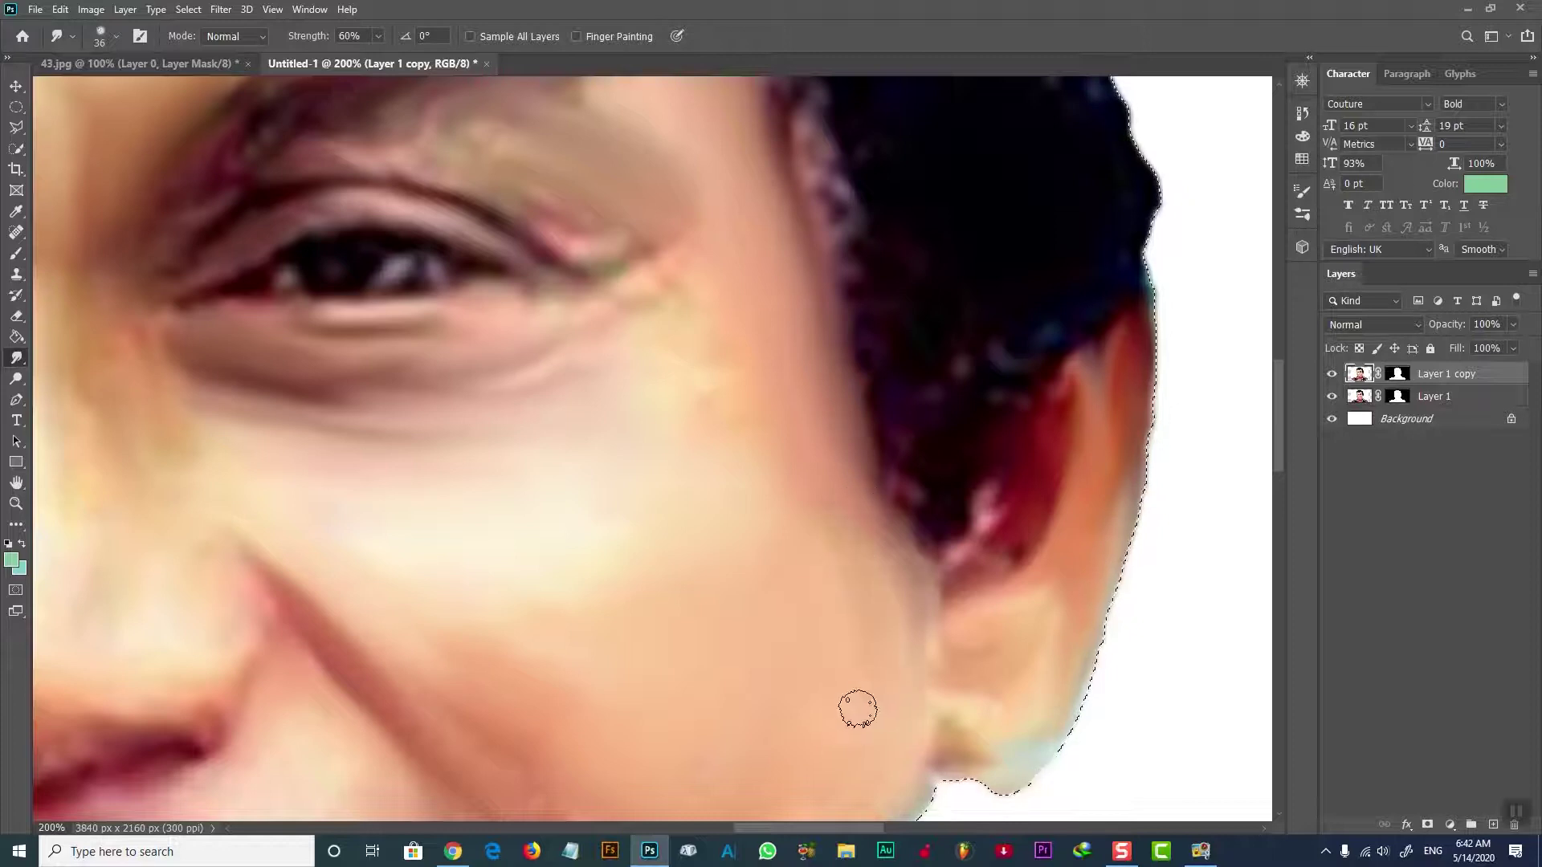
Step: Smudge along the left cheek outline and smooth the left cheek skin
left_click_drag(801, 829, 679, 828)
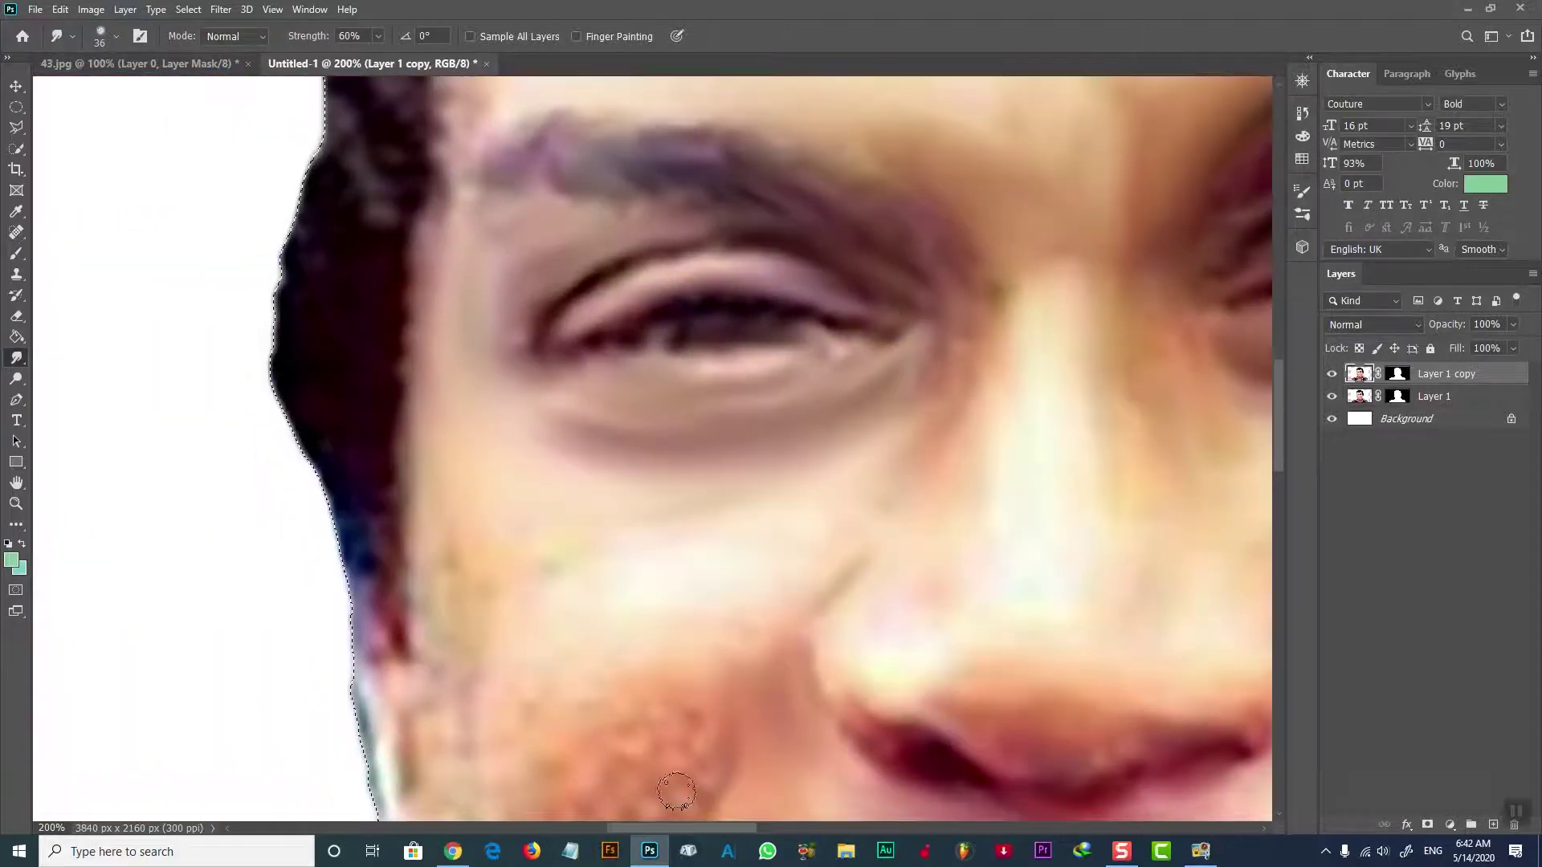
left_click_drag(1282, 421, 1282, 458)
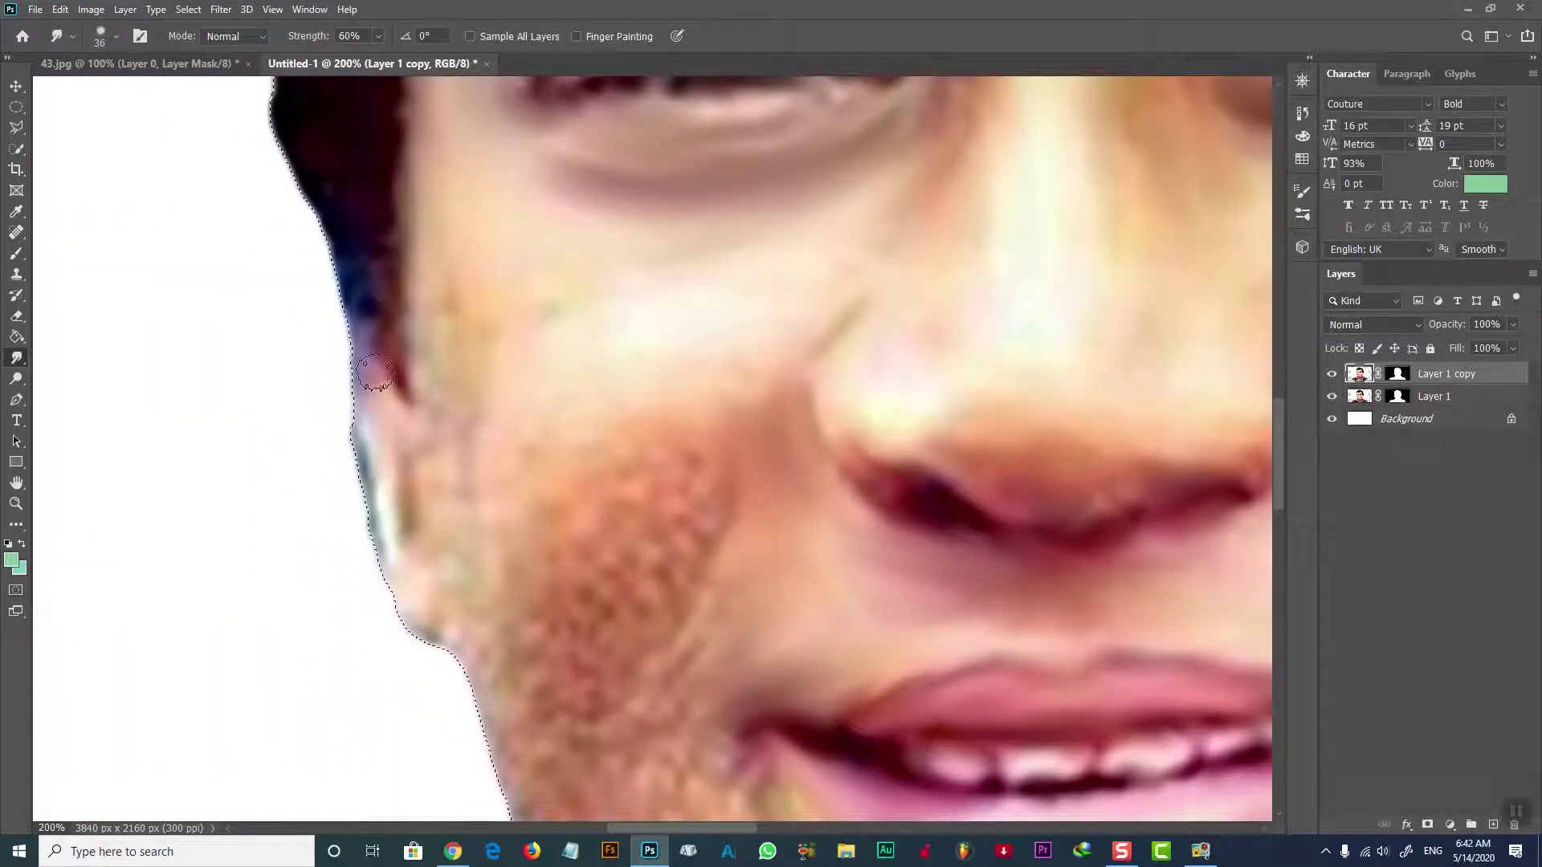
mouse_move(378, 378)
left_mouse_down()
mouse_move(358, 416)
mouse_move(420, 644)
mouse_move(433, 509)
mouse_move(414, 370)
mouse_move(438, 562)
left_mouse_up()
left_click_drag(457, 266, 474, 364)
left_click_drag(511, 450, 501, 526)
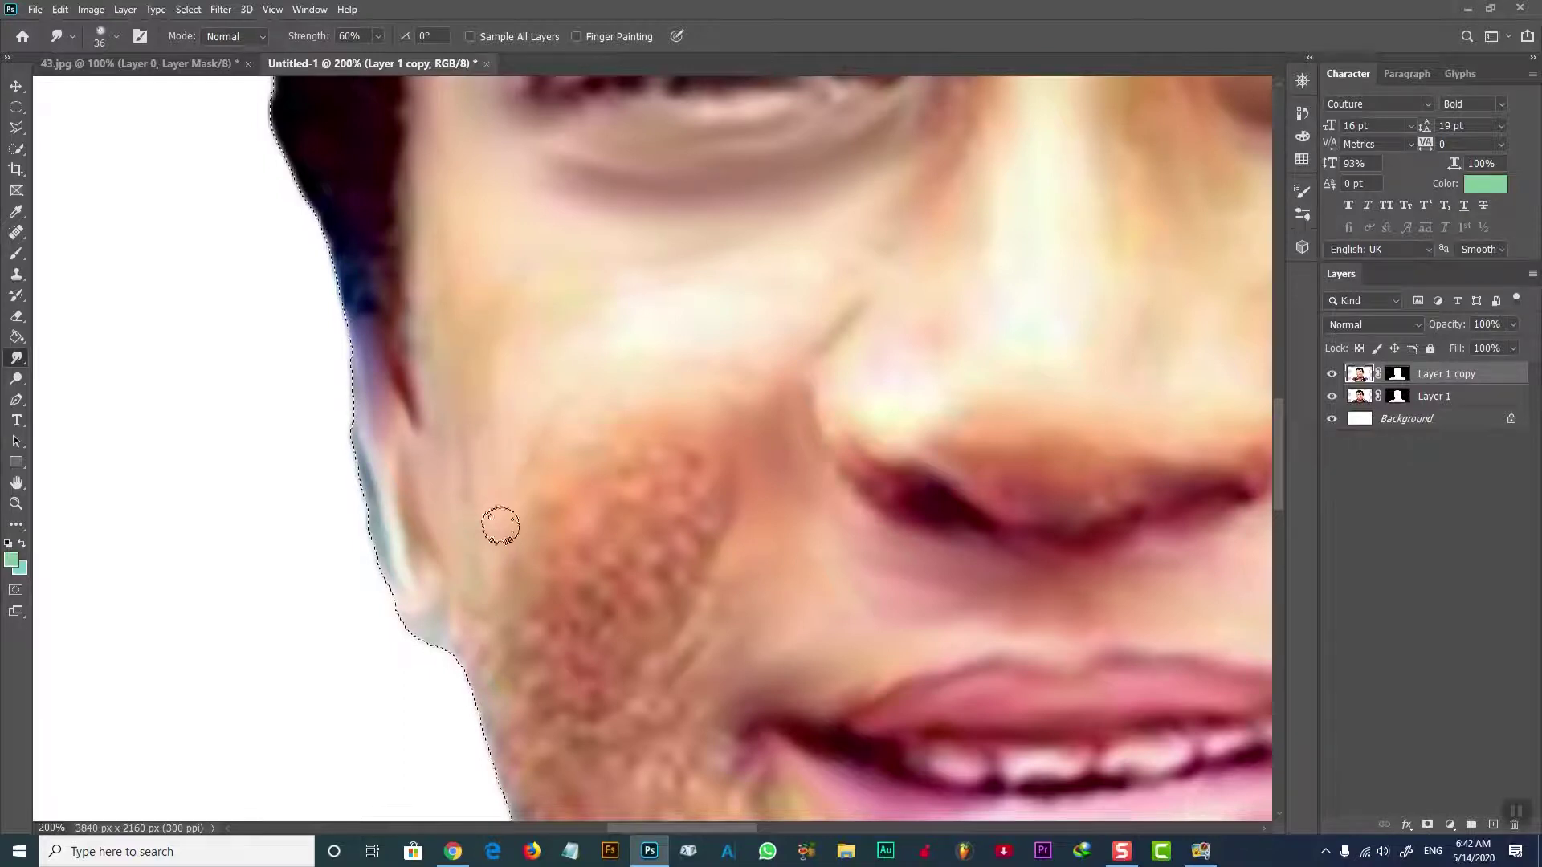
Step: At 70% strength, smear the left cheek stubble and the stubble below the mouth corner
type("70")
key("Return")
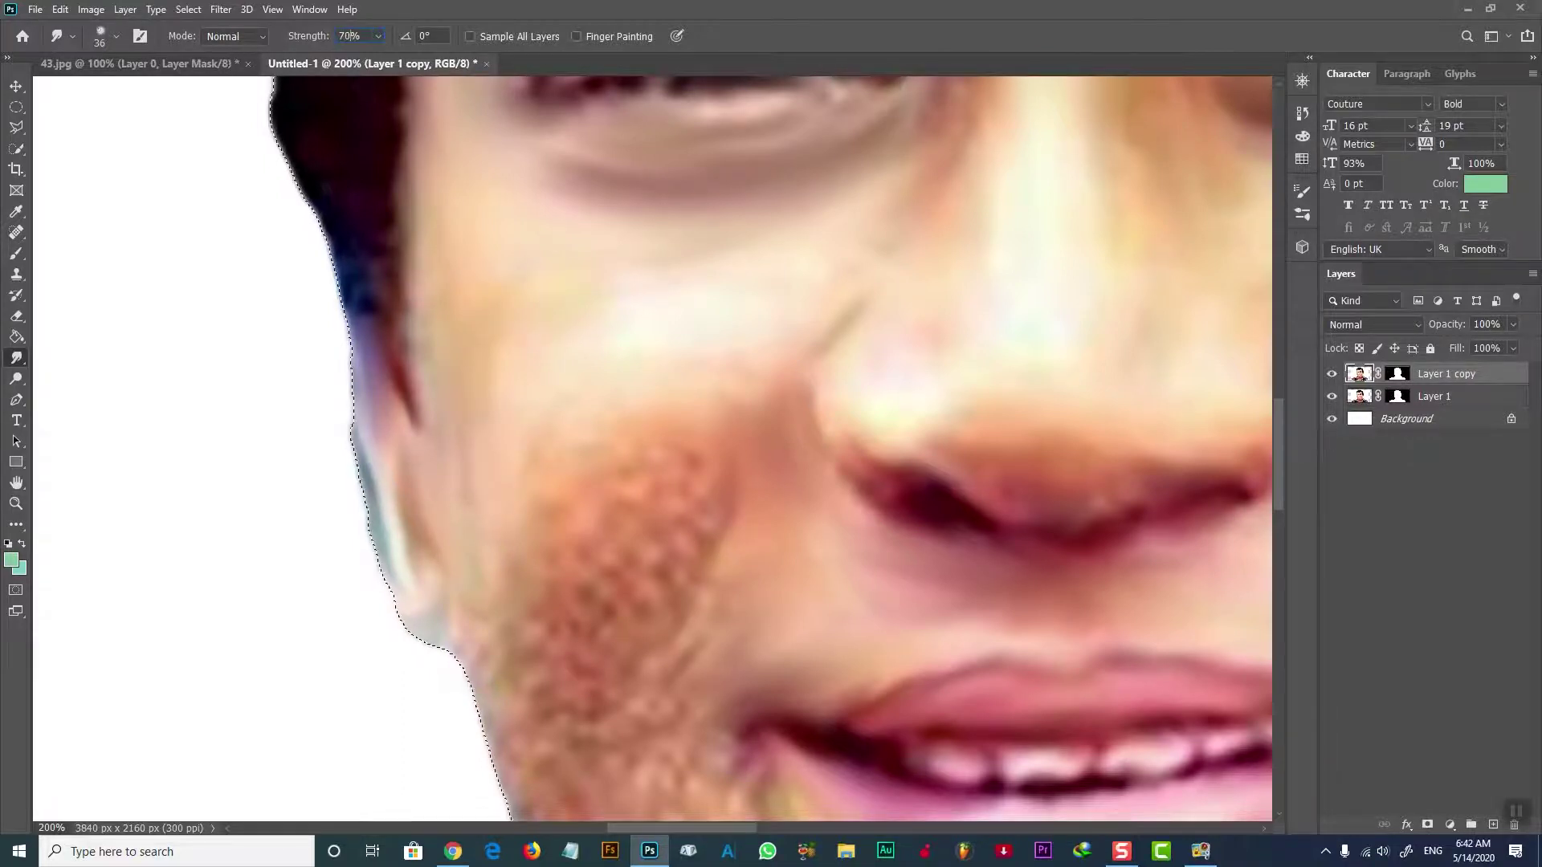
mouse_move(696, 382)
left_mouse_down()
mouse_move(727, 368)
mouse_move(706, 551)
mouse_move(588, 552)
mouse_move(533, 629)
mouse_move(551, 575)
mouse_move(653, 431)
mouse_move(774, 576)
mouse_move(723, 585)
mouse_move(678, 402)
mouse_move(588, 475)
mouse_move(658, 560)
mouse_move(688, 654)
mouse_move(568, 723)
mouse_move(482, 675)
mouse_move(522, 494)
mouse_move(667, 447)
mouse_move(730, 347)
mouse_move(671, 389)
mouse_move(741, 580)
left_mouse_up()
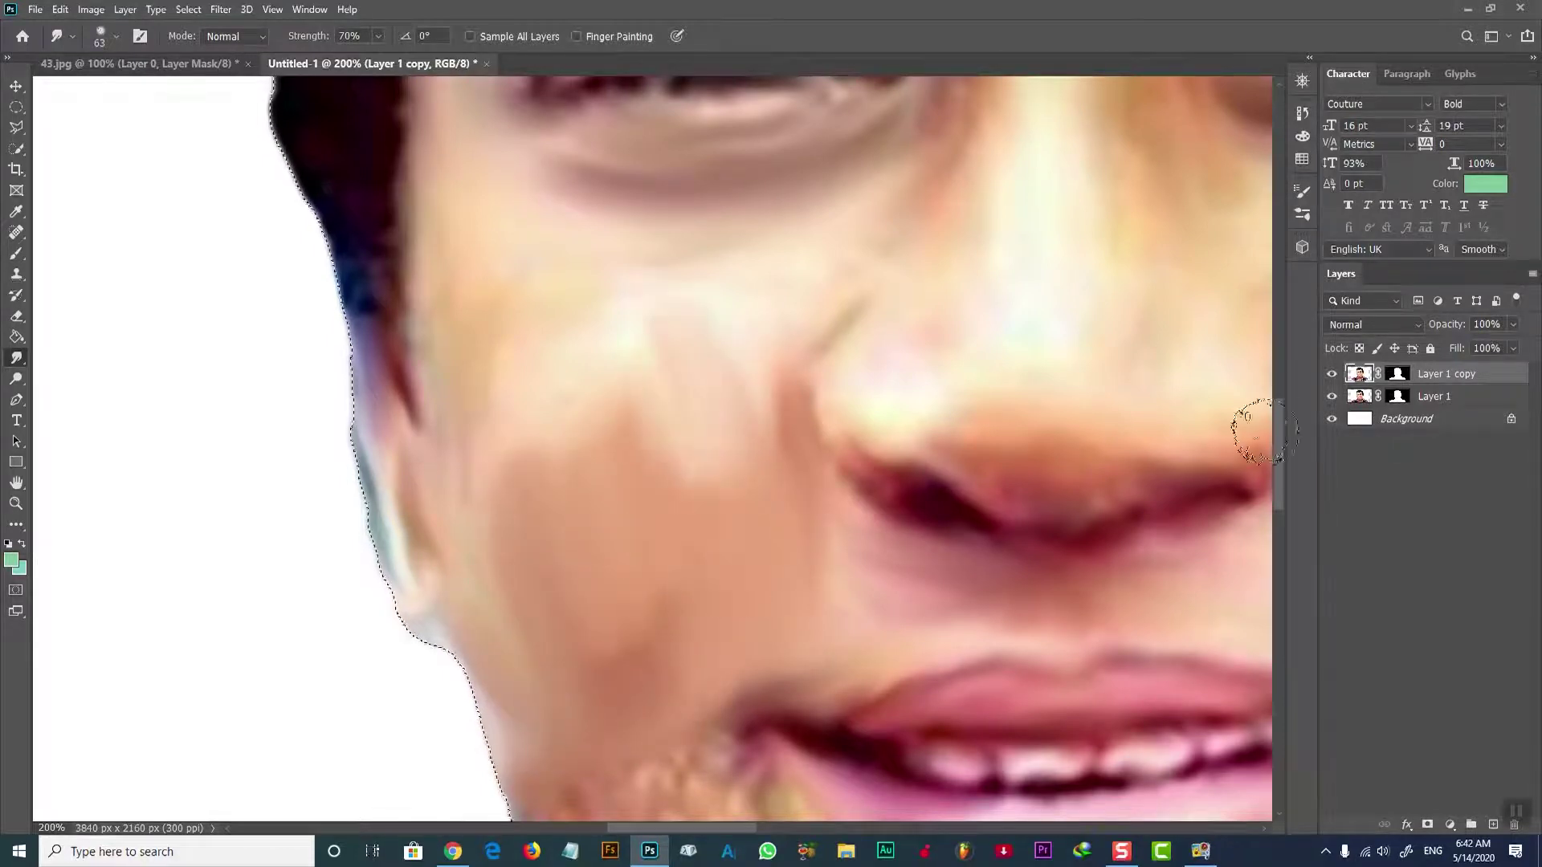
scroll(803, 482, "down", 5)
mouse_move(691, 370)
left_mouse_down()
mouse_move(881, 579)
mouse_move(809, 450)
mouse_move(1016, 589)
mouse_move(720, 516)
mouse_move(637, 423)
mouse_move(516, 423)
mouse_move(601, 506)
mouse_move(619, 403)
mouse_move(860, 620)
mouse_move(1174, 643)
left_mouse_up()
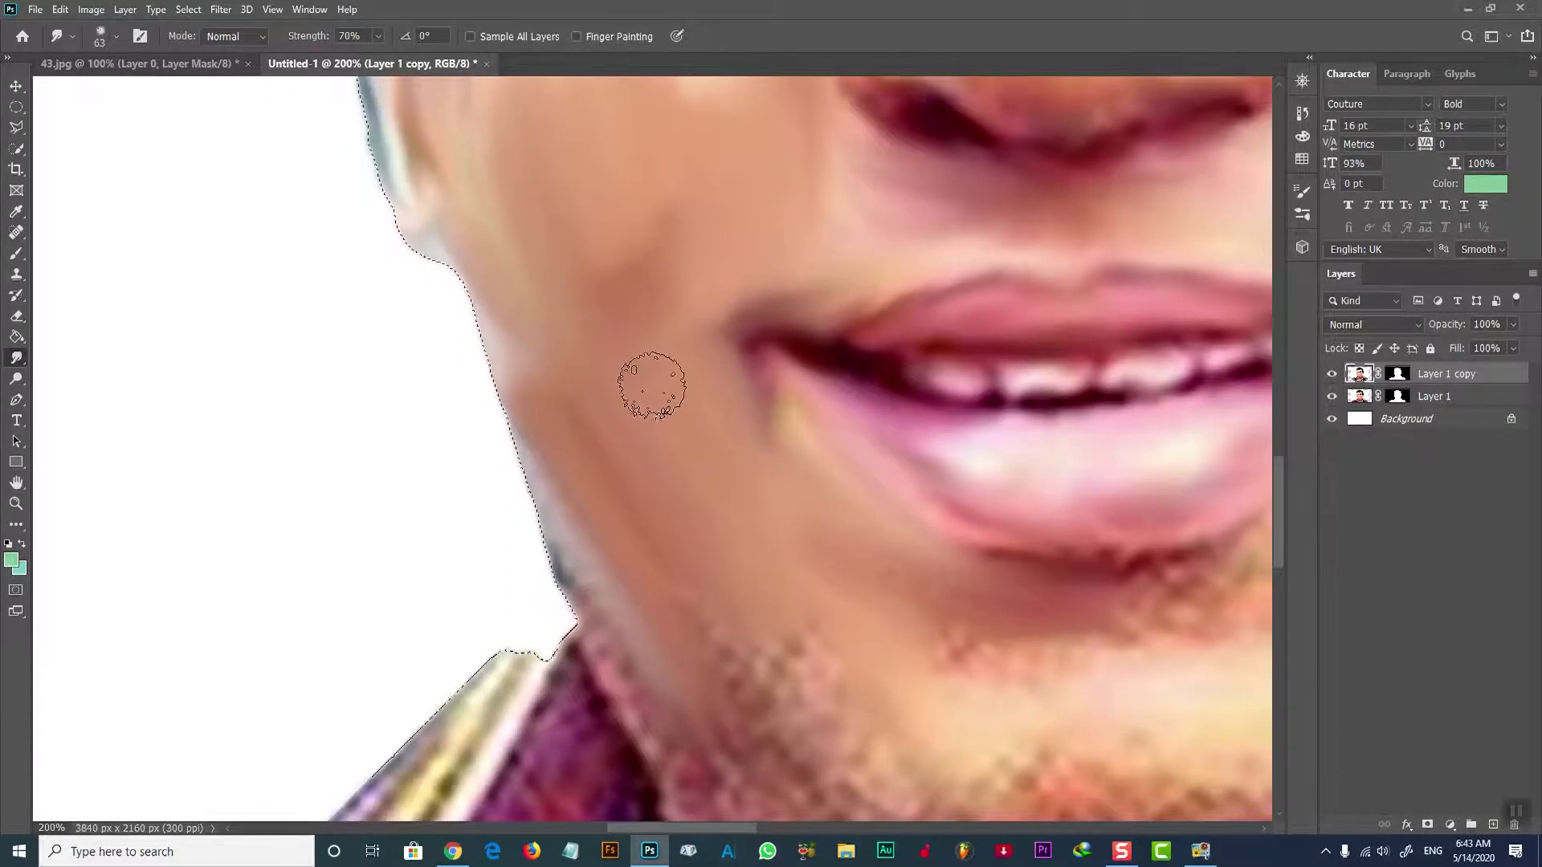
scroll(654, 401, "up", 5)
scroll(654, 420, "up", 4)
Step: Lower smudge strength to 22% and smooth the crease beside the nose
double_click(351, 36)
key("BackSpace")
type("22")
key("Return")
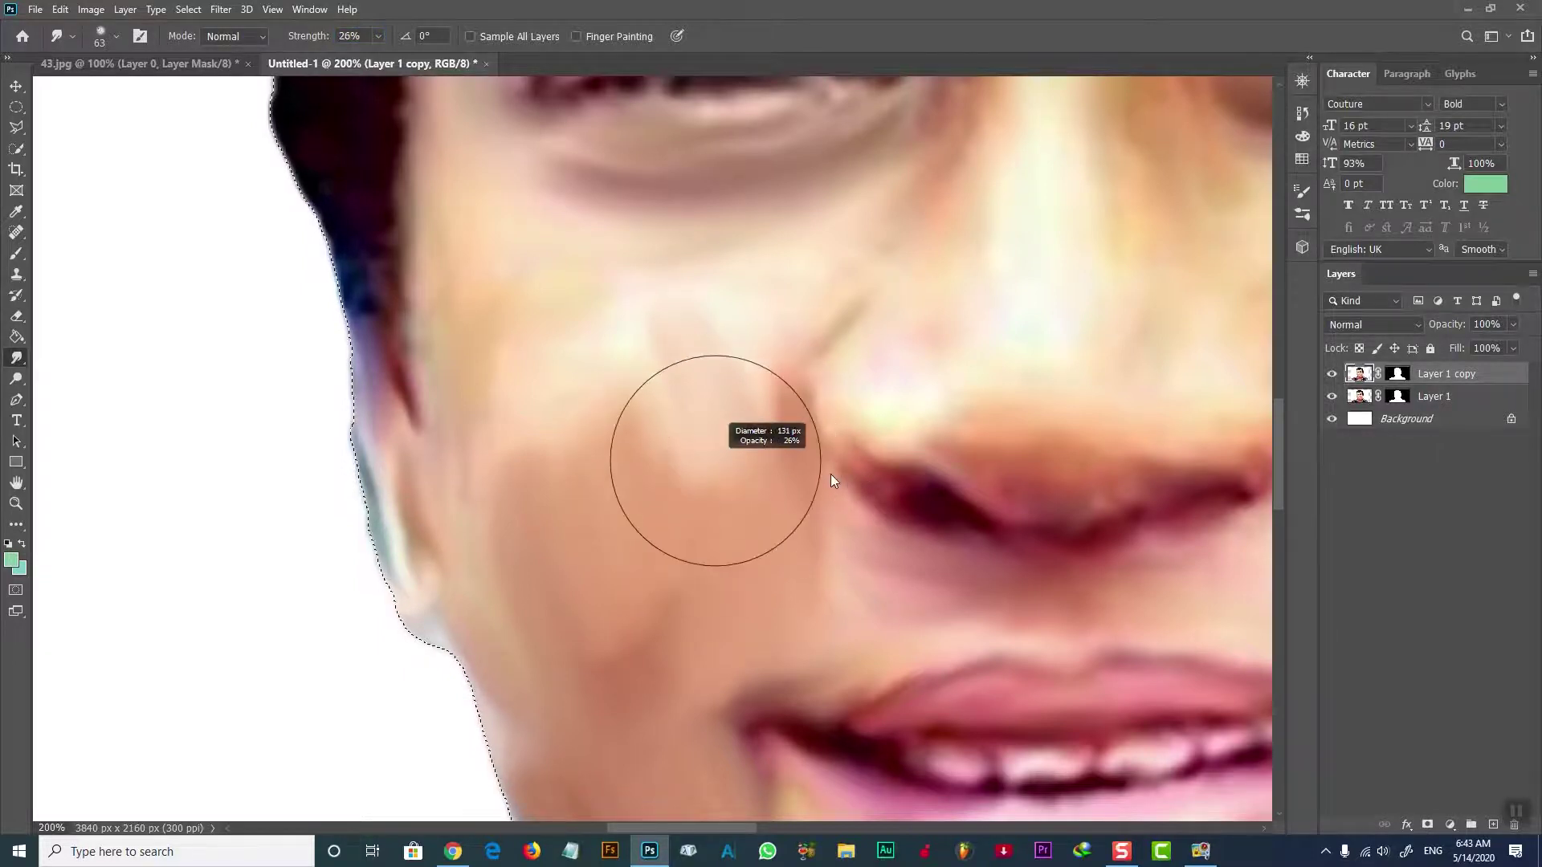
mouse_move(654, 516)
left_mouse_down()
mouse_move(533, 447)
mouse_move(715, 458)
mouse_move(715, 407)
mouse_move(510, 420)
mouse_move(551, 586)
mouse_move(624, 527)
mouse_move(544, 354)
mouse_move(739, 407)
mouse_move(761, 599)
left_mouse_up()
Step: With a 58 px brush, smooth the chin stubble toward the neck and below the lower lip
left_click_drag(1277, 454, 1278, 490)
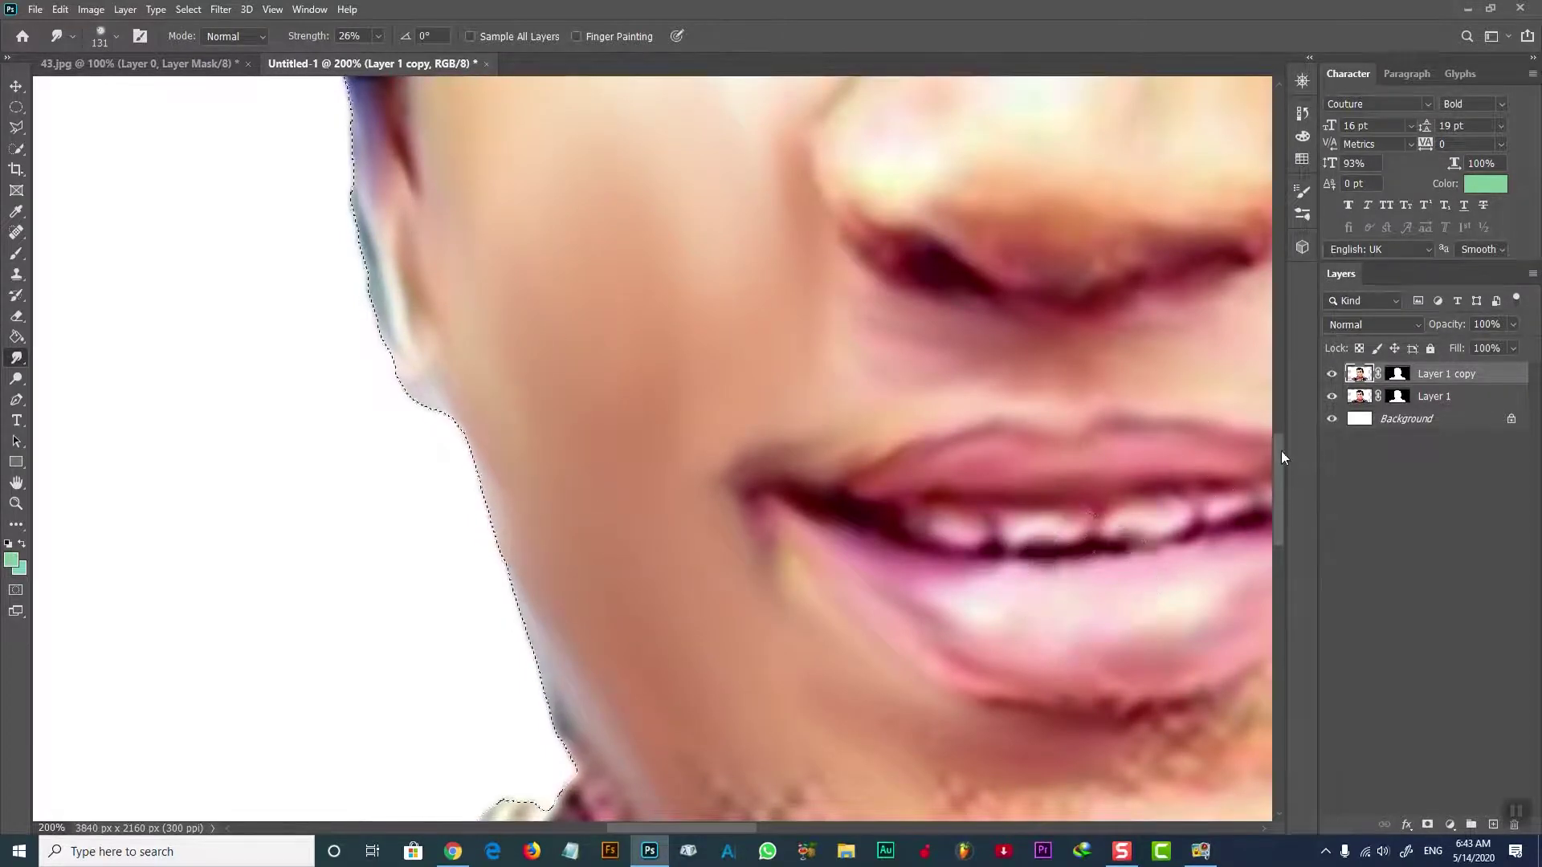
left_click_drag(1279, 451, 1277, 498)
left_click_drag(720, 827, 767, 845)
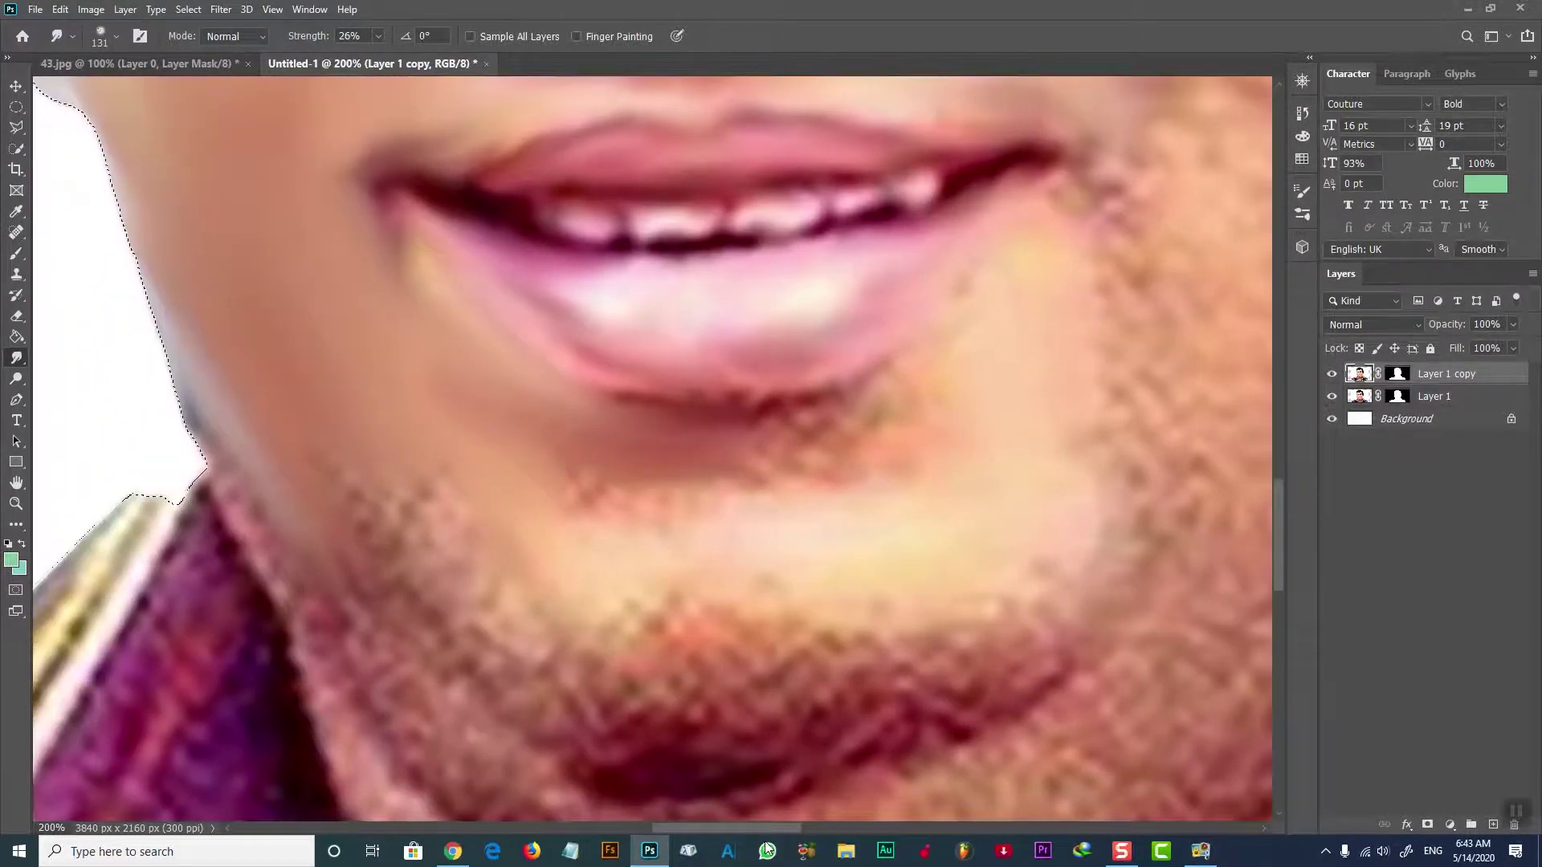
left_click_drag(602, 418, 555, 408)
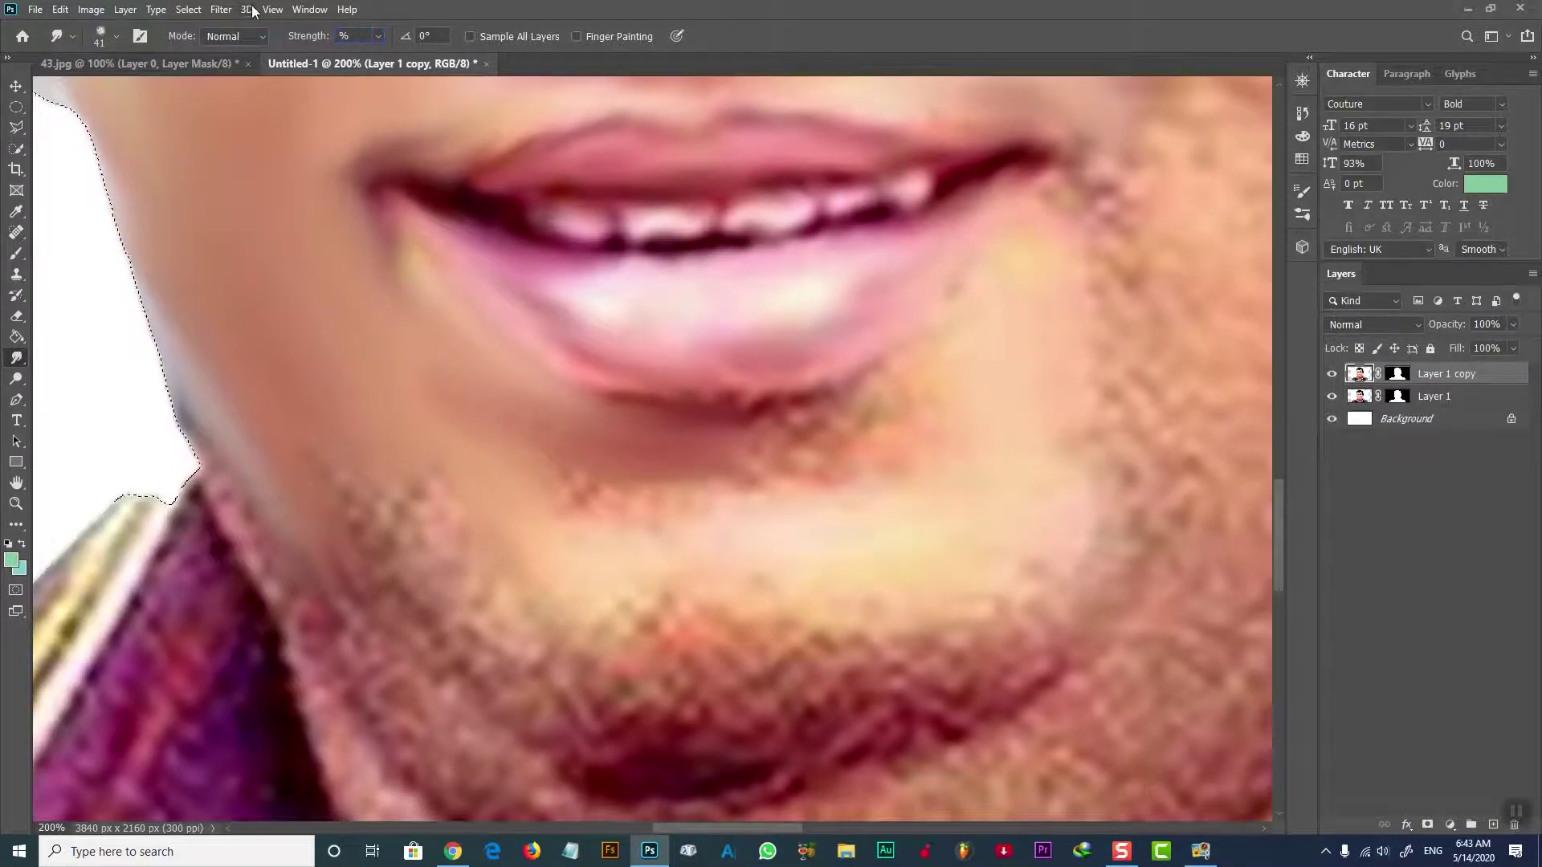
left_click_drag(465, 518, 329, 582)
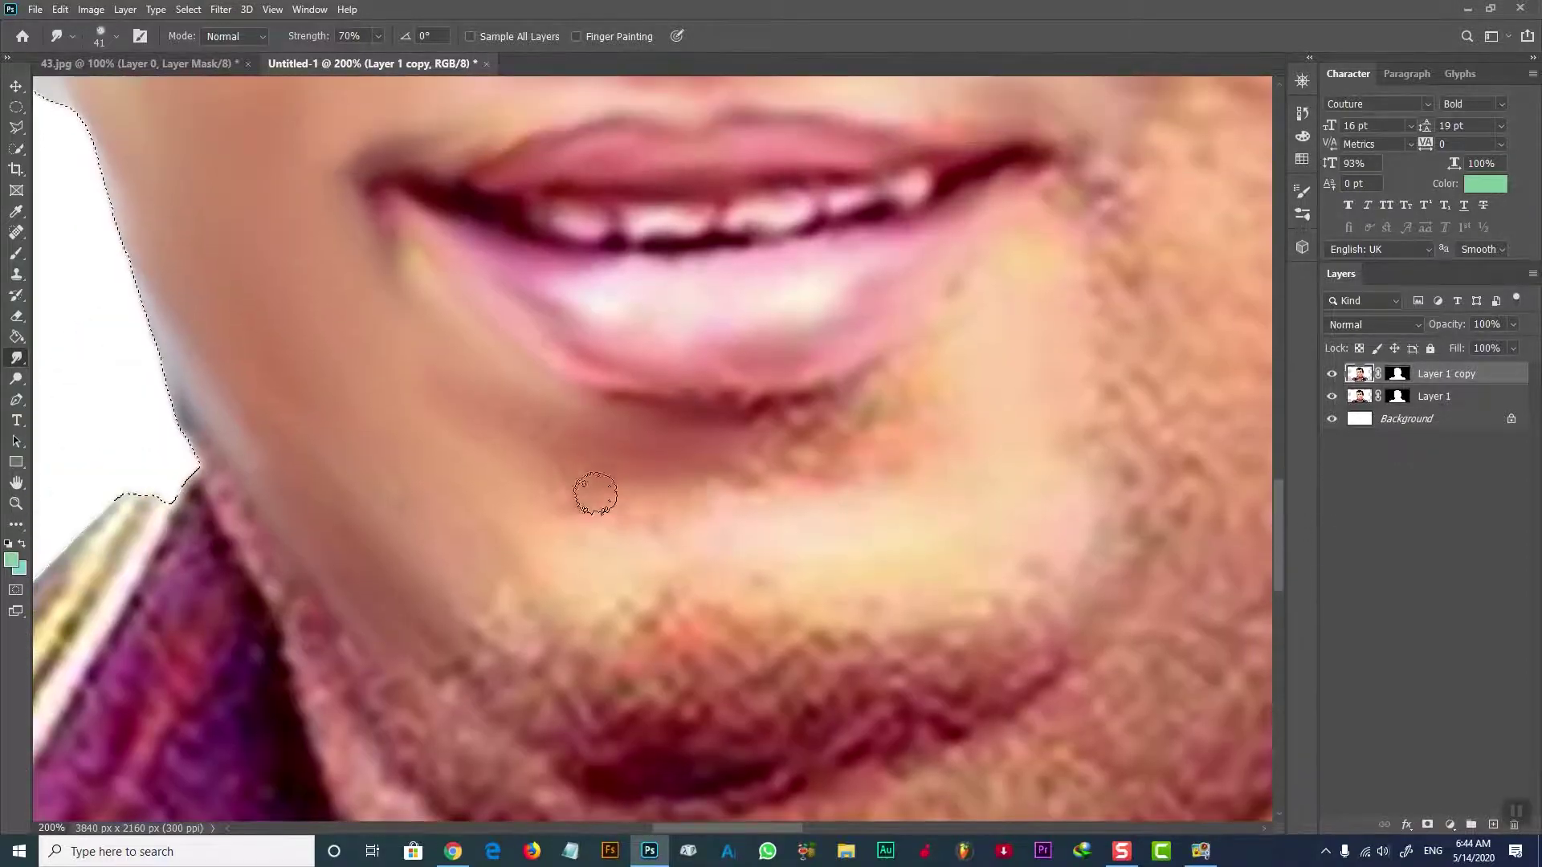
mouse_move(595, 494)
left_mouse_down()
mouse_move(867, 420)
mouse_move(802, 421)
mouse_move(923, 402)
mouse_move(952, 346)
mouse_move(739, 482)
left_mouse_up()
Step: Smudge the lower lip's jagged edge and the skin between the lip corner and chin smooth
mouse_move(622, 453)
left_mouse_down()
mouse_move(998, 268)
mouse_move(794, 456)
left_mouse_up()
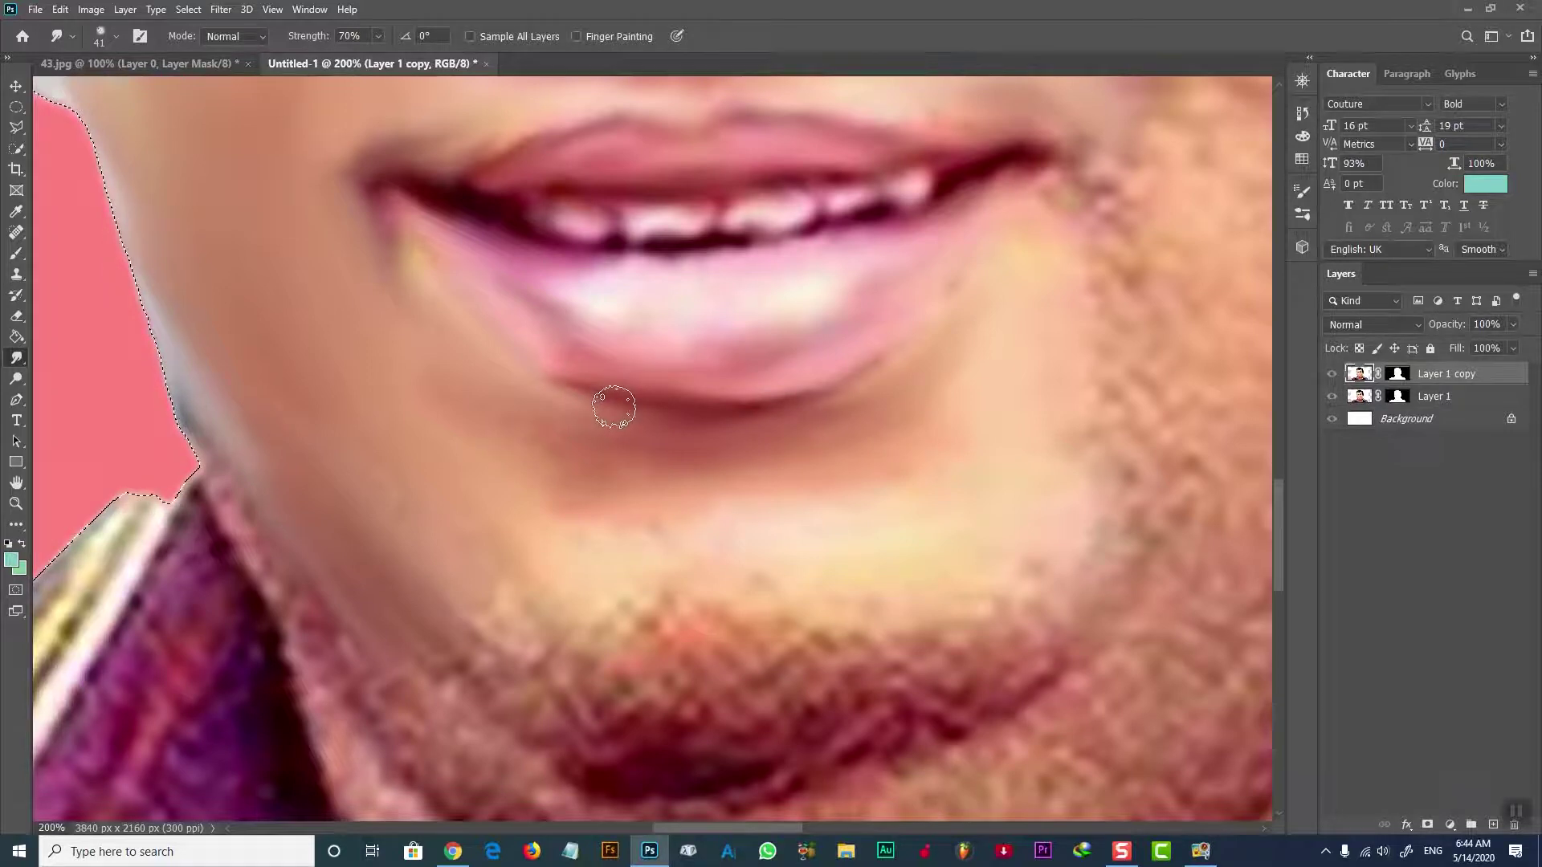
left_click_drag(621, 412, 577, 373)
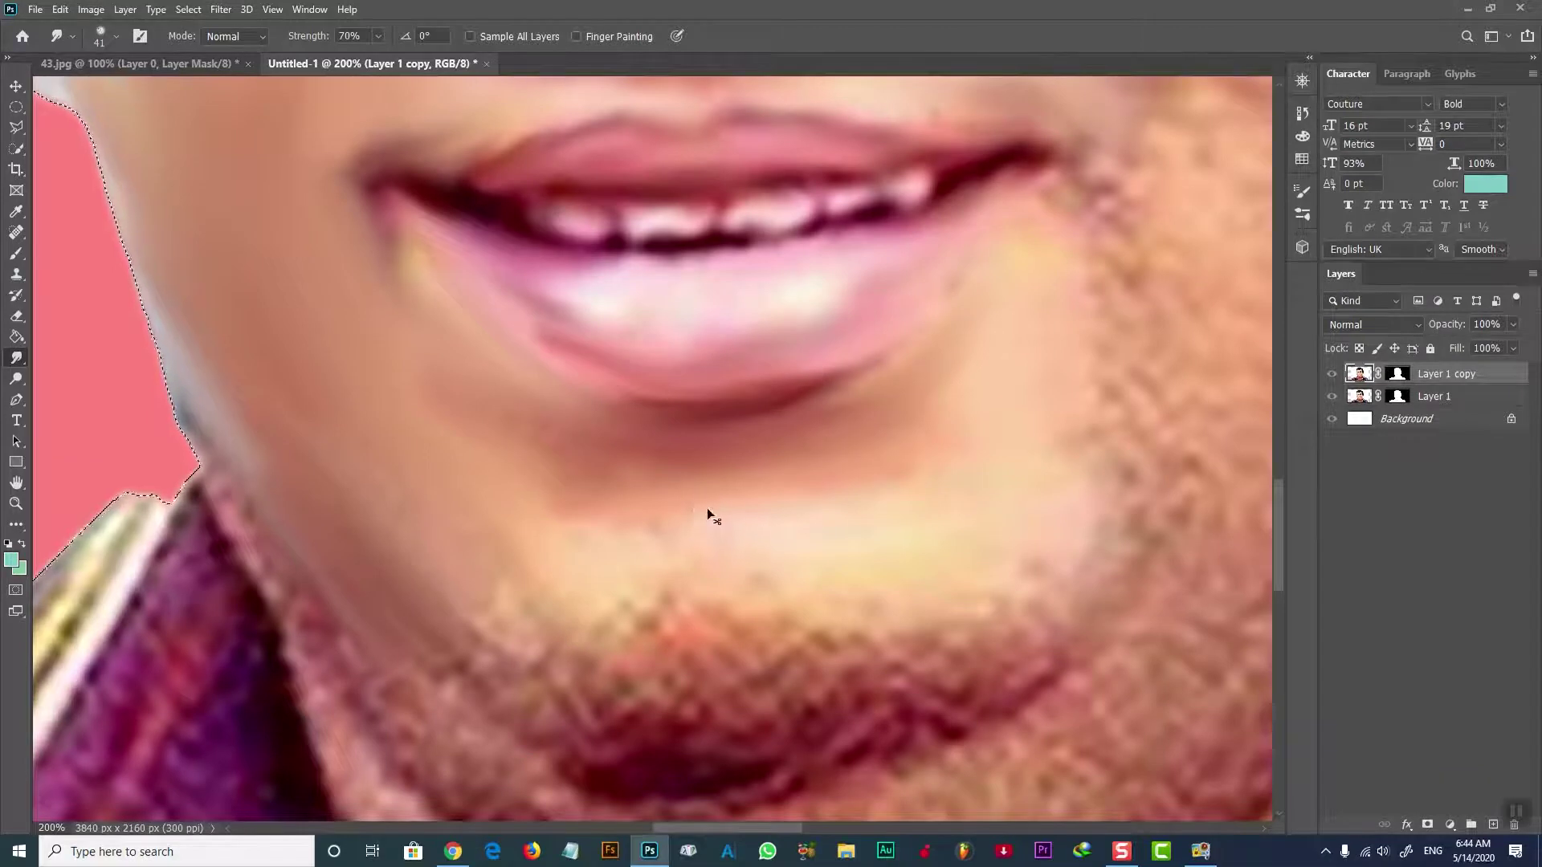
left_click_drag(746, 447, 755, 446)
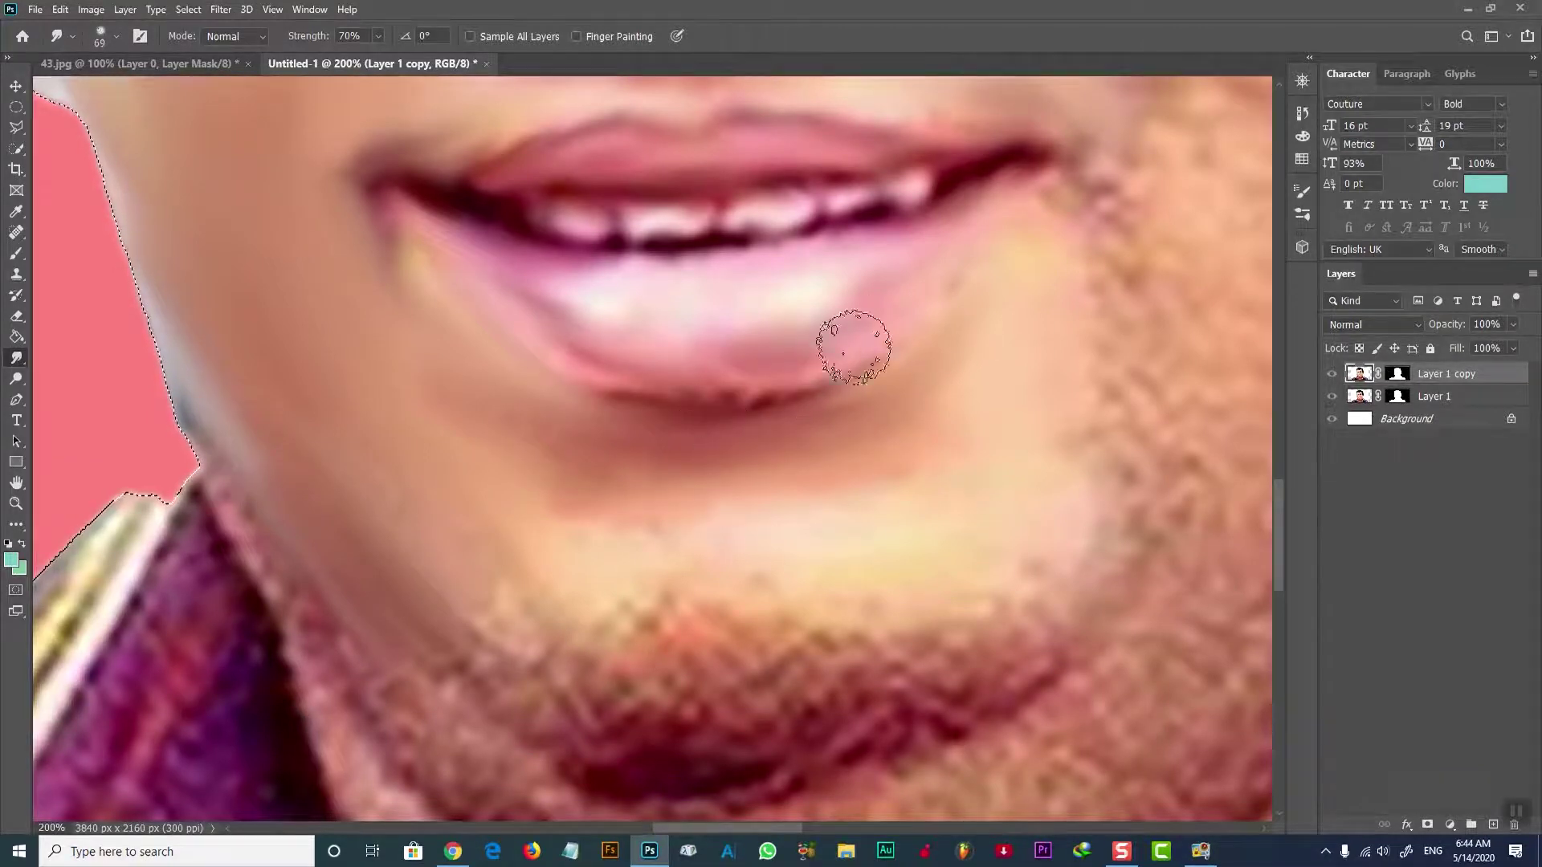
mouse_move(850, 320)
left_mouse_down()
mouse_move(713, 368)
mouse_move(546, 337)
mouse_move(603, 353)
left_mouse_up()
mouse_move(843, 354)
left_mouse_down()
mouse_move(510, 303)
mouse_move(606, 348)
mouse_move(728, 373)
mouse_move(900, 289)
left_mouse_up()
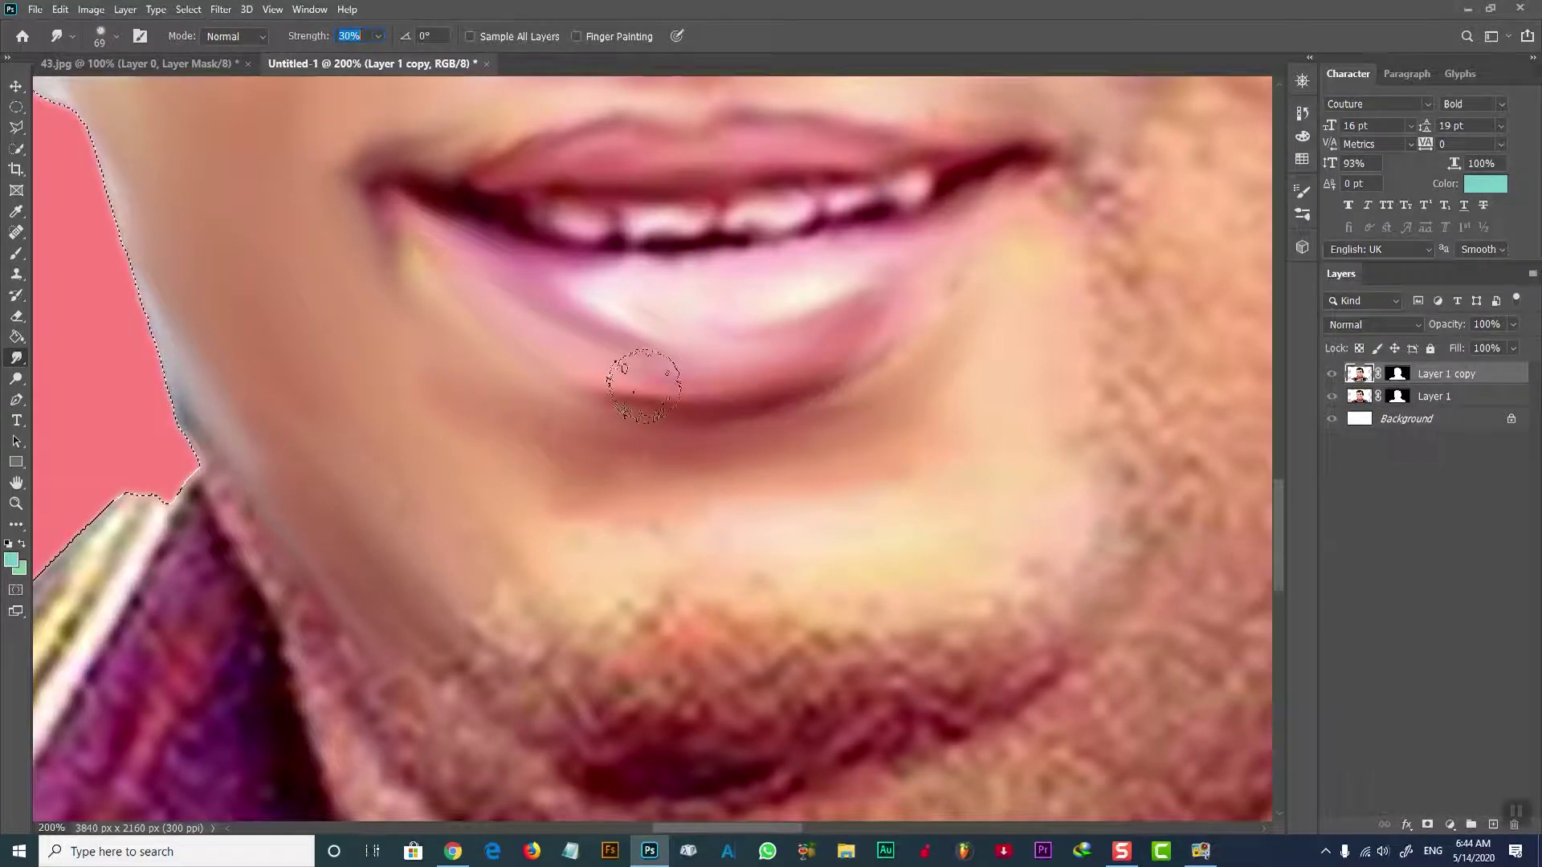
mouse_move(687, 397)
left_mouse_down()
mouse_move(734, 320)
mouse_move(551, 321)
mouse_move(516, 361)
left_mouse_up()
Step: Smear the cheek stubble smooth and clear the current smudge strength value
scroll(746, 480, "down", 1)
scroll(747, 480, "down", 1)
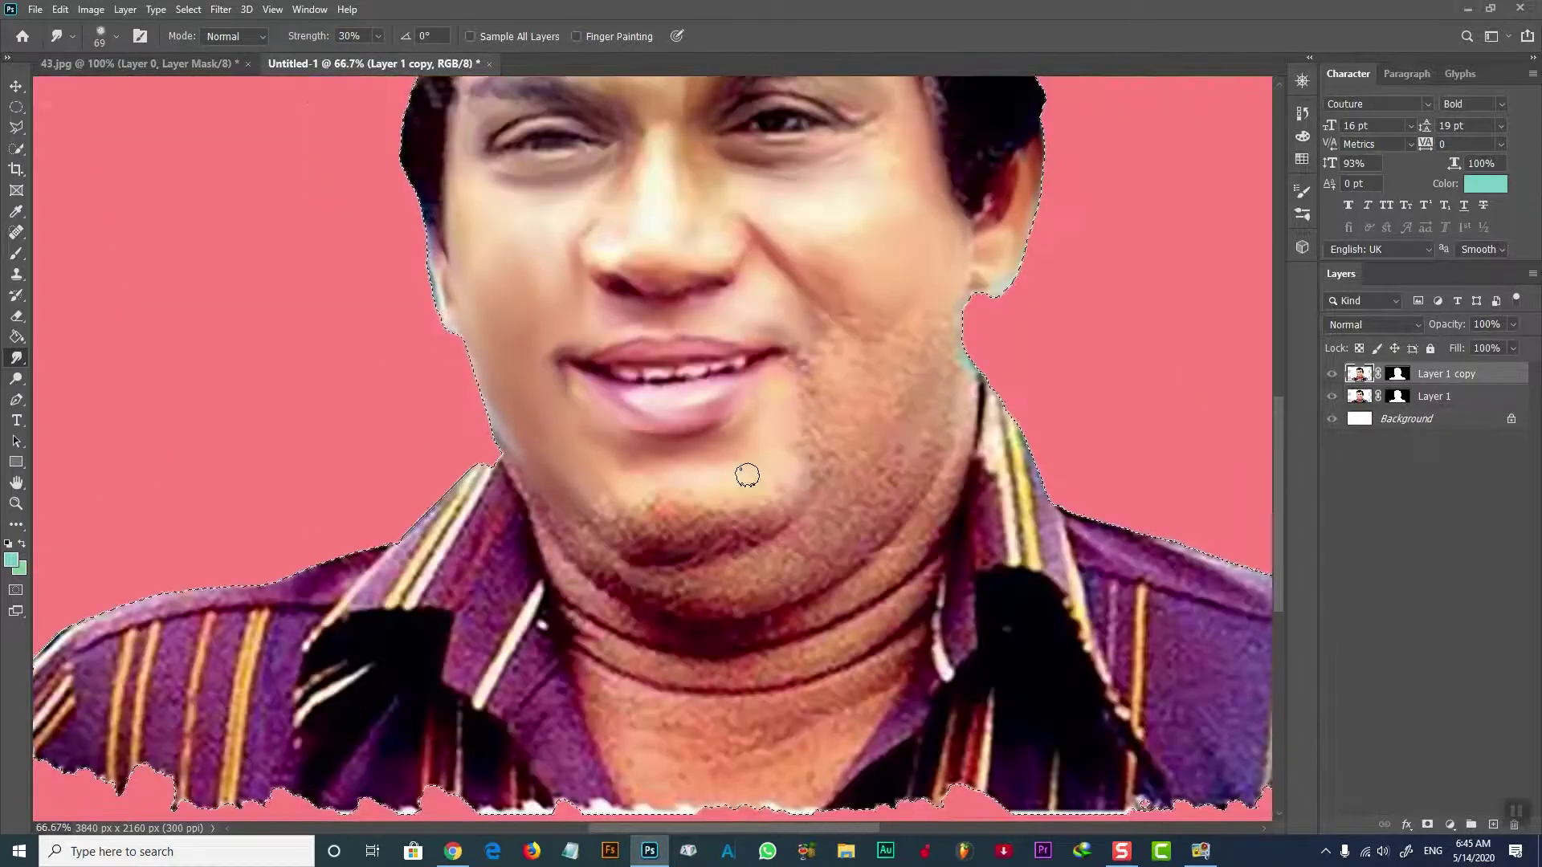
scroll(746, 480, "up", 1)
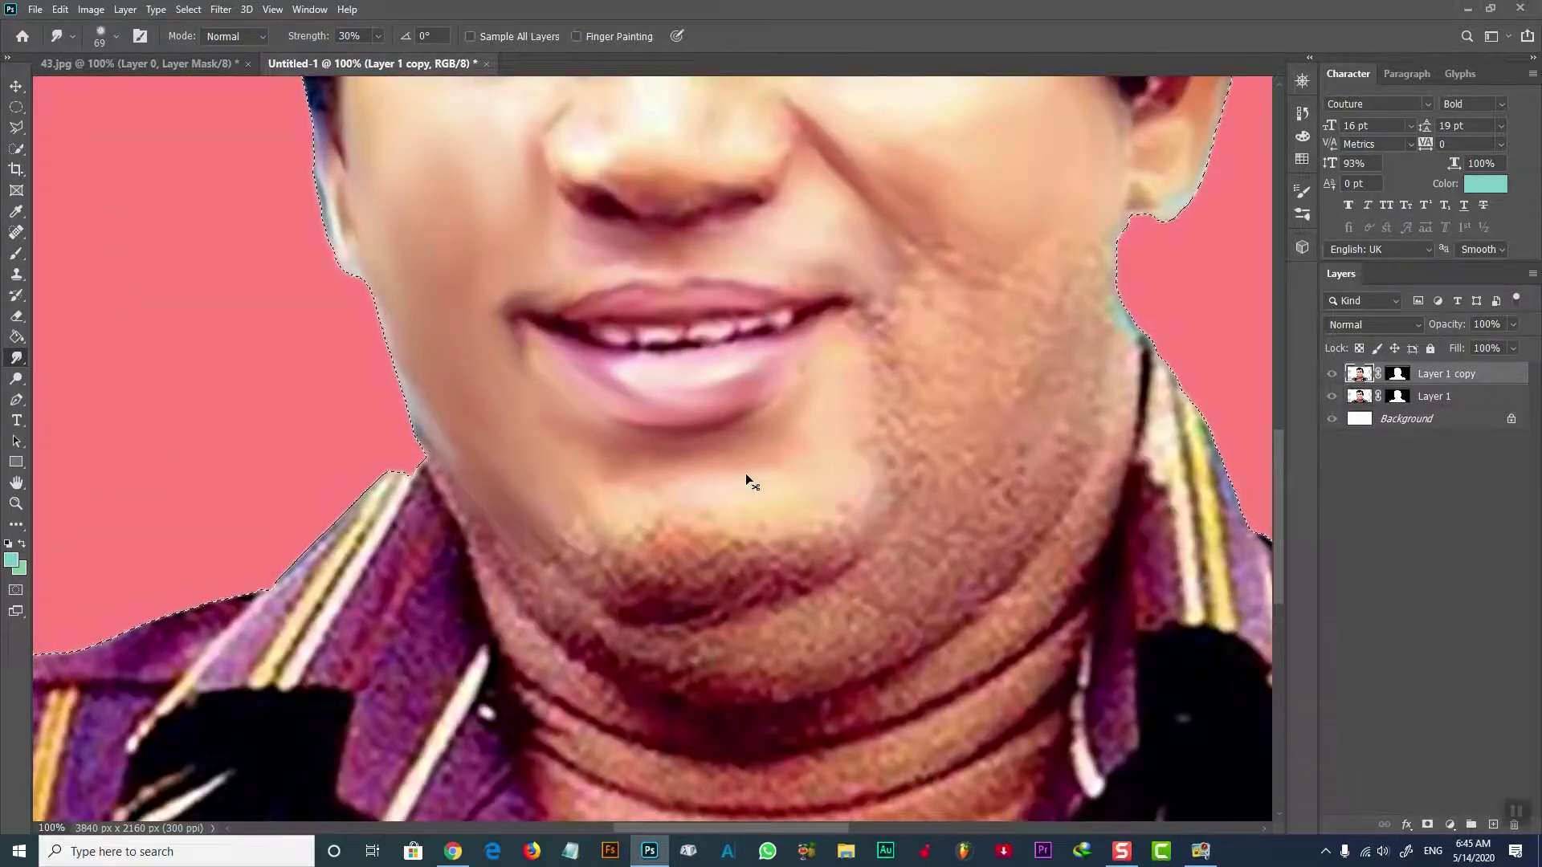
scroll(745, 474, "up", 1)
scroll(1095, 492, "up", 2)
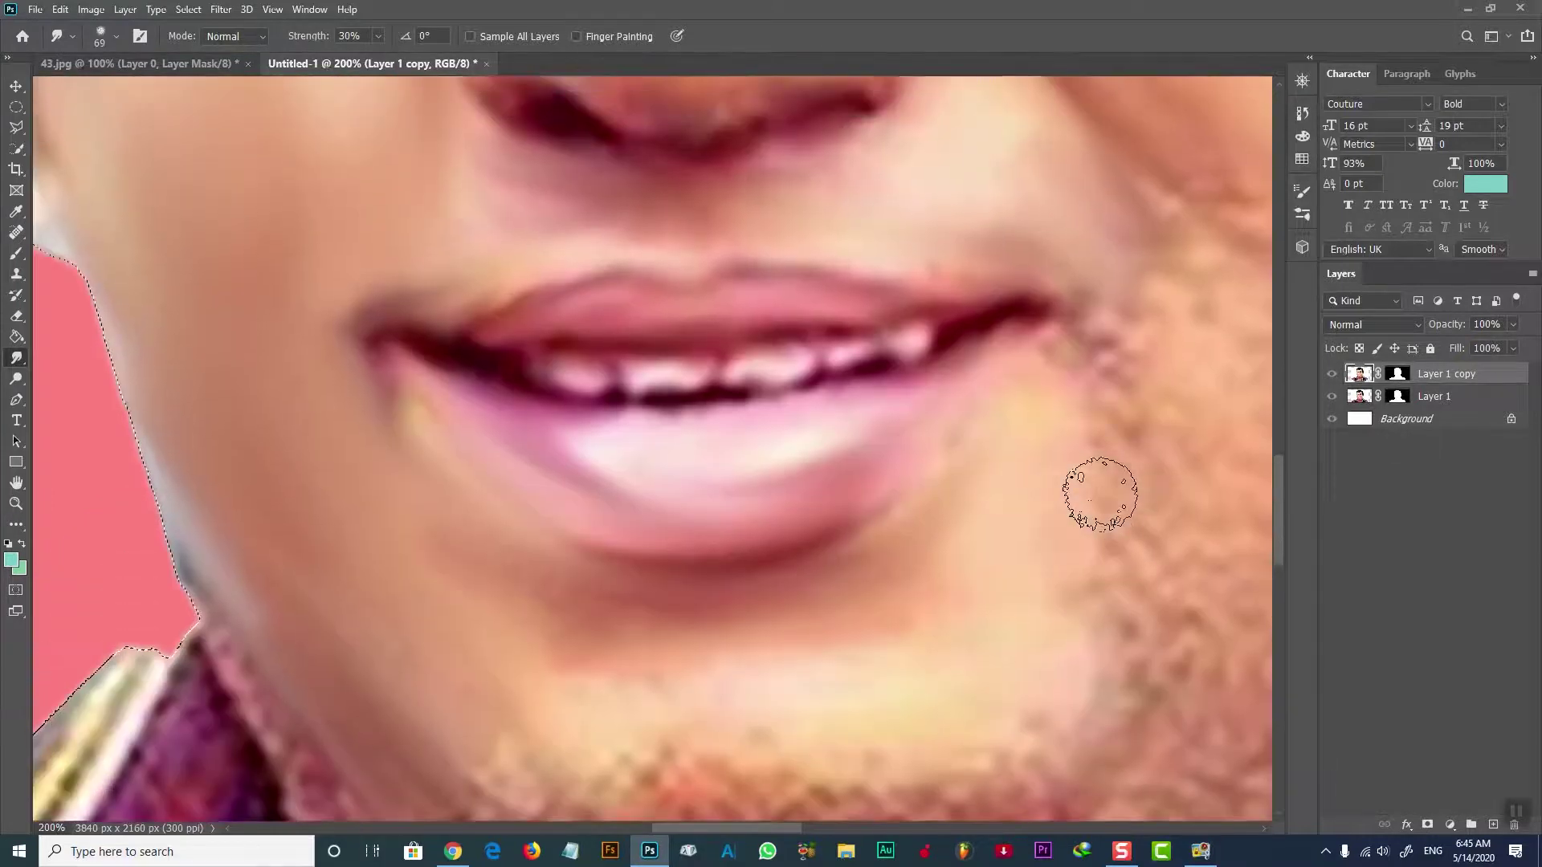
scroll(1044, 434, "up", 1)
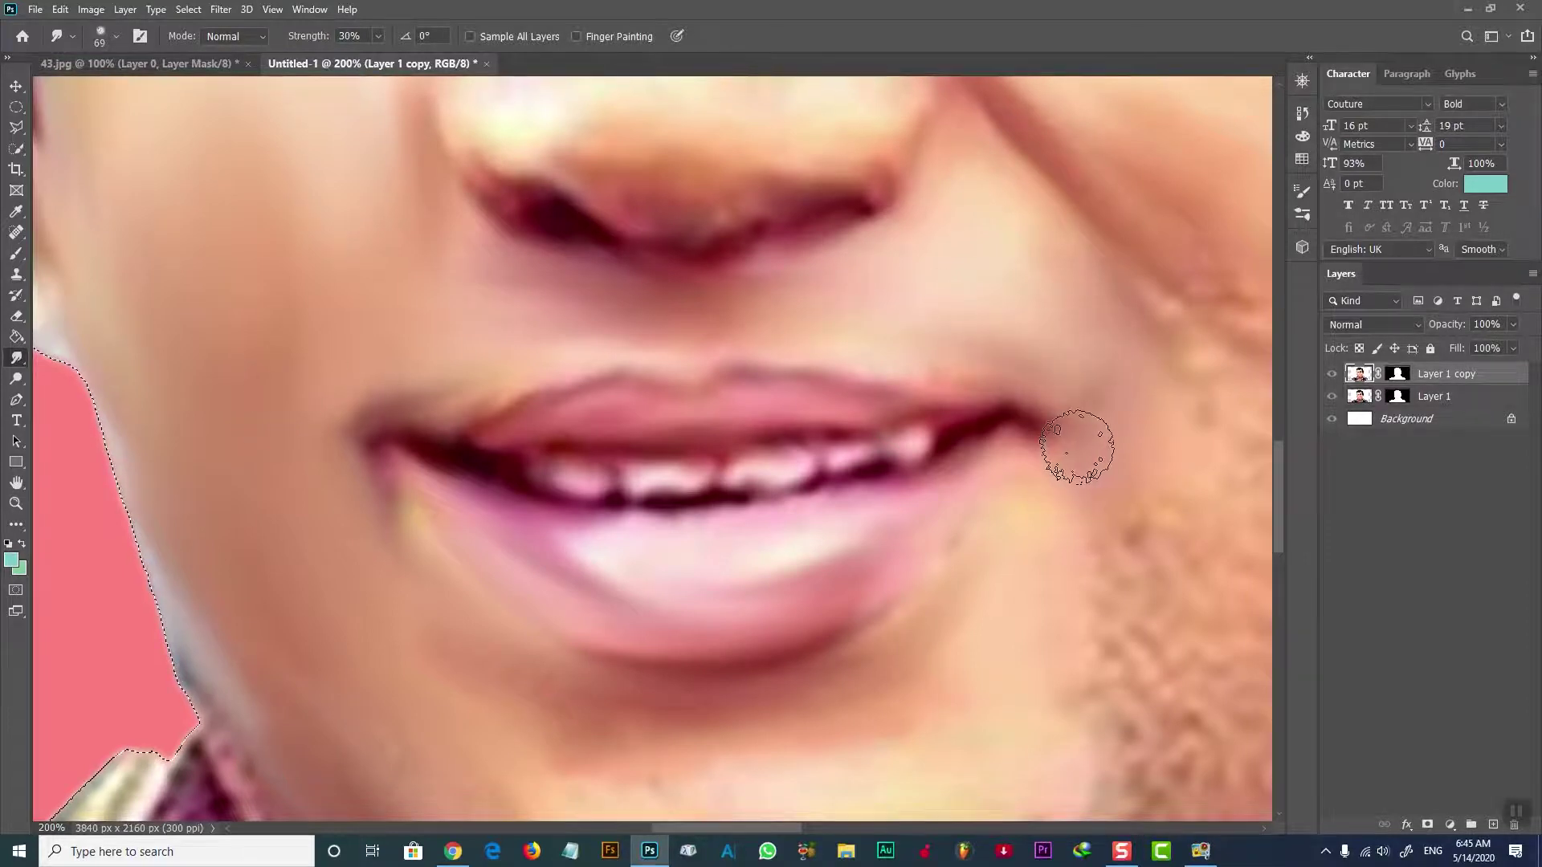
left_click_drag(1102, 532, 1093, 703)
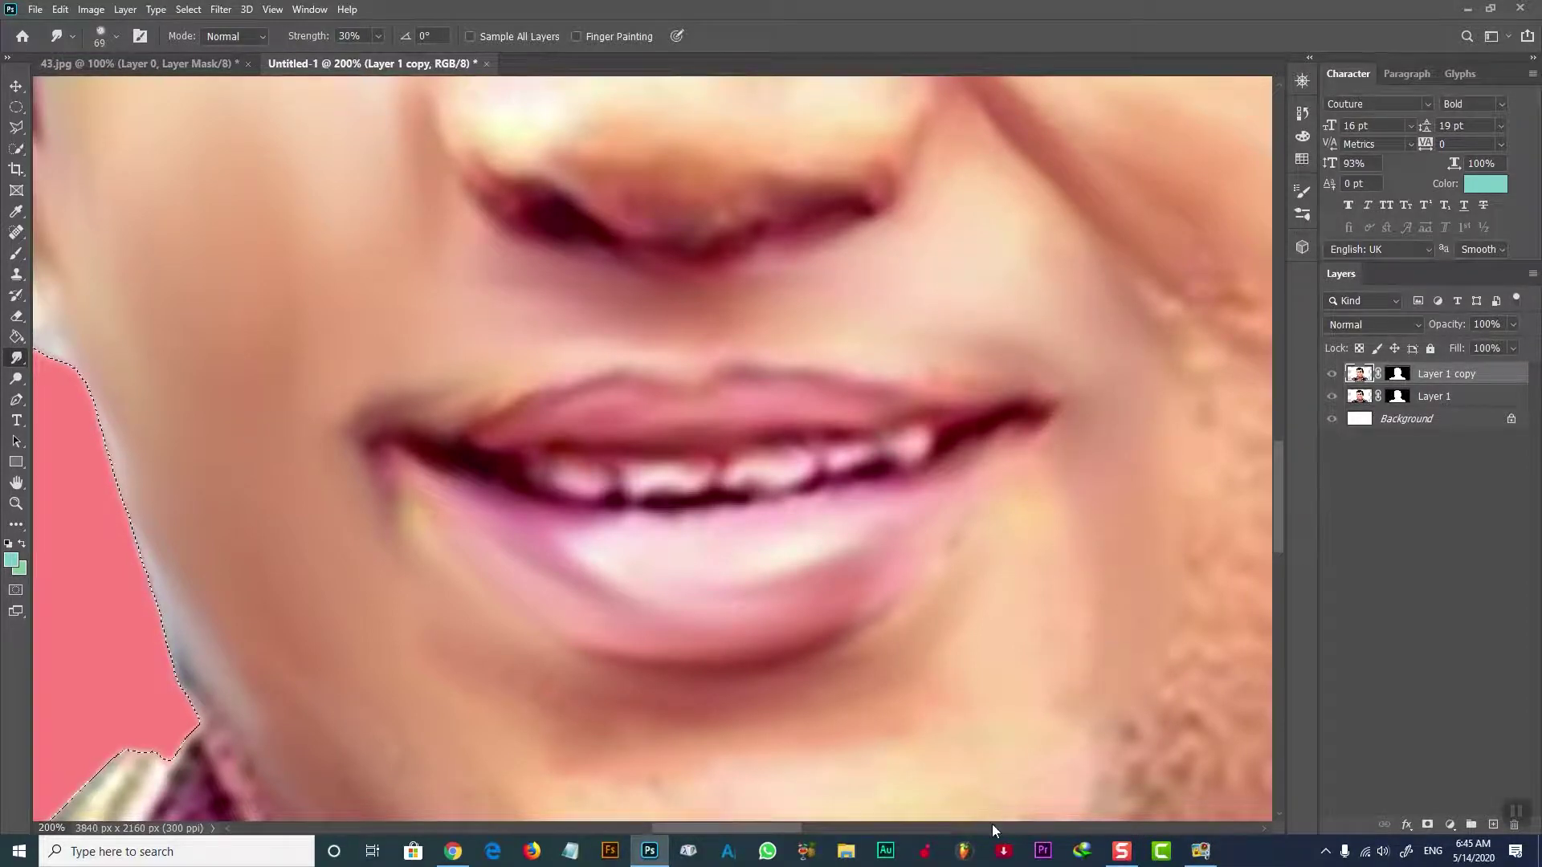
left_click_drag(785, 826, 845, 822)
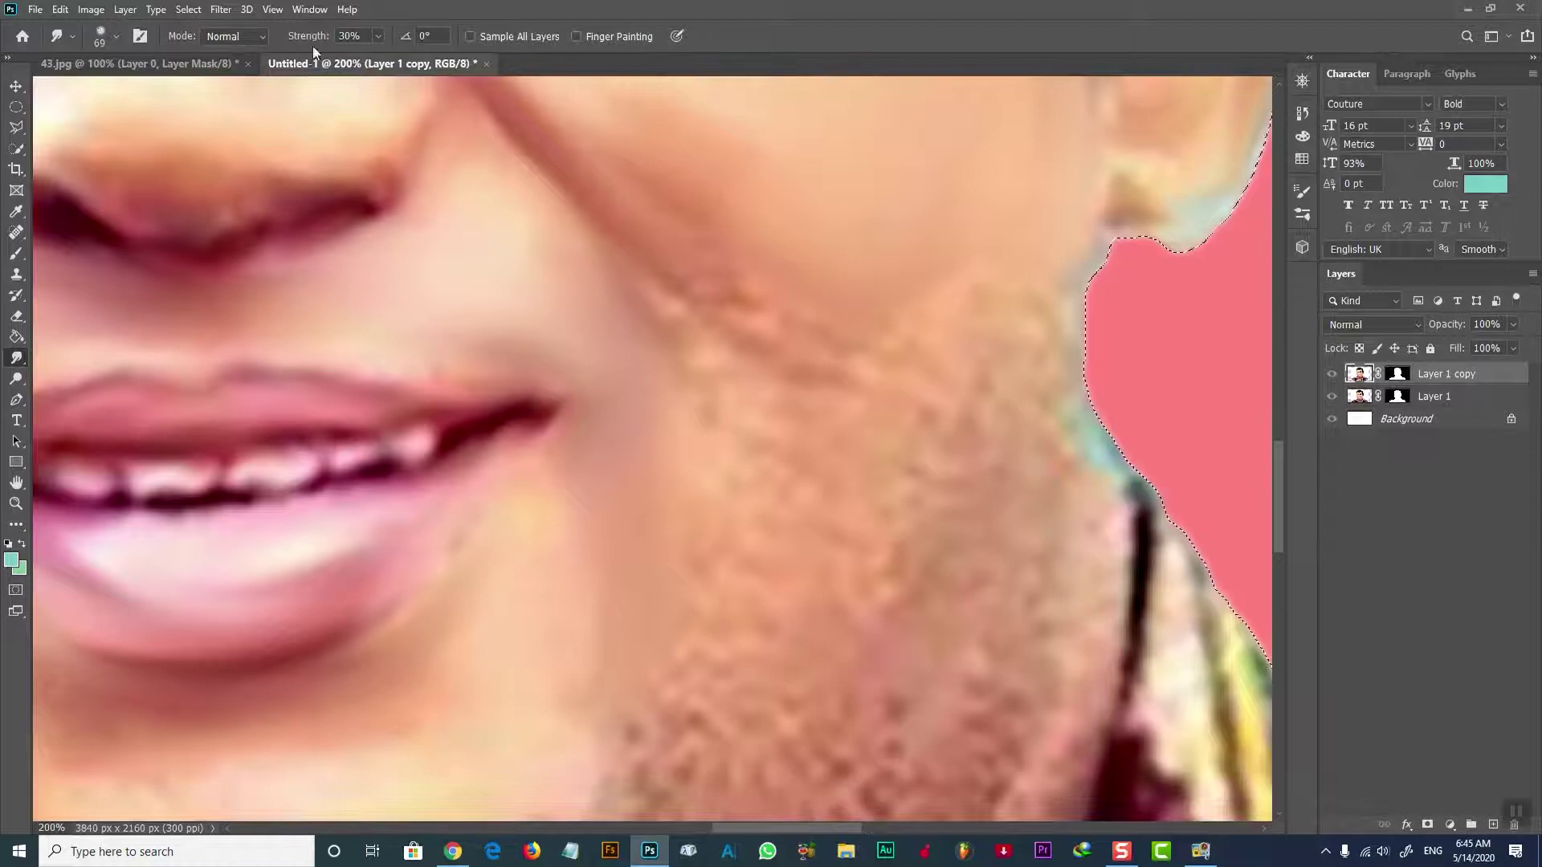
key("BackSpace")
Step: Smooth the remaining cheek texture and chin stubble below the lip, then soften the chin highlight
mouse_move(834, 403)
left_mouse_down()
mouse_move(744, 327)
mouse_move(895, 406)
mouse_move(744, 365)
mouse_move(1057, 273)
mouse_move(1053, 509)
mouse_move(891, 334)
mouse_move(984, 413)
mouse_move(657, 385)
mouse_move(754, 613)
mouse_move(843, 482)
mouse_move(1005, 544)
mouse_move(869, 681)
mouse_move(713, 713)
mouse_move(764, 406)
mouse_move(847, 423)
left_mouse_up()
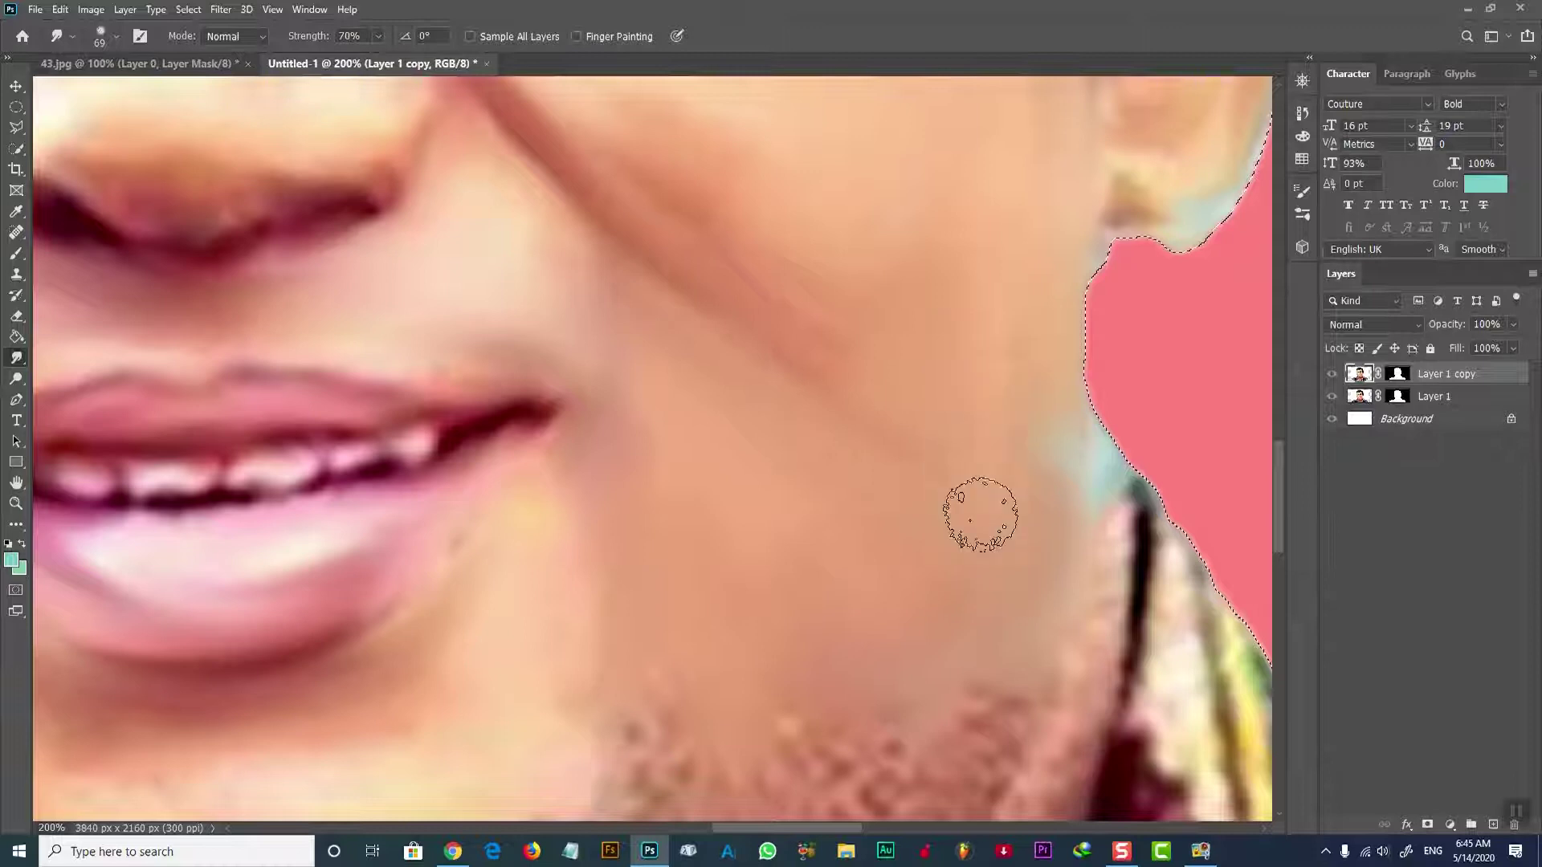
left_click_drag(1280, 467, 1280, 523)
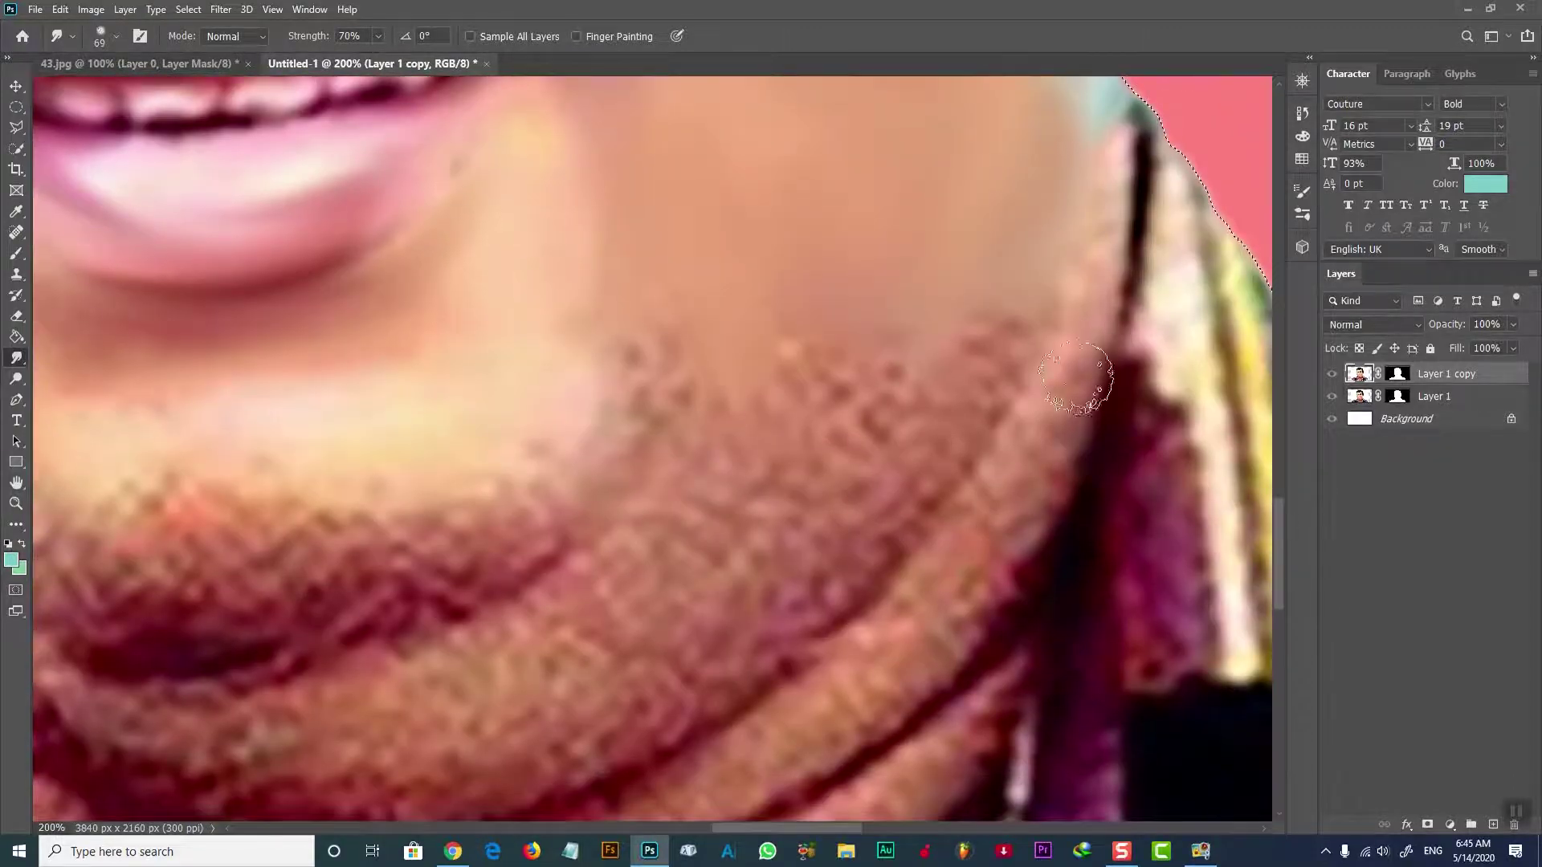
mouse_move(747, 416)
left_mouse_down()
mouse_move(623, 406)
mouse_move(939, 402)
mouse_move(743, 284)
left_mouse_up()
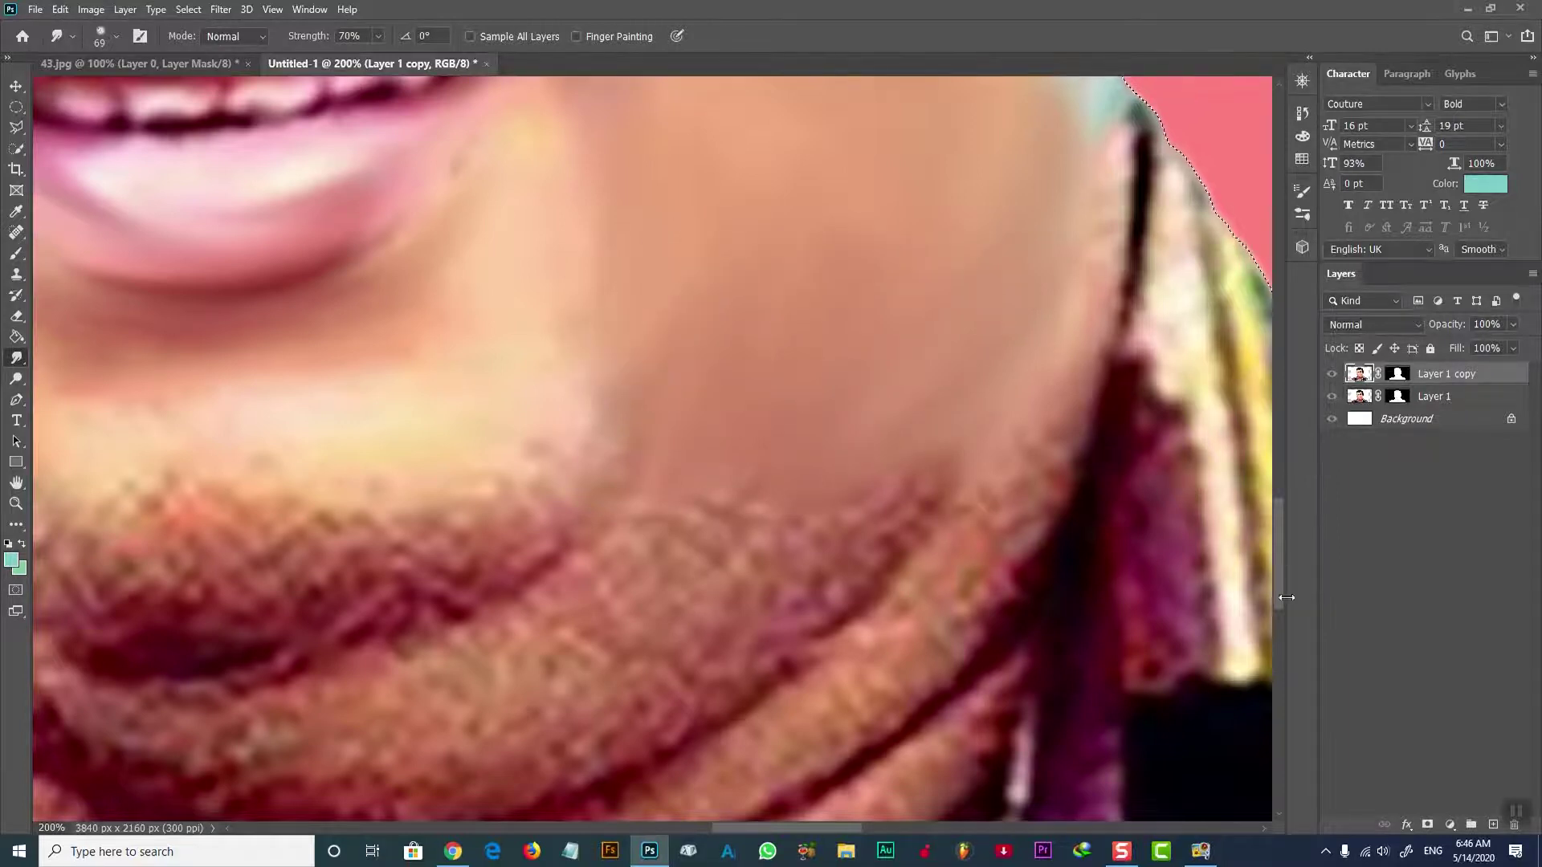
left_click_drag(849, 828, 807, 828)
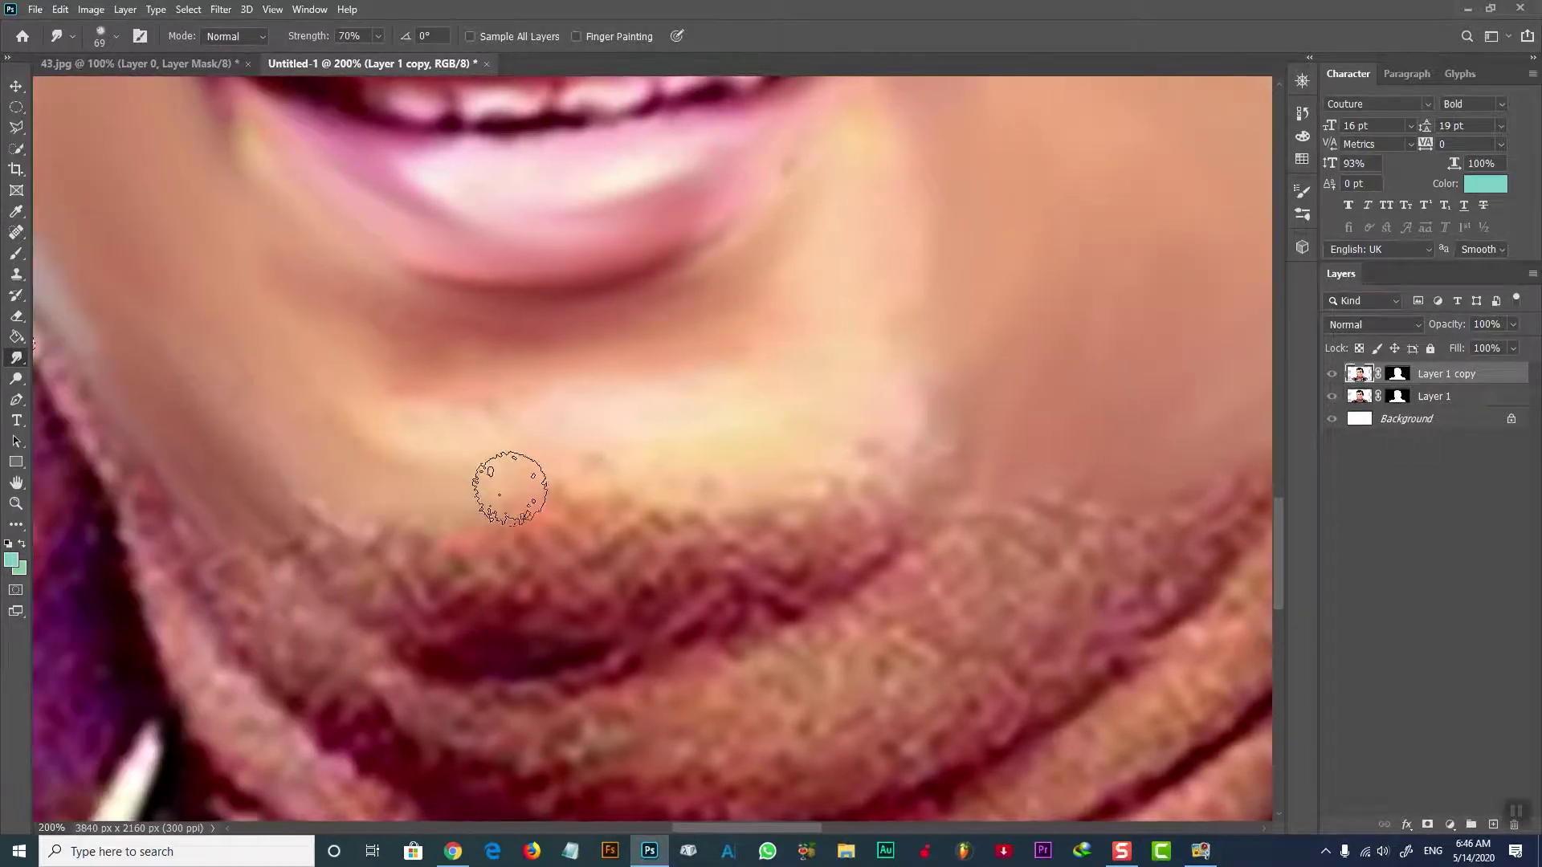
mouse_move(649, 508)
left_mouse_down()
mouse_move(612, 533)
mouse_move(354, 506)
mouse_move(861, 458)
mouse_move(229, 353)
mouse_move(878, 492)
mouse_move(683, 618)
mouse_move(275, 500)
mouse_move(570, 651)
mouse_move(912, 466)
left_mouse_up()
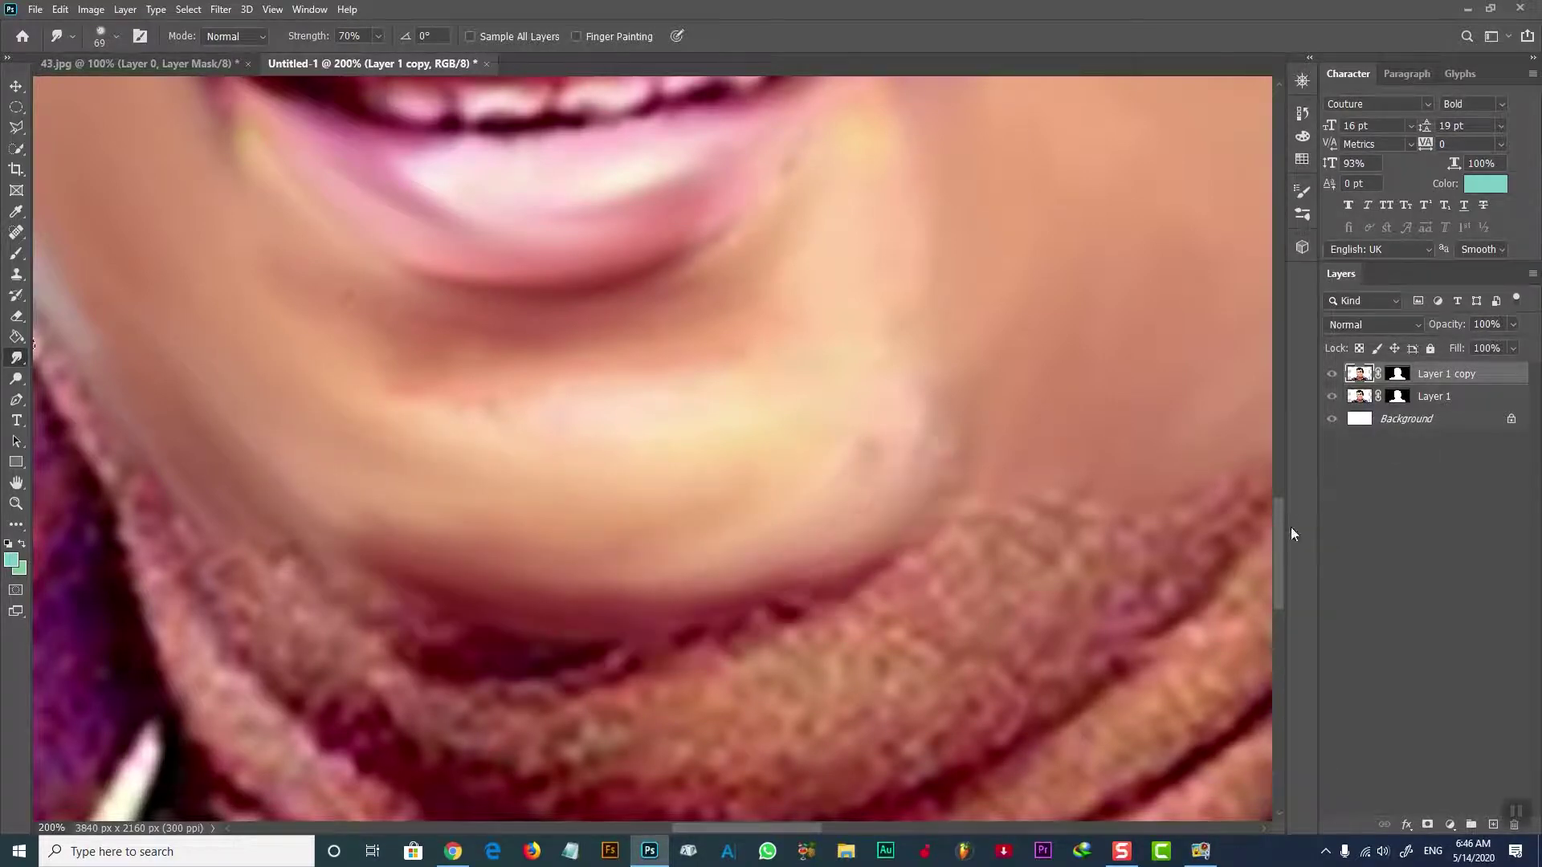
key("ctrl+minus")
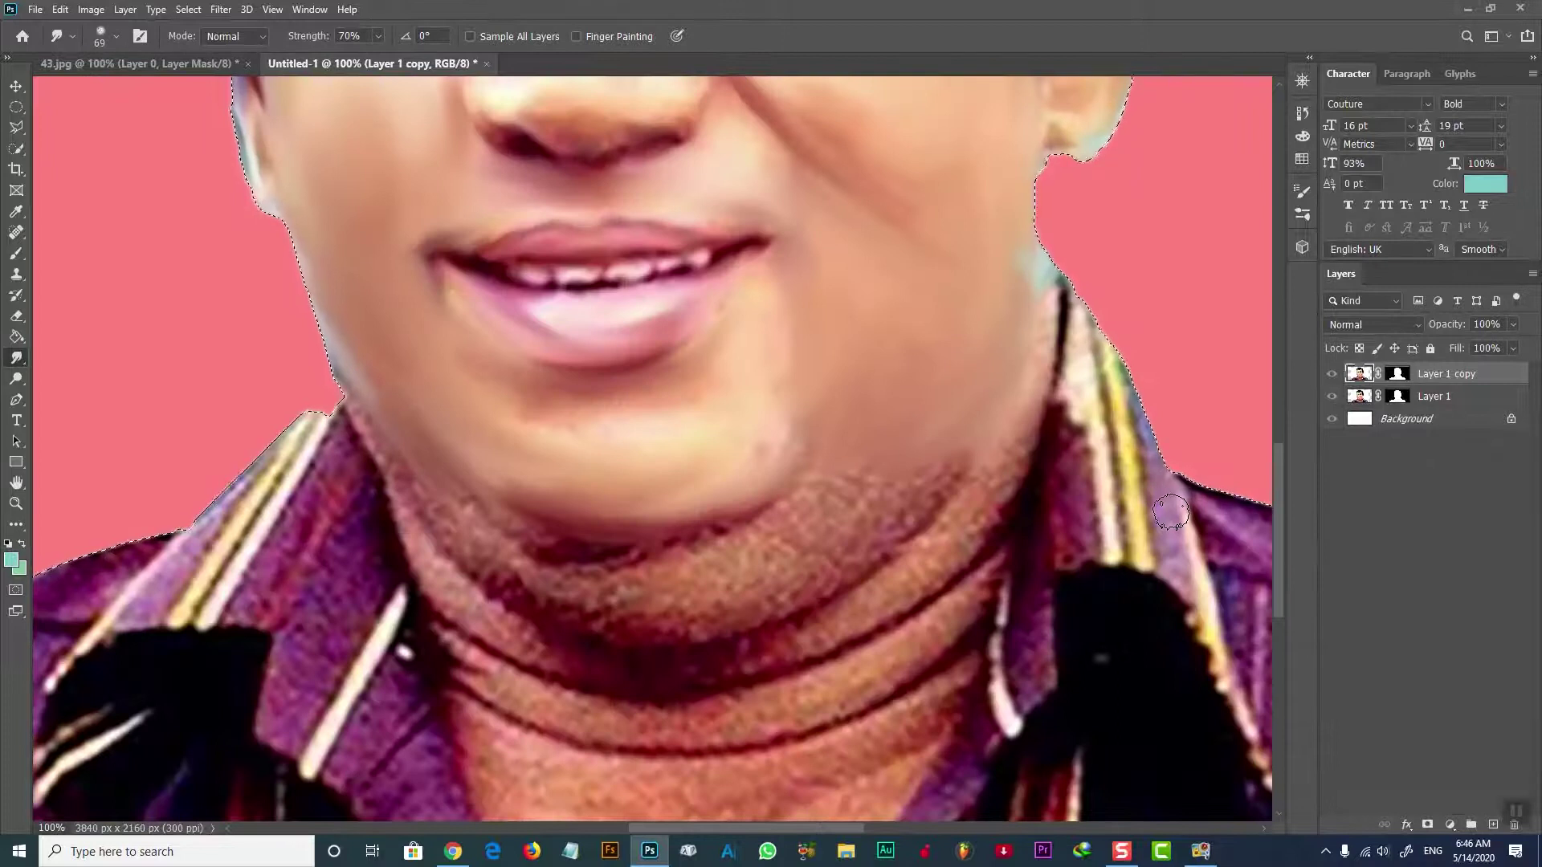
left_click_drag(791, 458, 764, 437)
left_click(328, 36)
Step: Enlarge the smudge brush to 92 px and smudge the neck texture below the chin at 200%
type("0")
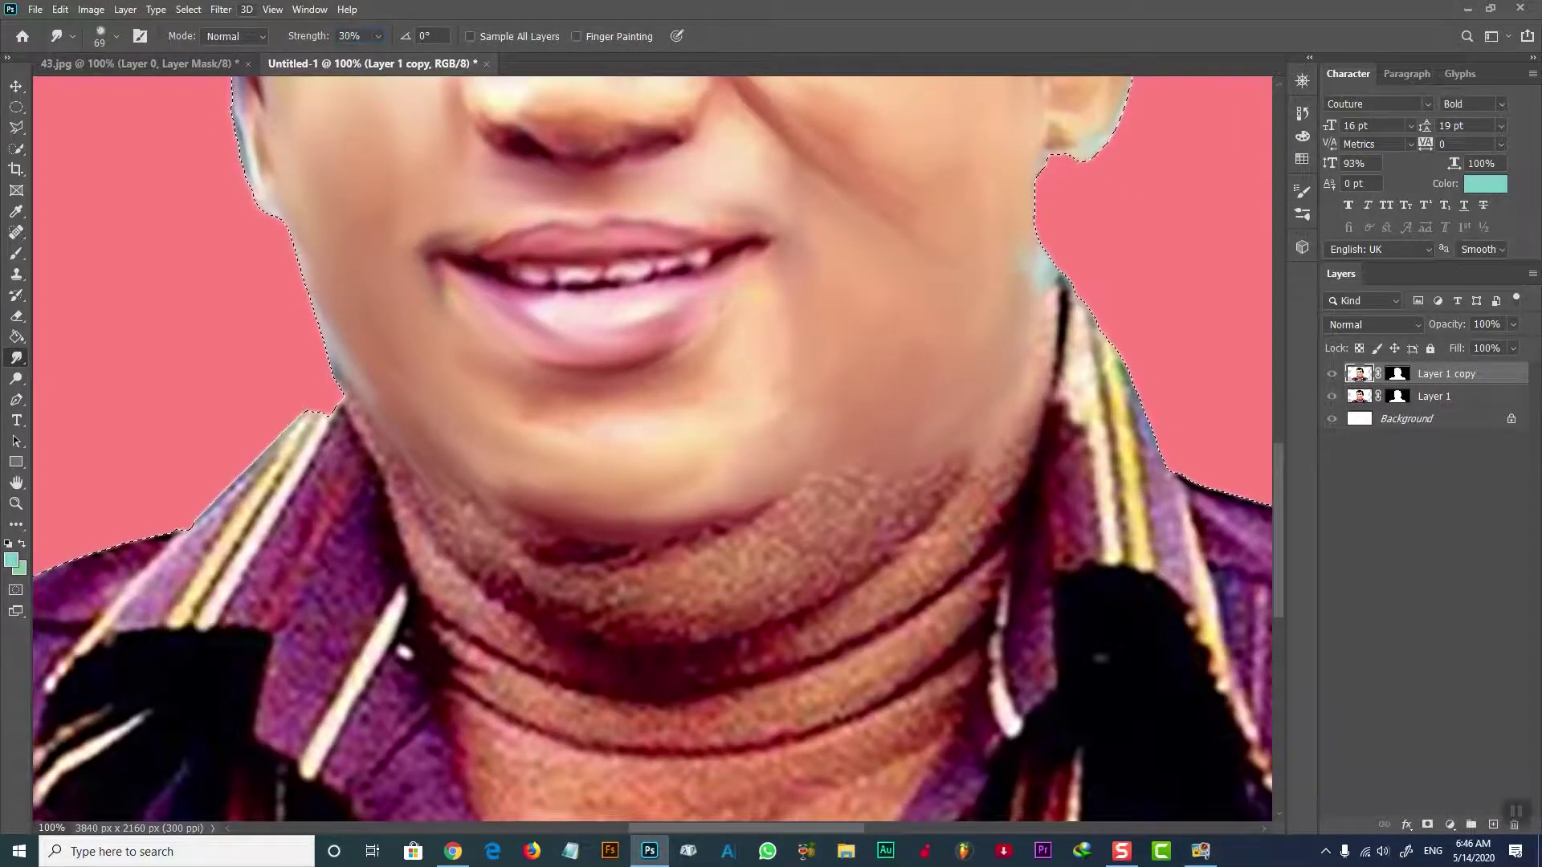
left_click_drag(739, 594, 736, 600)
key("ctrl+plus")
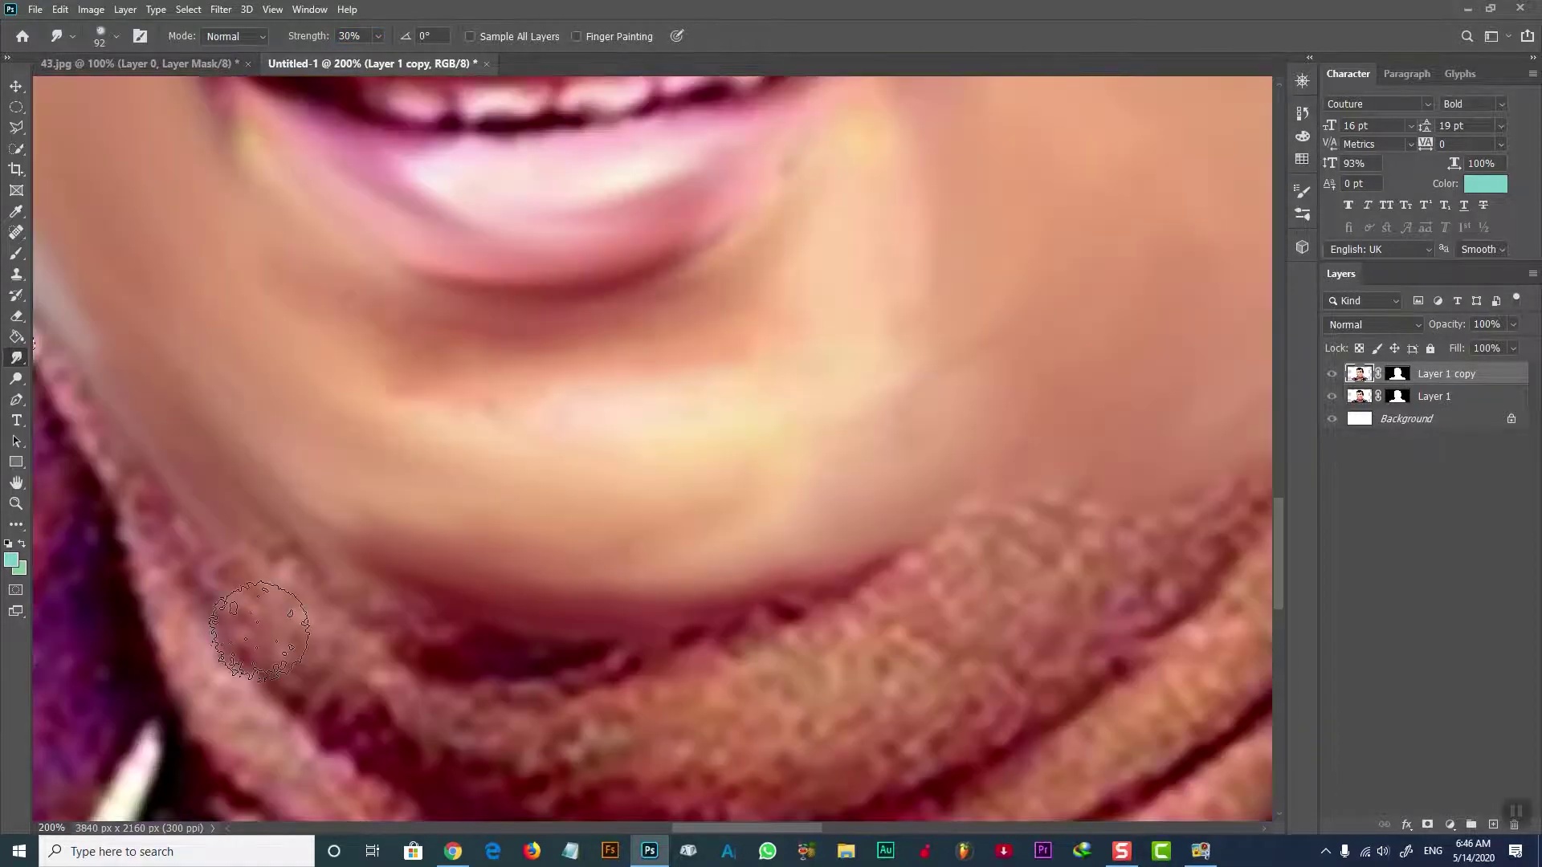
mouse_move(774, 645)
left_mouse_down()
mouse_move(1023, 562)
mouse_move(1212, 465)
left_mouse_up()
left_click_drag(1281, 534, 1280, 573)
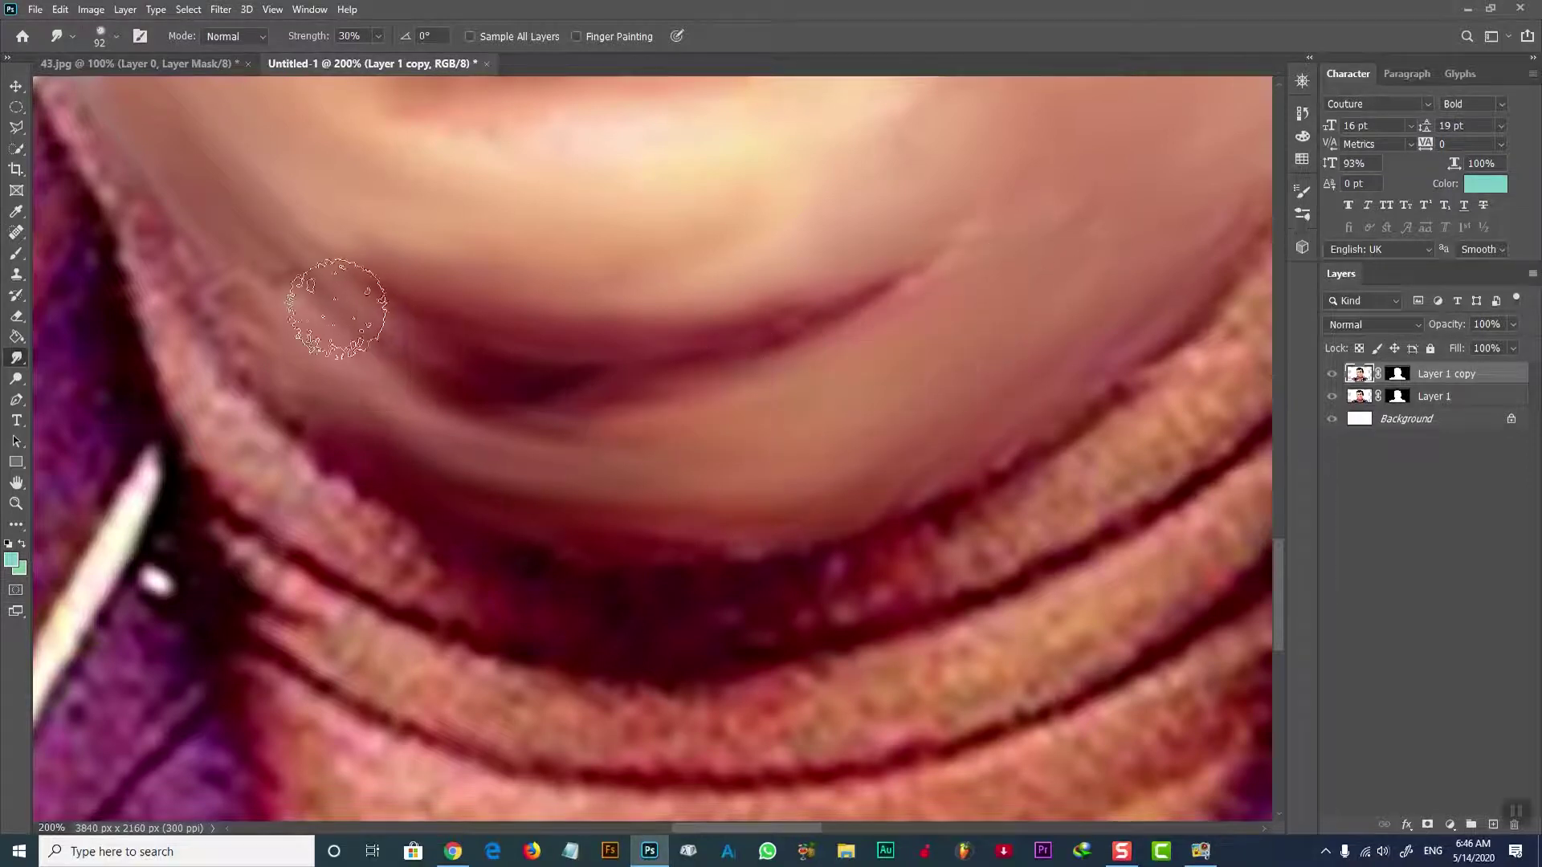
Step: Soften the dark crease under the chin and smooth the skin along it
left_click_drag(334, 310, 813, 406)
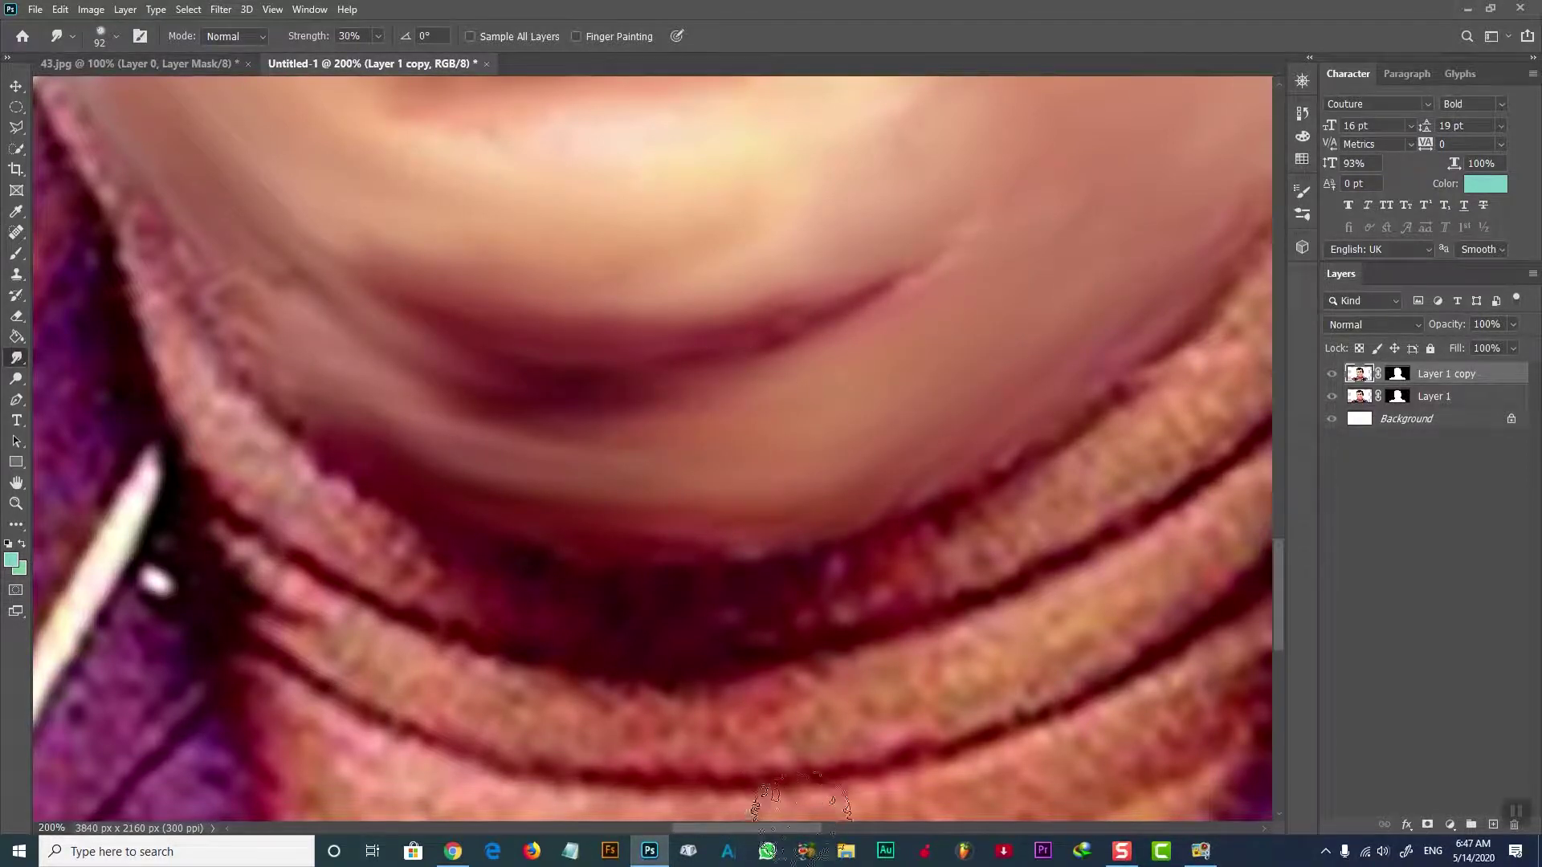
left_click_drag(774, 836, 813, 818)
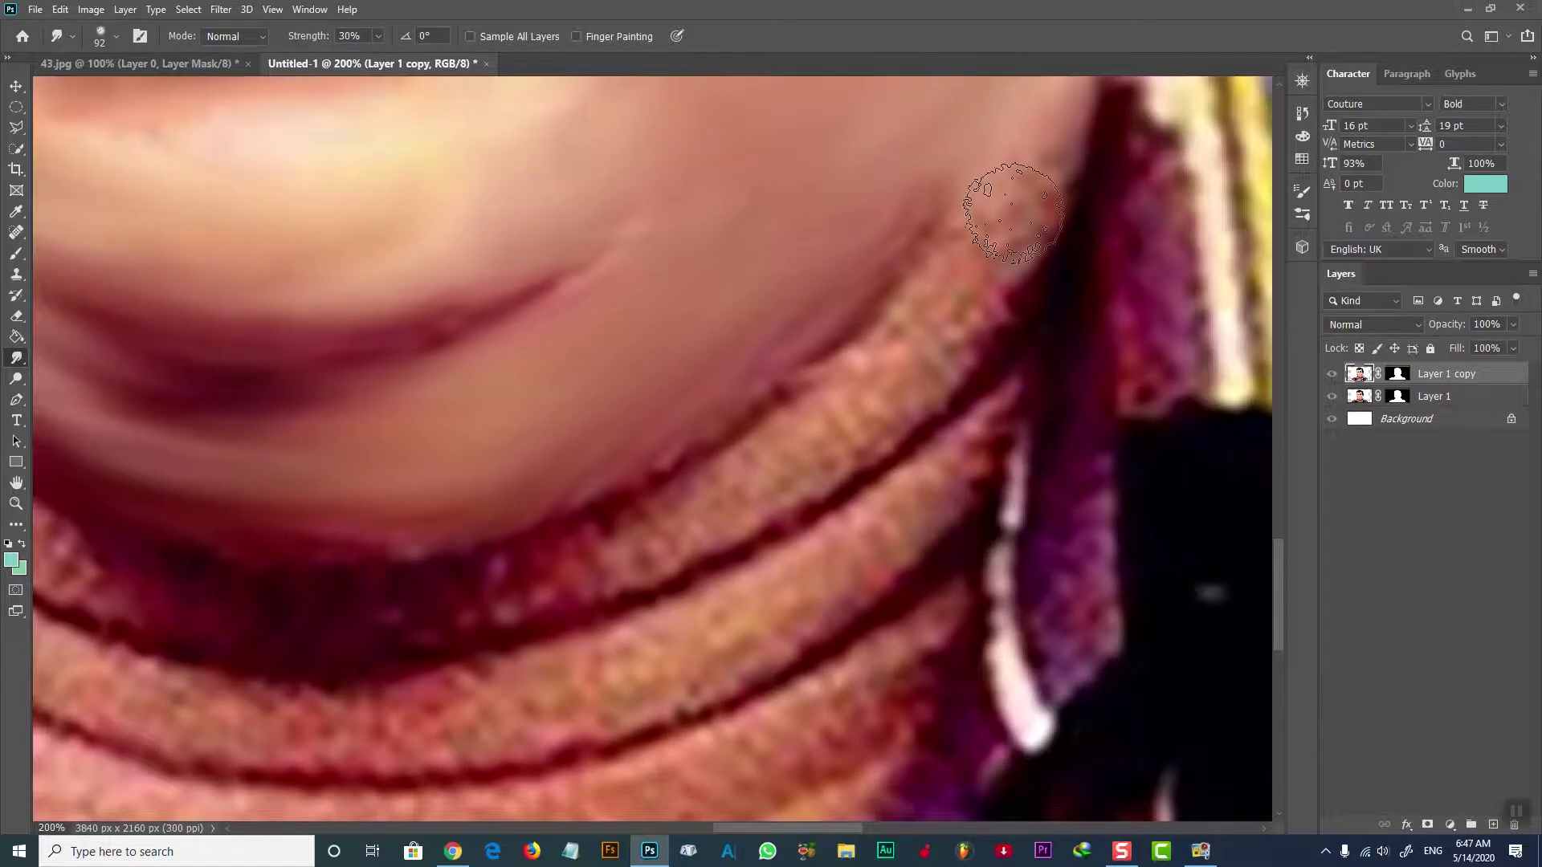
left_click_drag(1013, 213, 880, 370)
left_click_drag(987, 224, 809, 406)
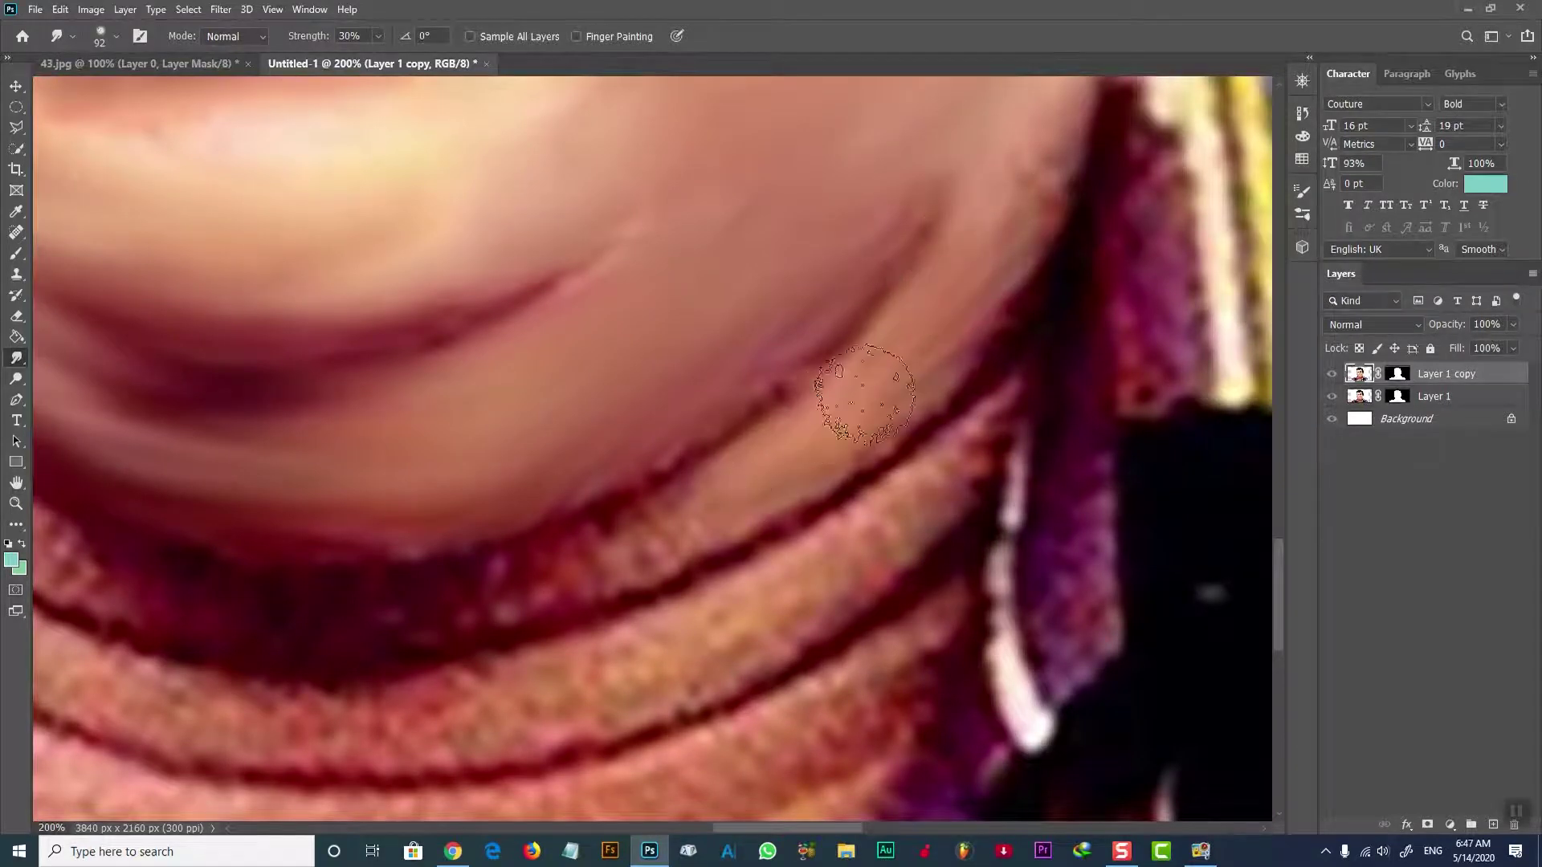
mouse_move(998, 190)
left_mouse_down()
mouse_move(793, 420)
mouse_move(654, 493)
left_mouse_up()
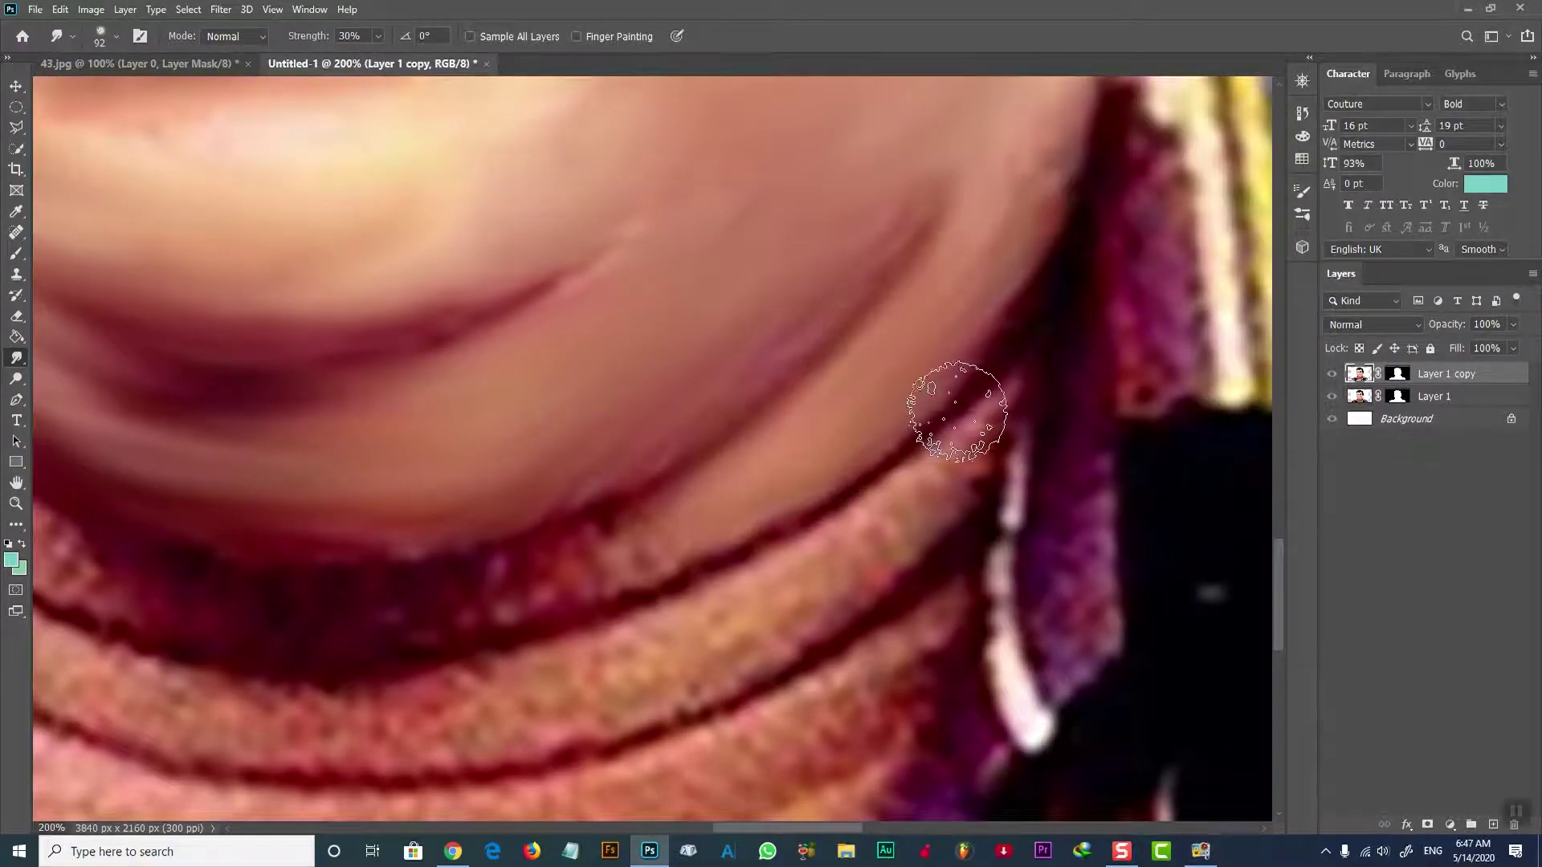
left_click_drag(956, 406, 795, 546)
left_click_drag(895, 619, 760, 767)
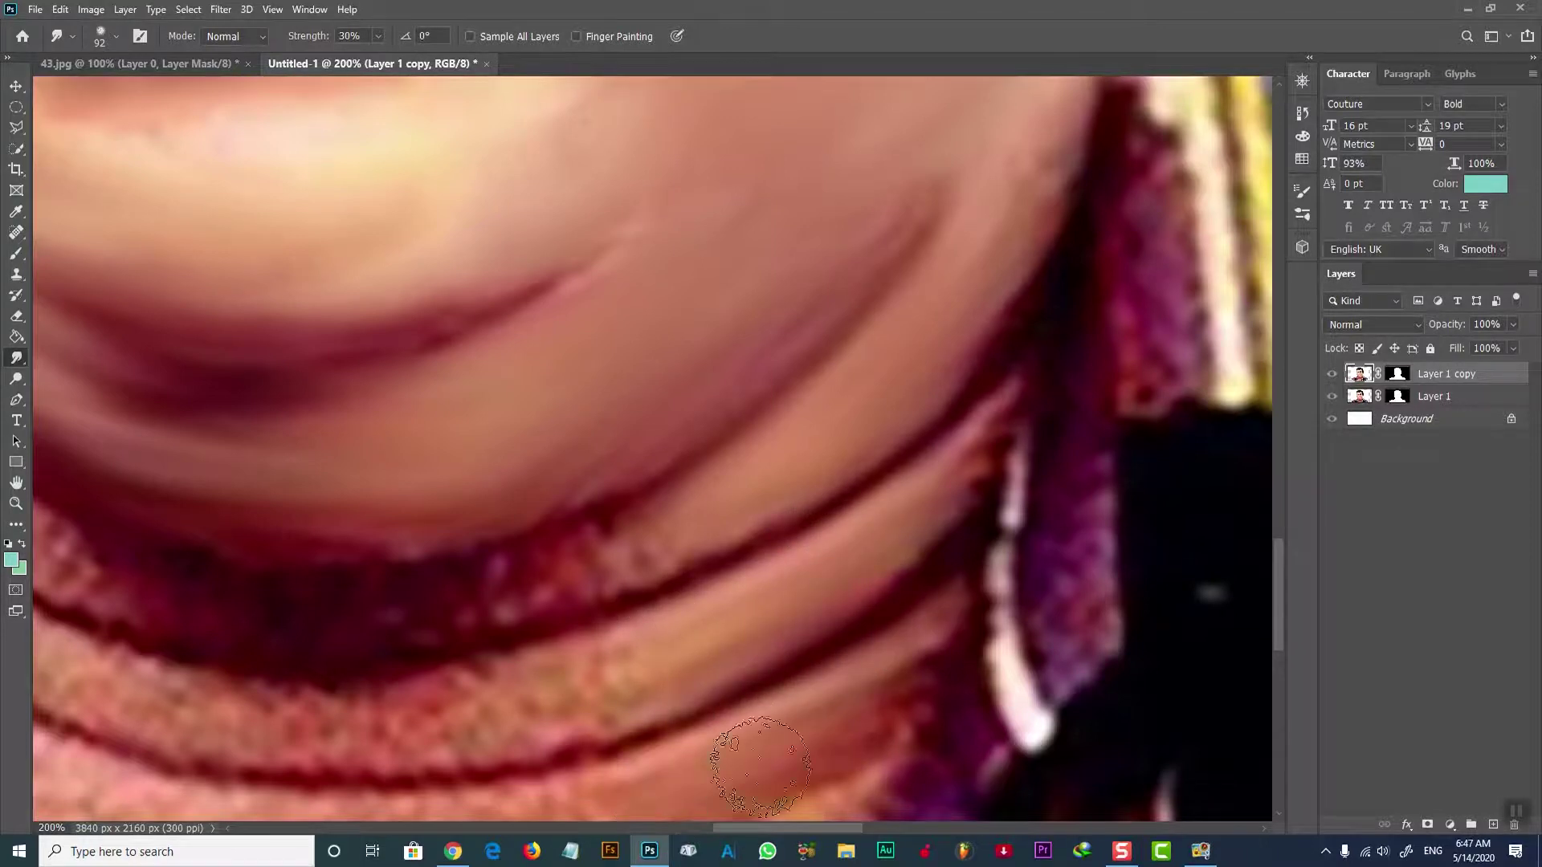
scroll(1283, 594, "down", 5)
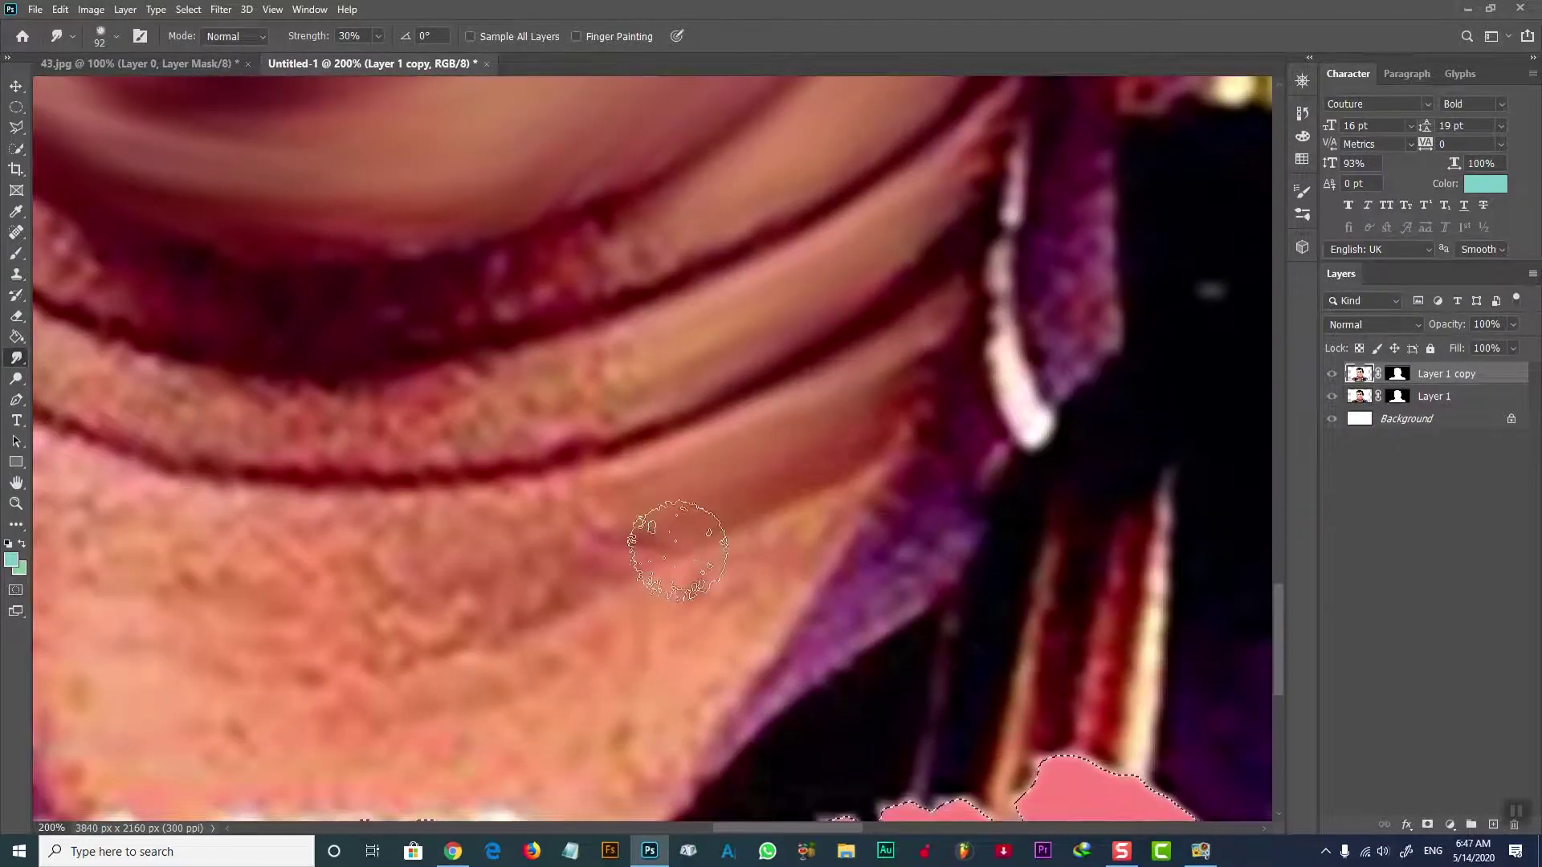
Step: Smooth the dotted lower neck skin and its crease lines down to the collar
mouse_move(637, 585)
left_mouse_down()
mouse_move(705, 592)
mouse_move(681, 647)
mouse_move(540, 771)
left_mouse_up()
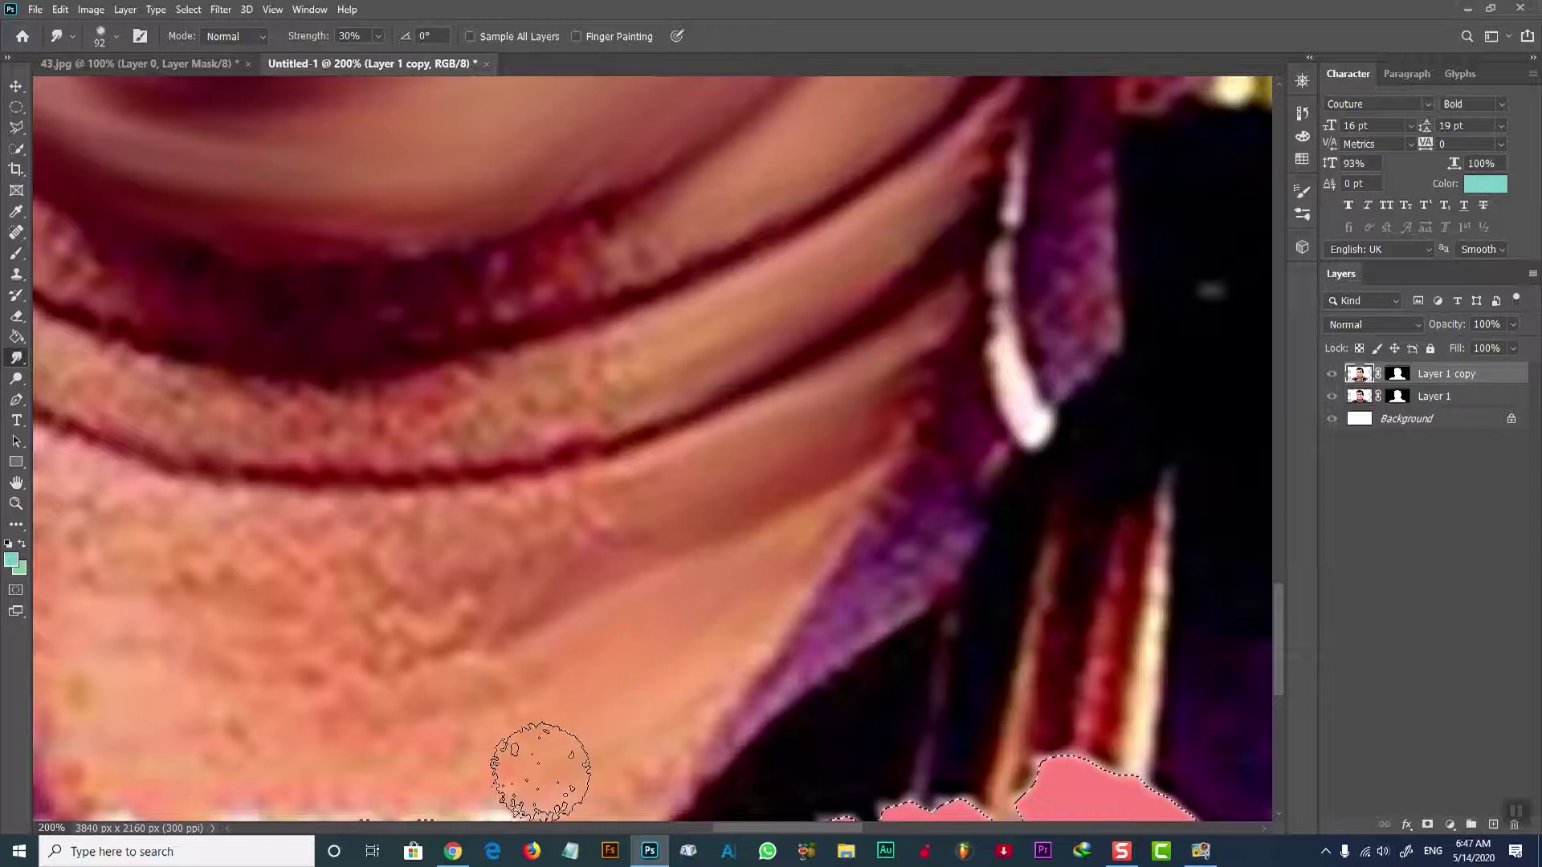
mouse_move(652, 494)
left_mouse_down()
mouse_move(671, 482)
mouse_move(482, 602)
mouse_move(385, 423)
mouse_move(568, 378)
mouse_move(578, 251)
mouse_move(465, 299)
mouse_move(745, 268)
mouse_move(706, 457)
mouse_move(602, 648)
mouse_move(484, 747)
left_mouse_up()
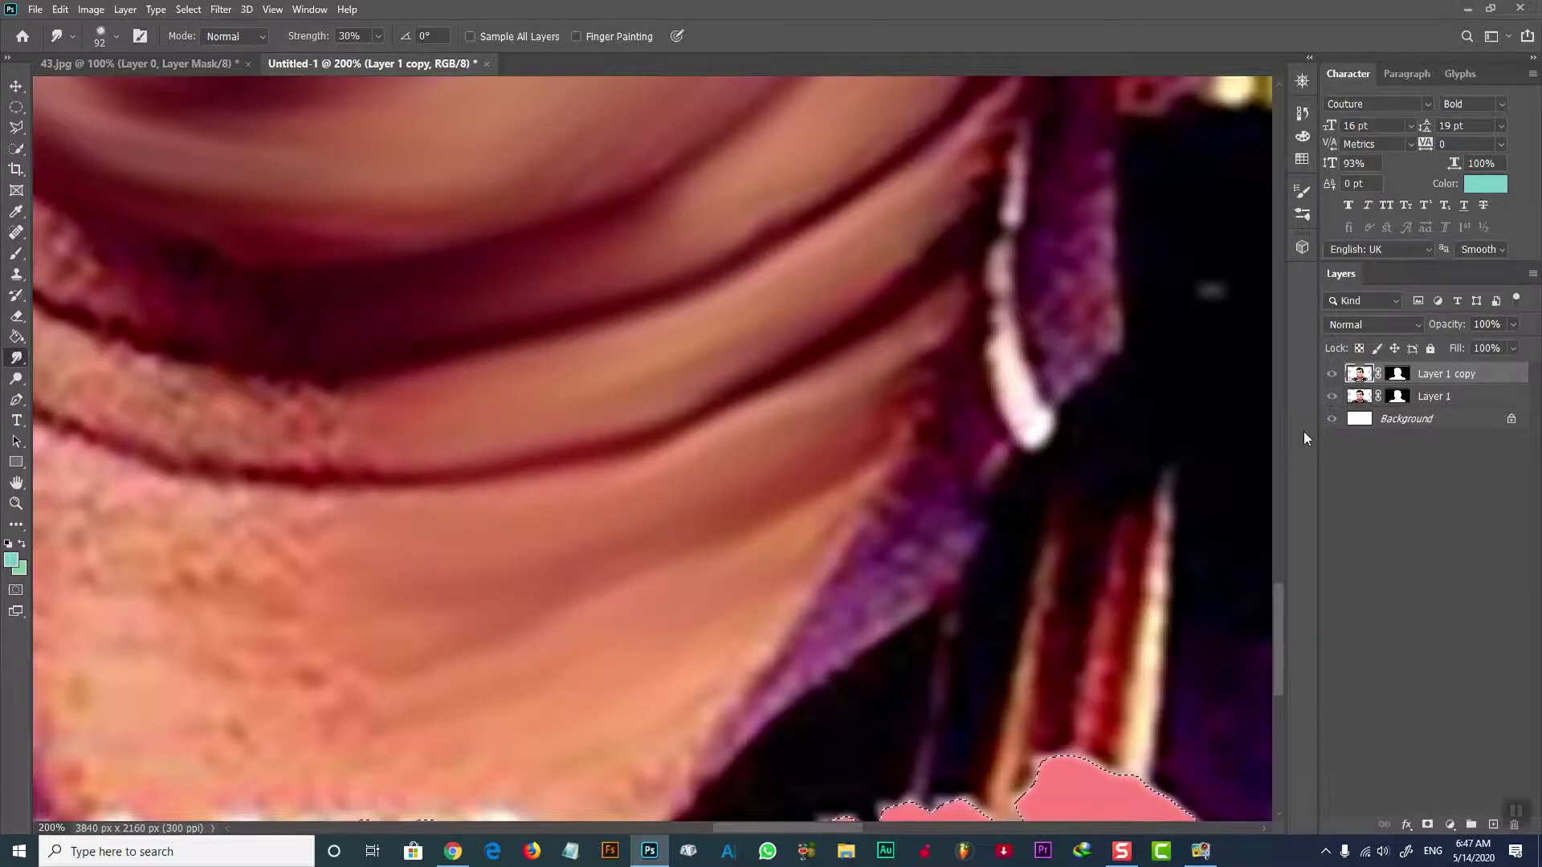
left_click_drag(788, 831, 753, 826)
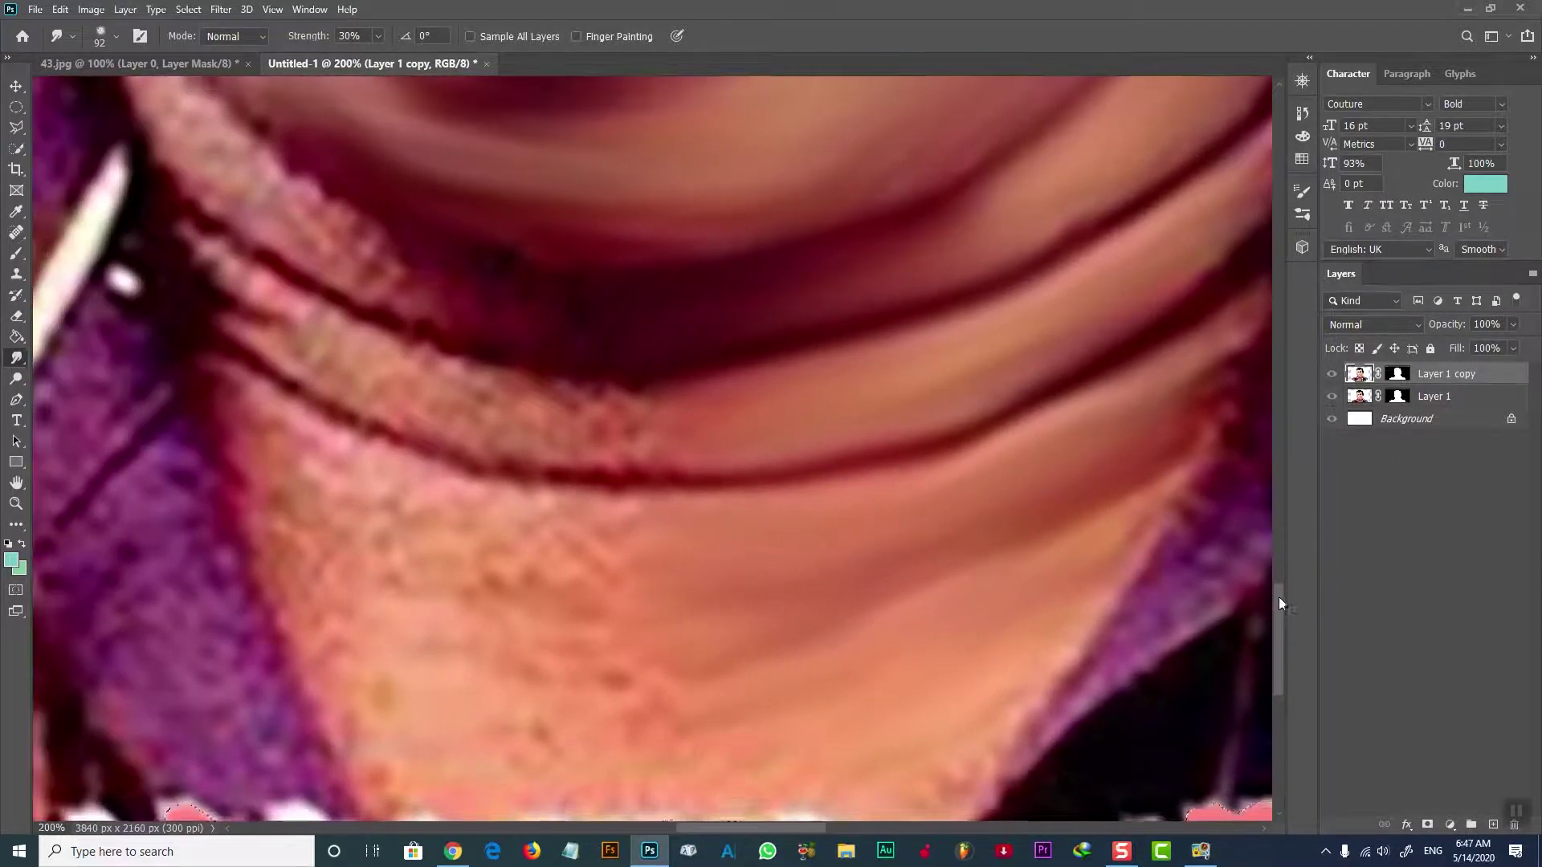
left_click_drag(1279, 596, 1298, 551)
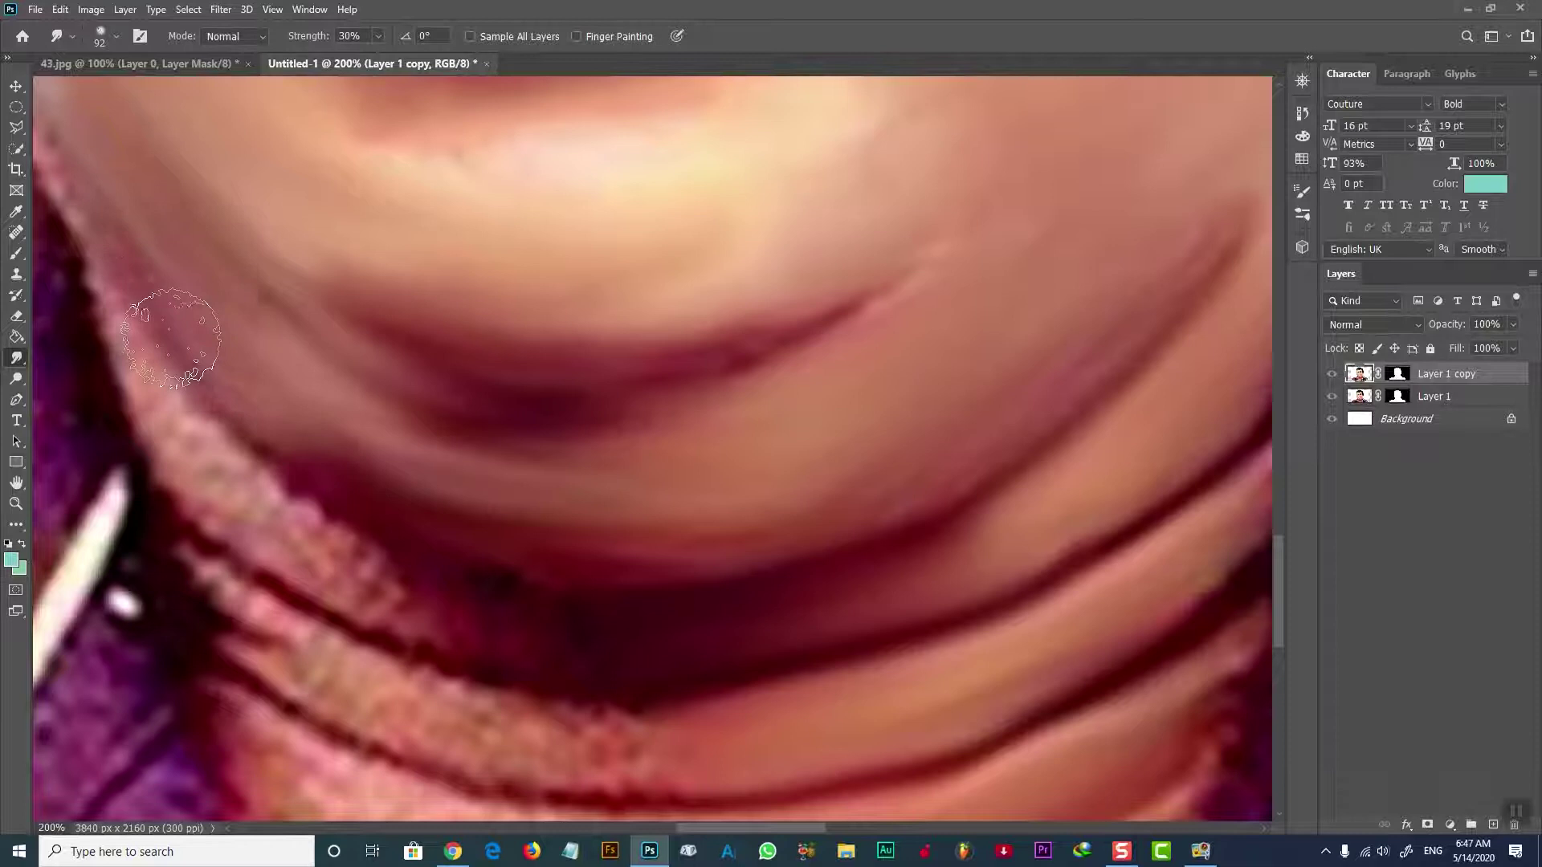
mouse_move(177, 420)
left_mouse_down()
mouse_move(229, 490)
mouse_move(396, 579)
mouse_move(310, 498)
mouse_move(473, 441)
mouse_move(688, 413)
mouse_move(371, 389)
left_mouse_up()
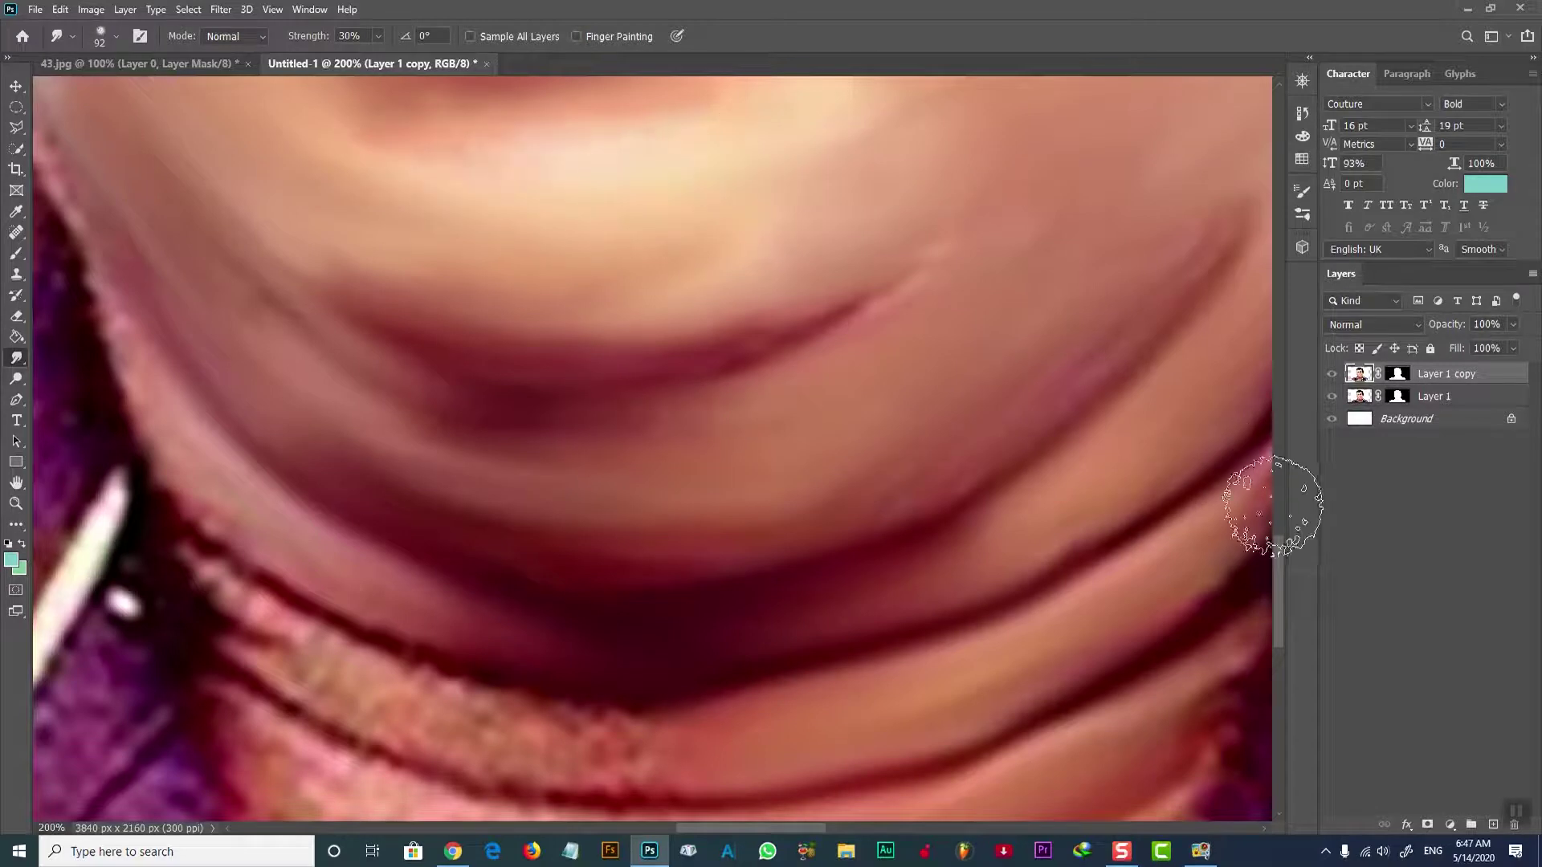
left_click_drag(1279, 566, 1290, 600)
mouse_move(227, 378)
left_mouse_down()
mouse_move(516, 517)
mouse_move(362, 413)
mouse_move(792, 447)
mouse_move(548, 463)
mouse_move(516, 534)
mouse_move(297, 582)
mouse_move(689, 664)
mouse_move(533, 613)
left_mouse_up()
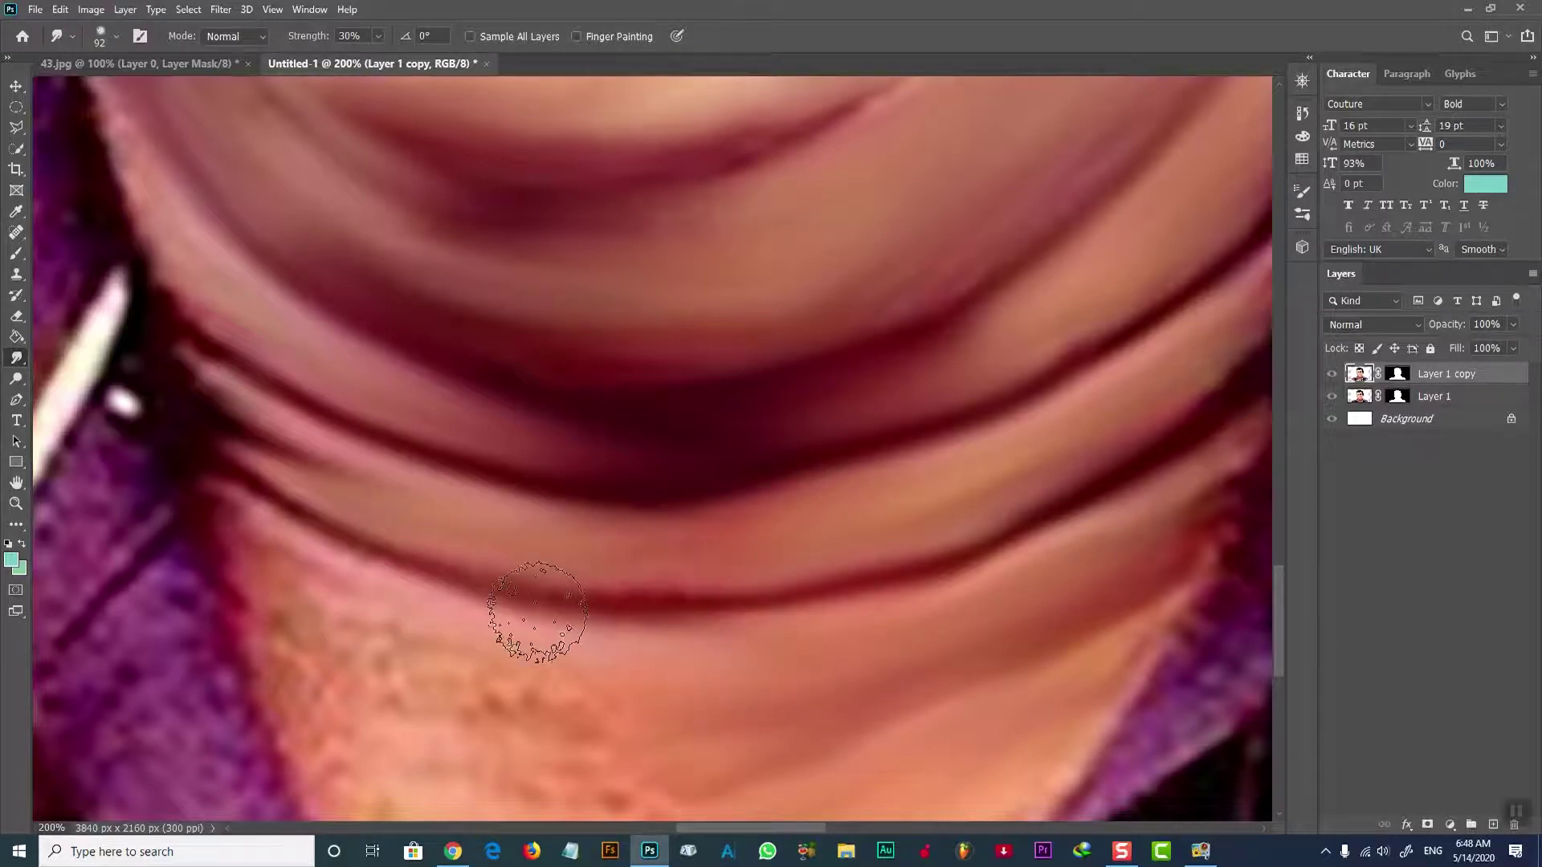
left_click_drag(1290, 572, 1290, 600)
mouse_move(318, 436)
left_mouse_down()
mouse_move(624, 541)
mouse_move(458, 542)
mouse_move(437, 579)
mouse_move(535, 636)
mouse_move(326, 499)
mouse_move(389, 637)
mouse_move(462, 514)
left_mouse_up()
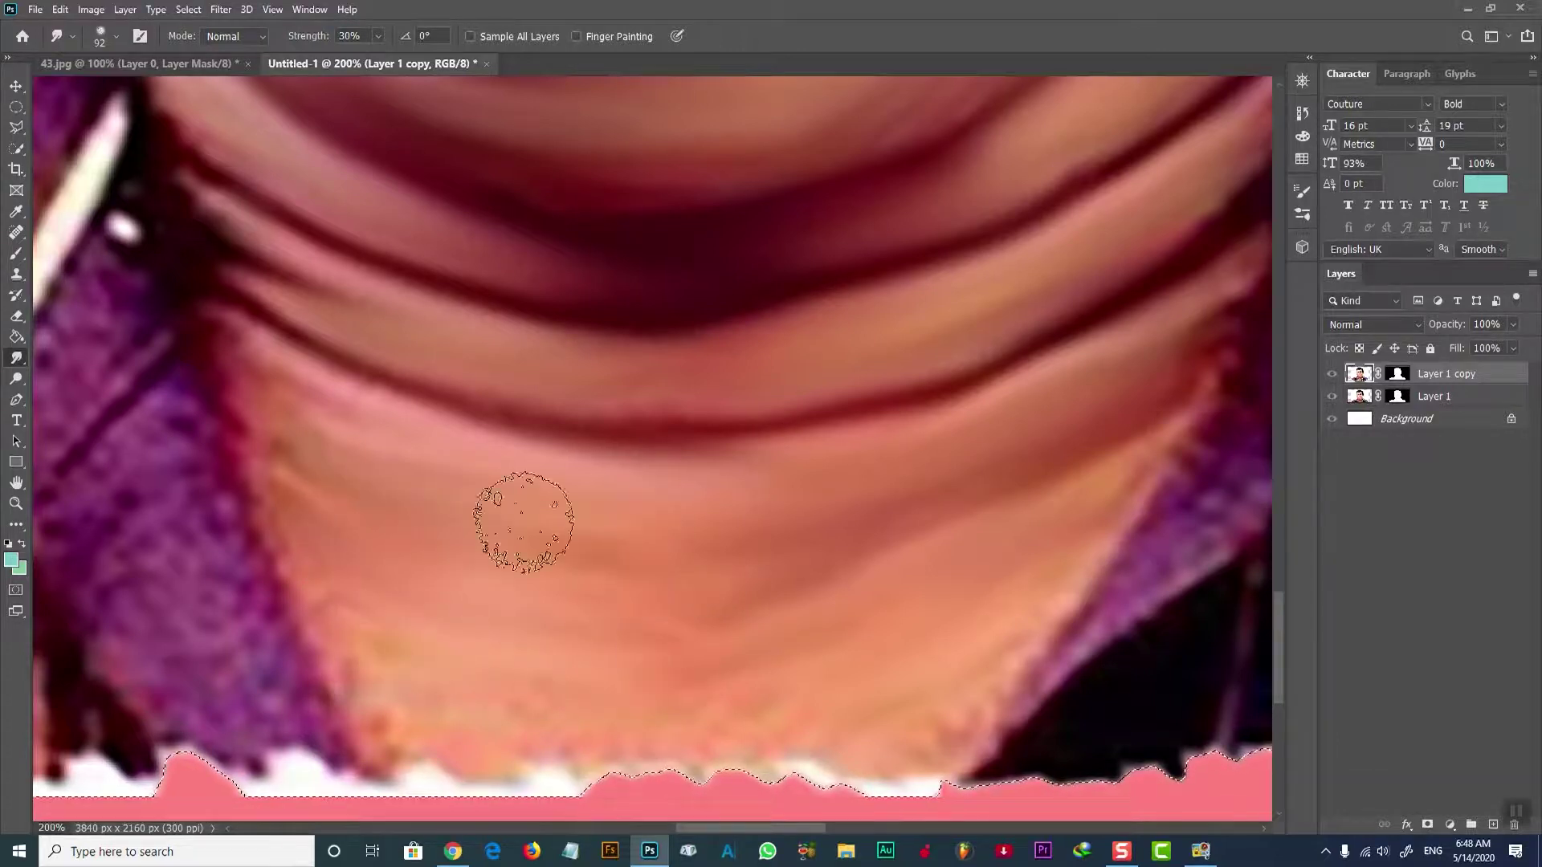
left_click_drag(1275, 621, 1274, 644)
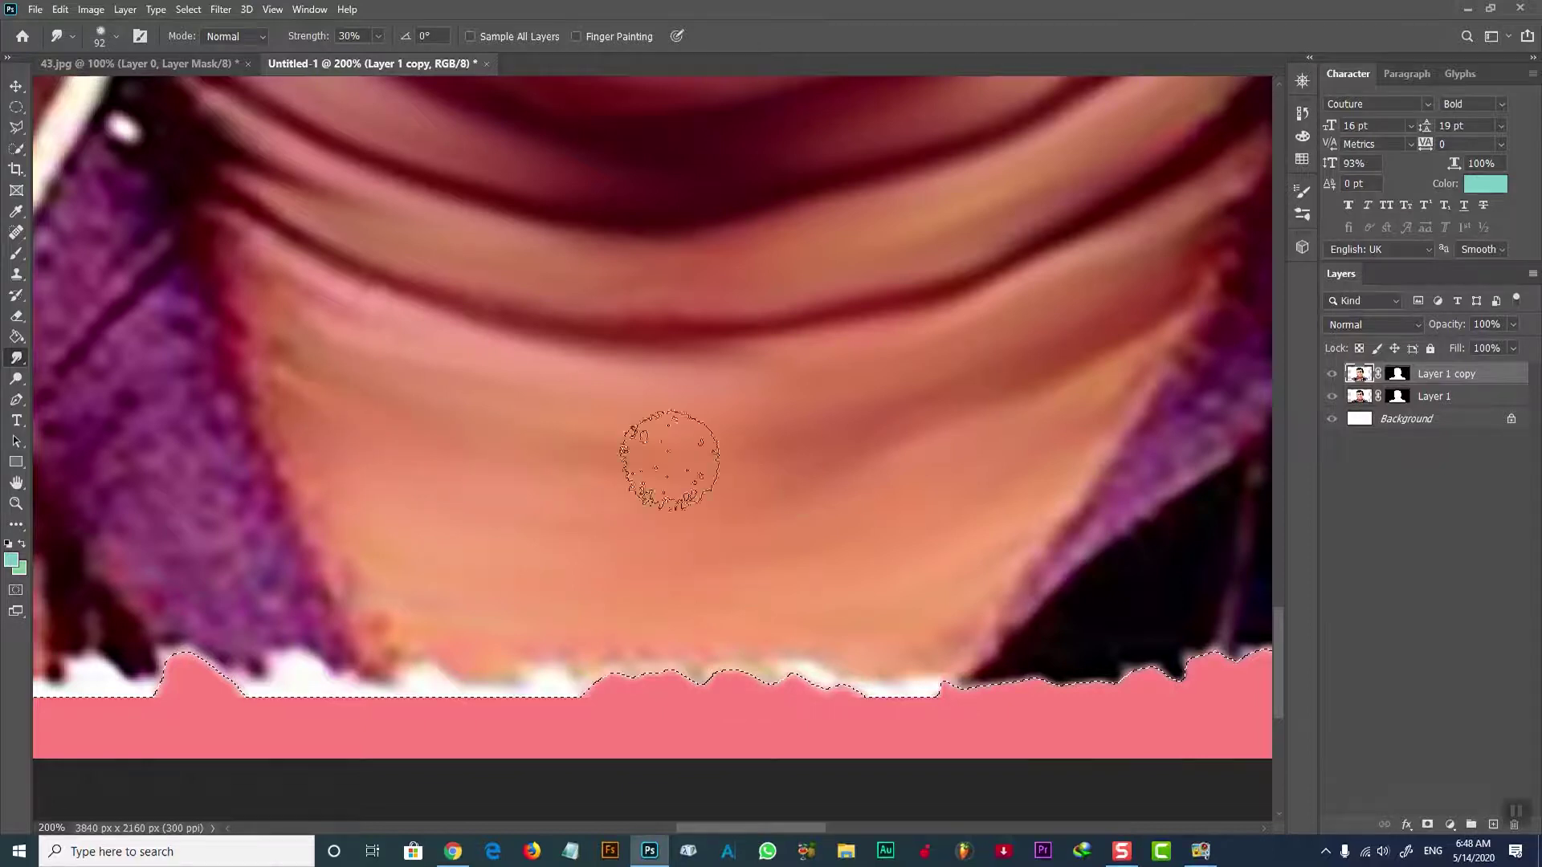
scroll(1275, 634, "up", 3)
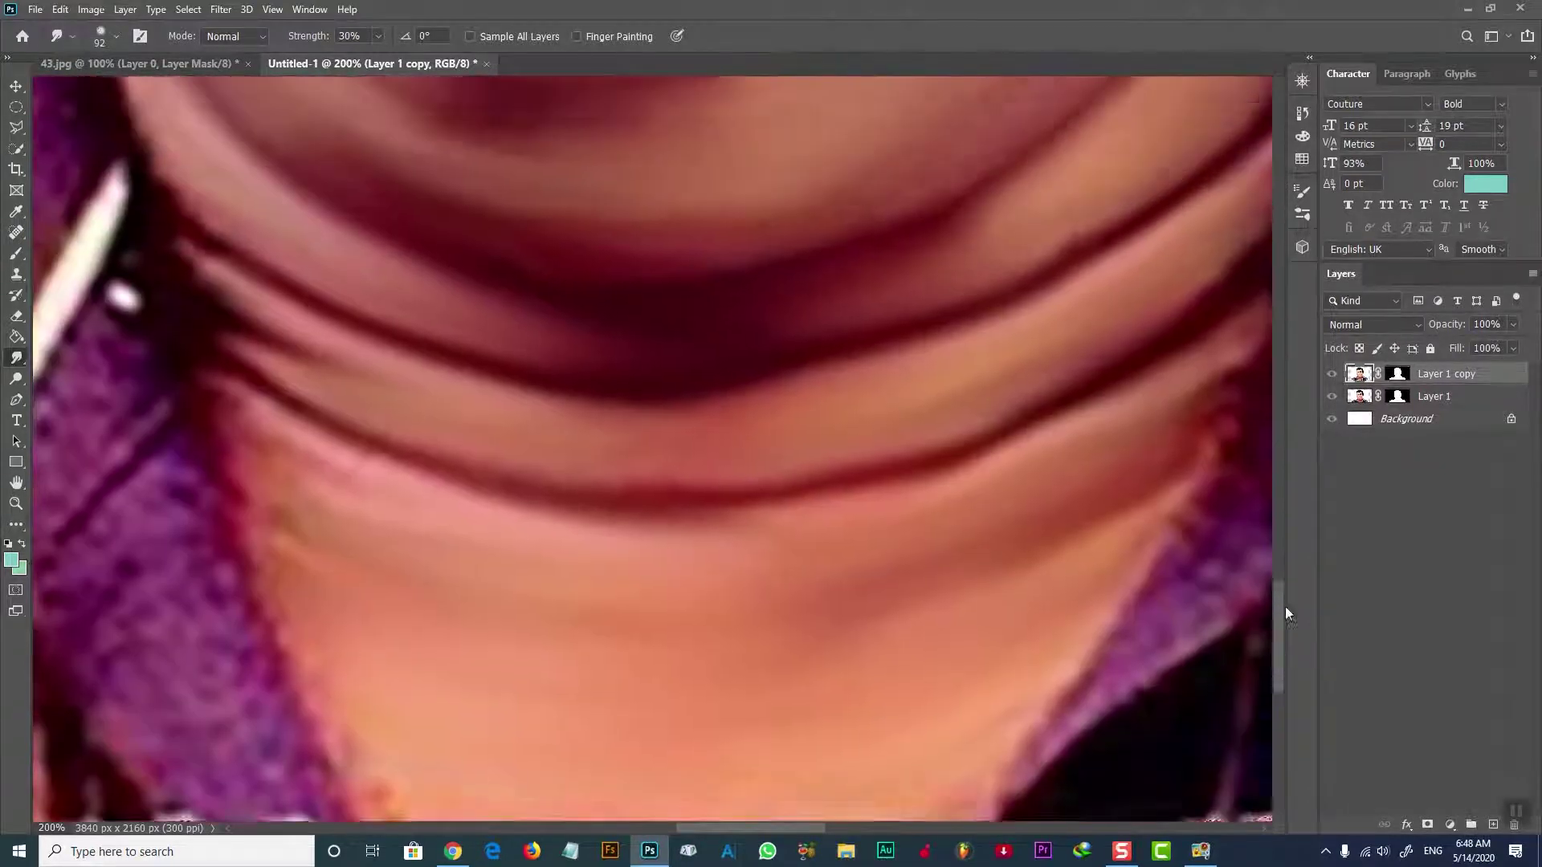
scroll(1285, 605, "up", 2)
Step: Zoom between 100% and 200% to inspect the face and the area around the nose
key("ctrl+minus")
key("ctrl+minus")
key("ctrl+minus")
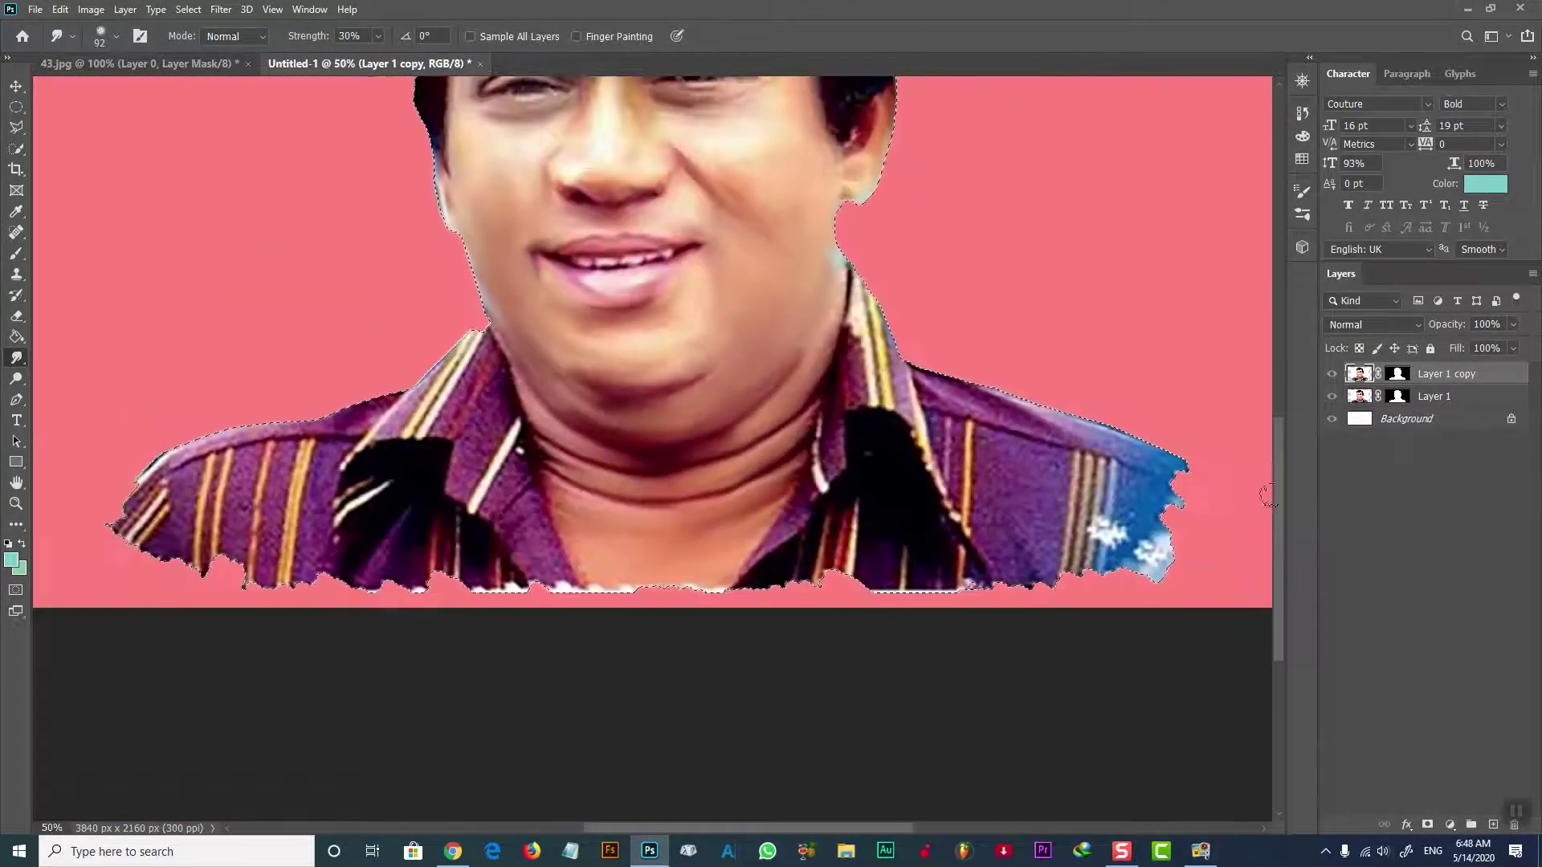
scroll(1291, 462, "up", 2)
scroll(1313, 404, "up", 3)
scroll(1315, 393, "up", 1)
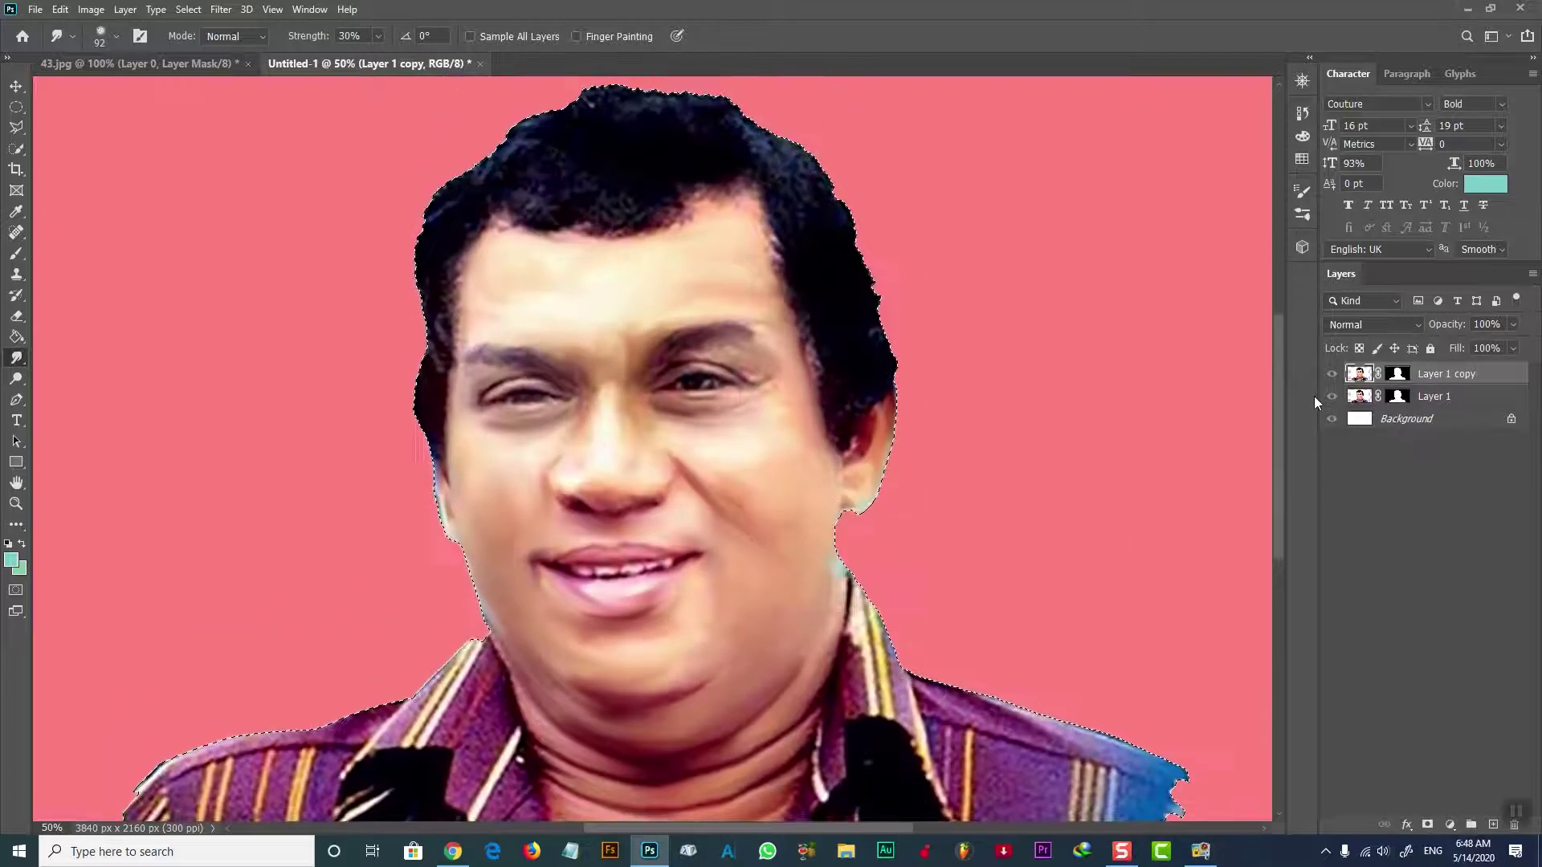
key("ctrl+plus")
key("ctrl+plus")
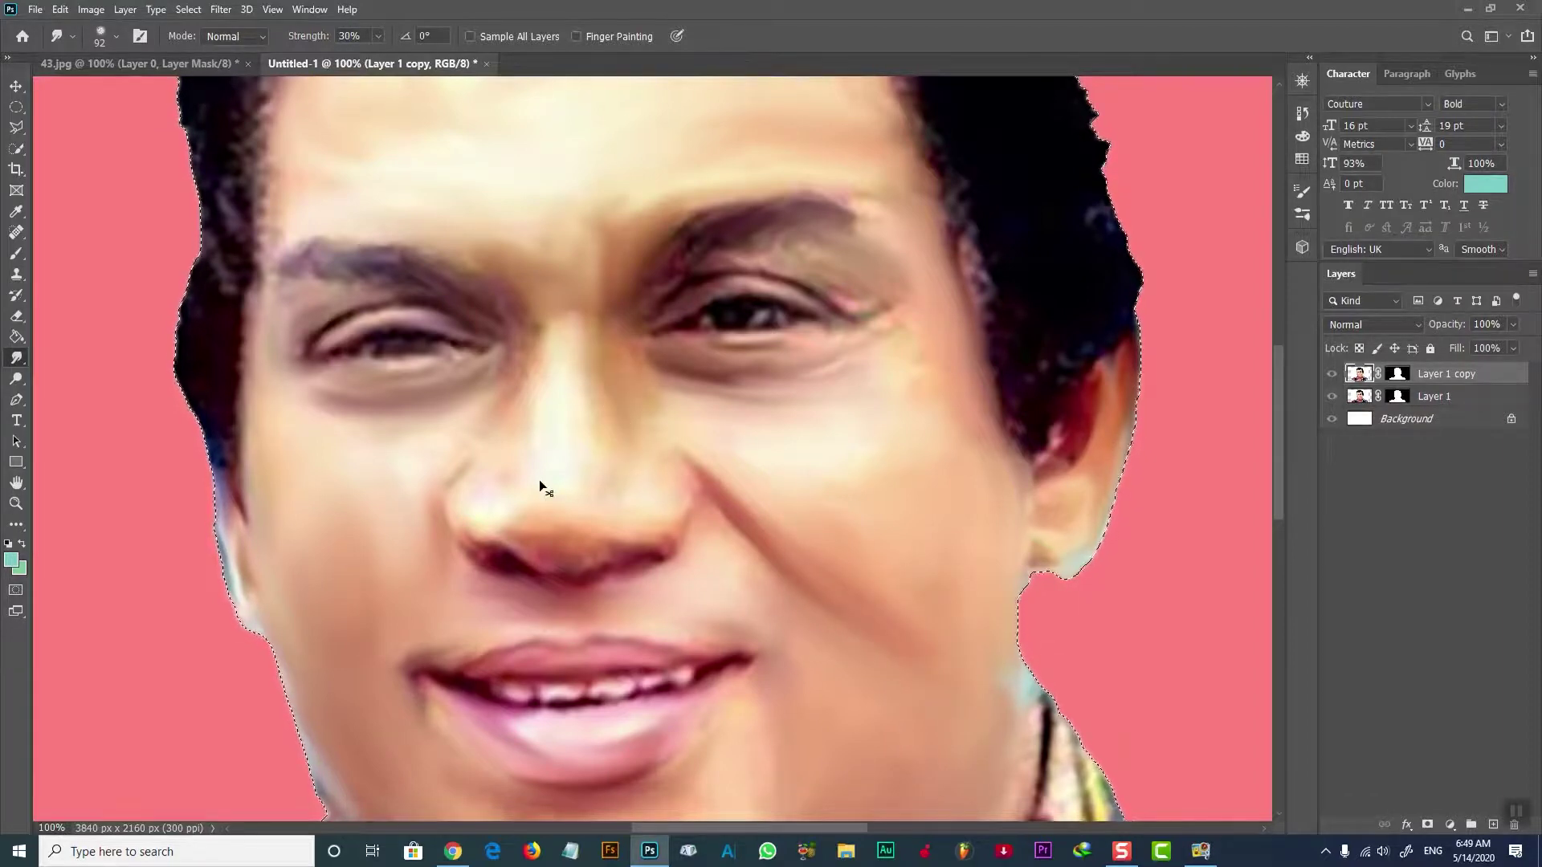
key("ctrl+plus")
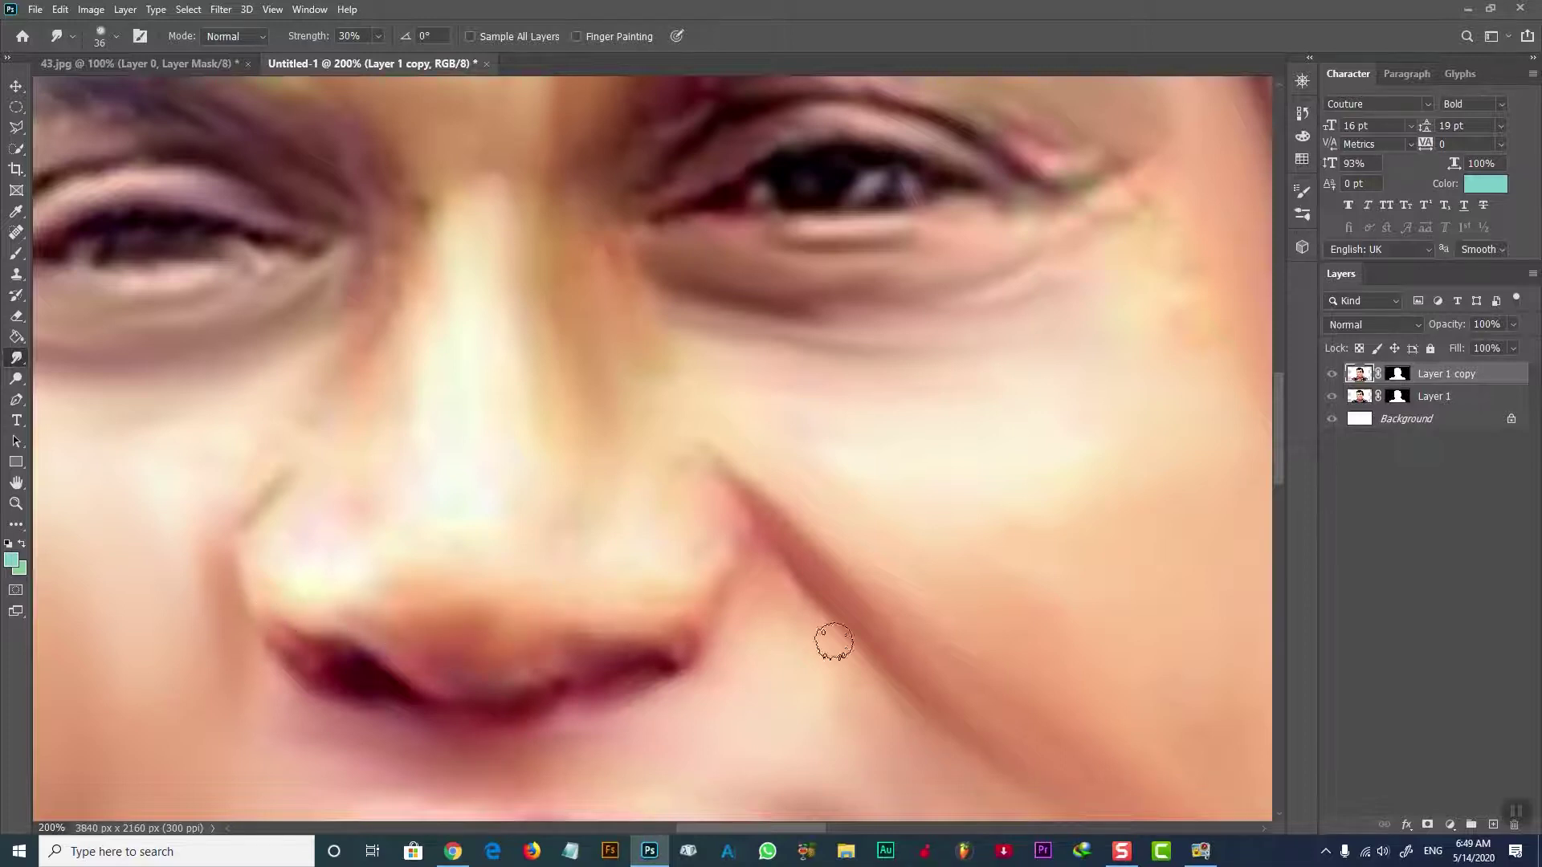
key("ctrl+minus")
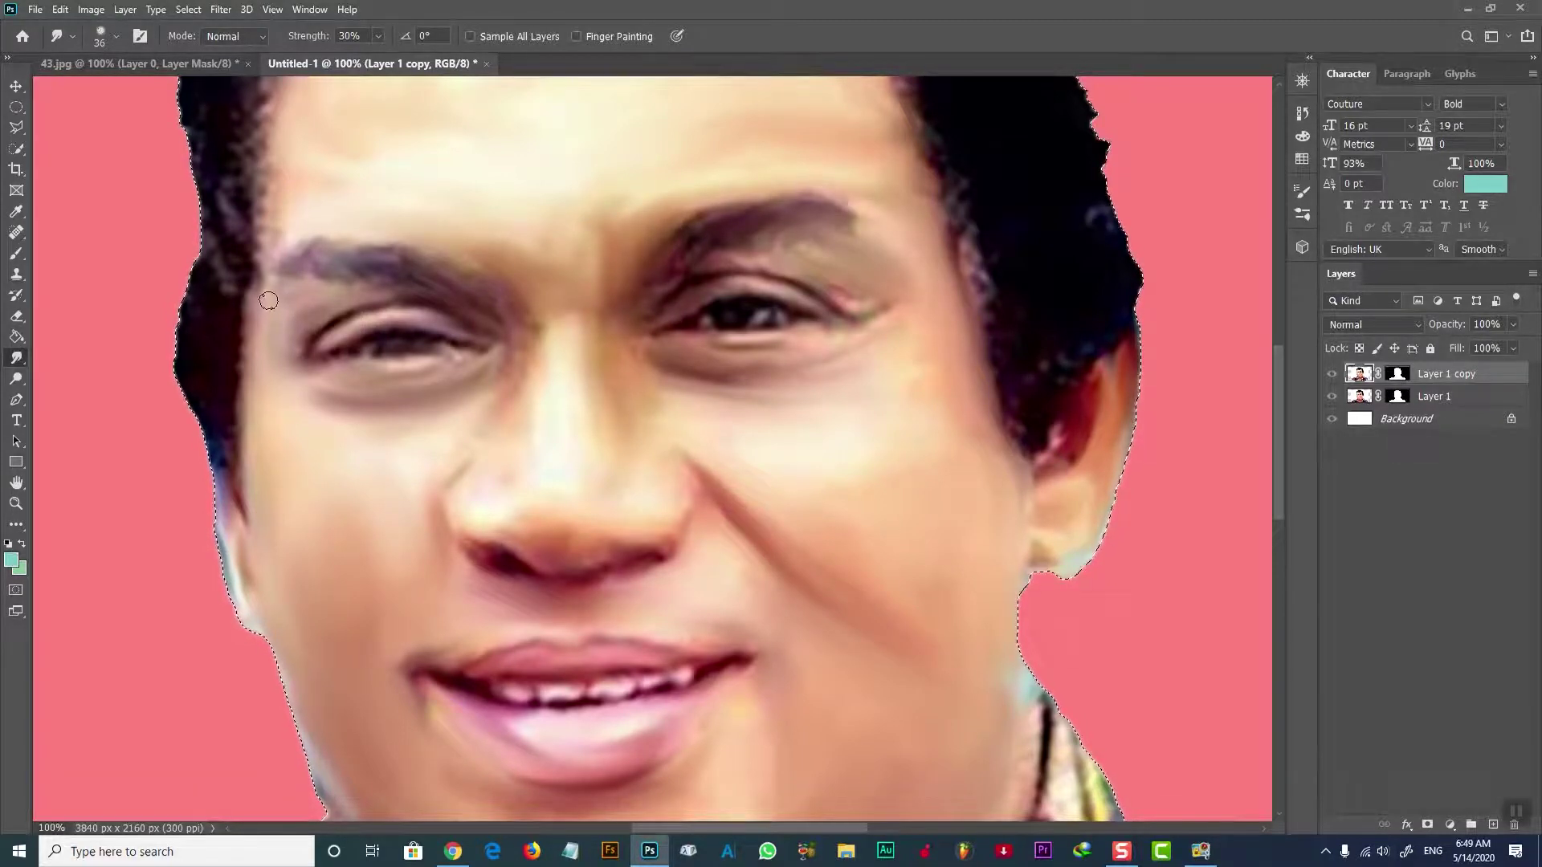
Step: Switch the smudge brush to the Pastel Dark 64 pixels preset and zoom in on the right eye
mouse_move(1279, 474)
left_mouse_down()
mouse_move(1343, 412)
mouse_move(1347, 445)
left_mouse_up()
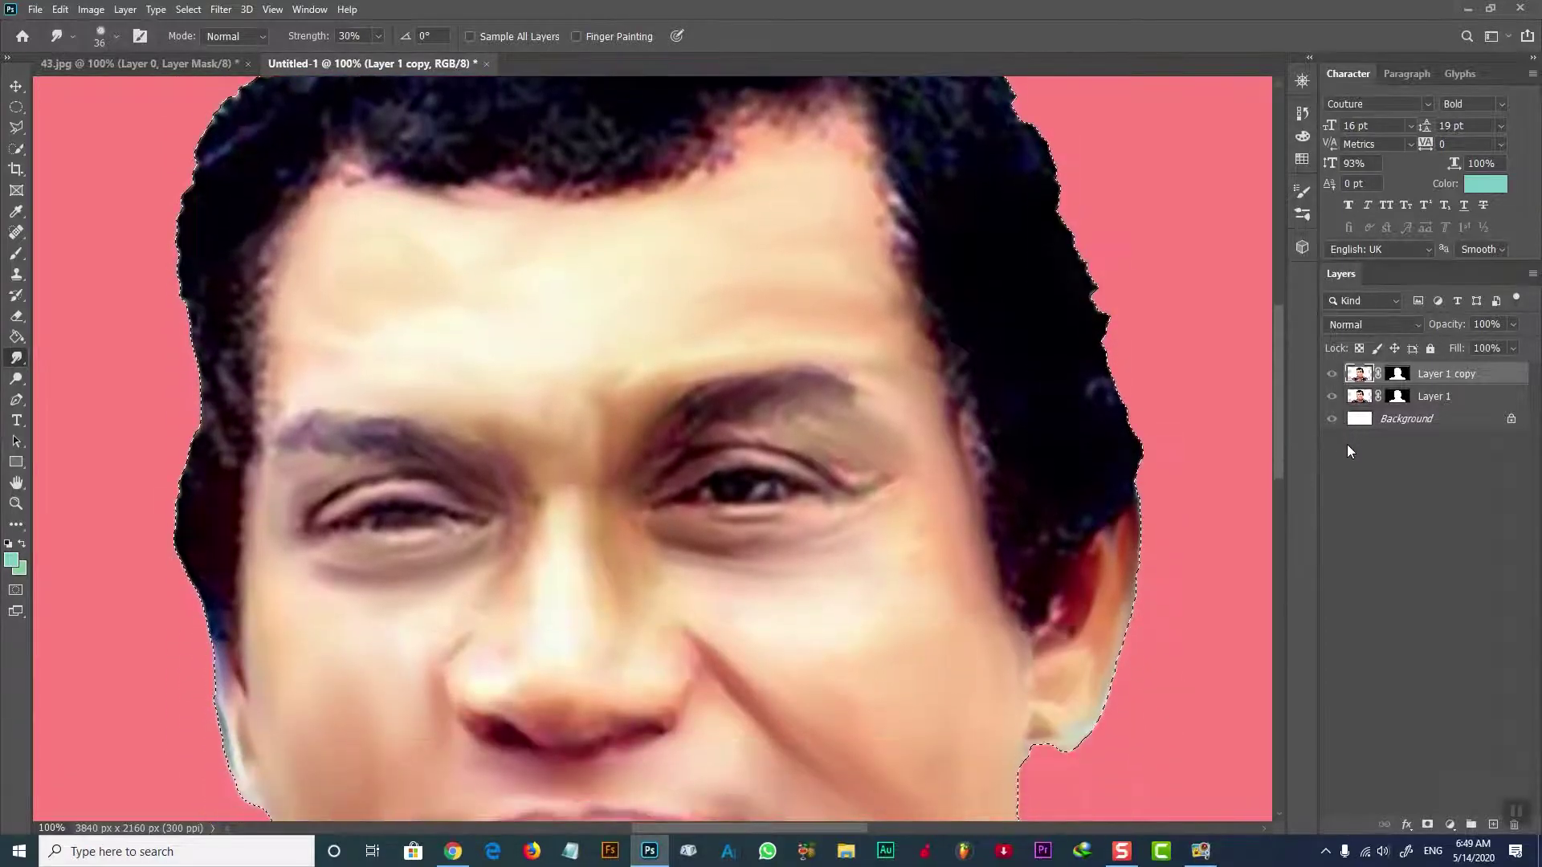
left_click(118, 37)
left_click(130, 542)
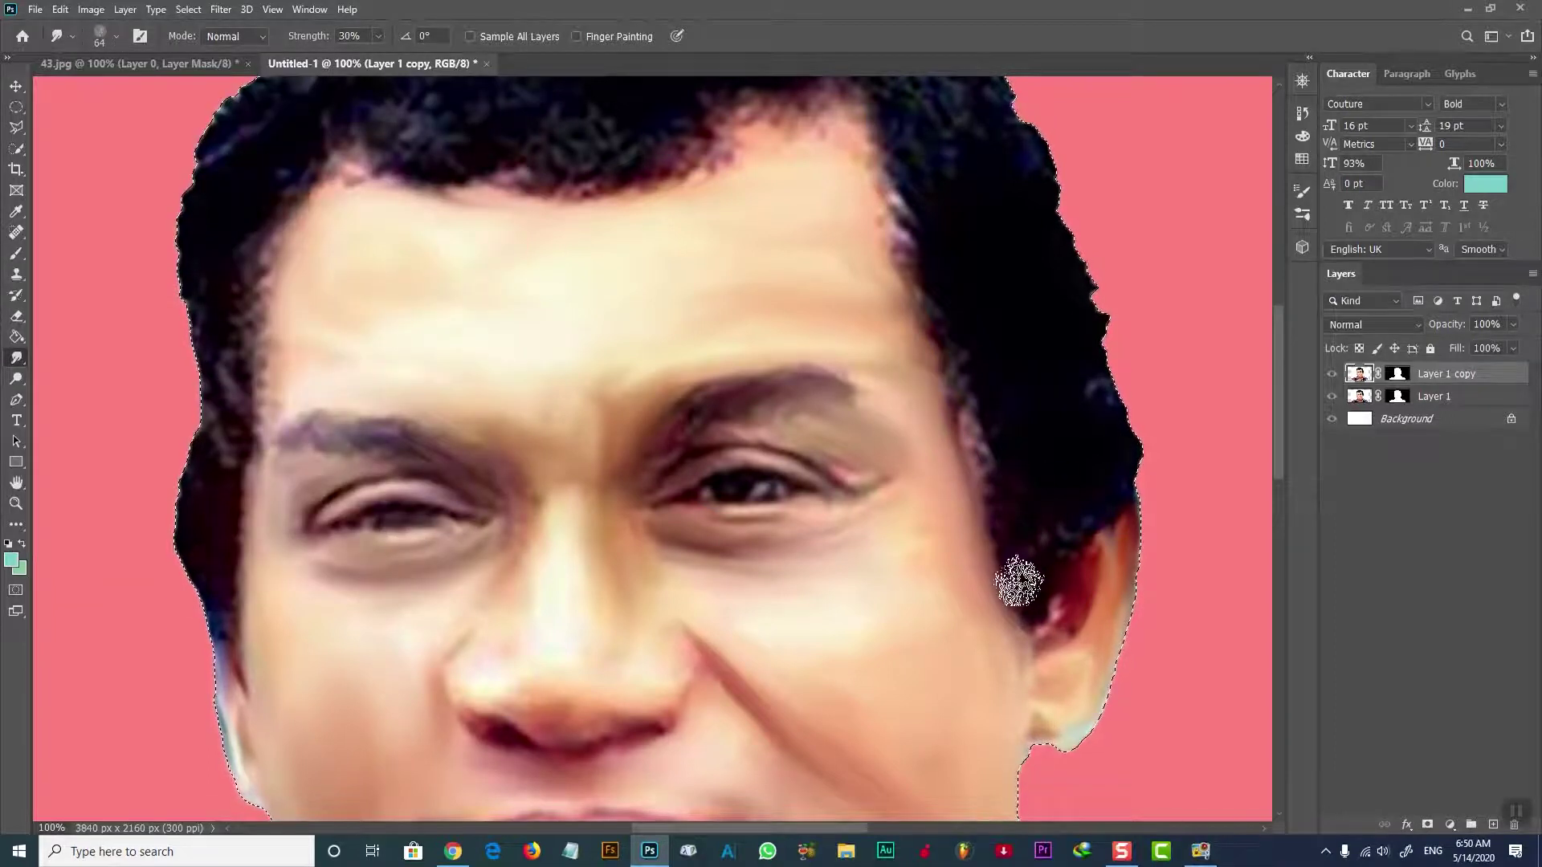
key("ctrl+plus")
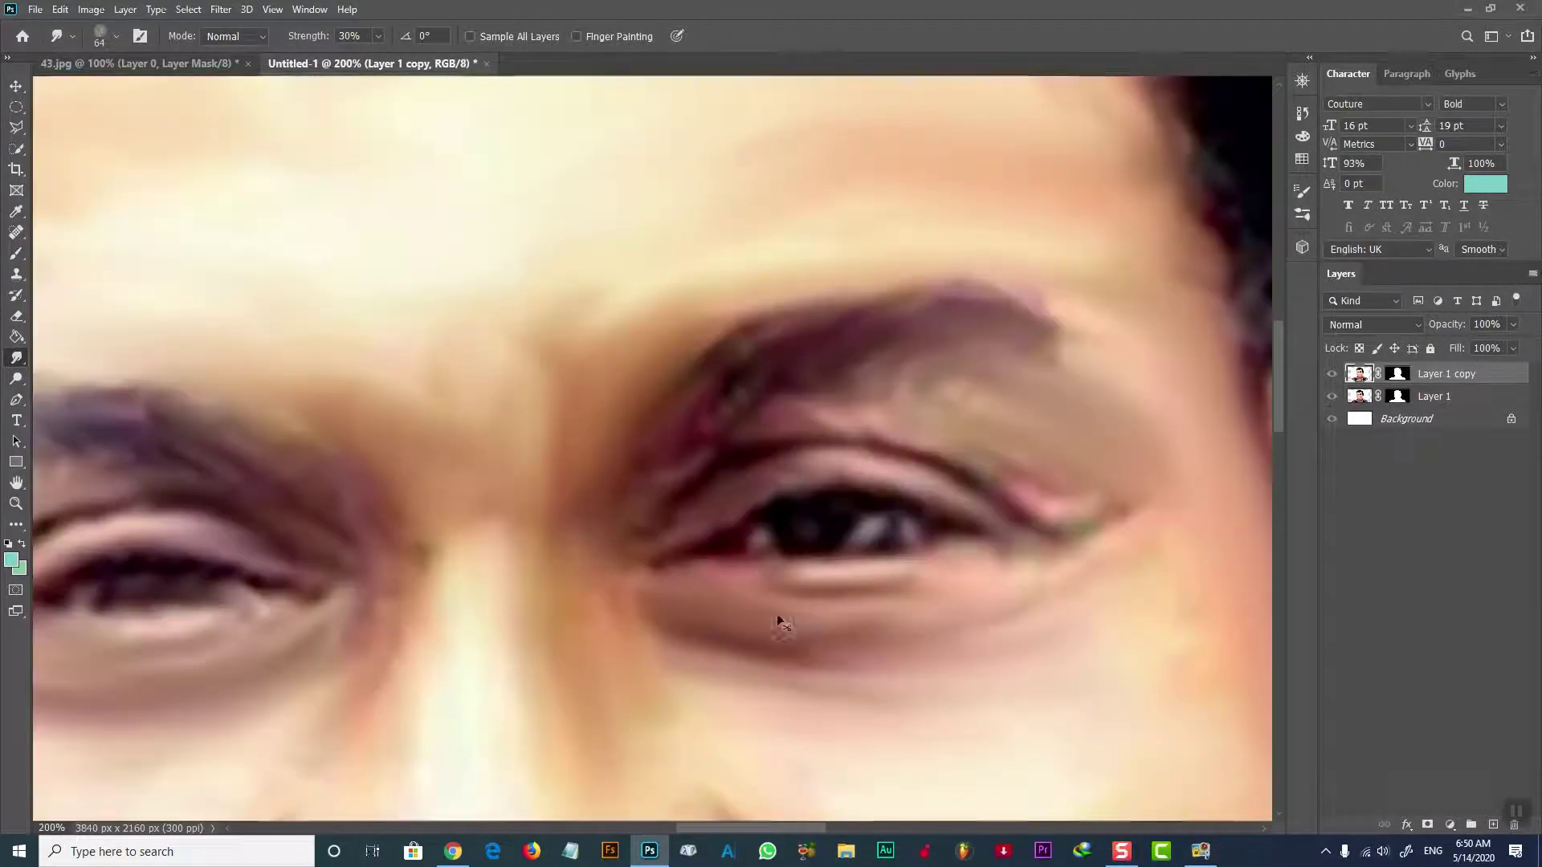
scroll(913, 715, "right", 3)
scroll(913, 715, "right", 3)
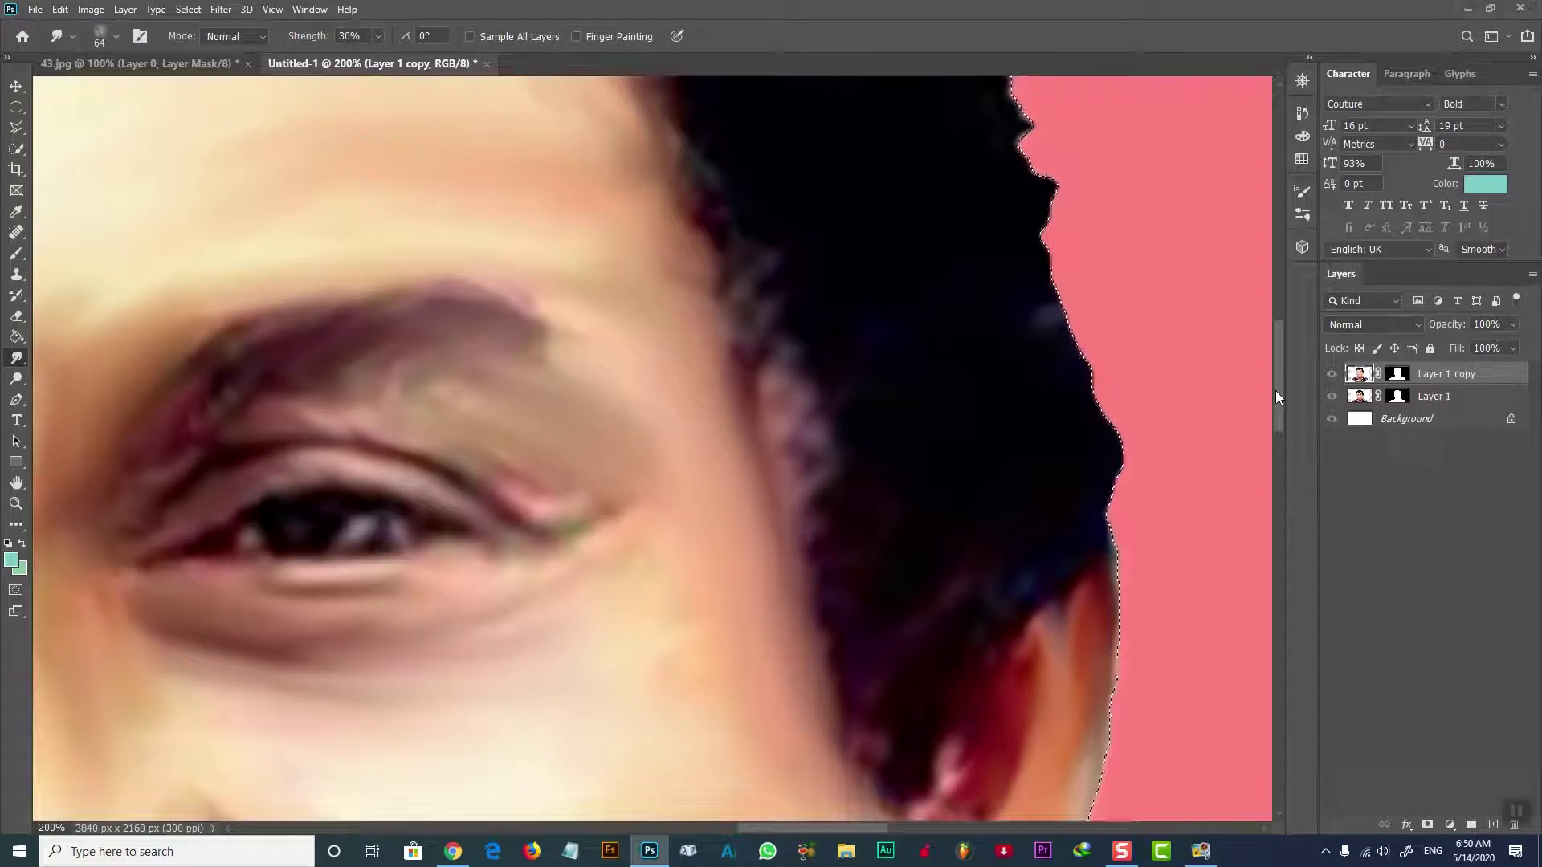
Step: Pan around the hair at 200% and smudge along its outer edge against the pink background
scroll(836, 481, "up", 3)
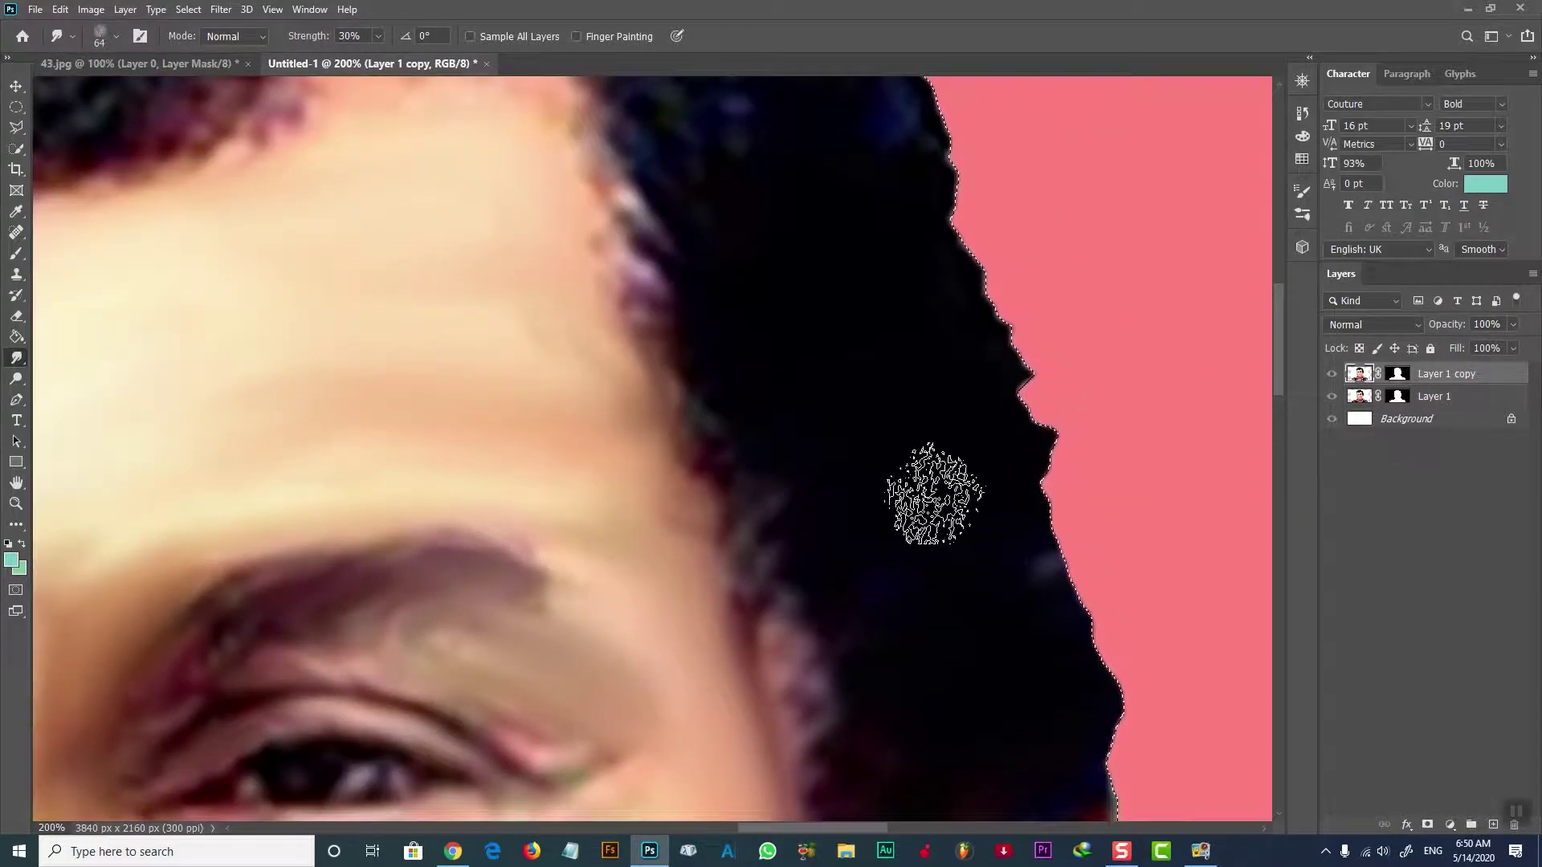
key("ctrl+minus")
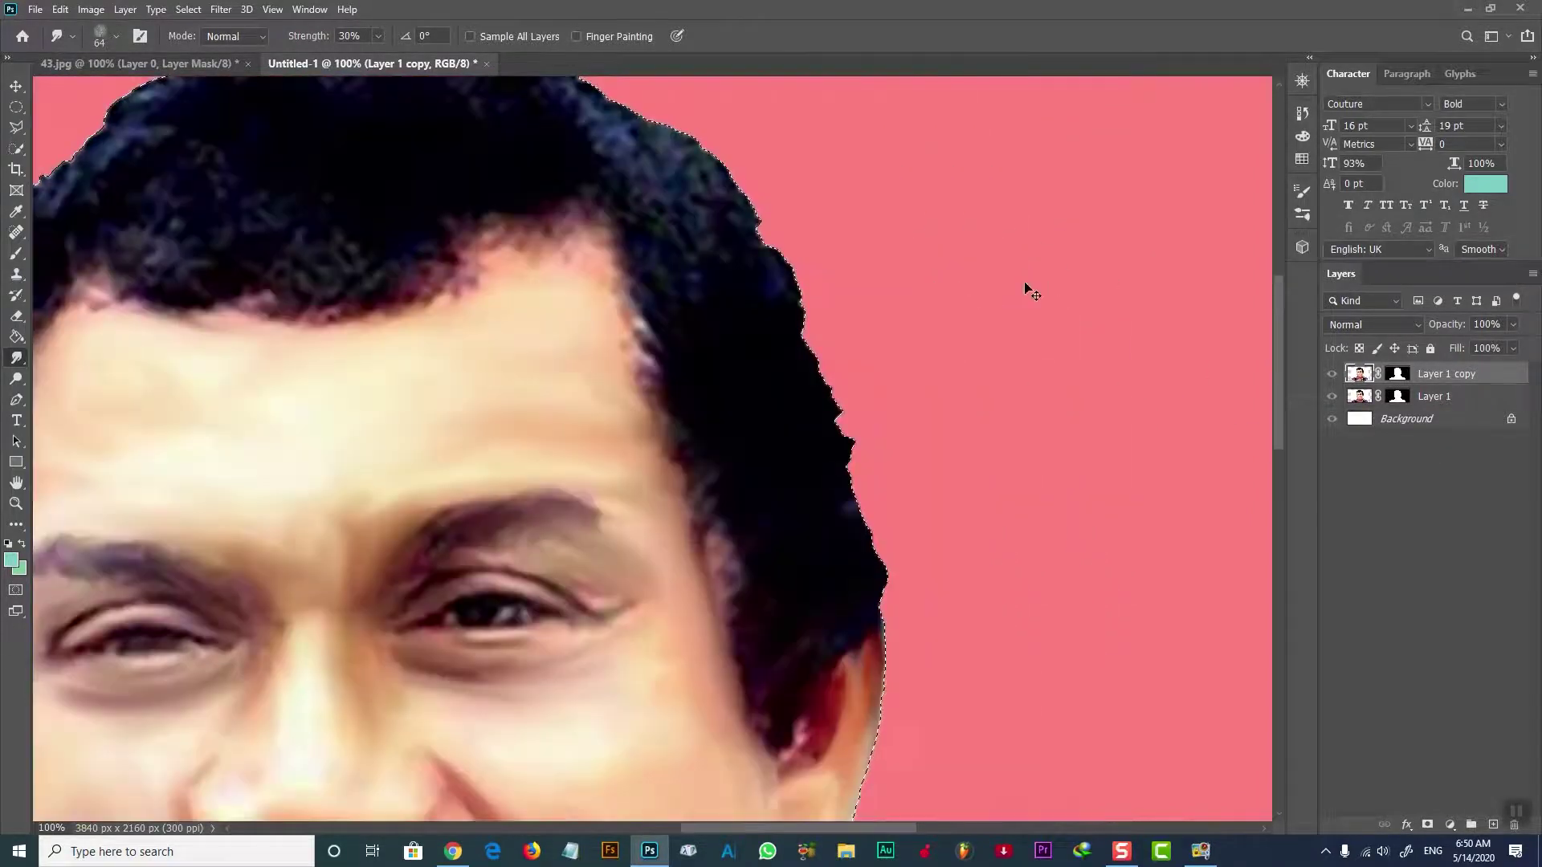
key("ctrl+minus")
key("ctrl+plus")
key("ctrl+plus")
scroll(1044, 401, "up", 1)
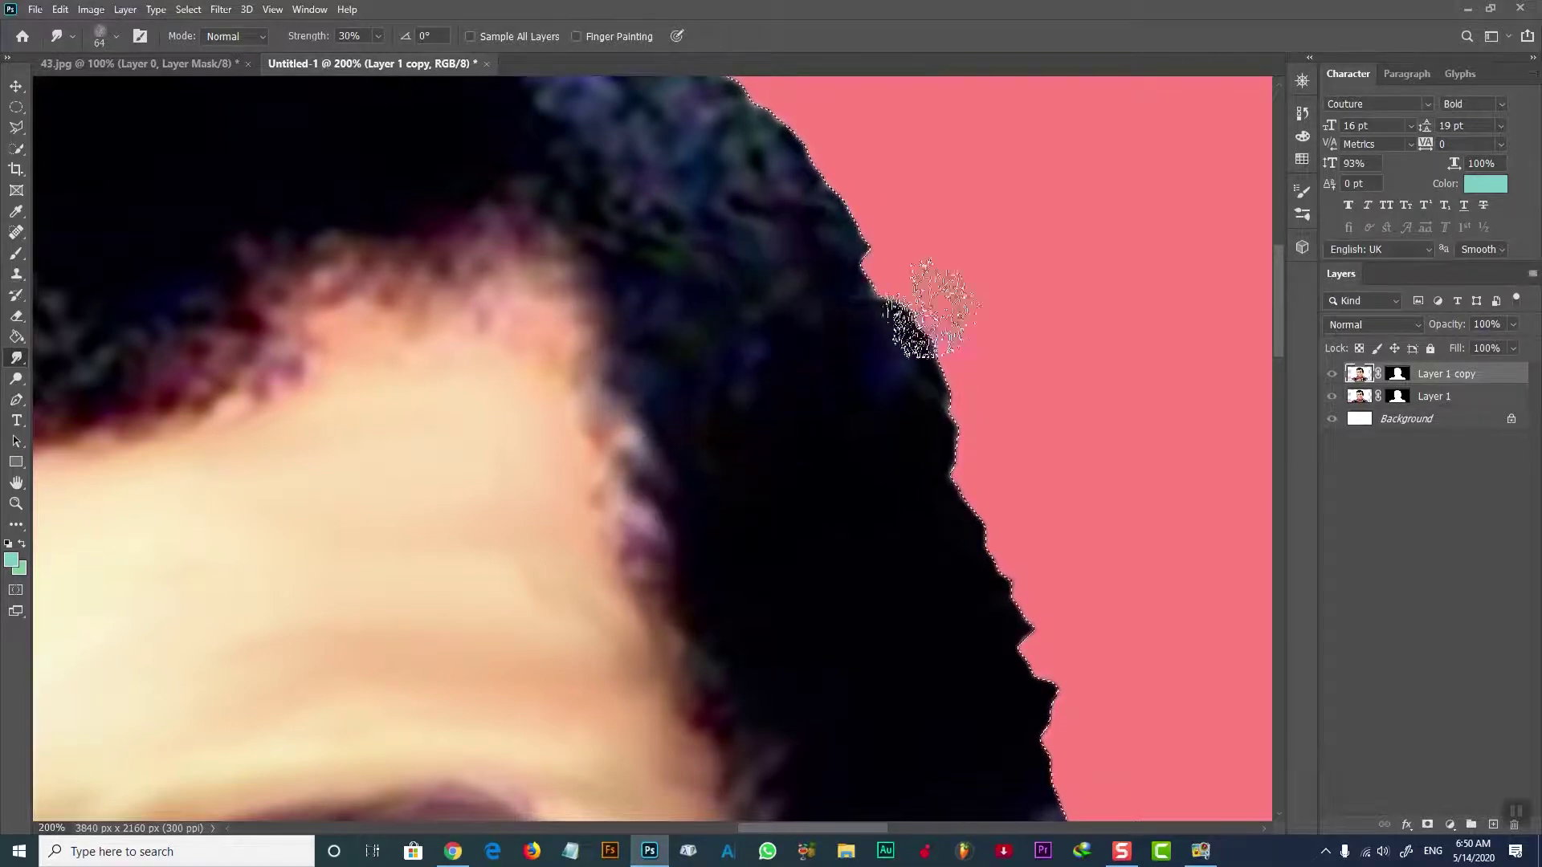
scroll(1277, 332, "up", 5)
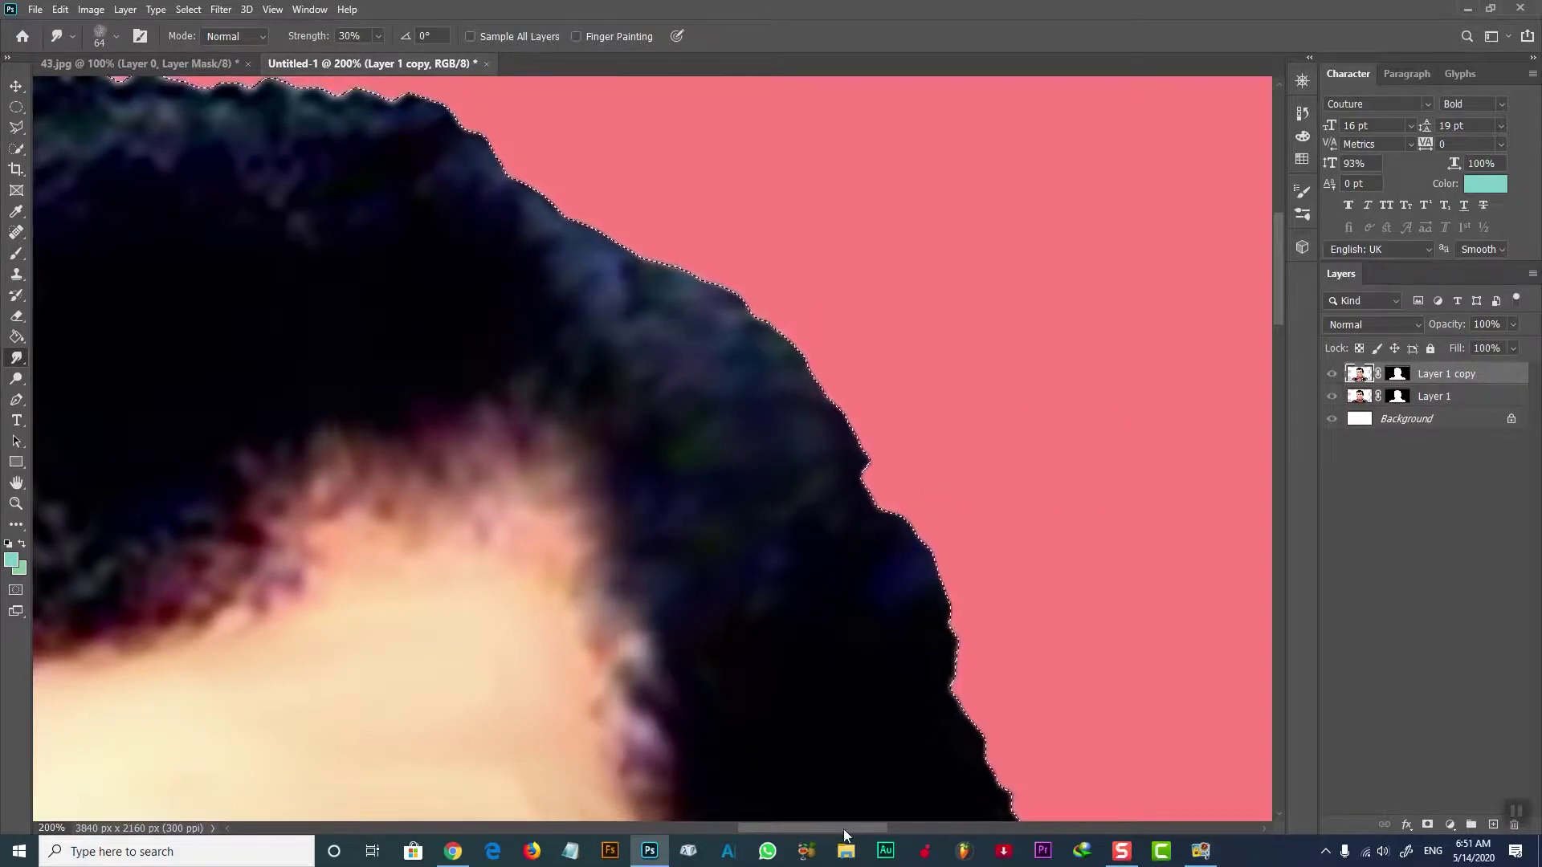
left_click_drag(407, 434, 749, 428)
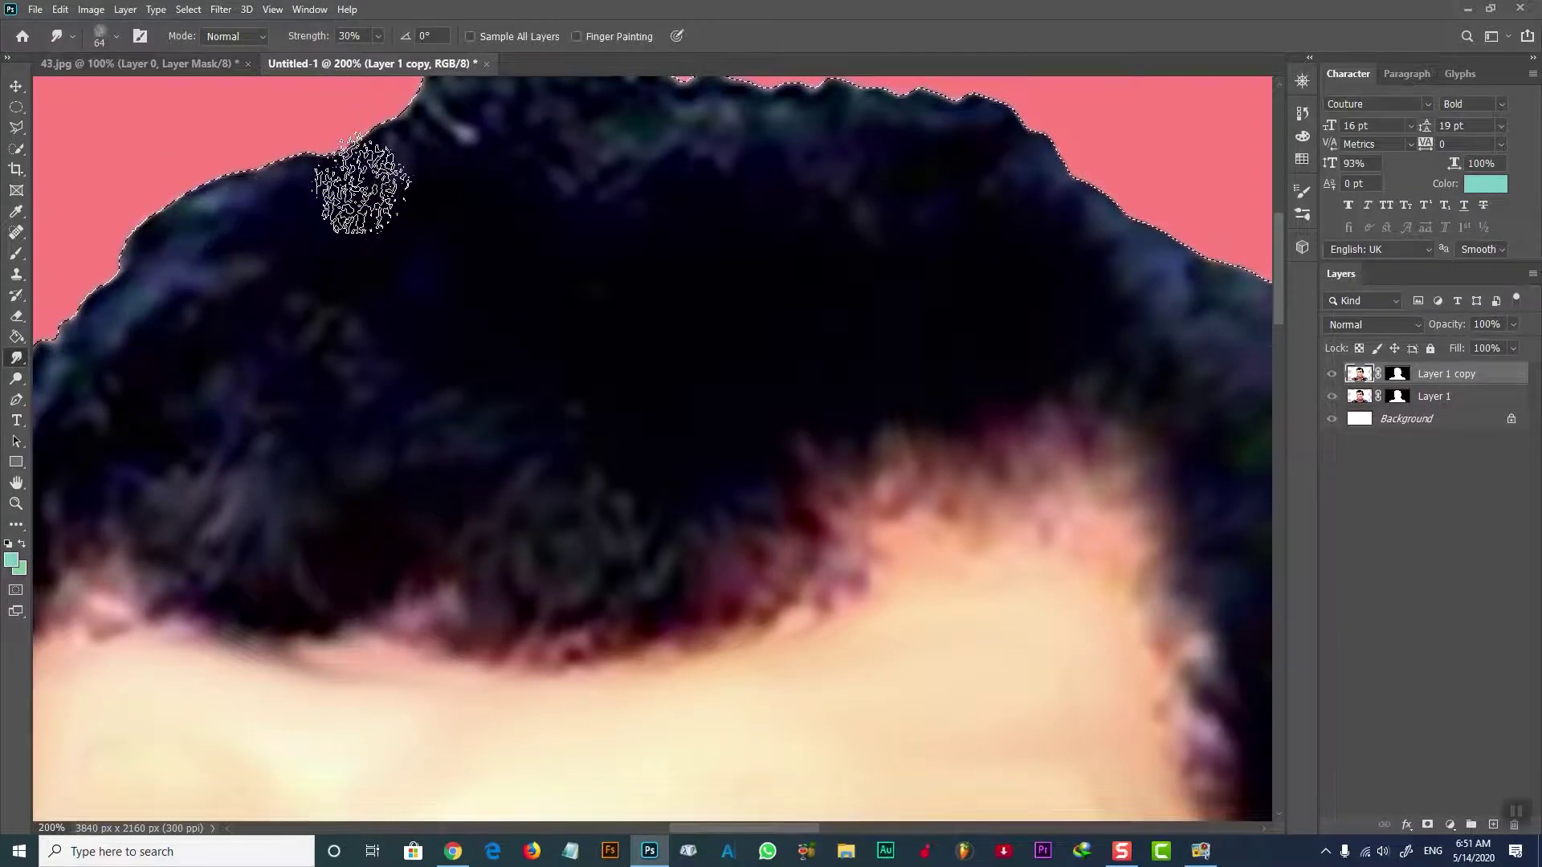
scroll(1205, 257, "up", 3)
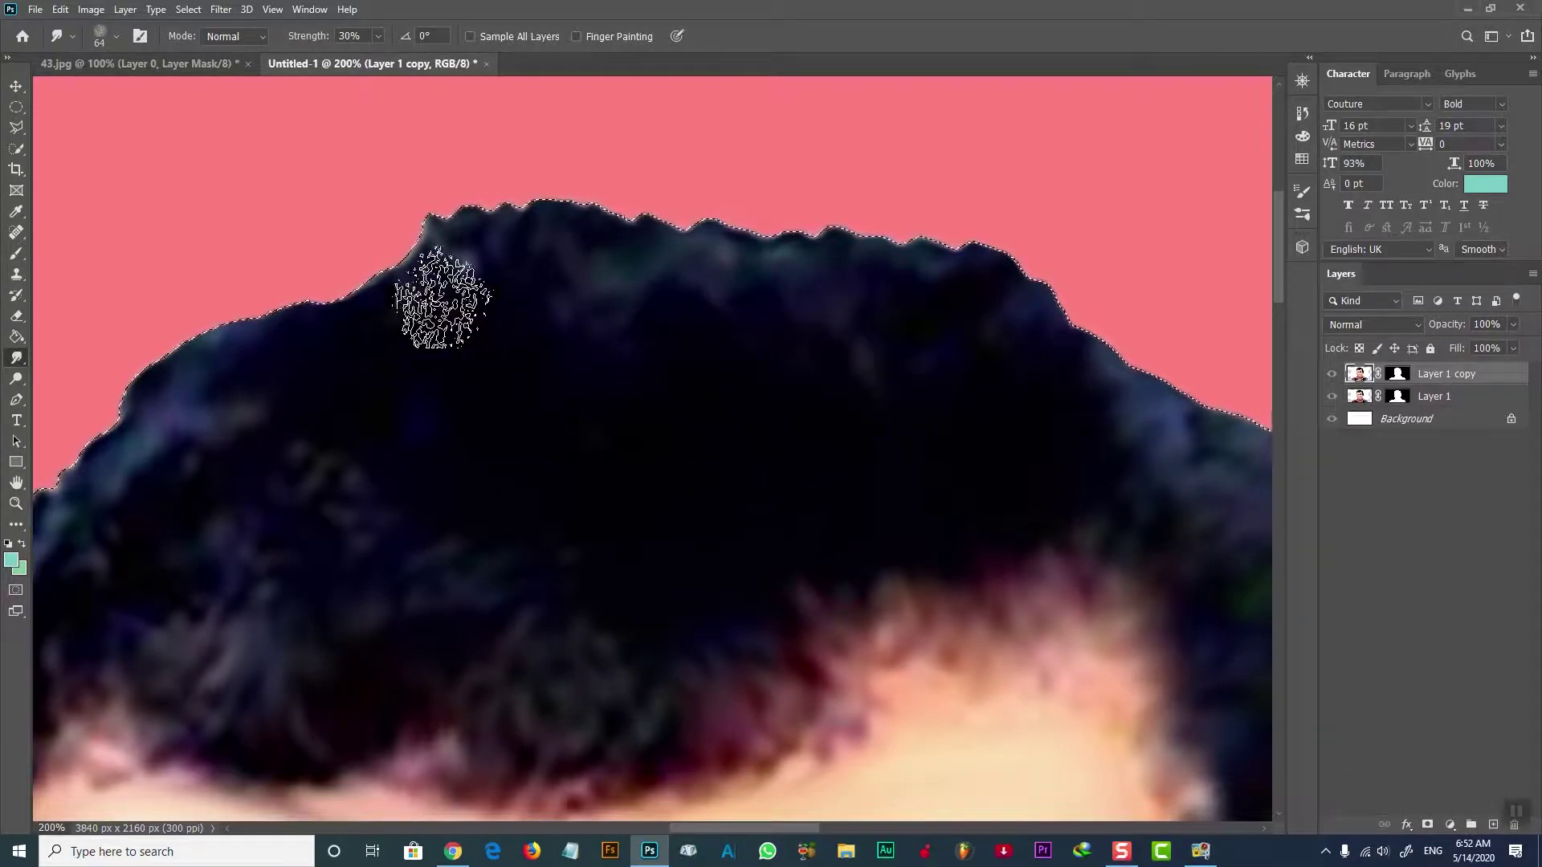
left_click_drag(713, 827, 675, 826)
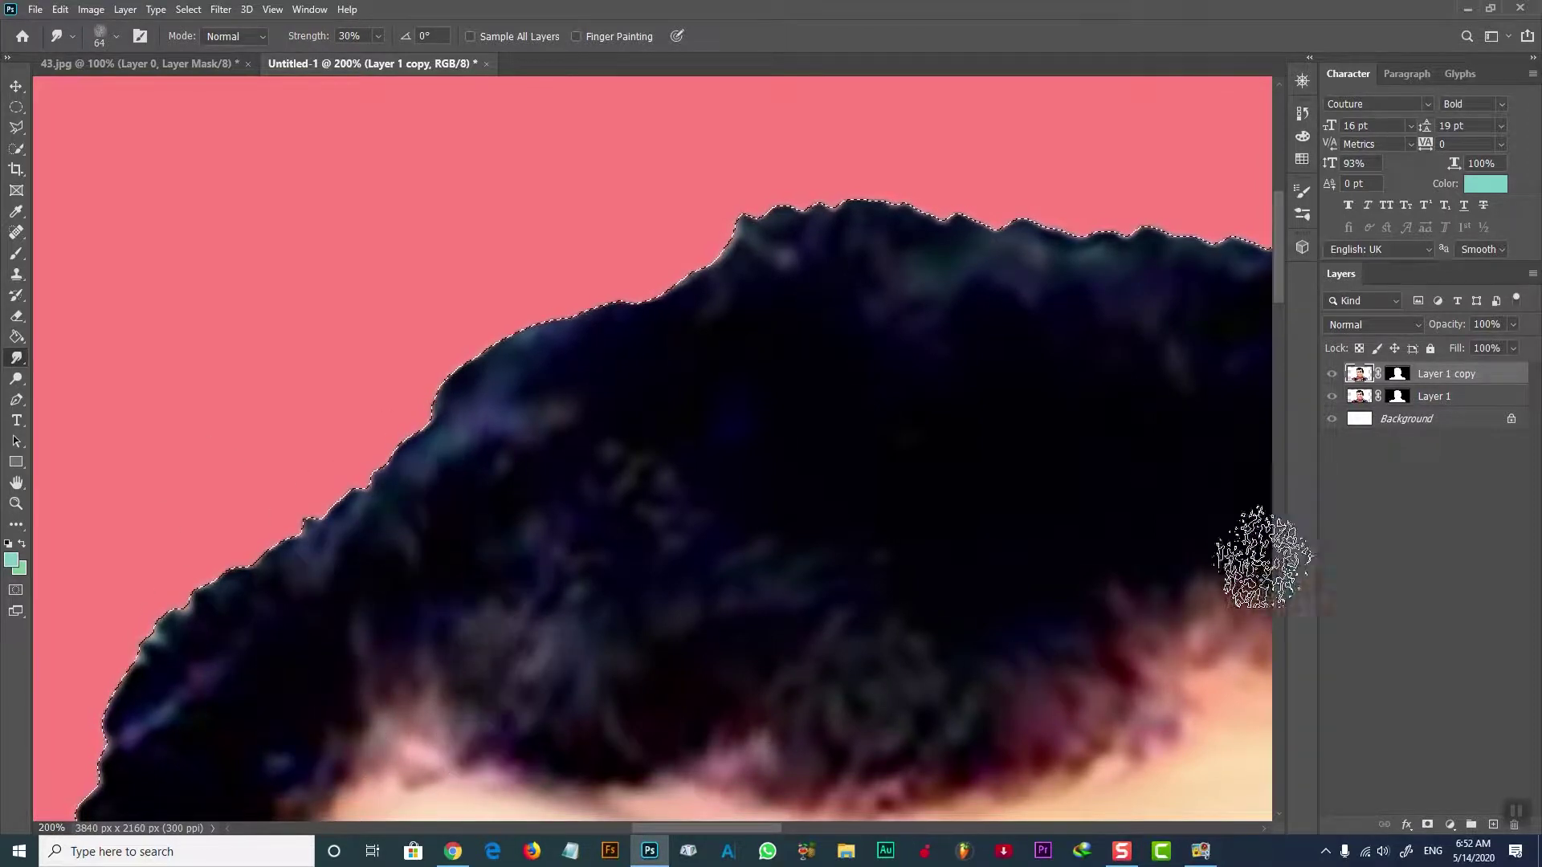
left_click_drag(1279, 274, 1279, 317)
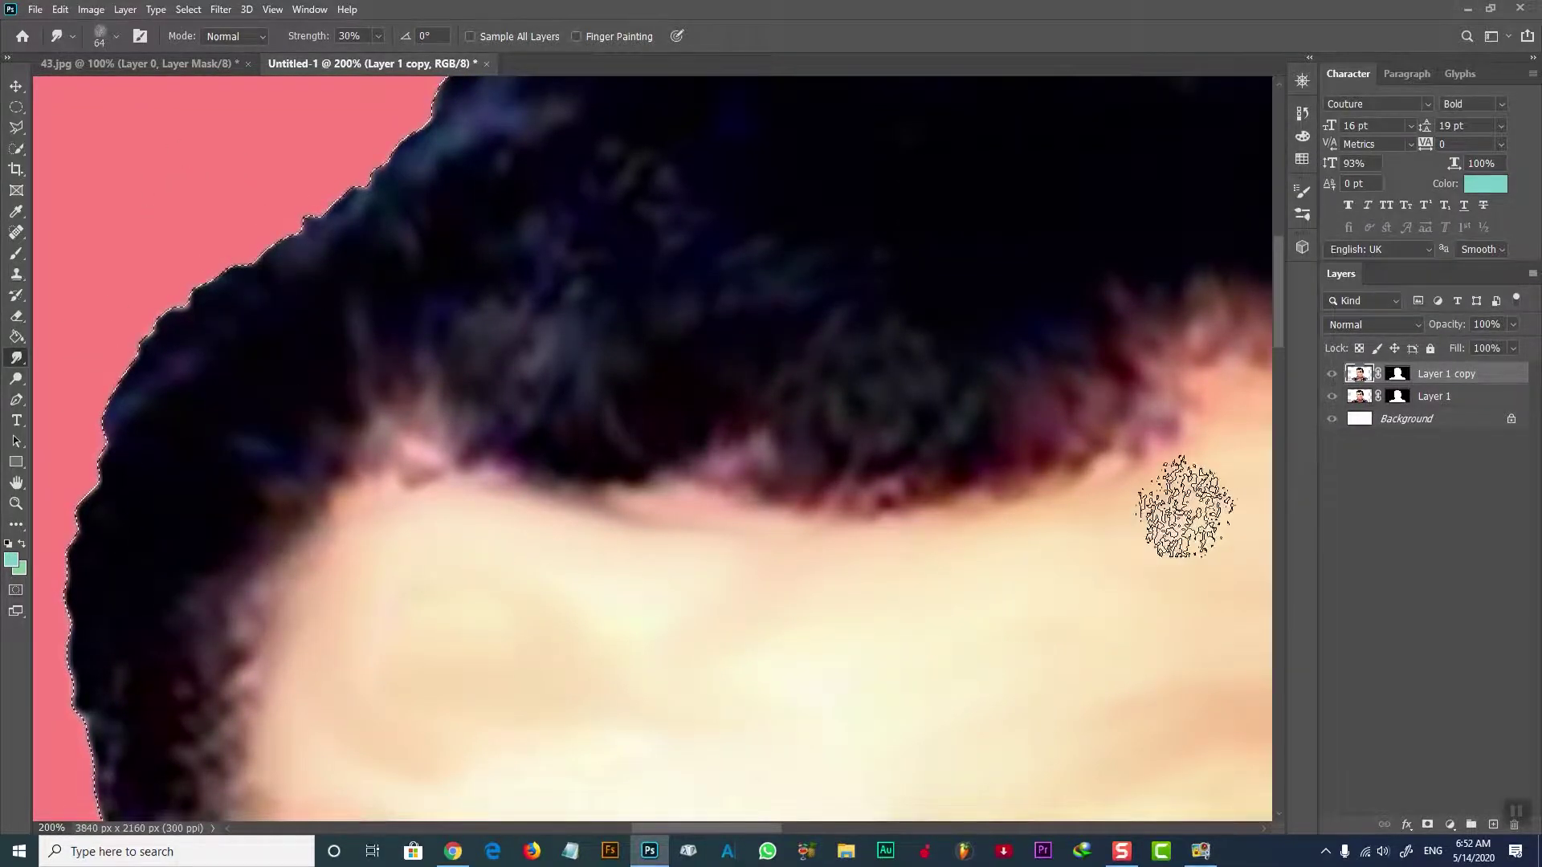
Step: Smudge the hair and cheek edge down the left side of the face, then zoom out
scroll(1274, 354, "down", 5)
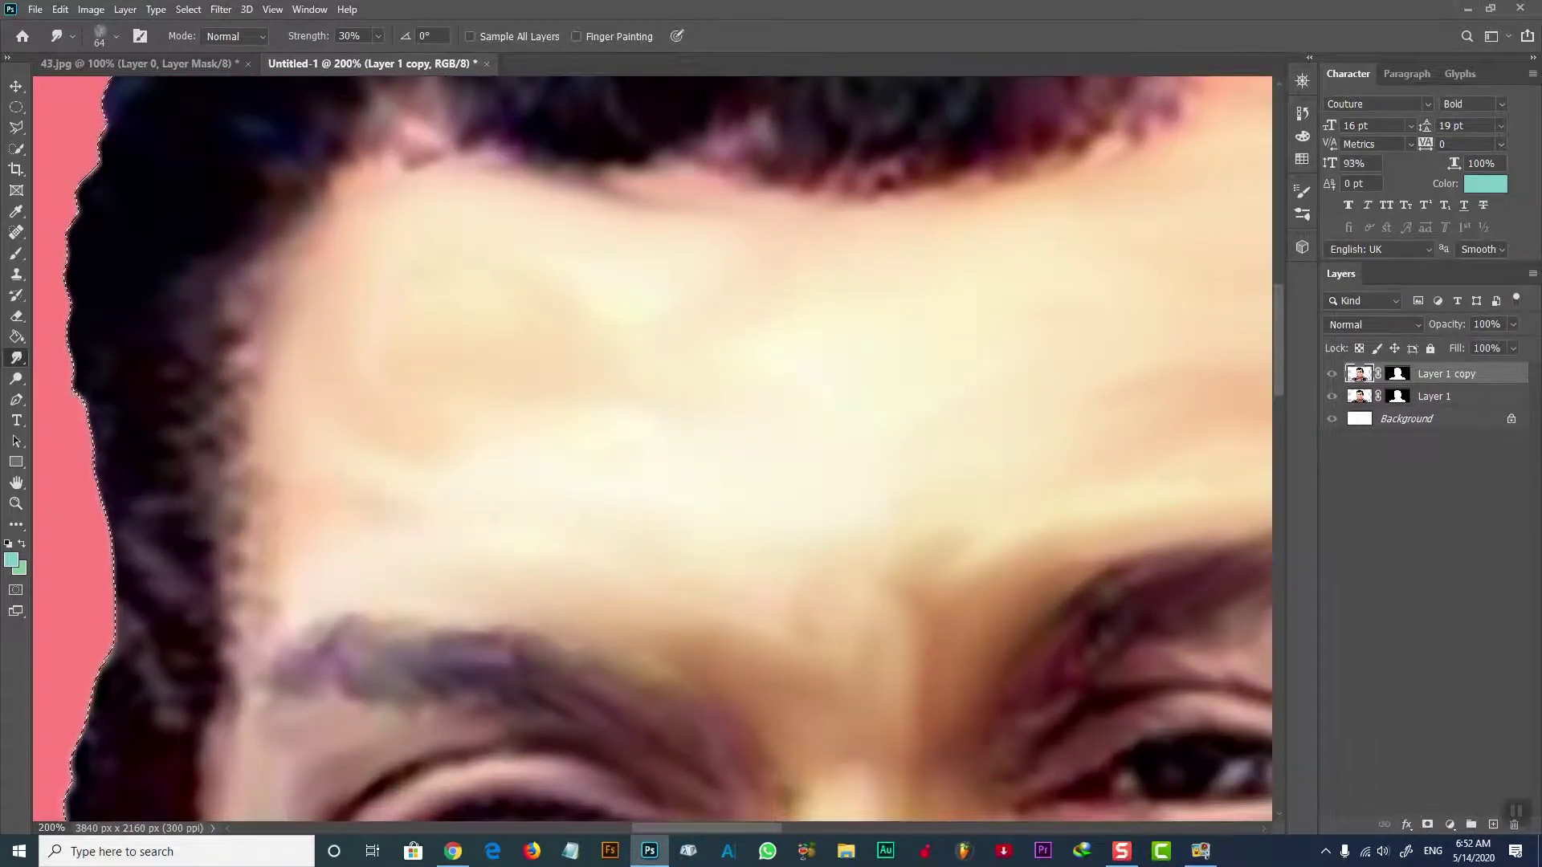
left_click_drag(1275, 286, 1285, 332)
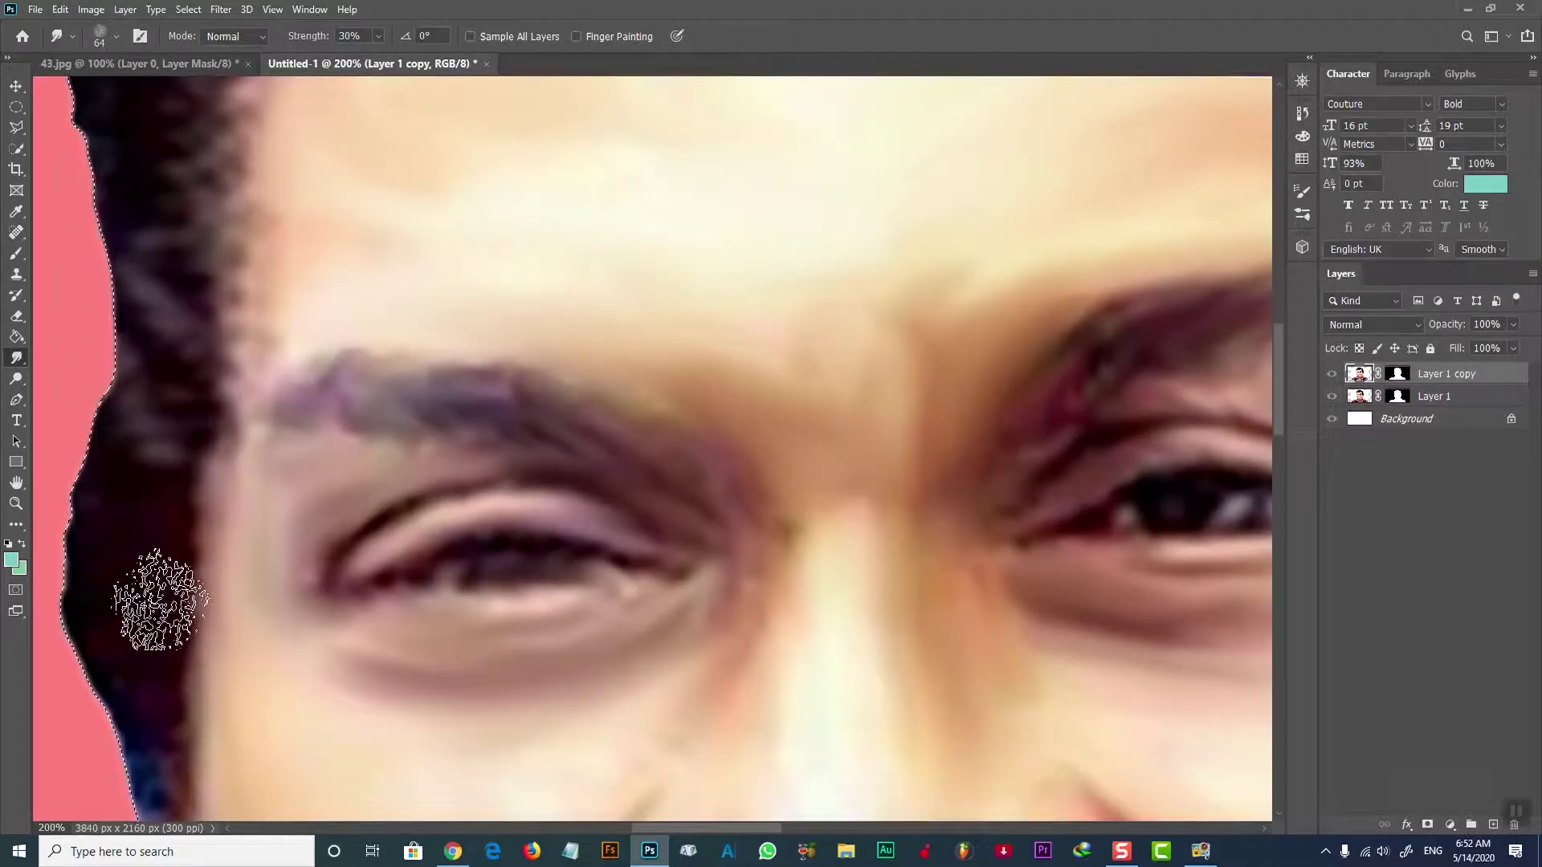
mouse_move(1277, 355)
left_mouse_down()
mouse_move(1291, 416)
mouse_move(1288, 402)
left_mouse_up()
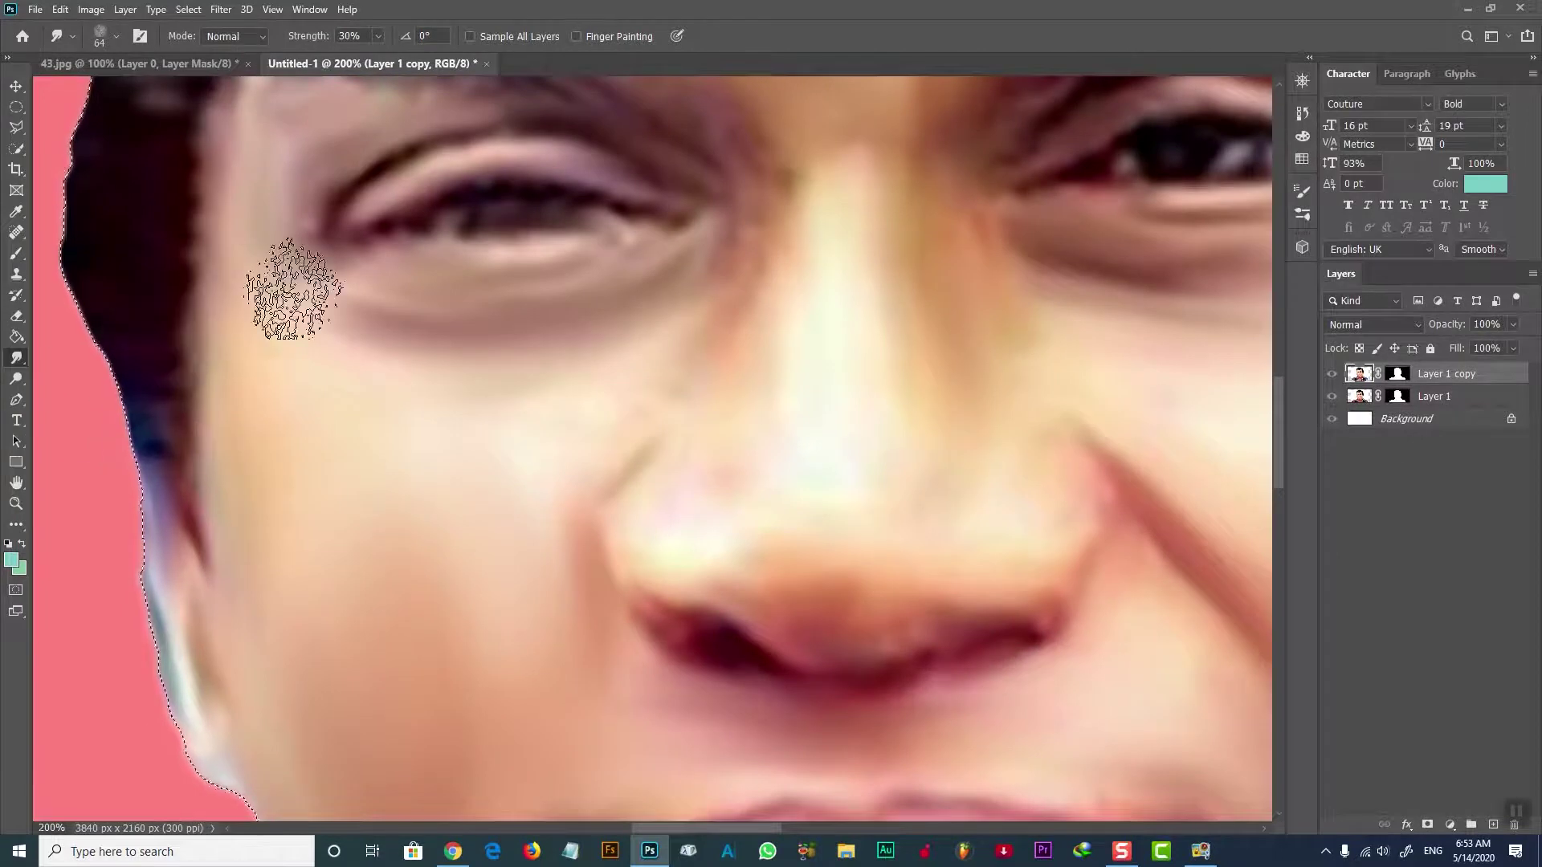
key("ctrl+minus")
key("ctrl+minus")
key("ctrl+minus")
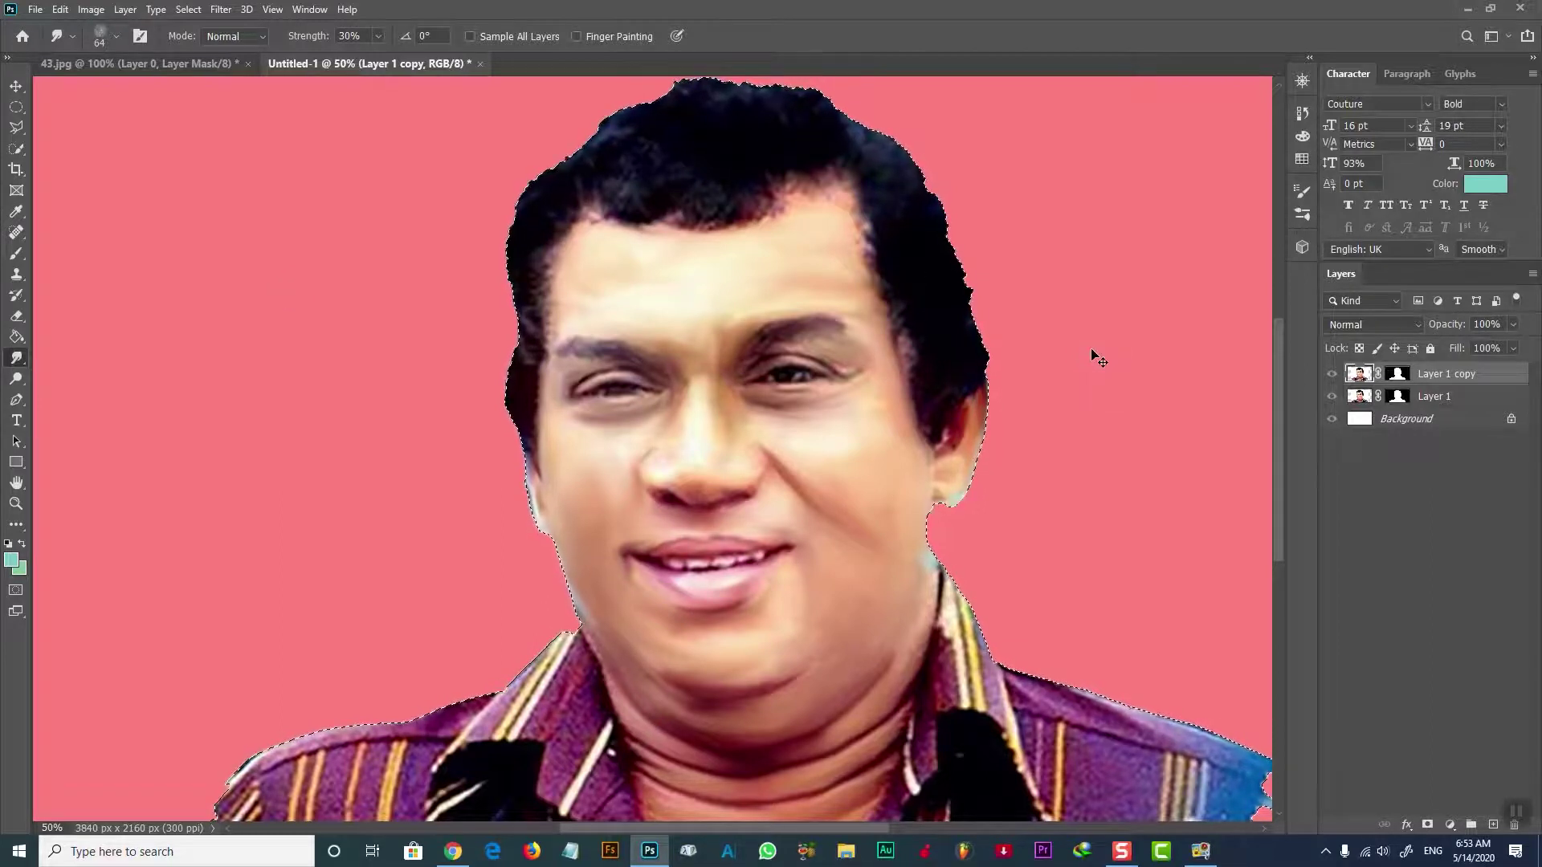
key("ctrl+plus")
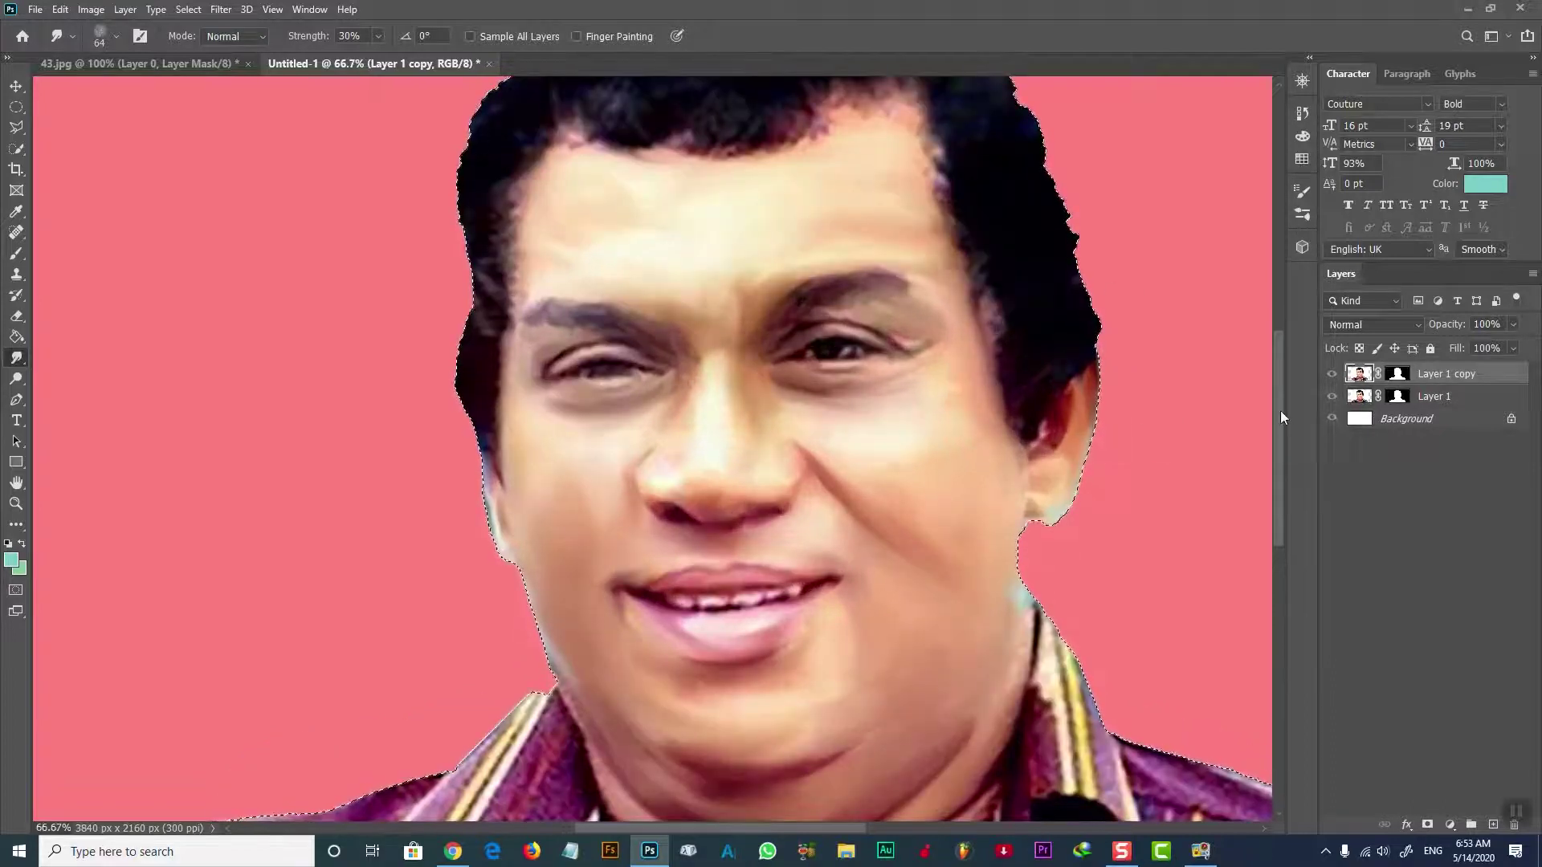
scroll(1124, 321, "up", 2)
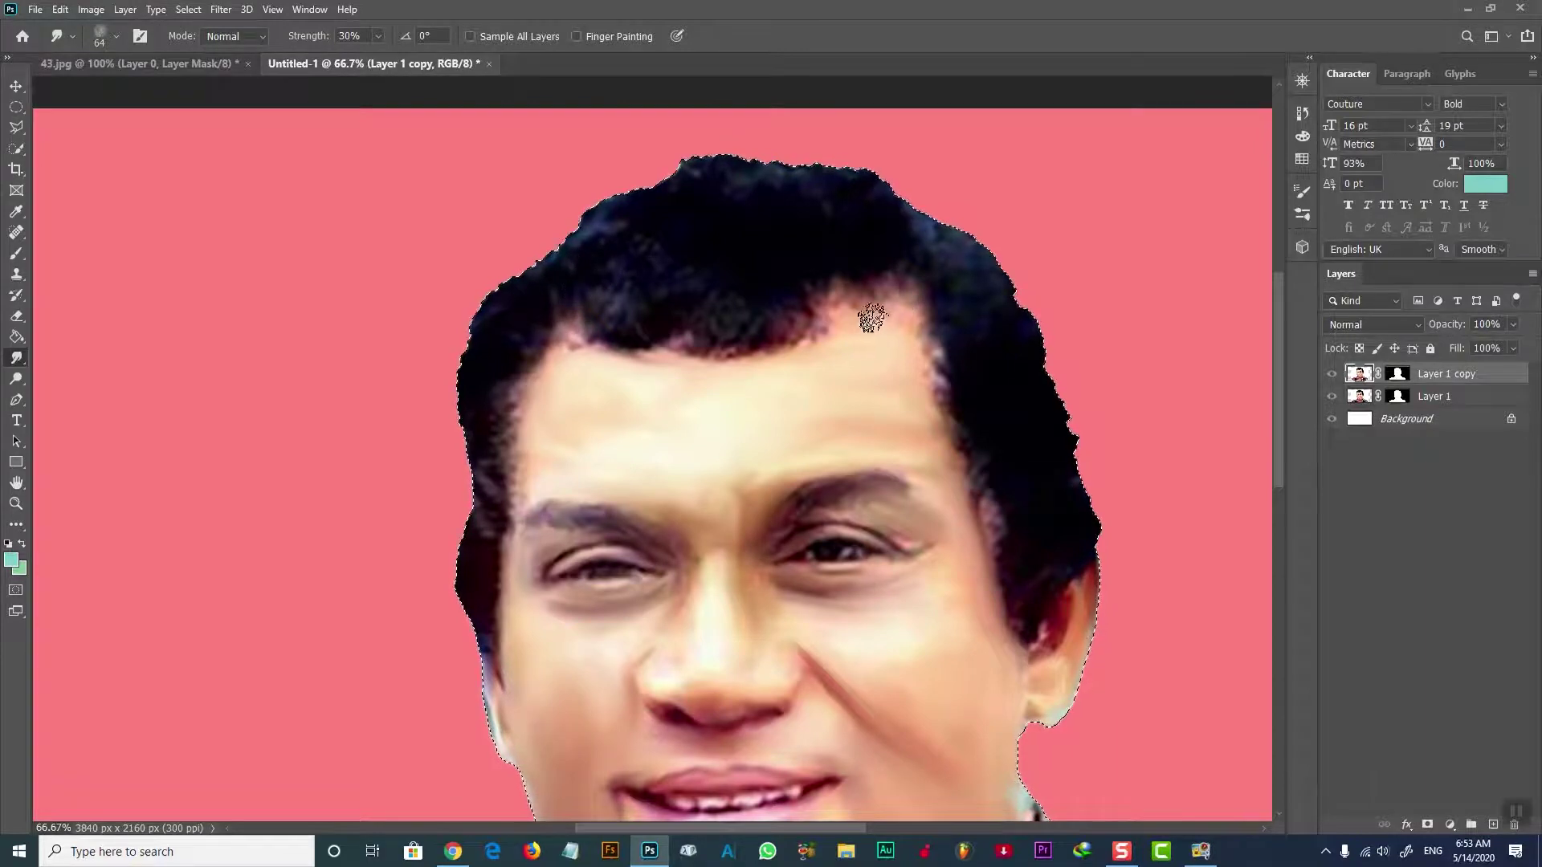
key("ctrl+minus")
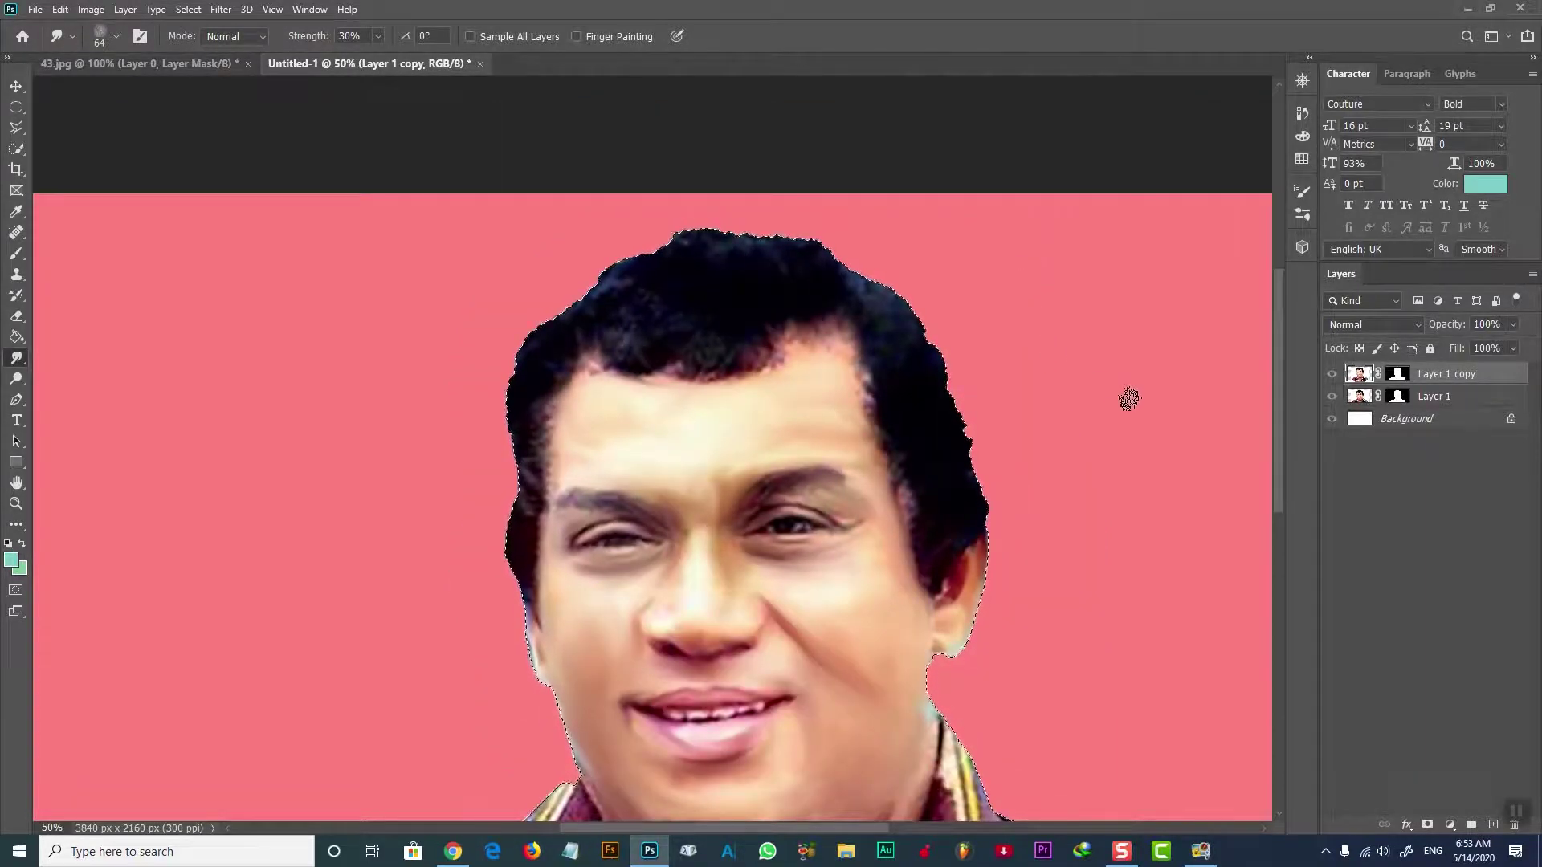
scroll(1266, 427, "down", 2)
scroll(1205, 434, "up", 1)
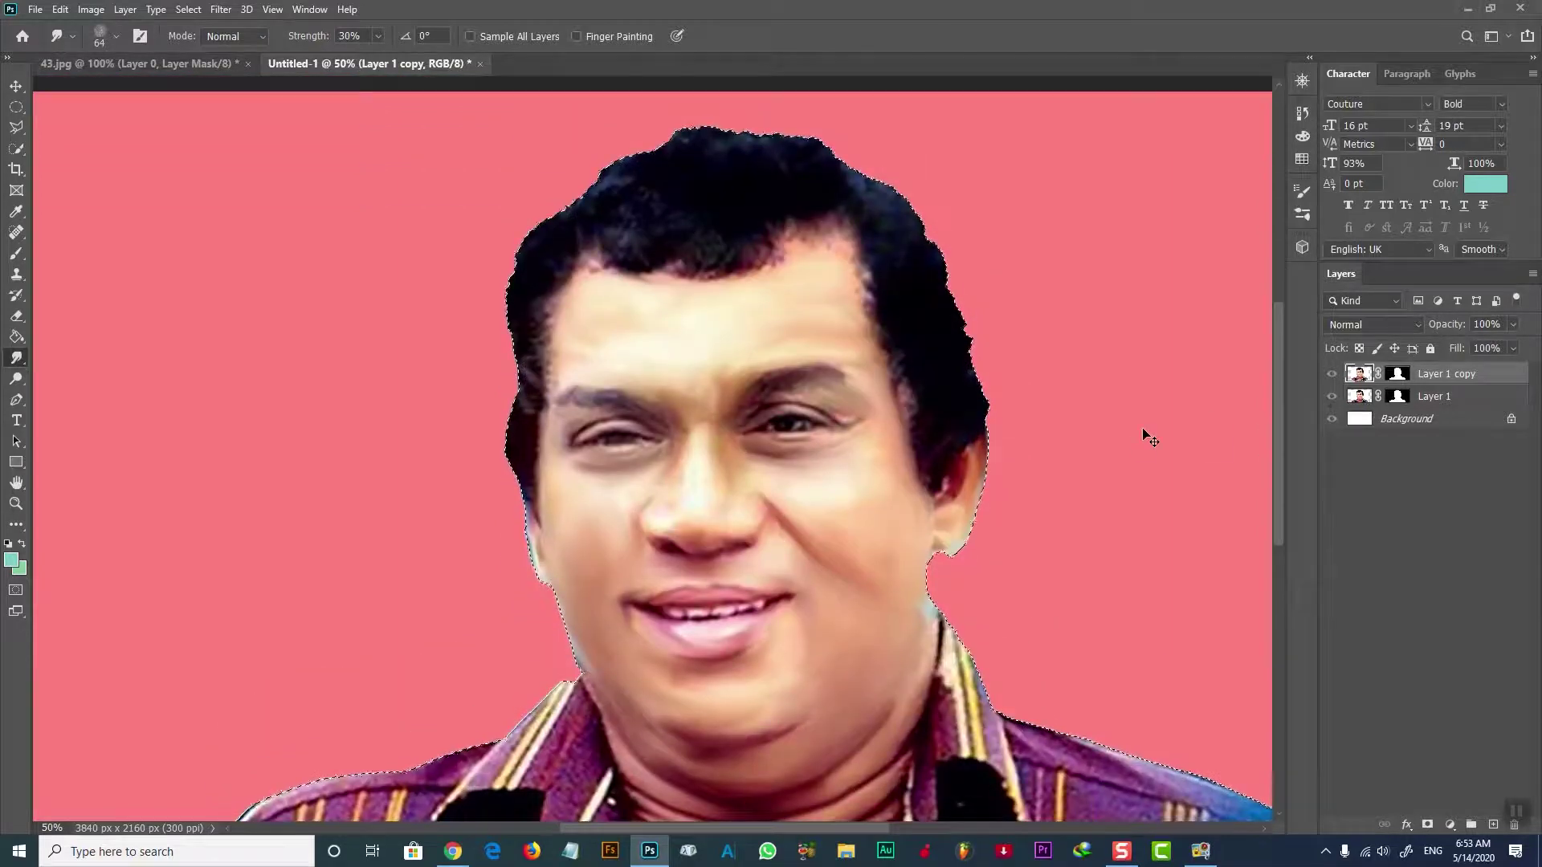
key("ctrl+1")
scroll(852, 813, "right", 3)
Step: Switch to the Smoothing Smudge Brush at 60% strength and smudge the hair beside the right ear
scroll(852, 813, "right", 2)
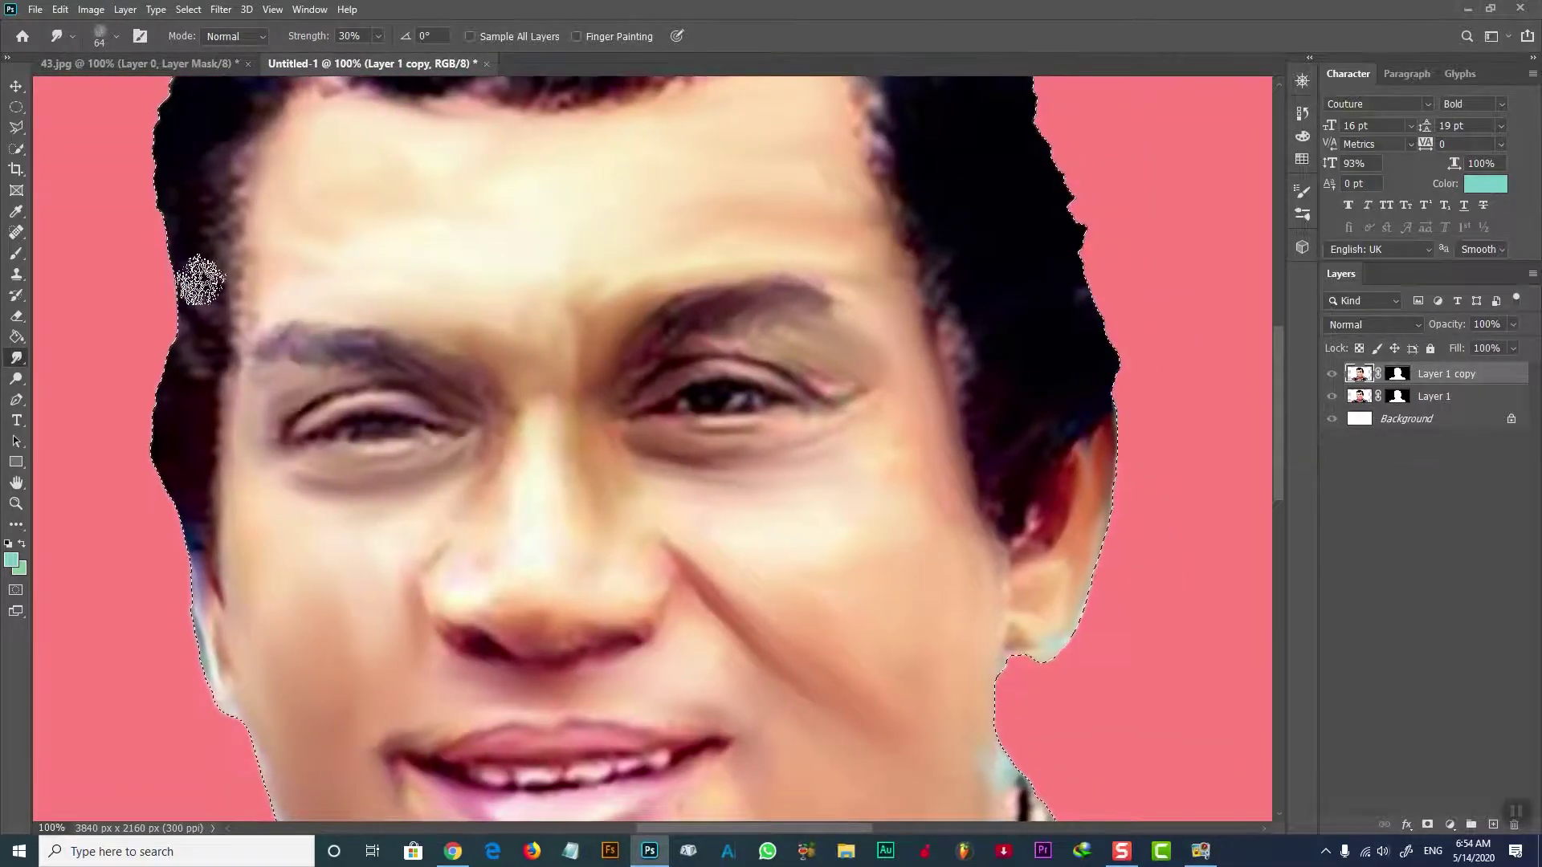
left_click(100, 37)
left_click(126, 447)
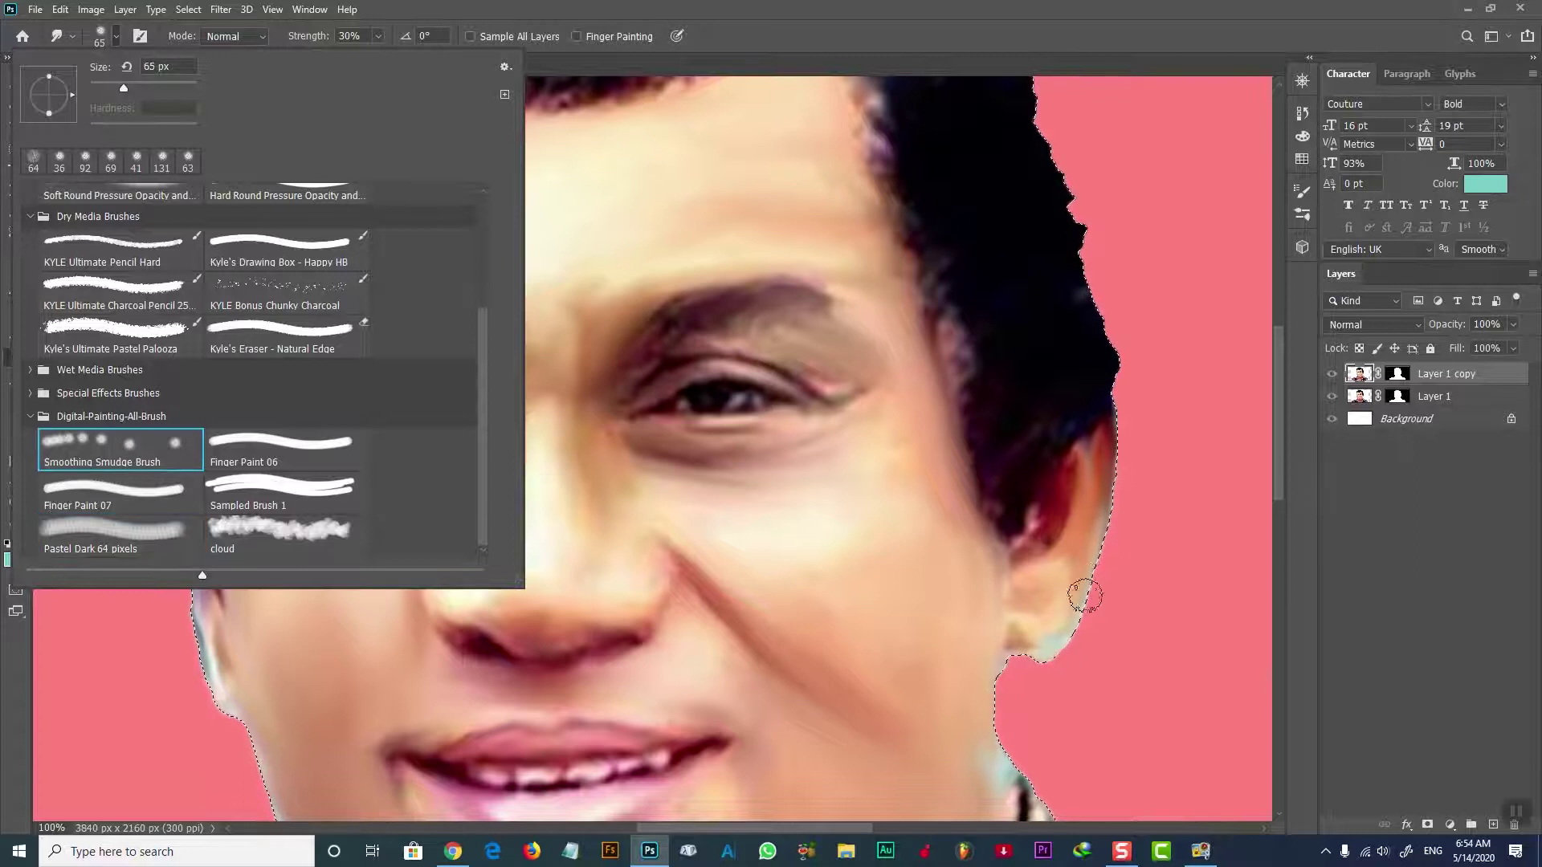
left_click(1081, 566)
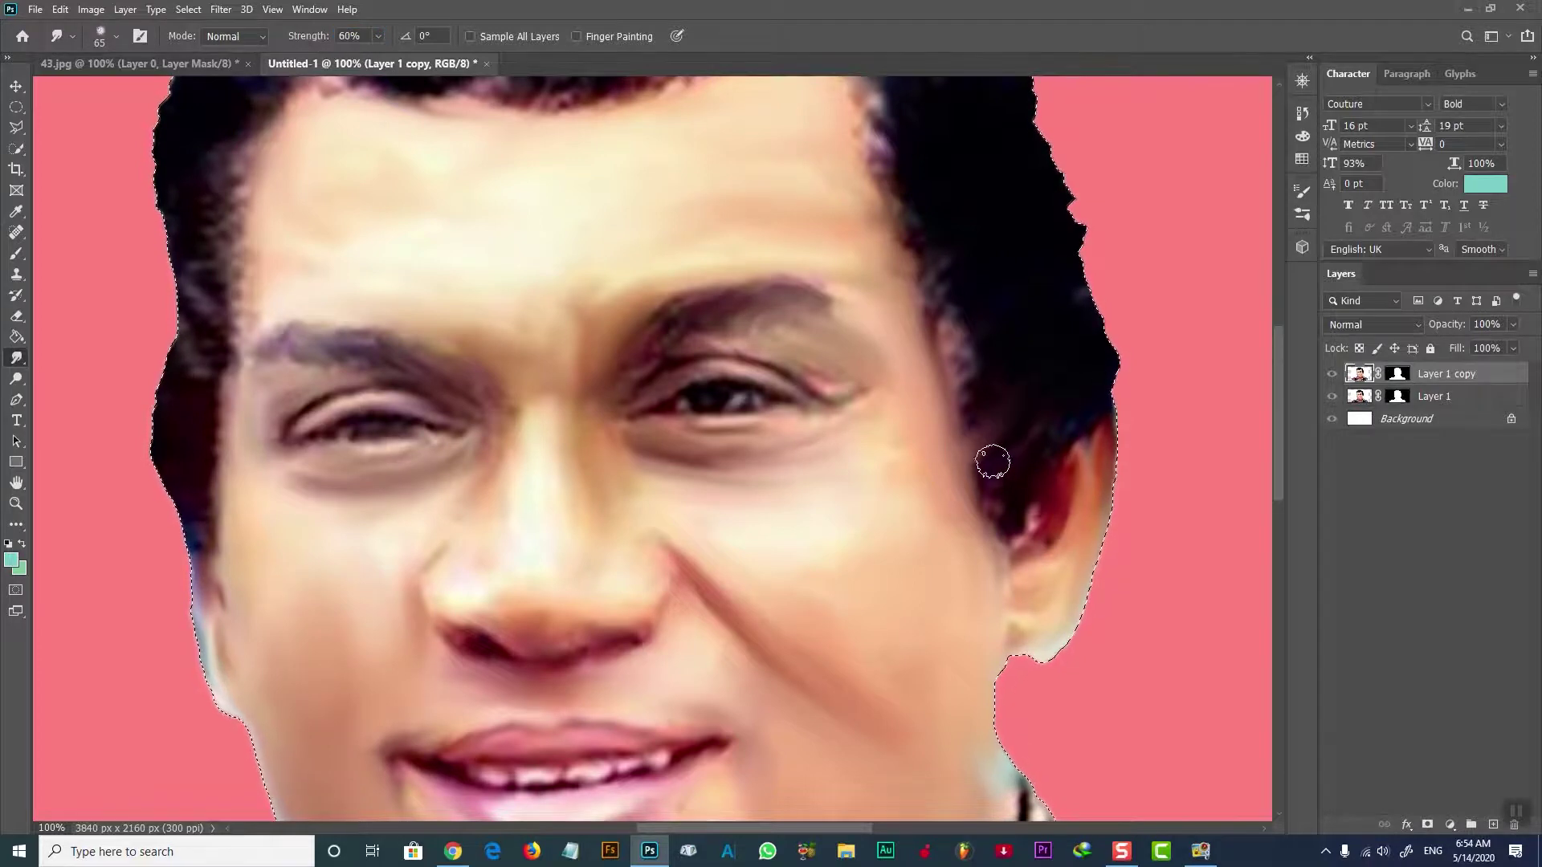
left_click_drag(999, 462, 1084, 388)
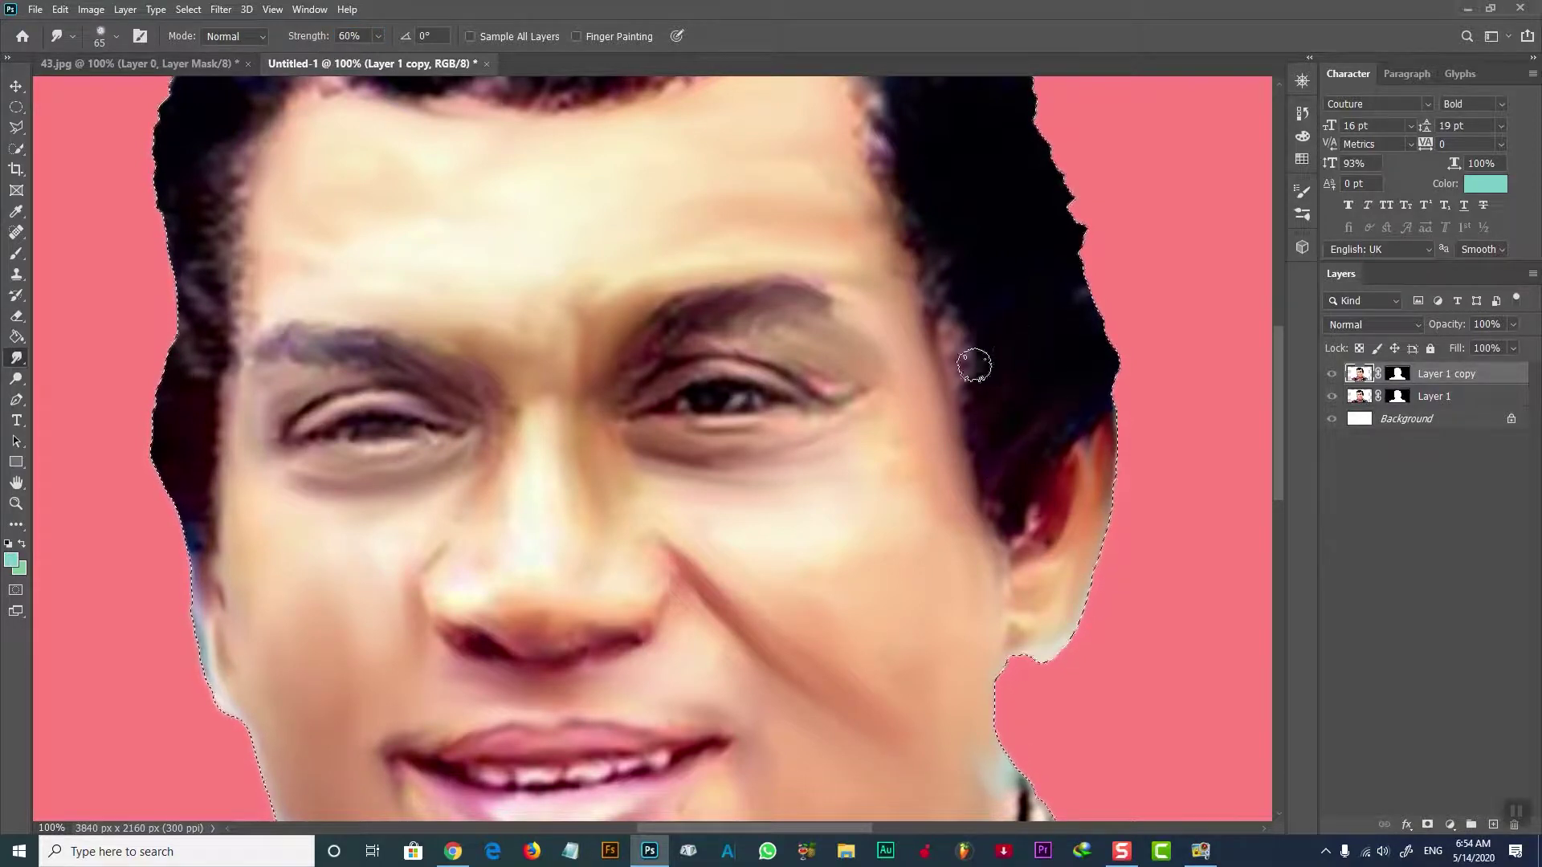
scroll(1277, 379, "up", 3)
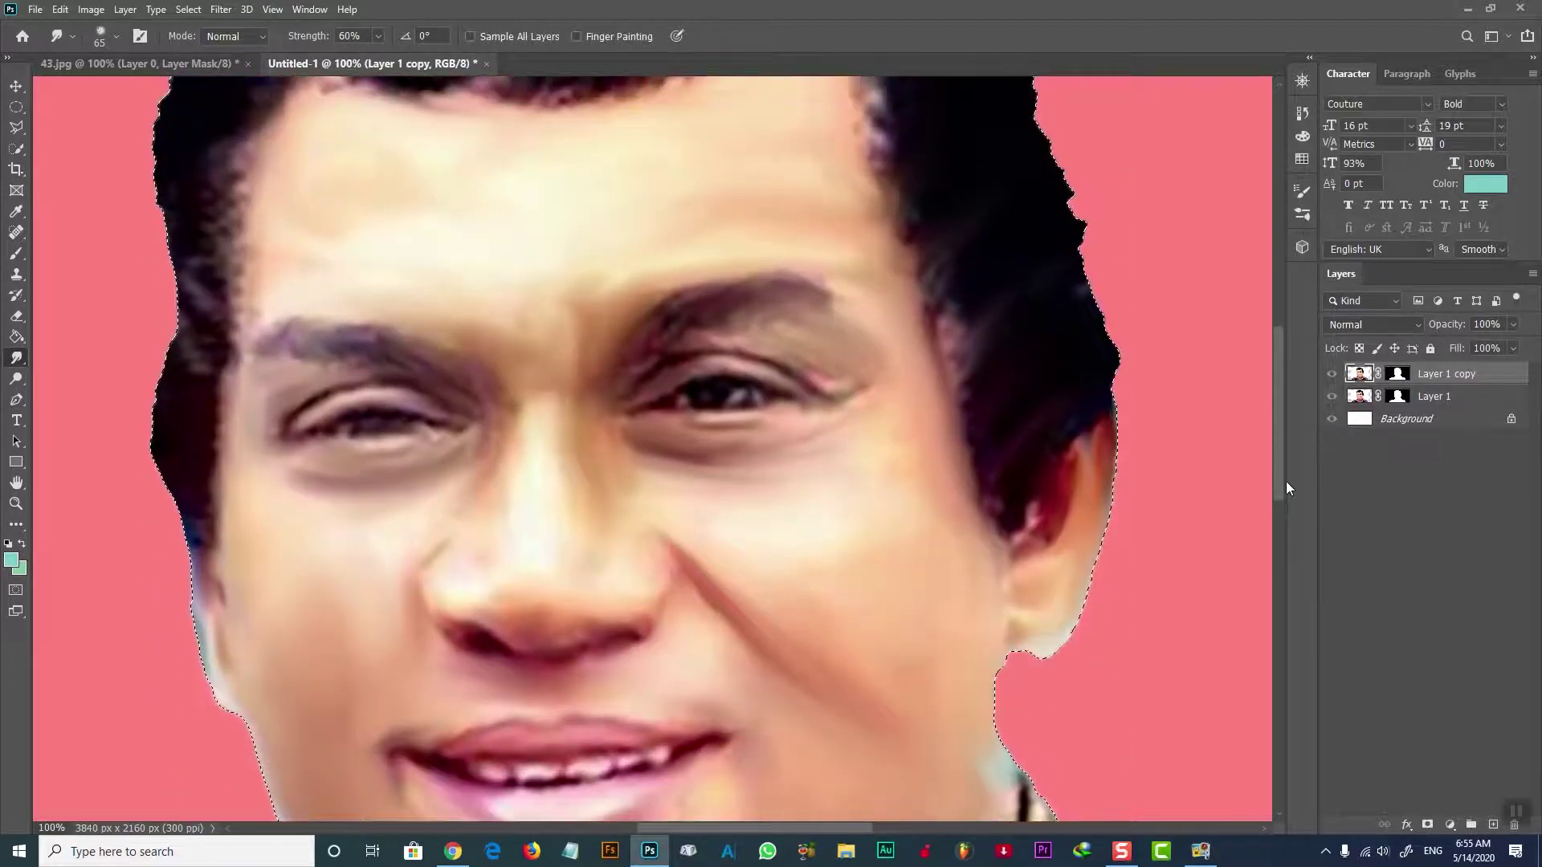
scroll(1295, 424, "up", 2)
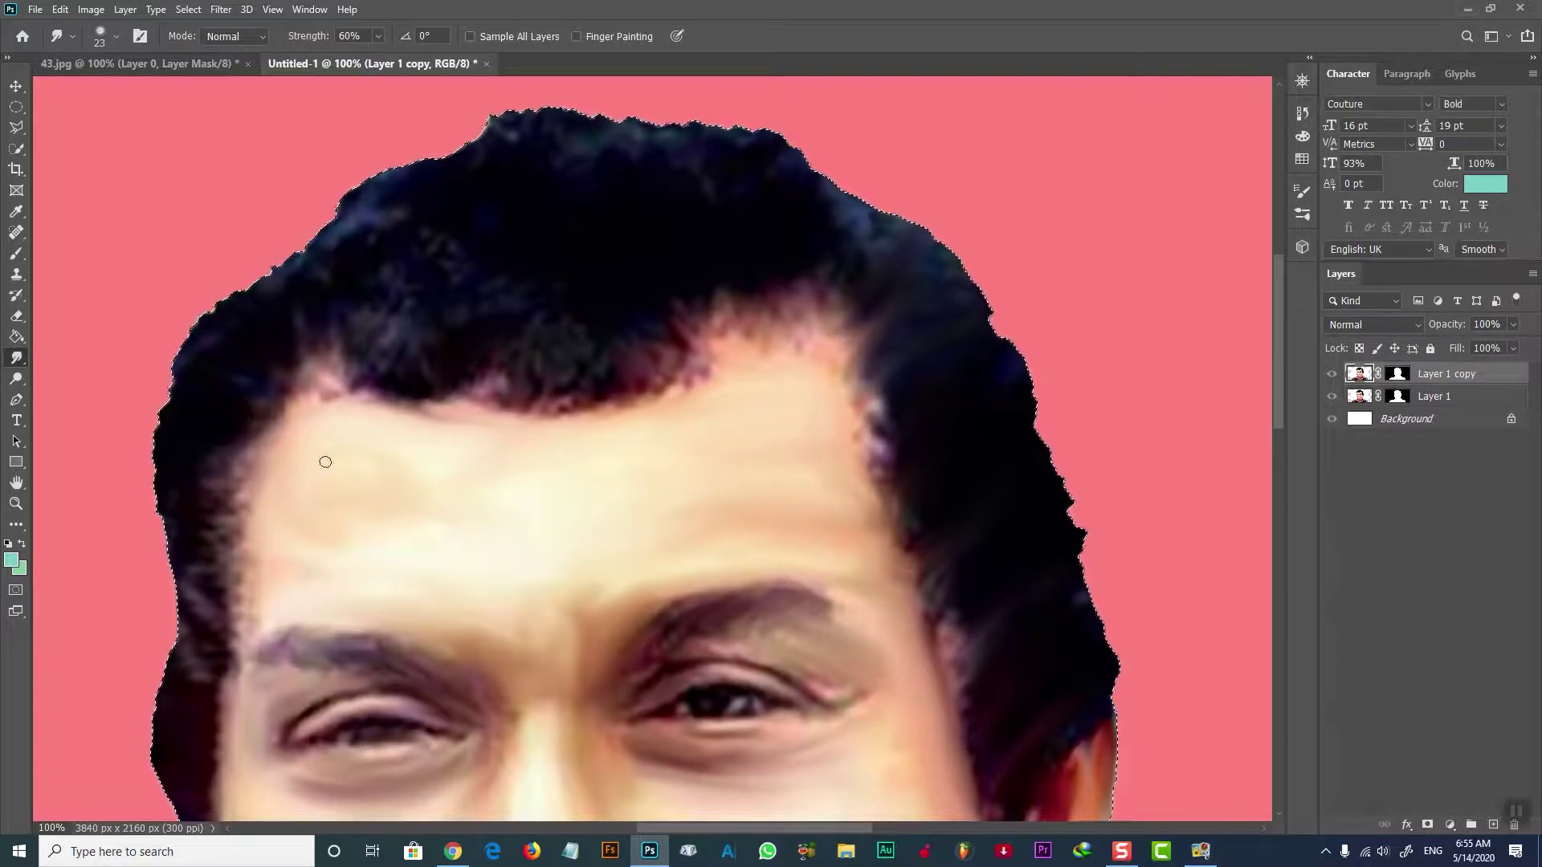
Step: Finish smudging the forehead, set smudge Strength to 30%, and scroll down to the lower face
mouse_move(1280, 400)
left_mouse_down()
mouse_move(1275, 461)
mouse_move(1293, 423)
left_mouse_up()
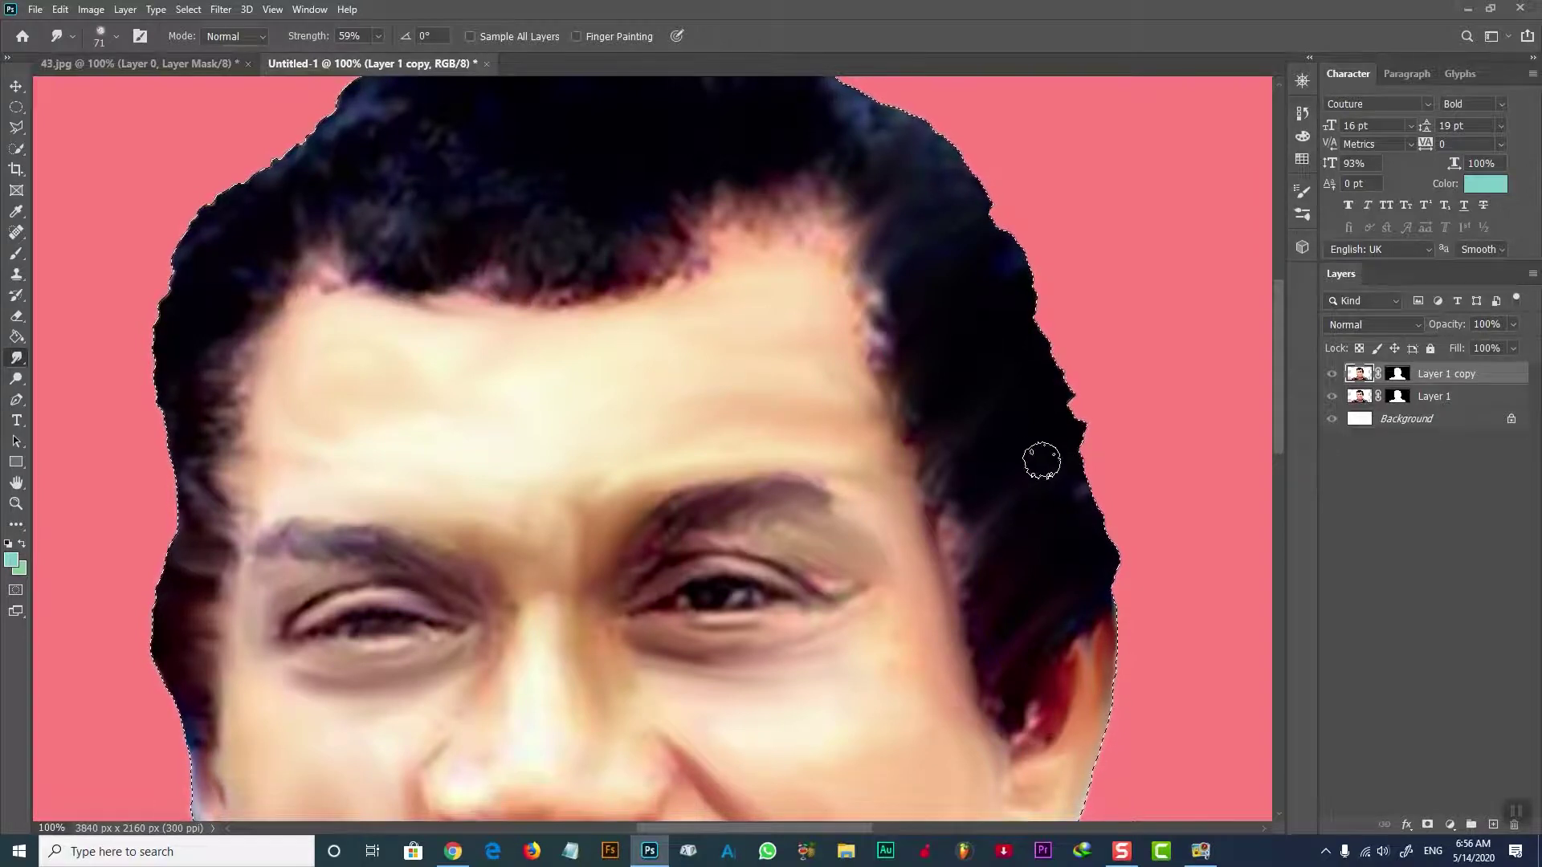
key("ctrl+minus")
key("ctrl+minus")
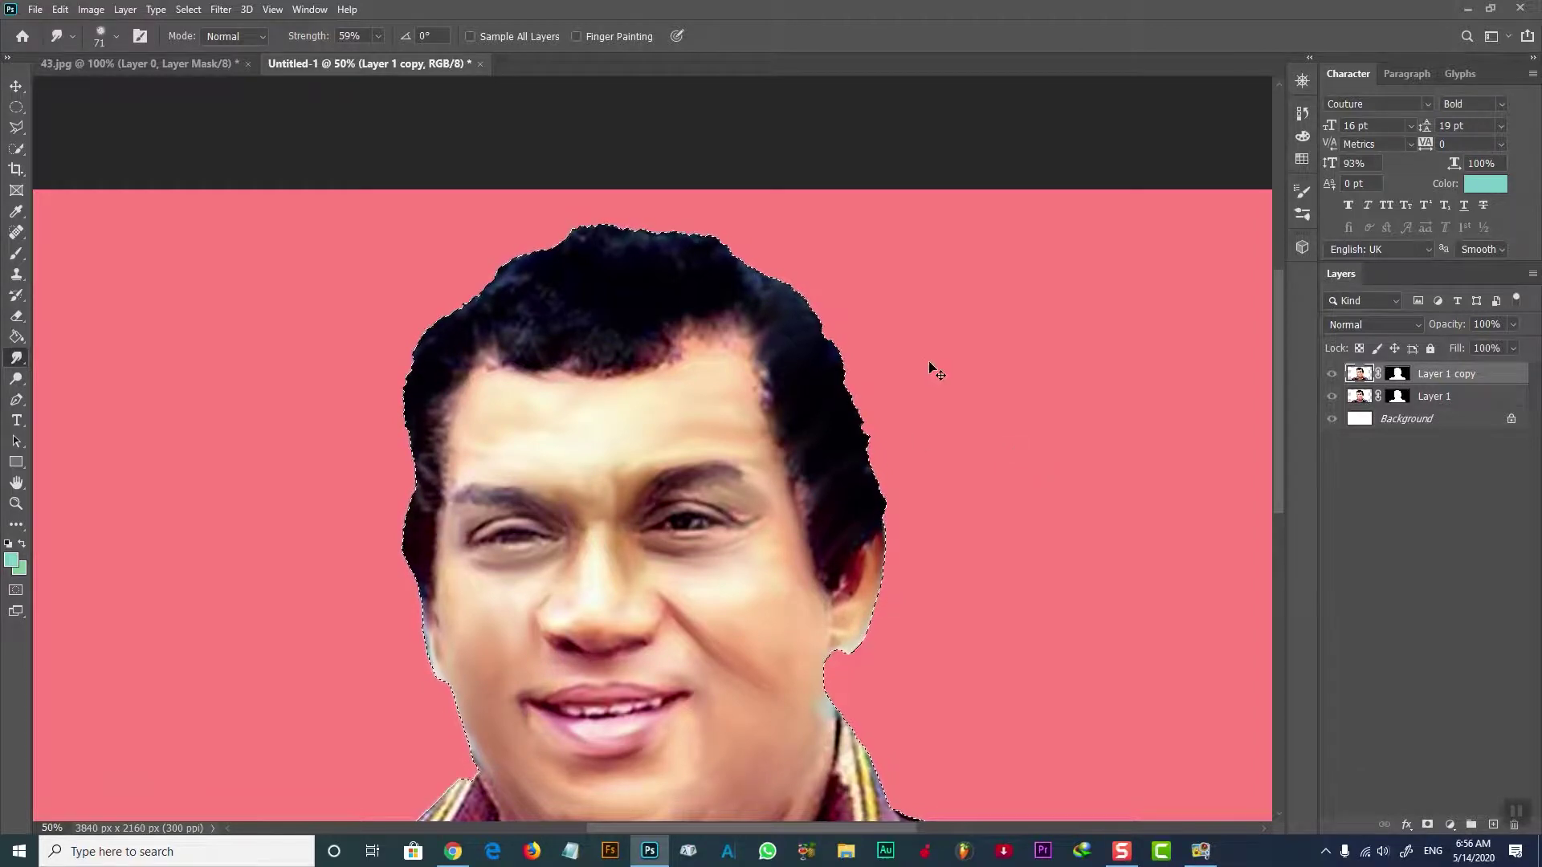
key("ctrl+plus")
key("ctrl+plus")
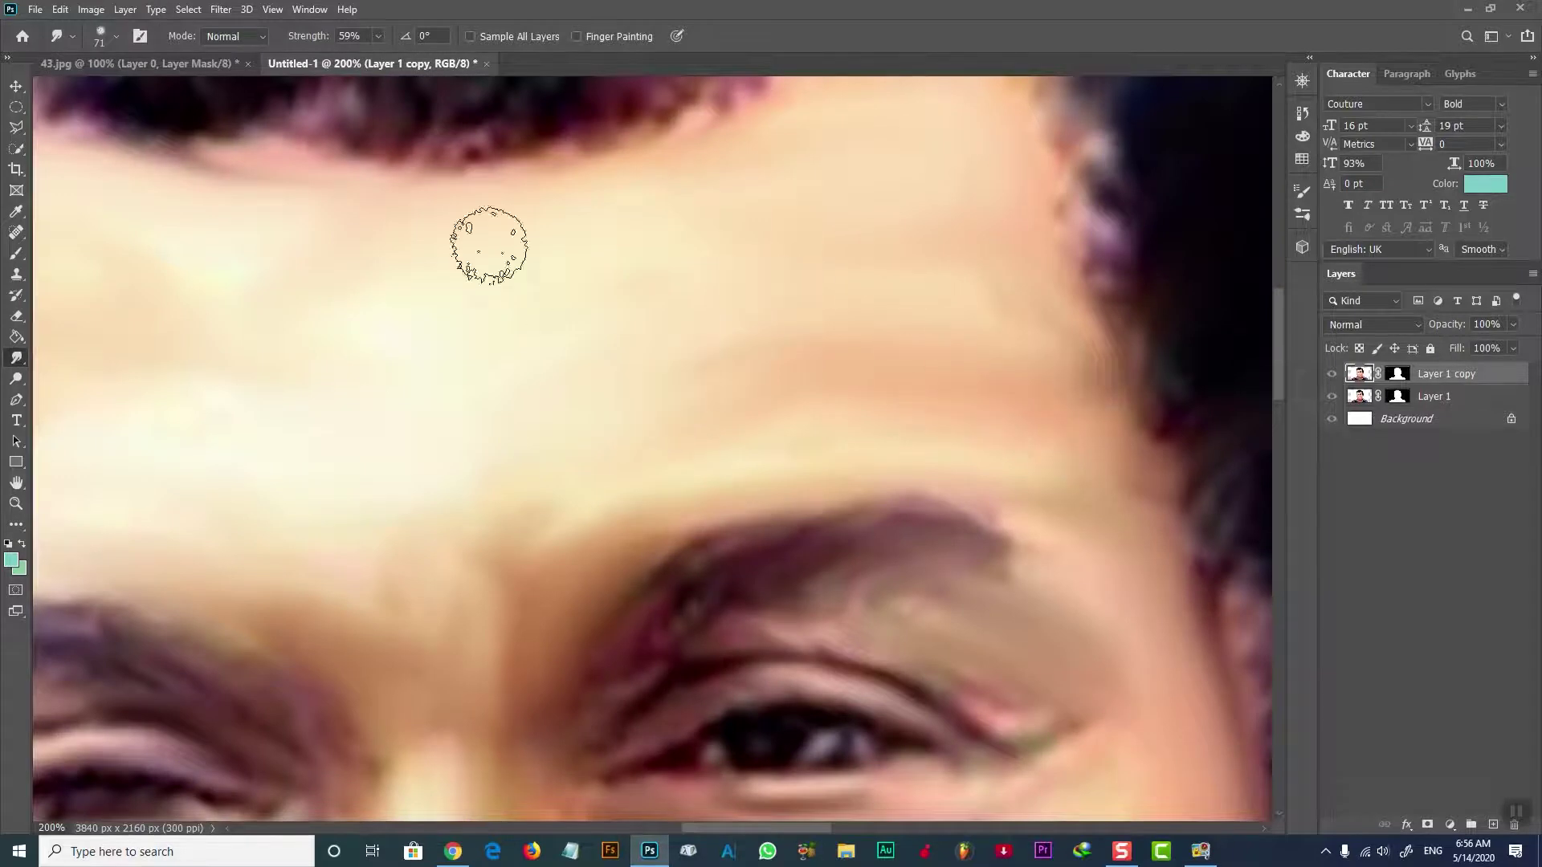
type("30")
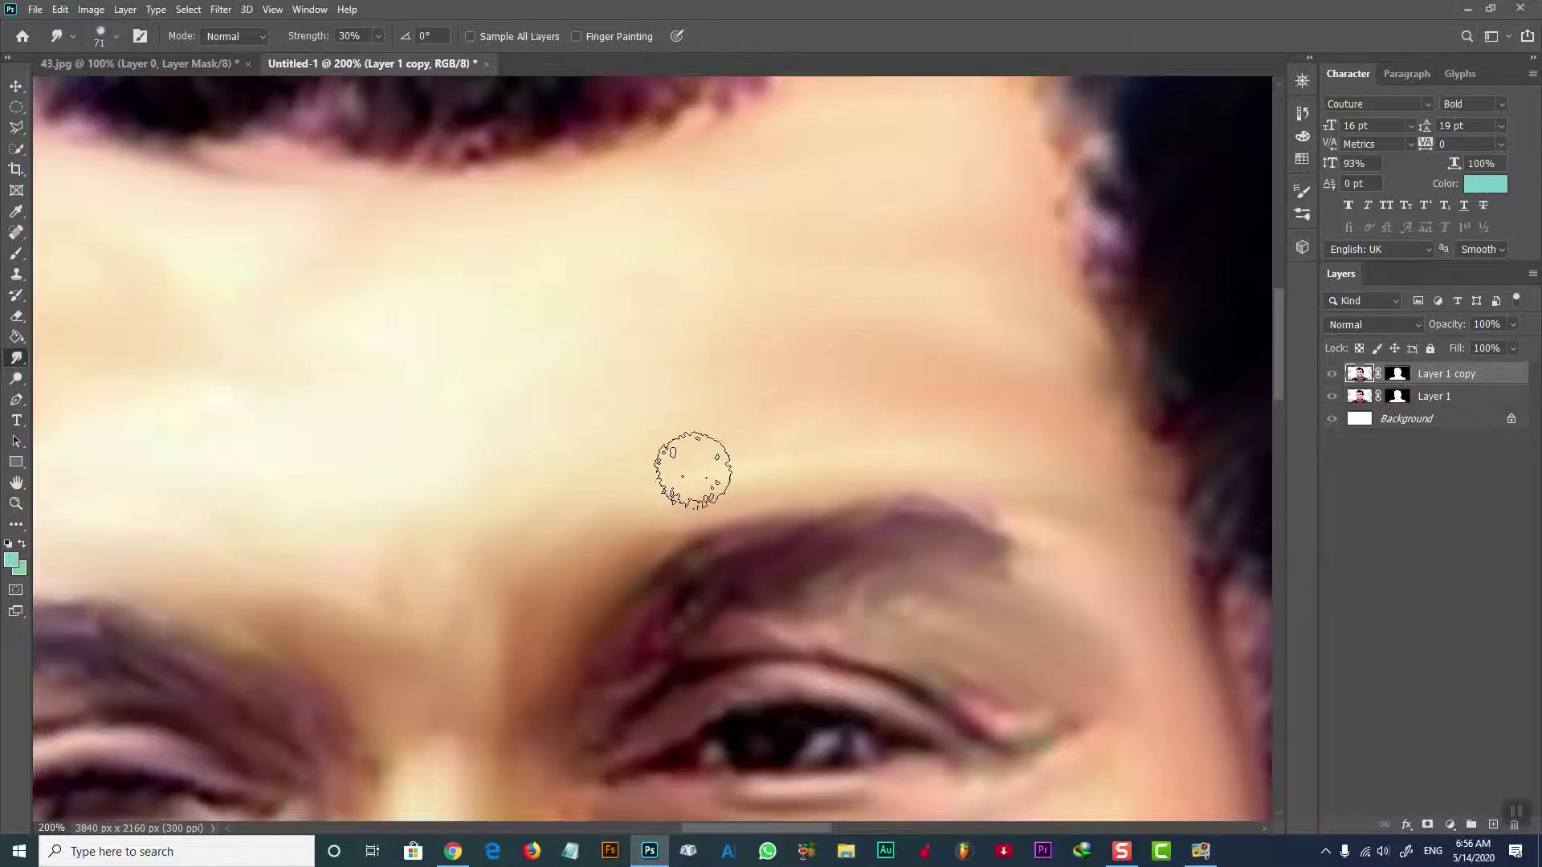
key("ctrl+minus")
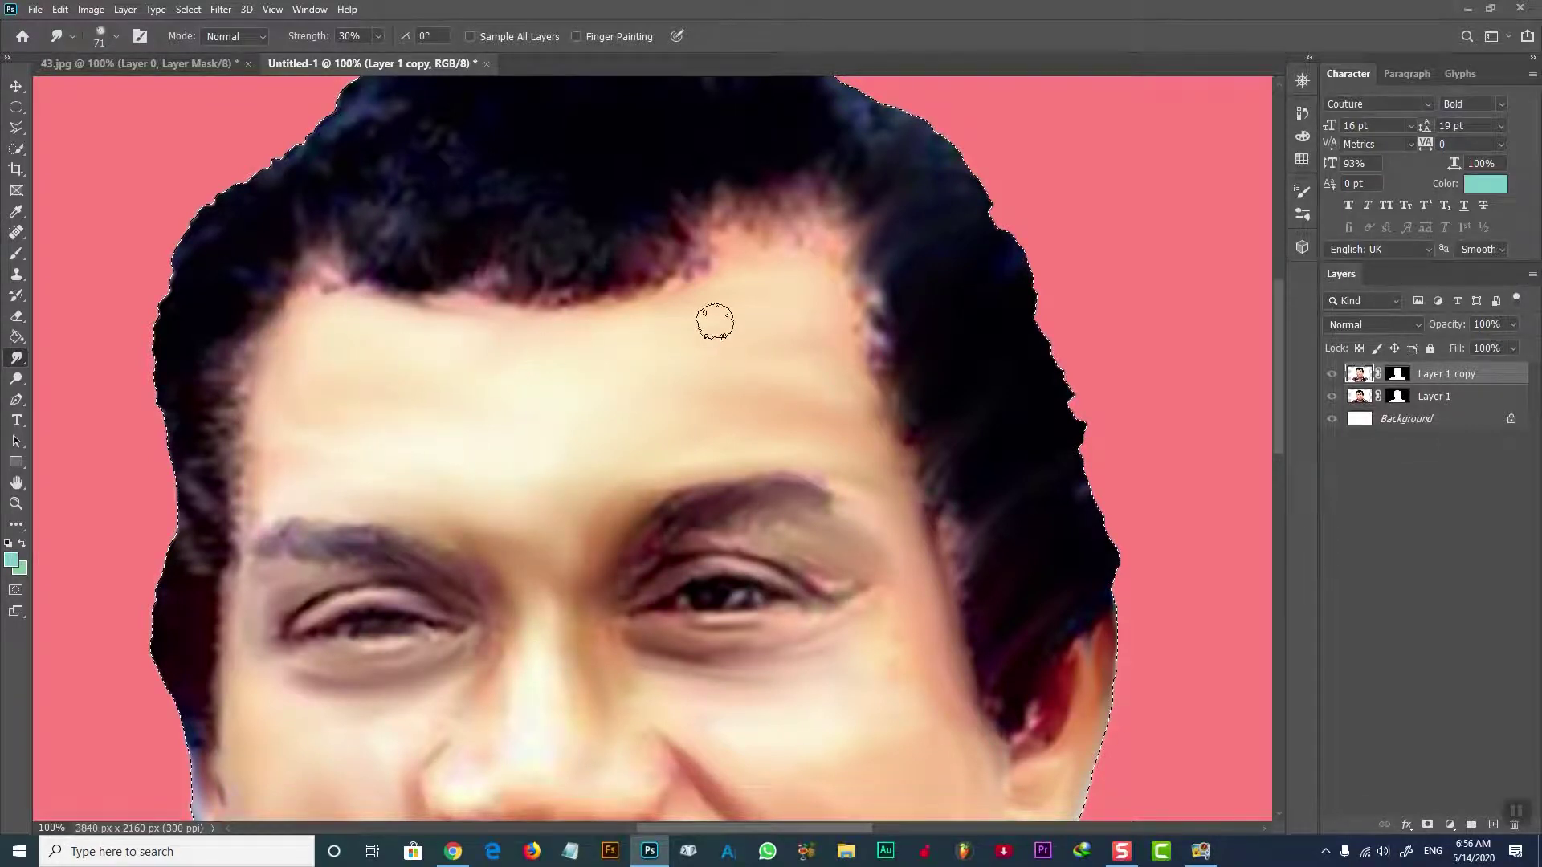
left_click_drag(1279, 384, 1283, 435)
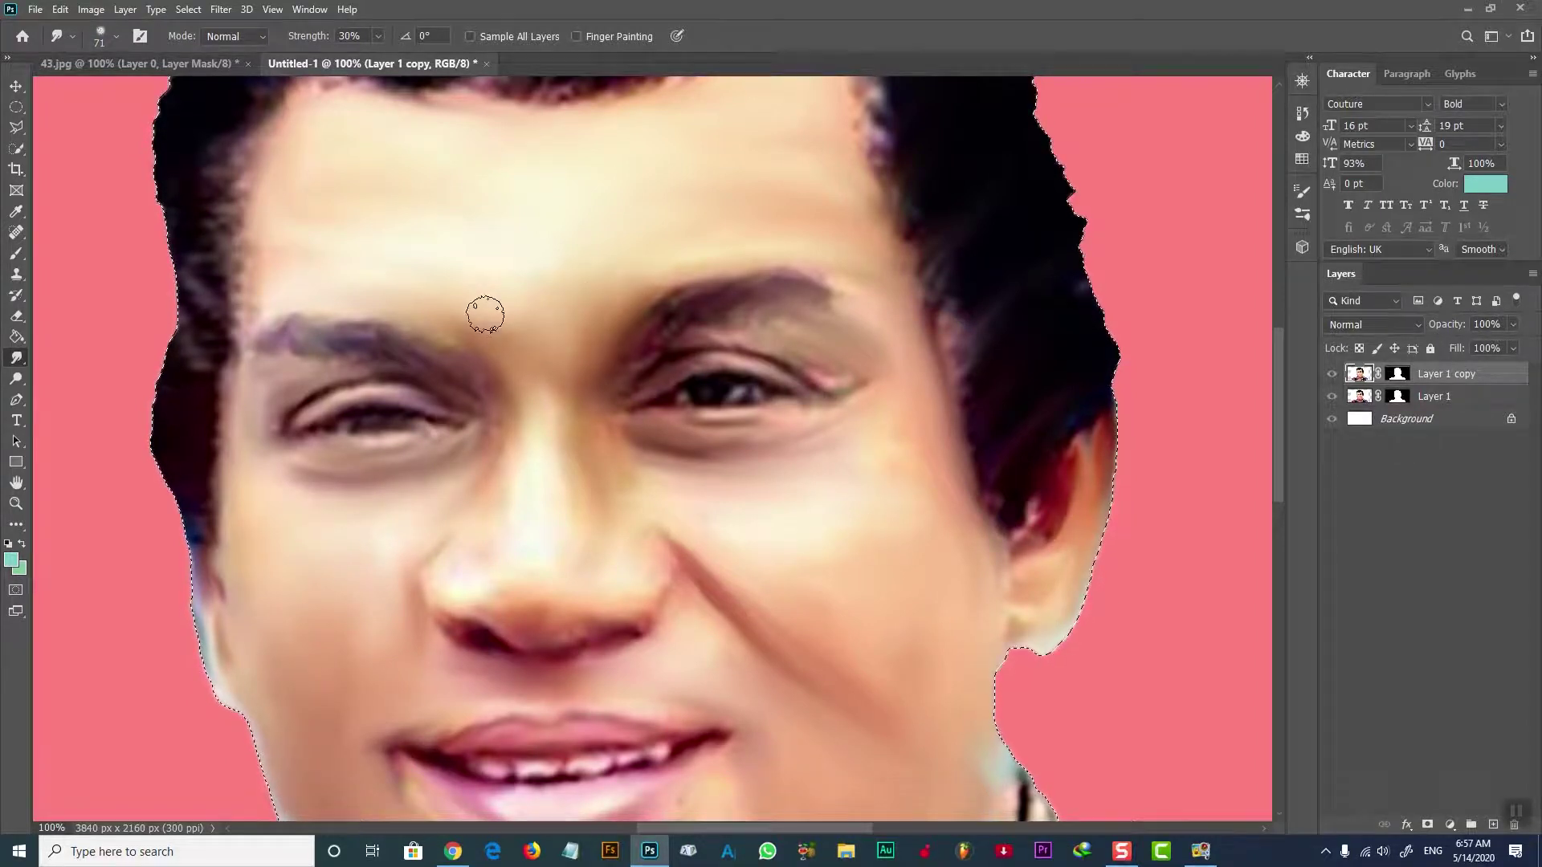
scroll(761, 495, "down", 5)
scroll(803, 507, "down", 1)
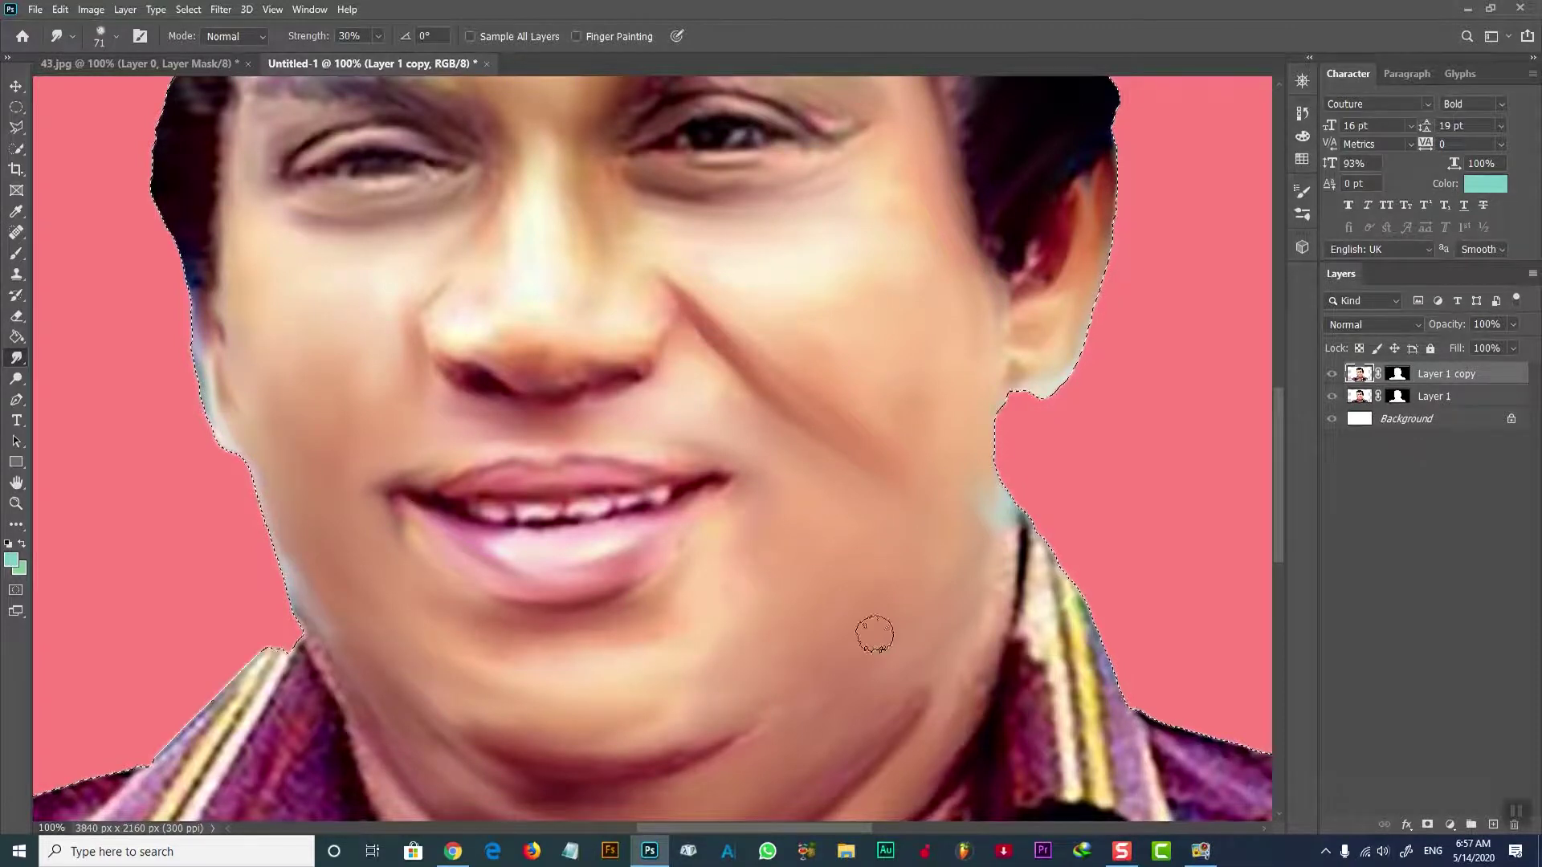
Step: Smear the cyan neck fringe into the skin and soften the left jaw edge
scroll(872, 626, "down", 3)
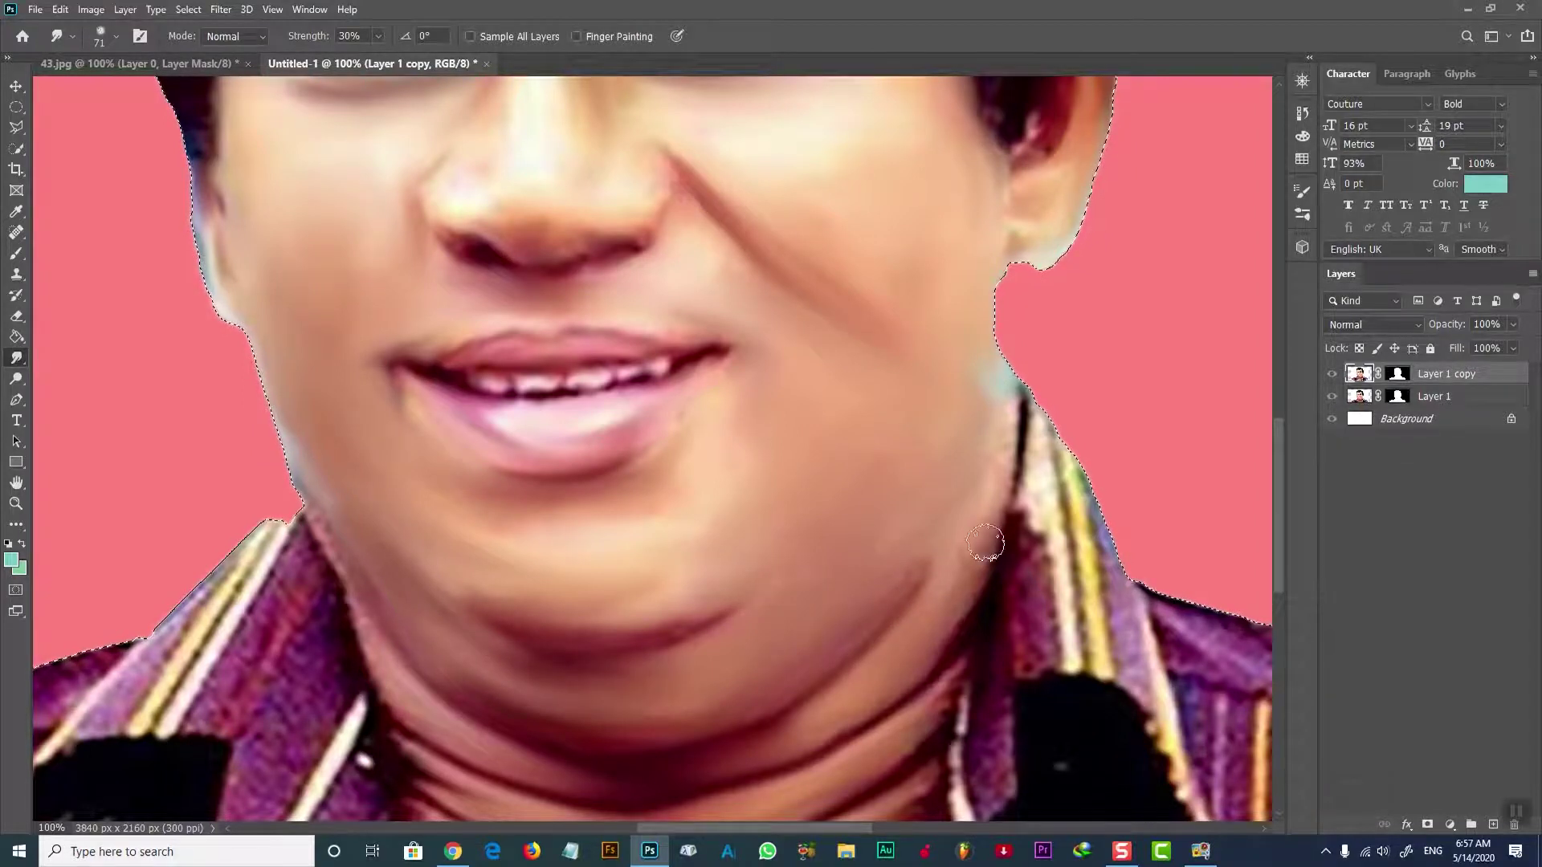
scroll(877, 684, "down", 1)
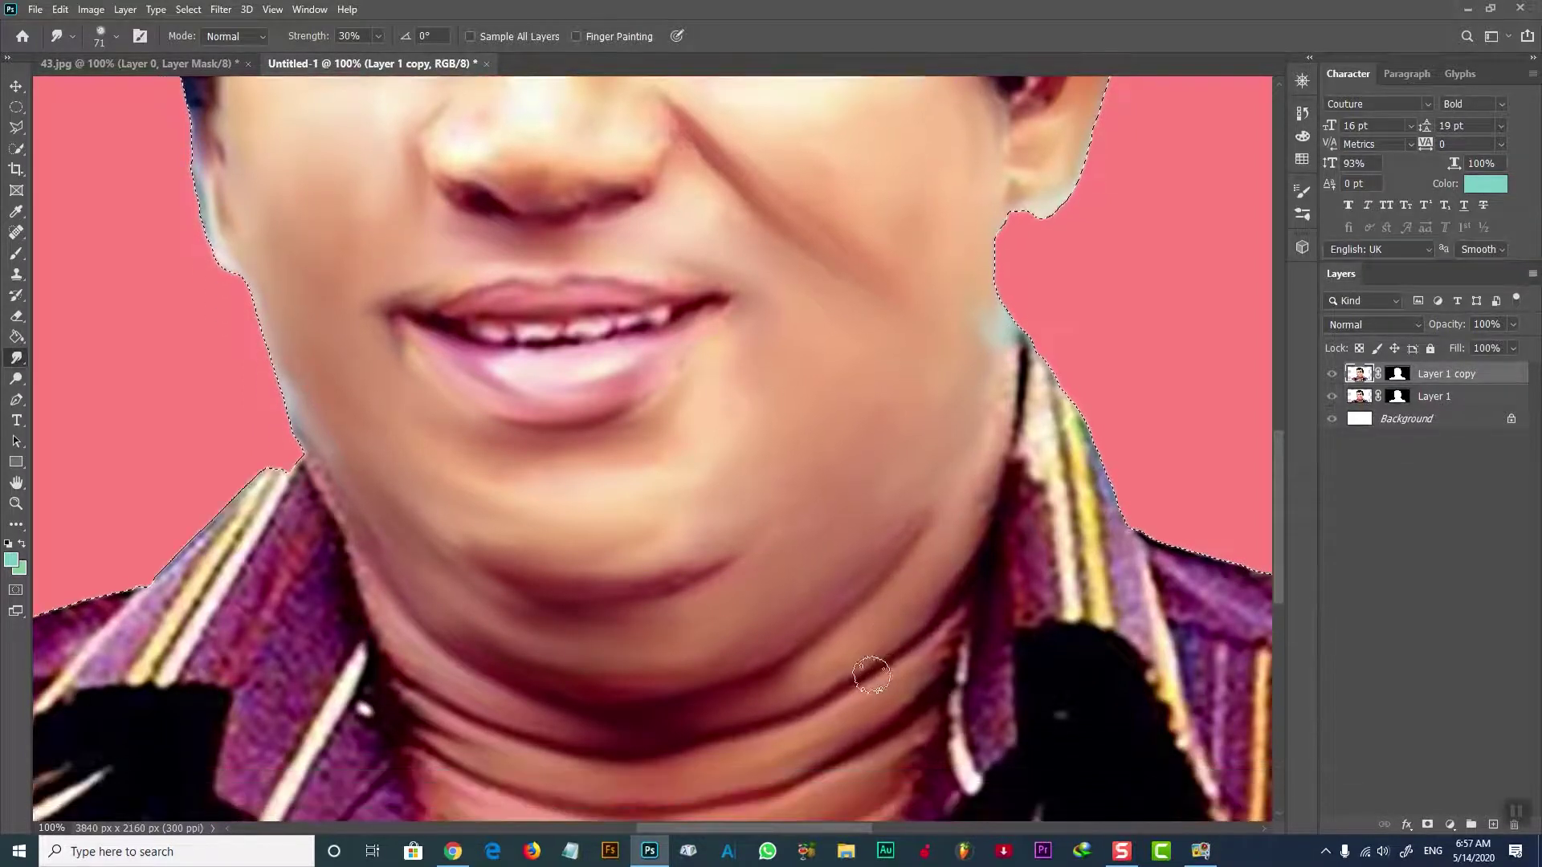
left_click_drag(983, 358, 964, 325)
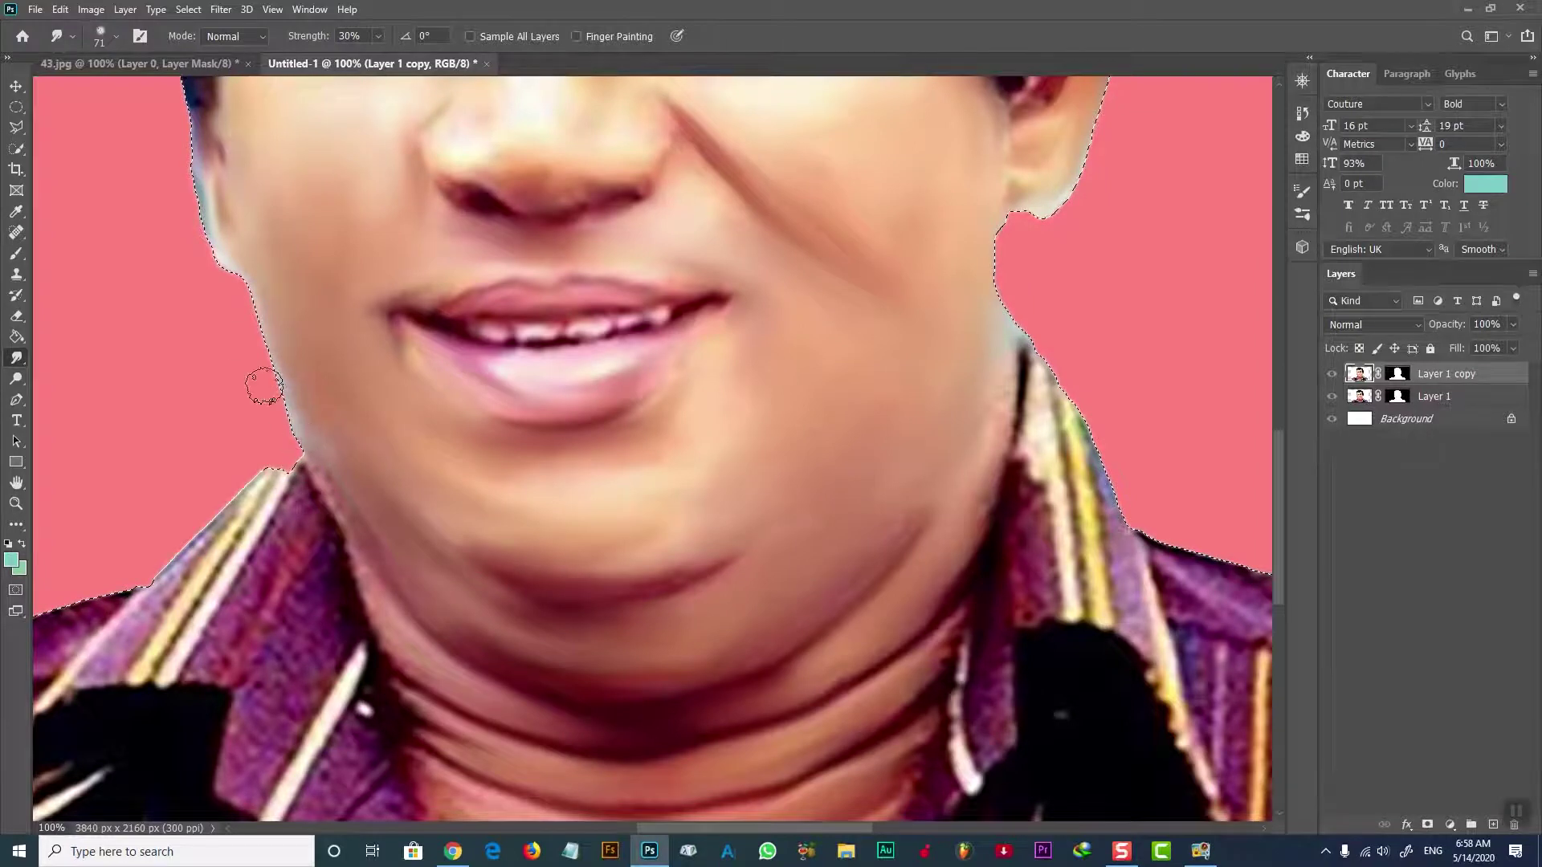
left_click_drag(288, 358, 297, 330)
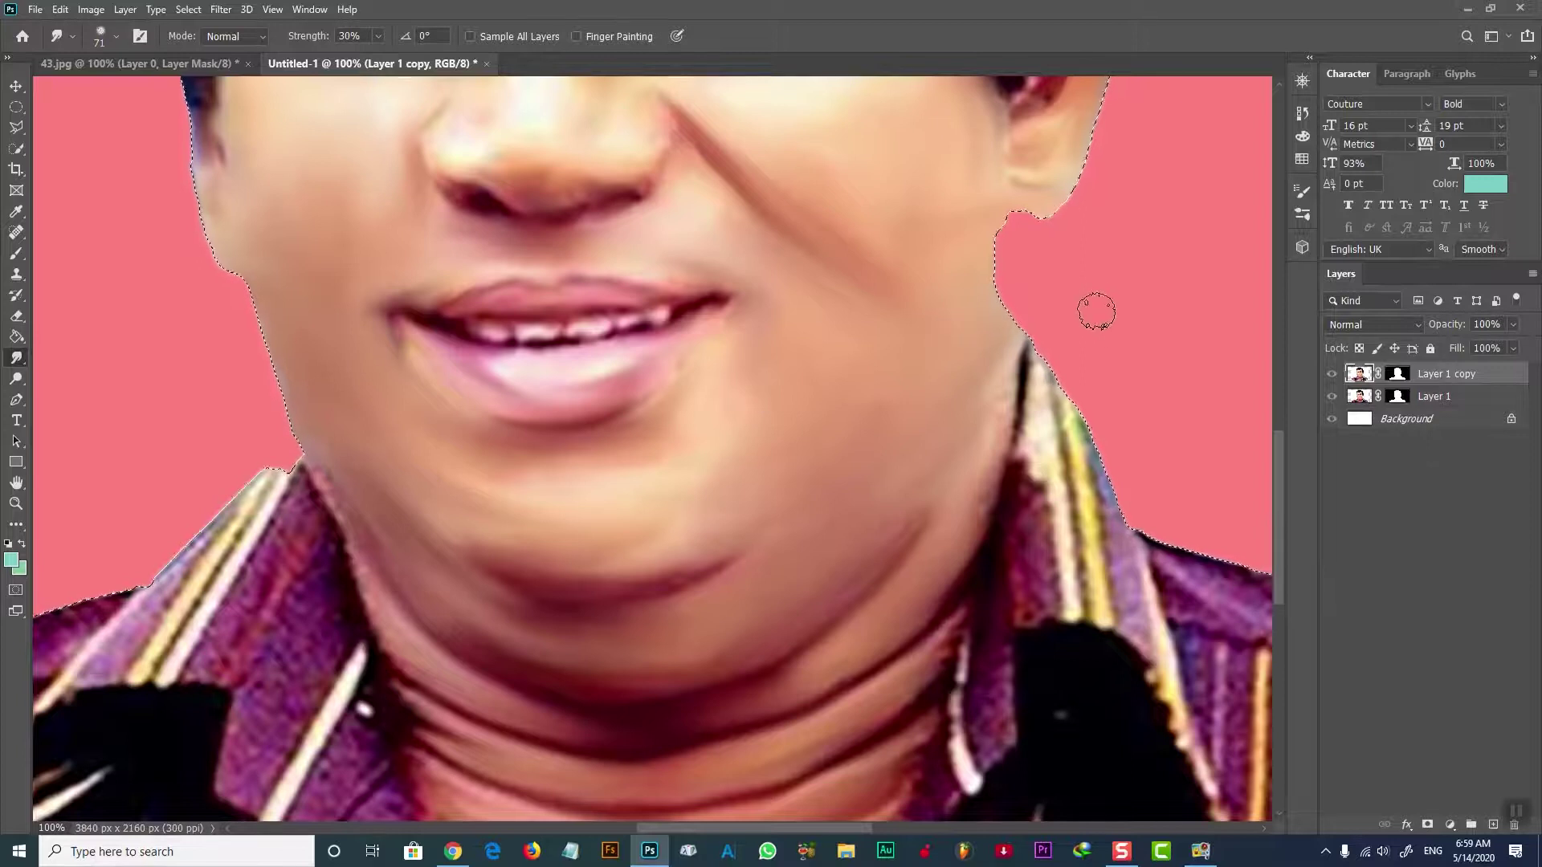
Step: Blend the neck skin into the collar edge and smear the black collar patch over the yellow stripe
scroll(1100, 305, "up", 3)
scroll(1100, 306, "up", 2)
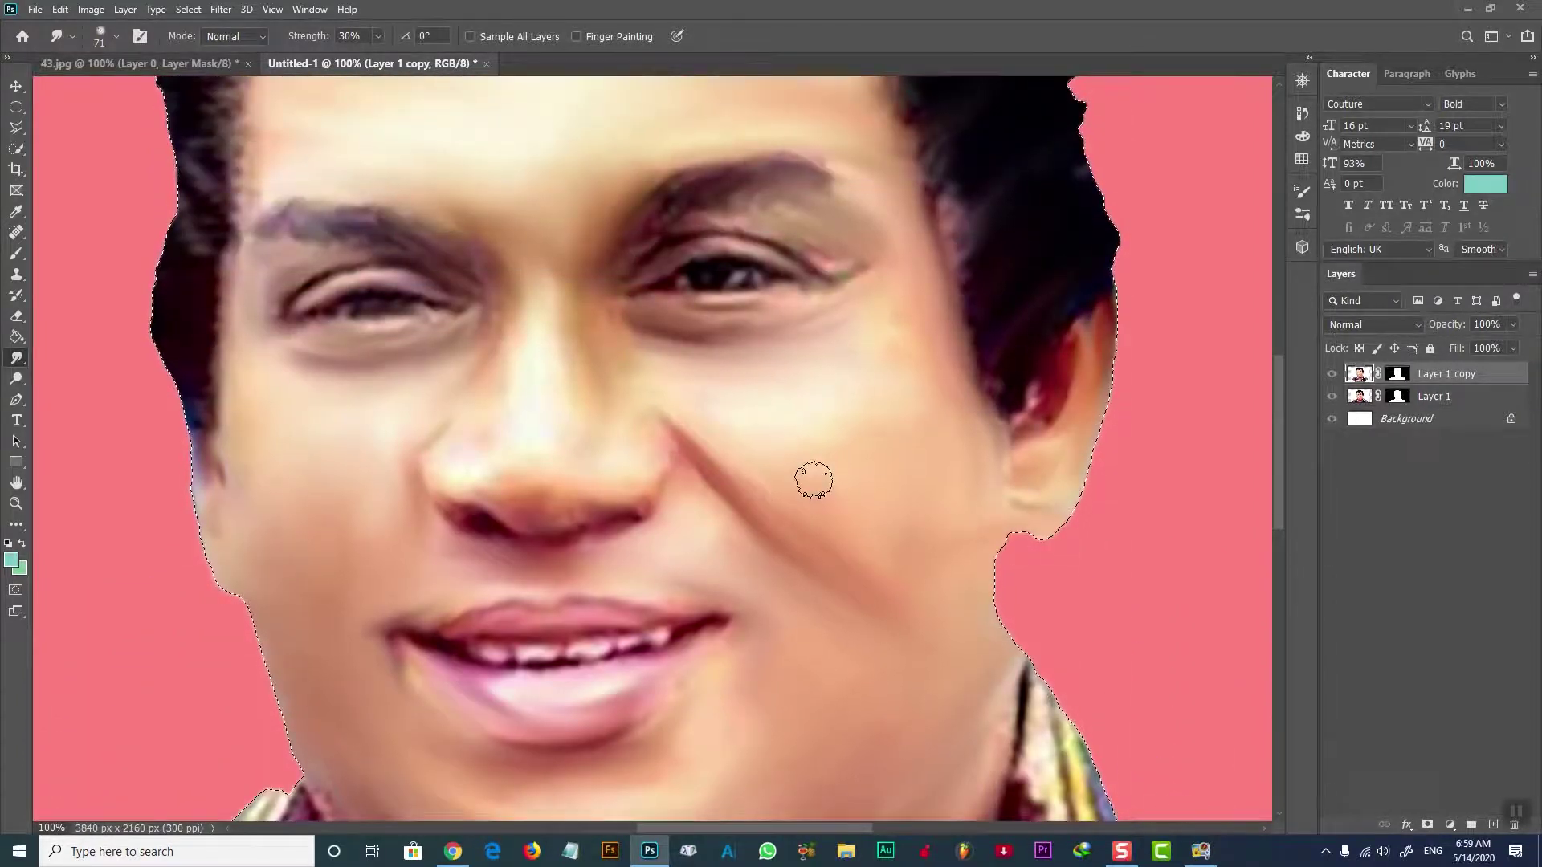
scroll(815, 474, "down", 2)
scroll(820, 466, "down", 3)
left_click_drag(1013, 456, 1048, 487)
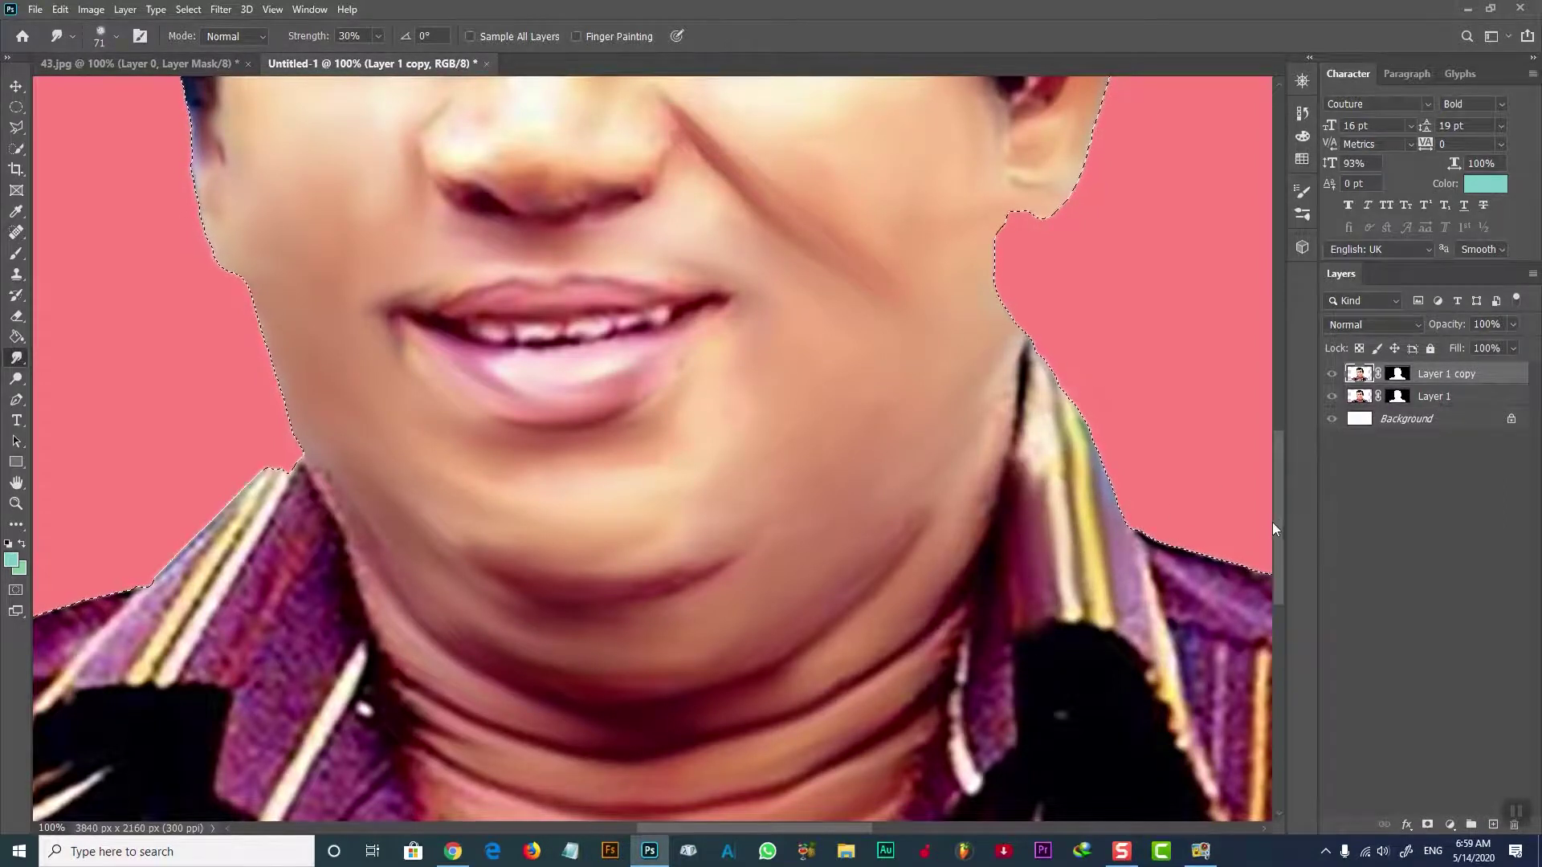
scroll(1272, 528, "down", 3)
left_click_drag(966, 510, 928, 582)
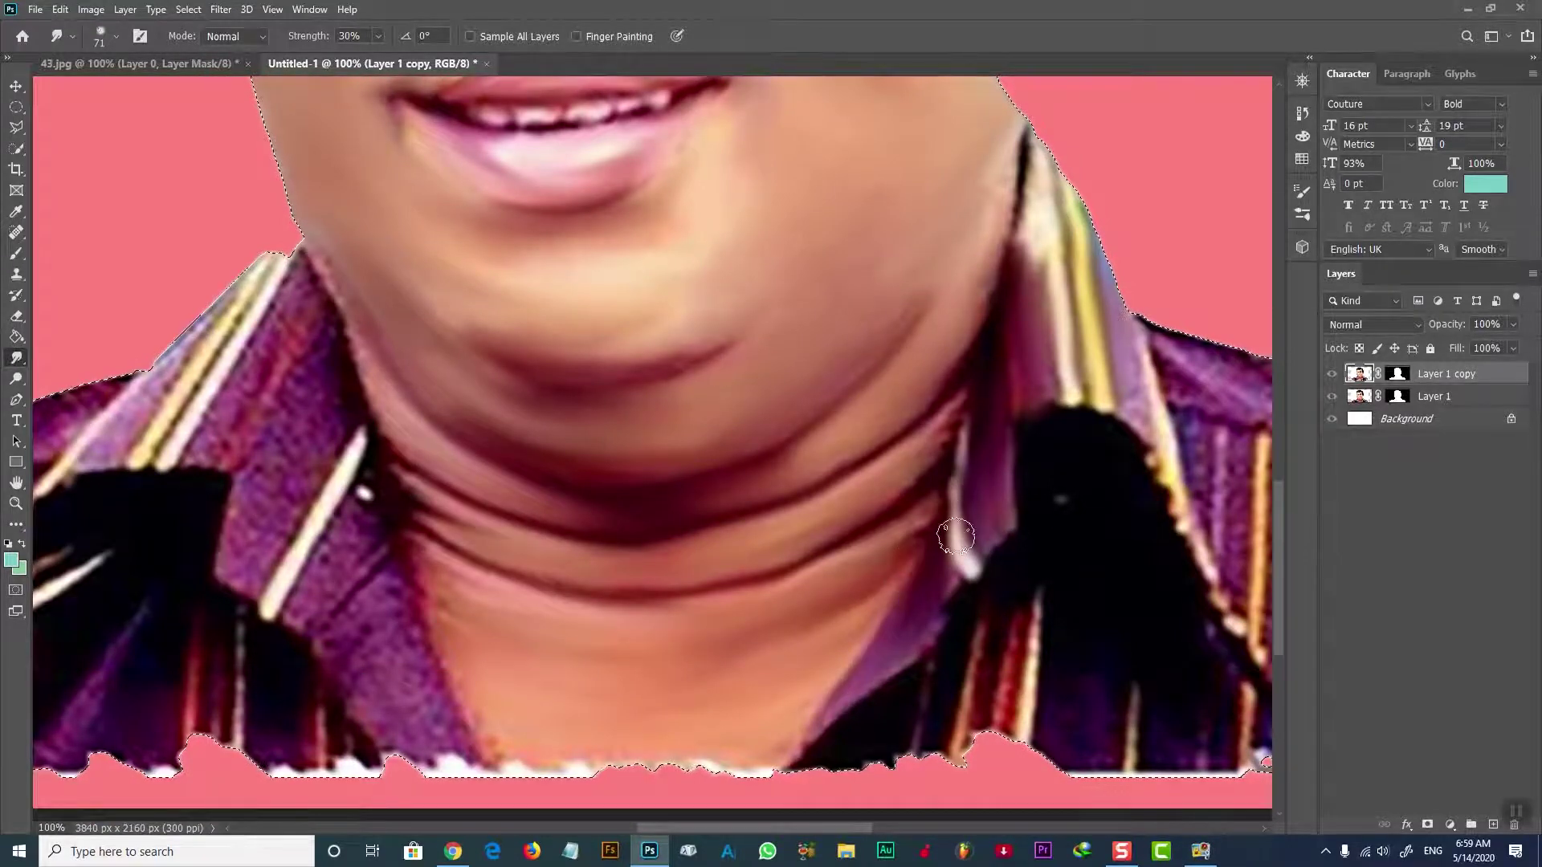
left_click_drag(989, 368, 924, 490)
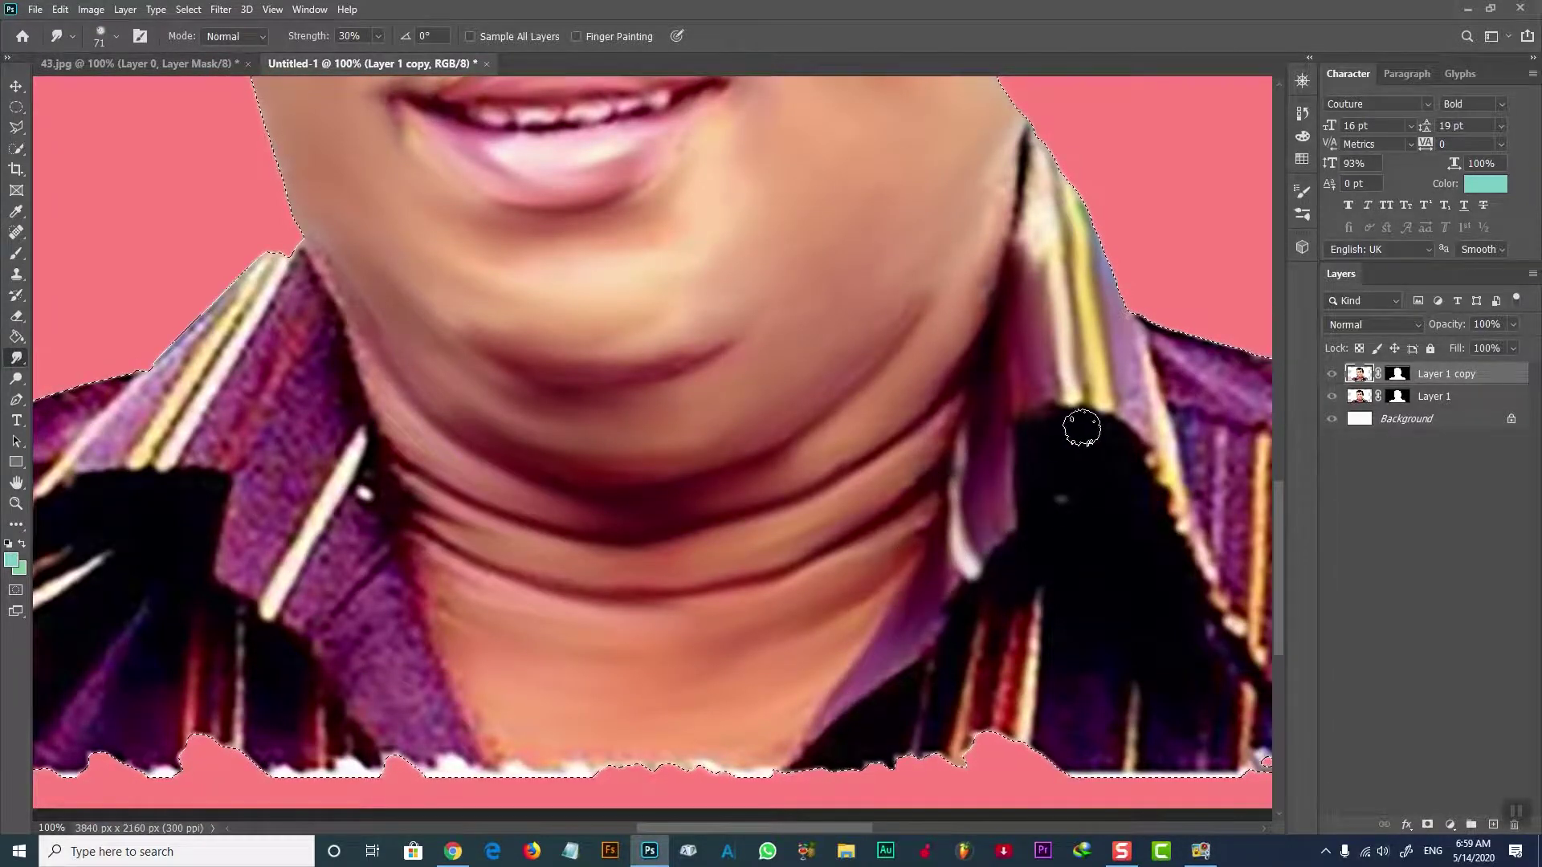
left_click_drag(1131, 442, 1201, 566)
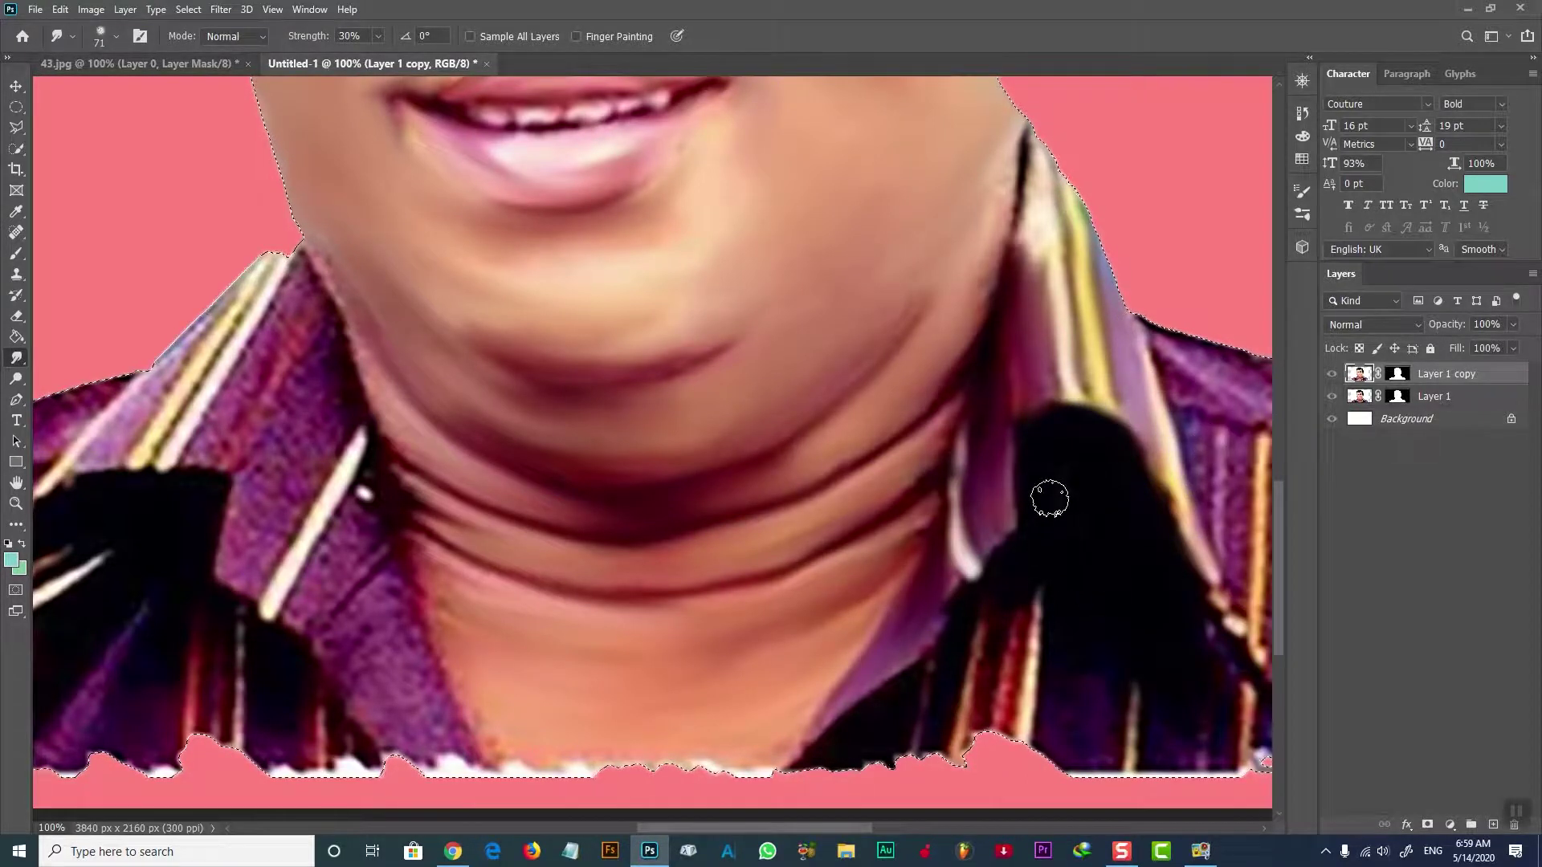
Step: Smooth the right collar's top edge and grainy purple fabric, undoing one unwanted stroke
scroll(884, 498, "right", 3)
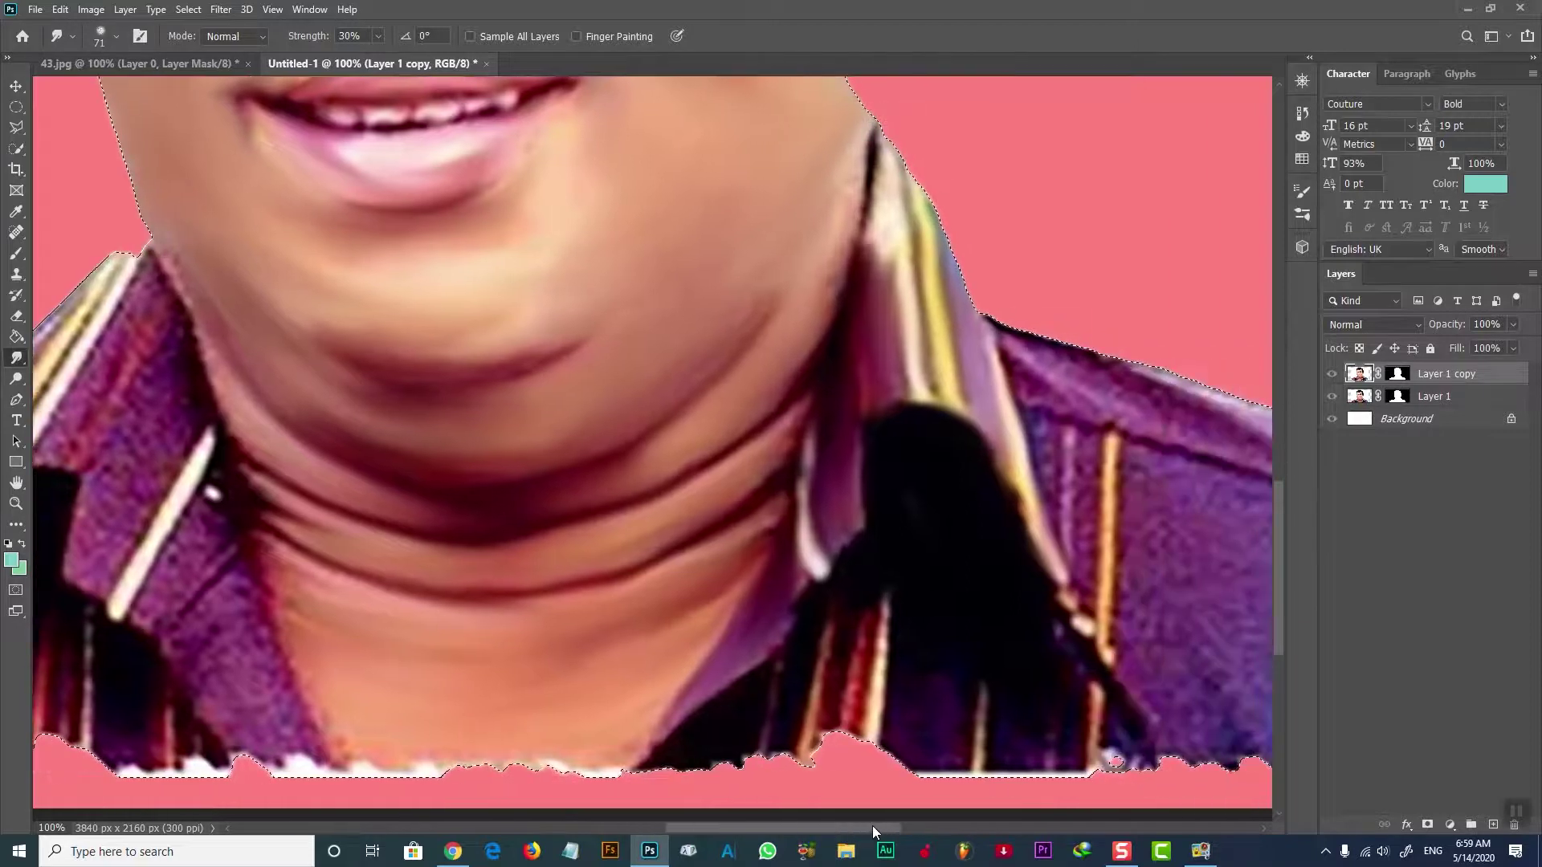
scroll(747, 402, "right", 4)
mouse_move(747, 404)
left_mouse_down()
mouse_move(843, 396)
mouse_move(1056, 461)
left_mouse_up()
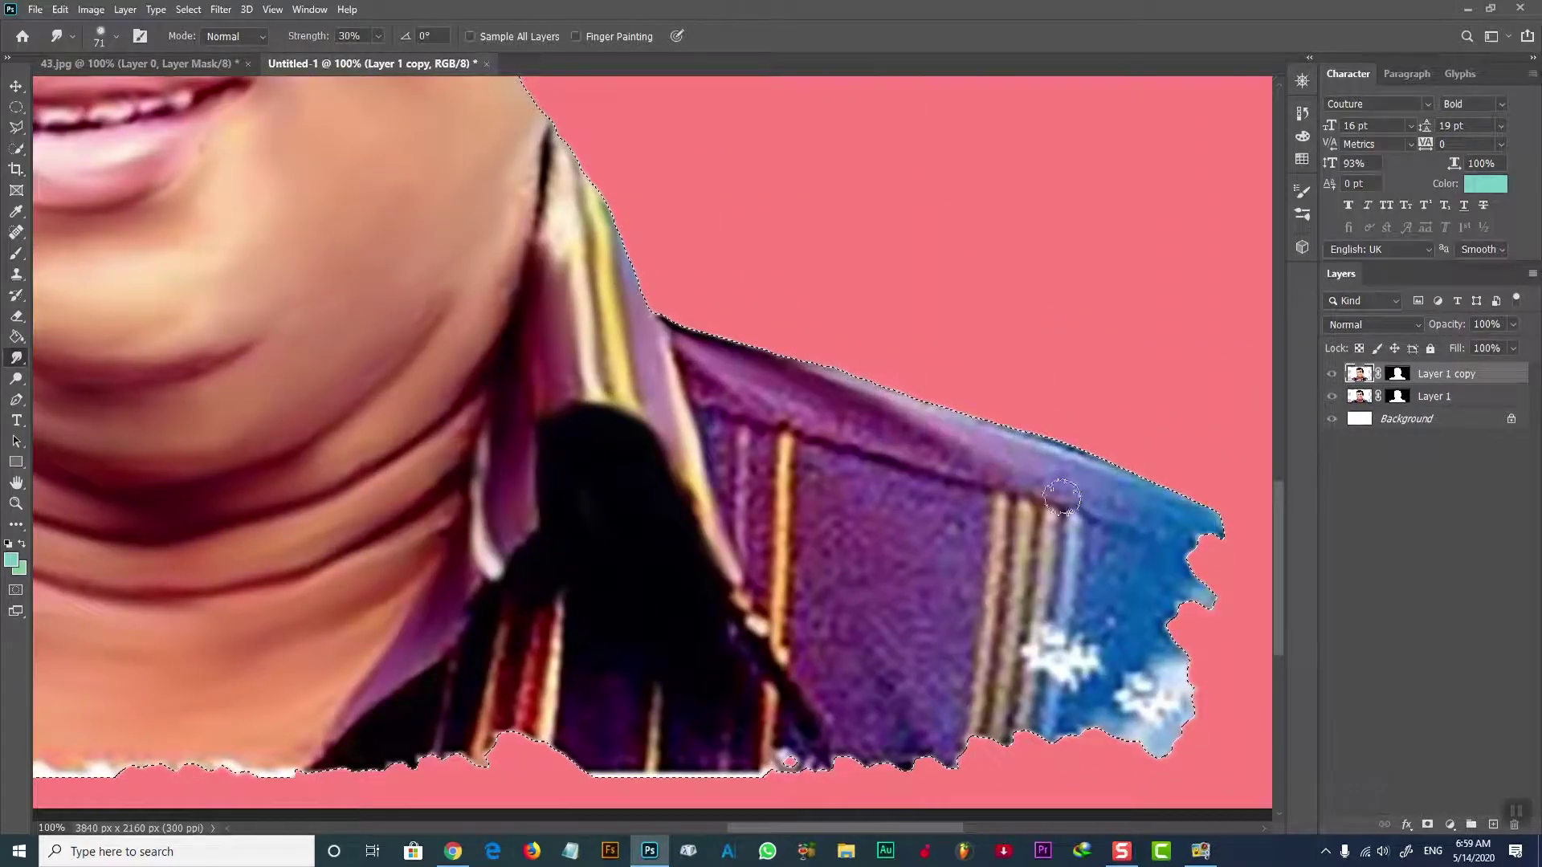
left_click_drag(707, 378, 813, 427)
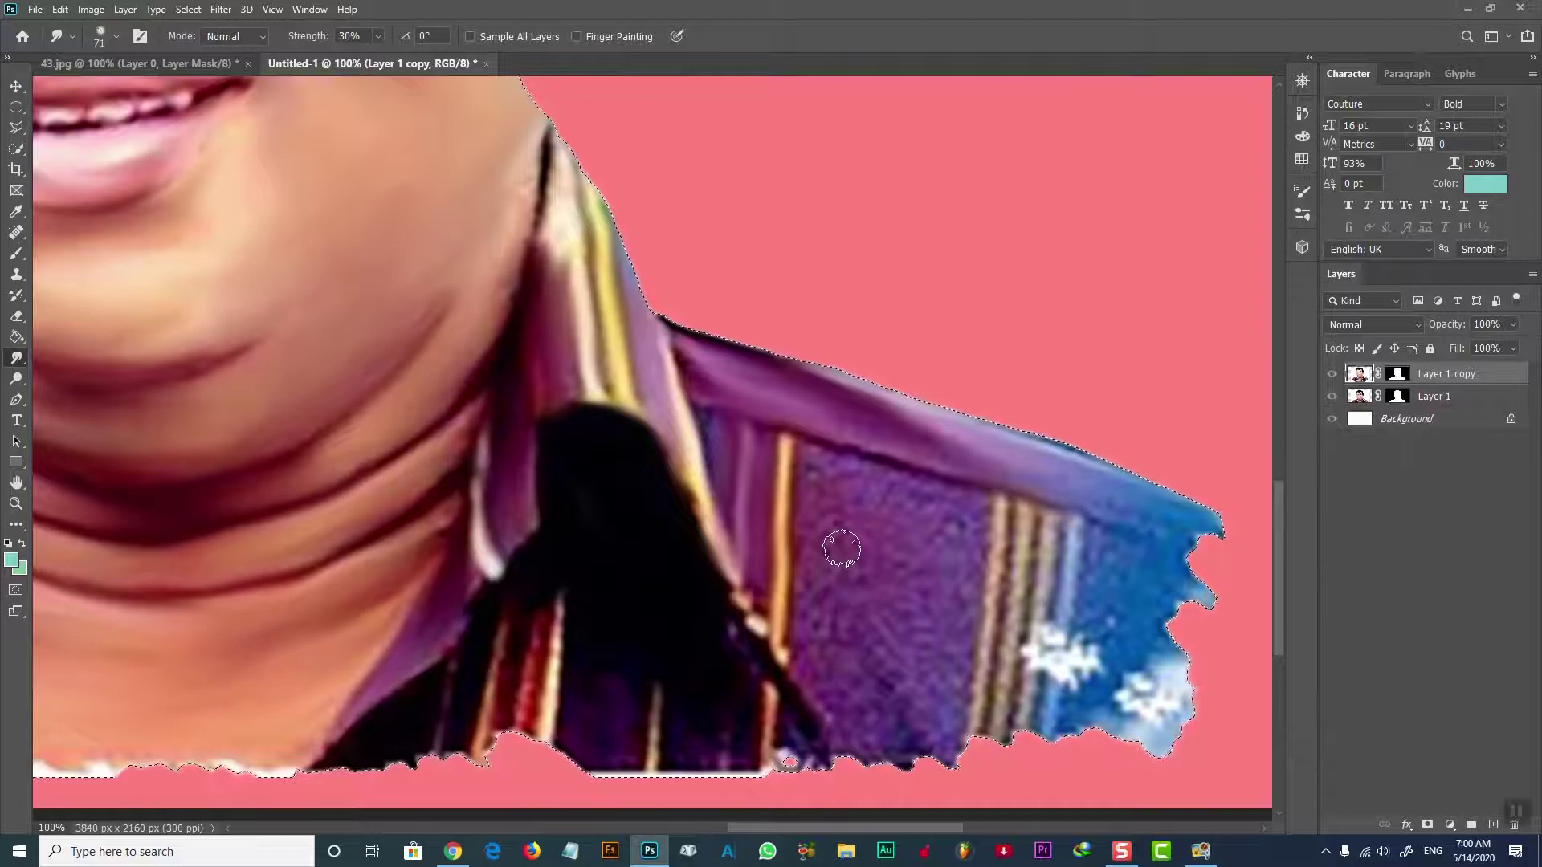
mouse_move(956, 513)
left_mouse_down()
mouse_move(881, 693)
mouse_move(817, 684)
left_mouse_up()
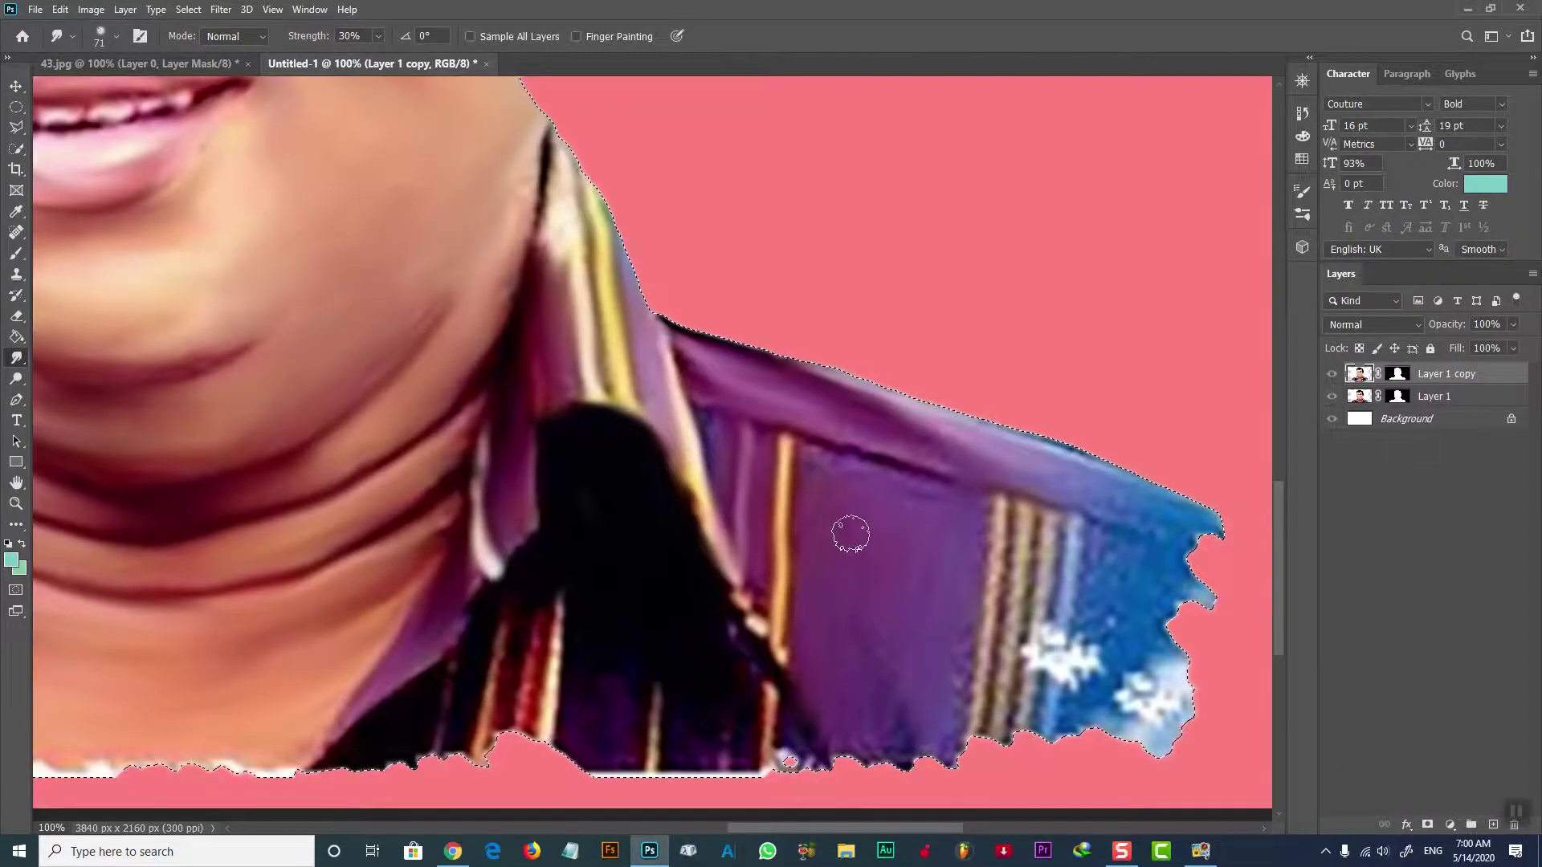
key("ctrl+z")
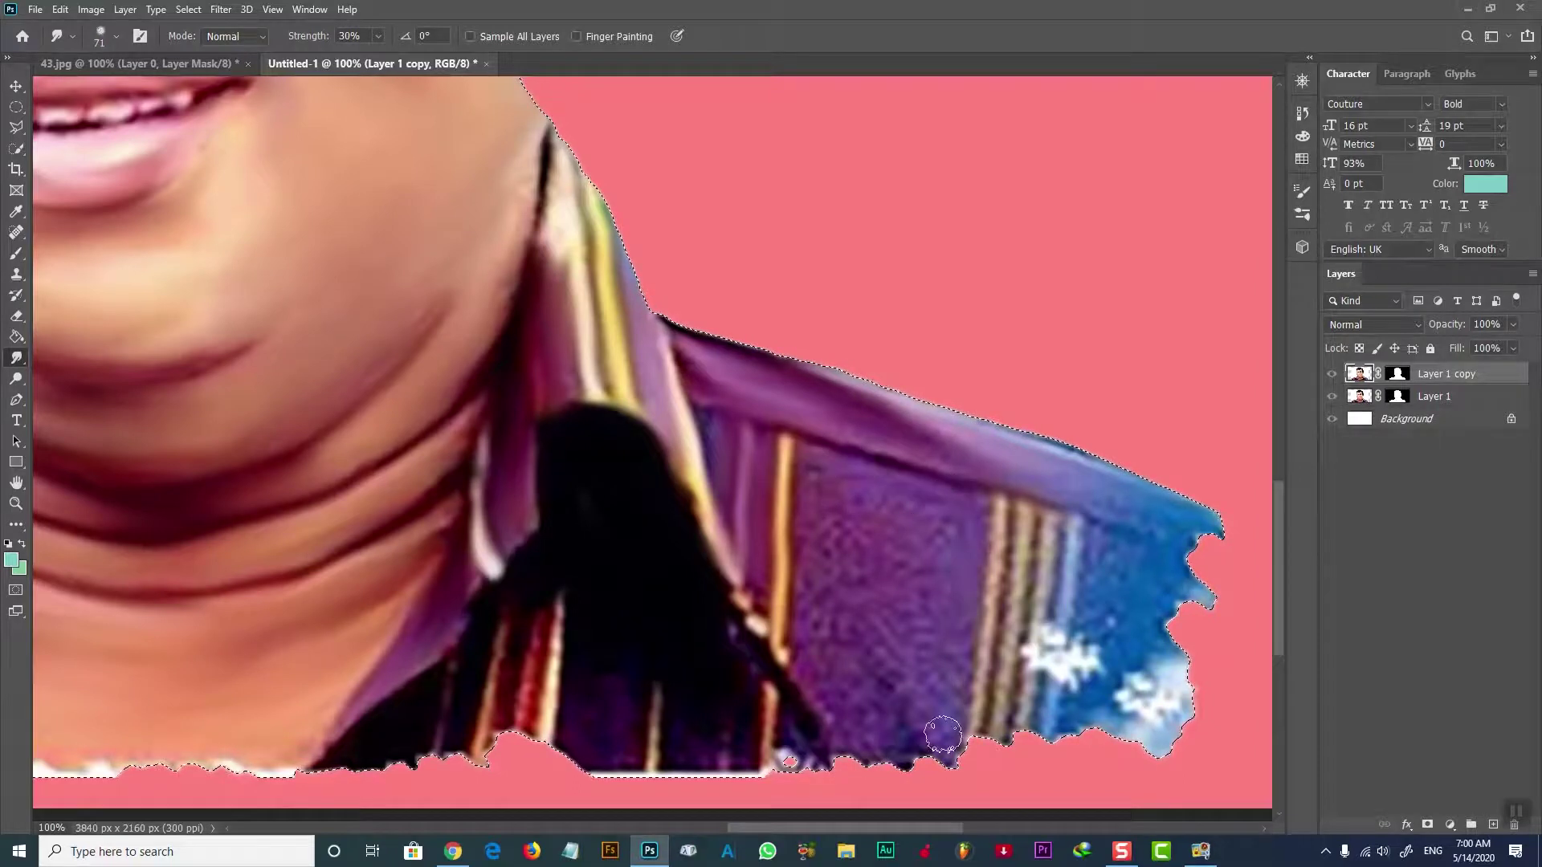
Step: Re-smooth the purple collar with a larger brush, blending the stripes, blue patch and lower edge
left_click_drag(933, 541, 840, 630)
left_click_drag(806, 554, 818, 666)
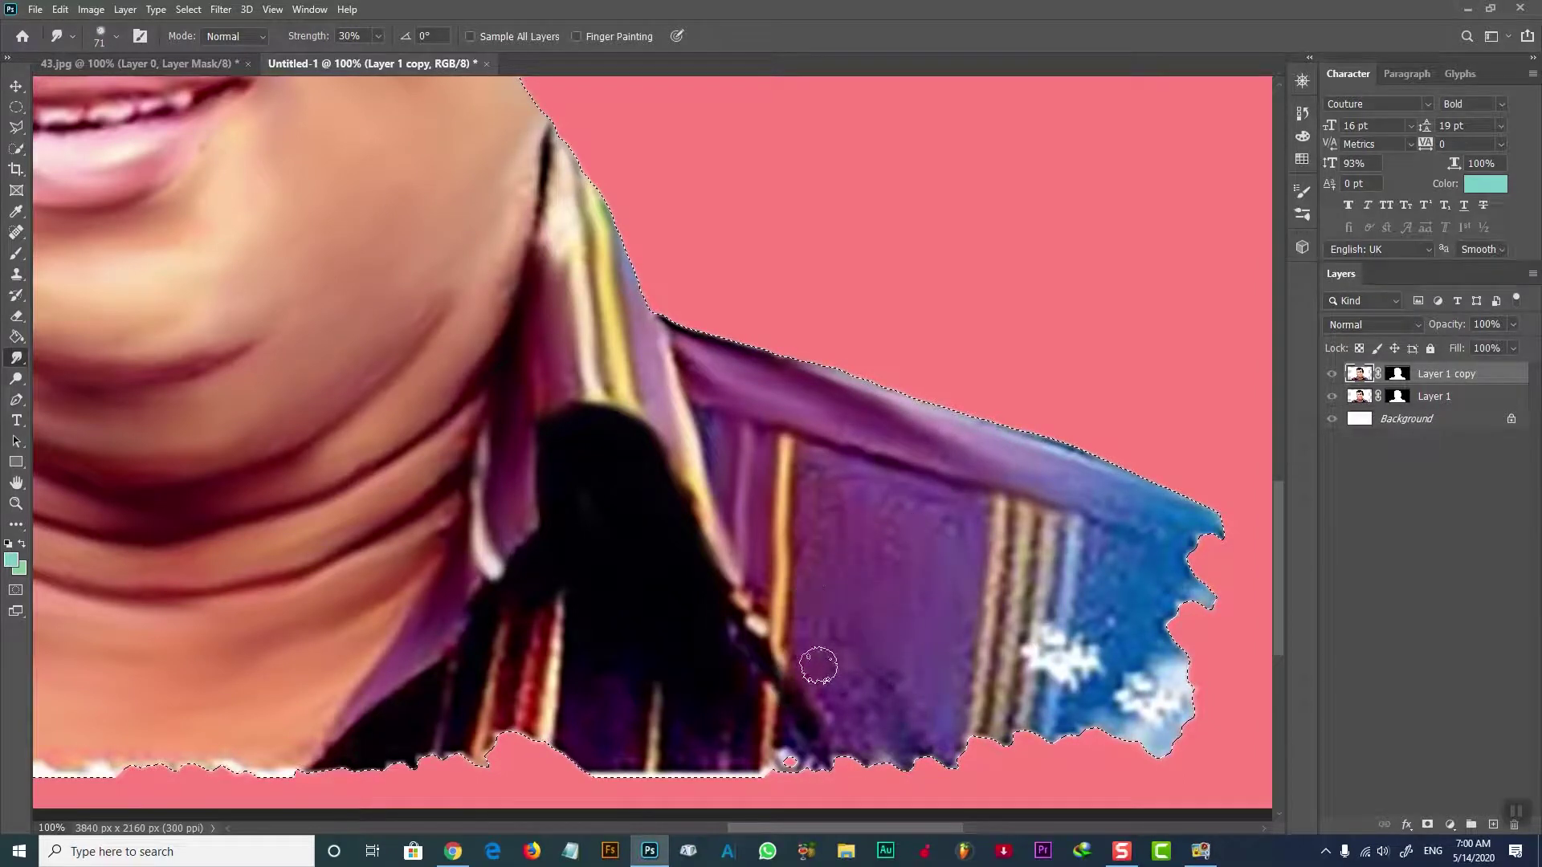
key("ctrl+z")
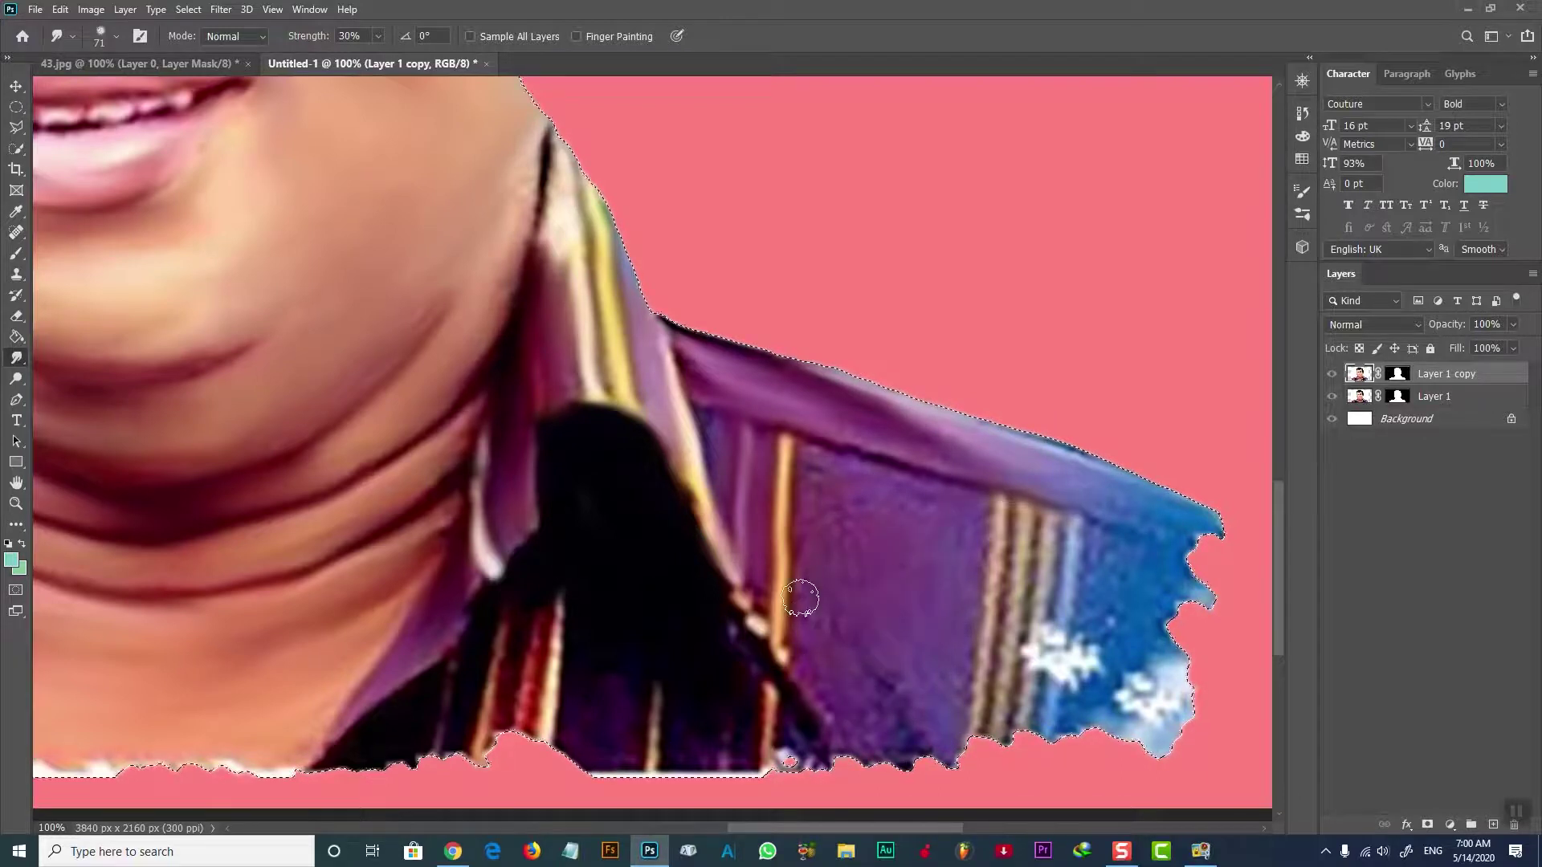
mouse_move(911, 554)
left_mouse_down()
mouse_move(904, 601)
mouse_move(842, 515)
mouse_move(900, 711)
mouse_move(853, 499)
left_mouse_up()
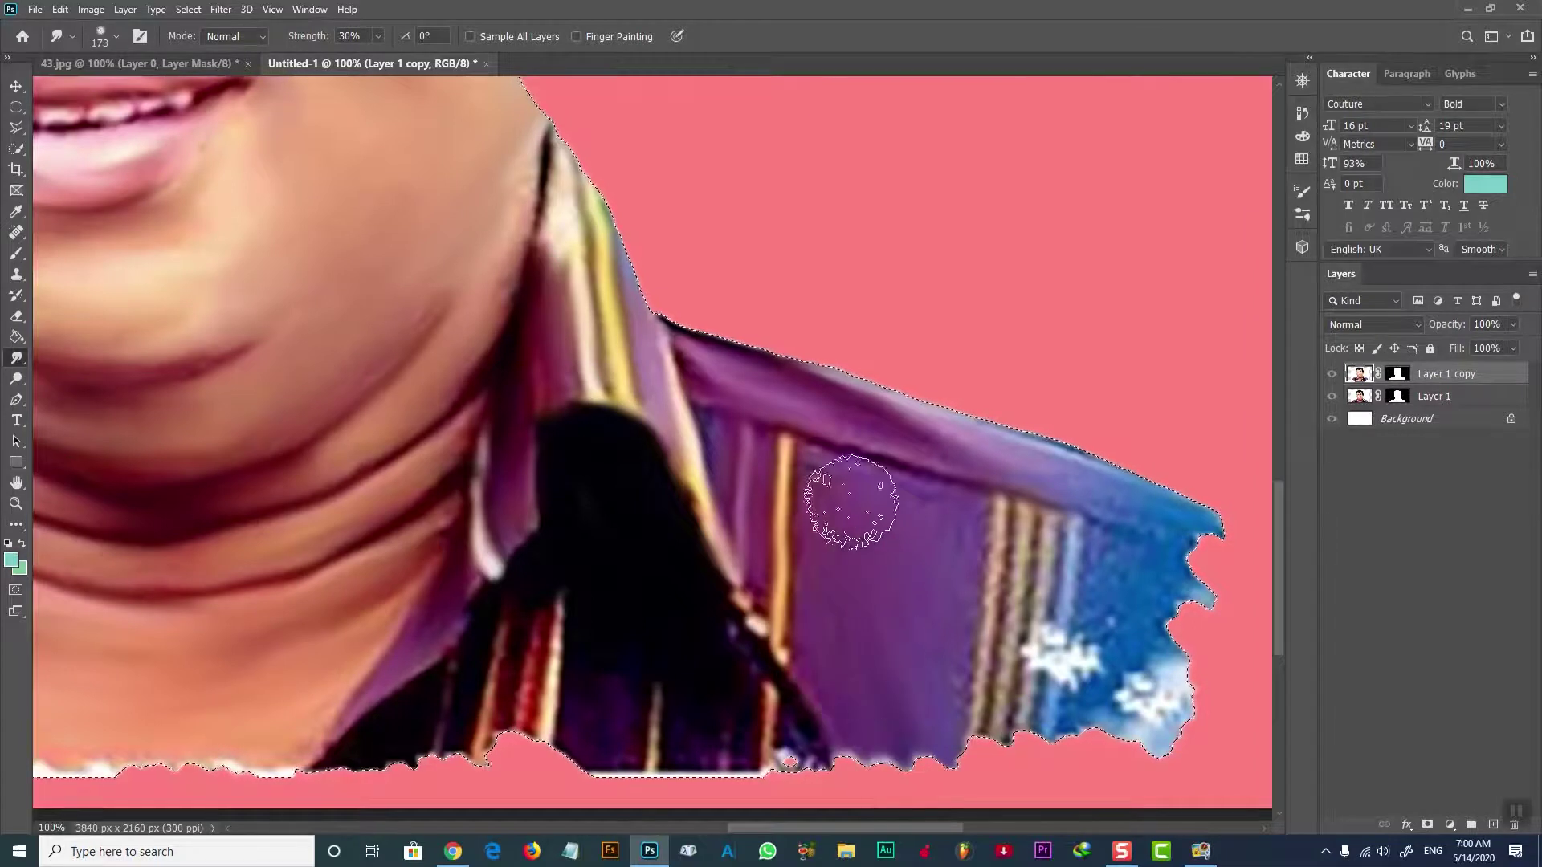
mouse_move(988, 554)
left_mouse_down()
mouse_move(1000, 707)
mouse_move(1060, 522)
mouse_move(1143, 619)
mouse_move(1136, 540)
mouse_move(1077, 522)
left_mouse_up()
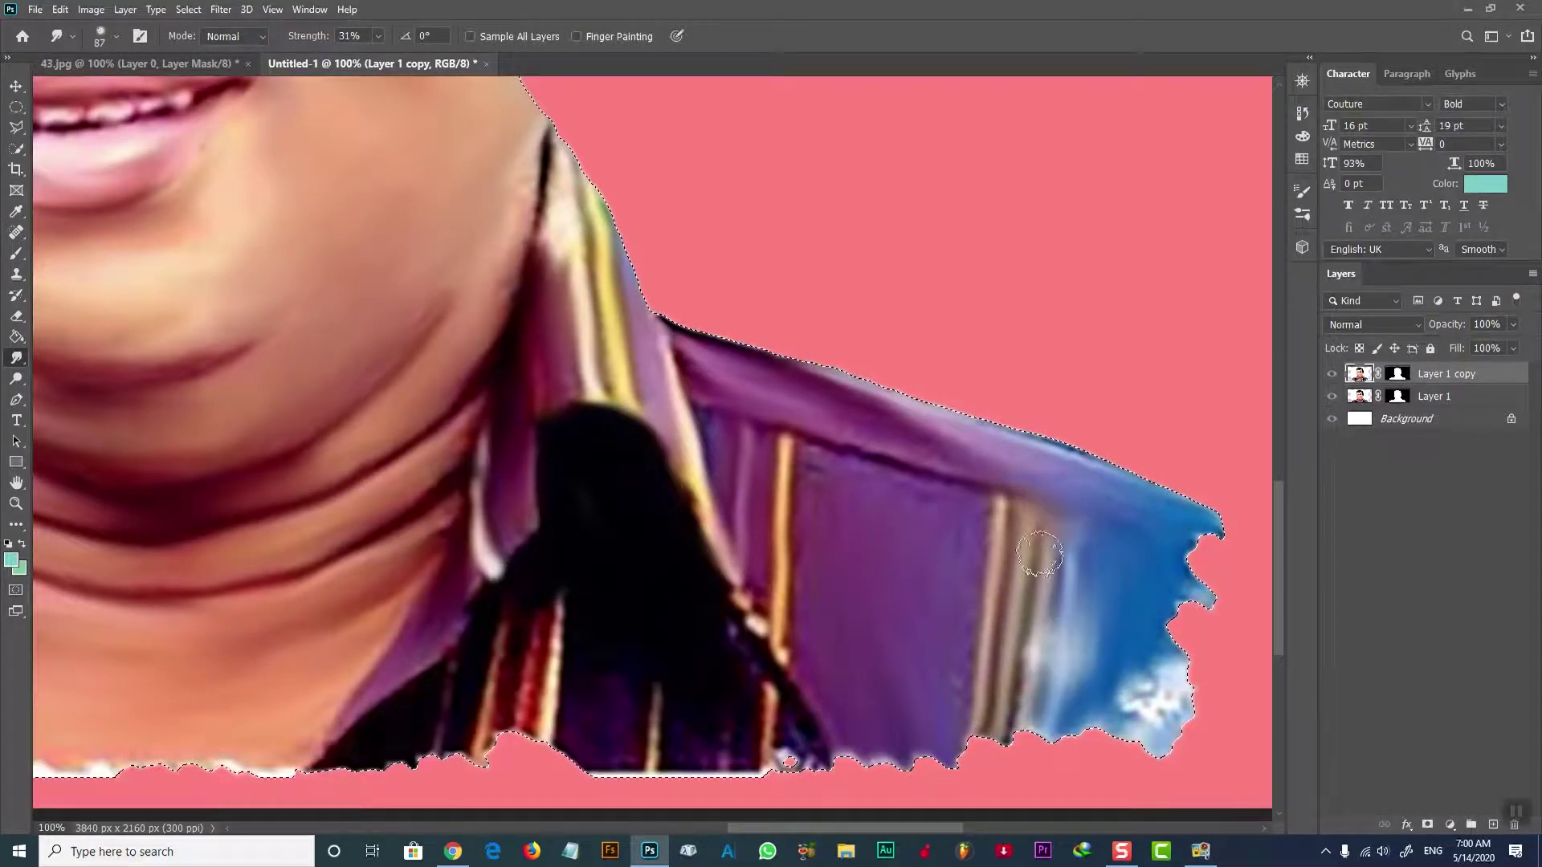
mouse_move(767, 755)
left_mouse_down()
mouse_move(679, 767)
mouse_move(605, 702)
mouse_move(494, 666)
mouse_move(417, 731)
mouse_move(434, 691)
mouse_move(551, 613)
mouse_move(474, 630)
mouse_move(733, 688)
mouse_move(791, 751)
mouse_move(709, 629)
mouse_move(637, 576)
mouse_move(706, 619)
mouse_move(640, 562)
mouse_move(723, 630)
mouse_move(602, 673)
left_mouse_up()
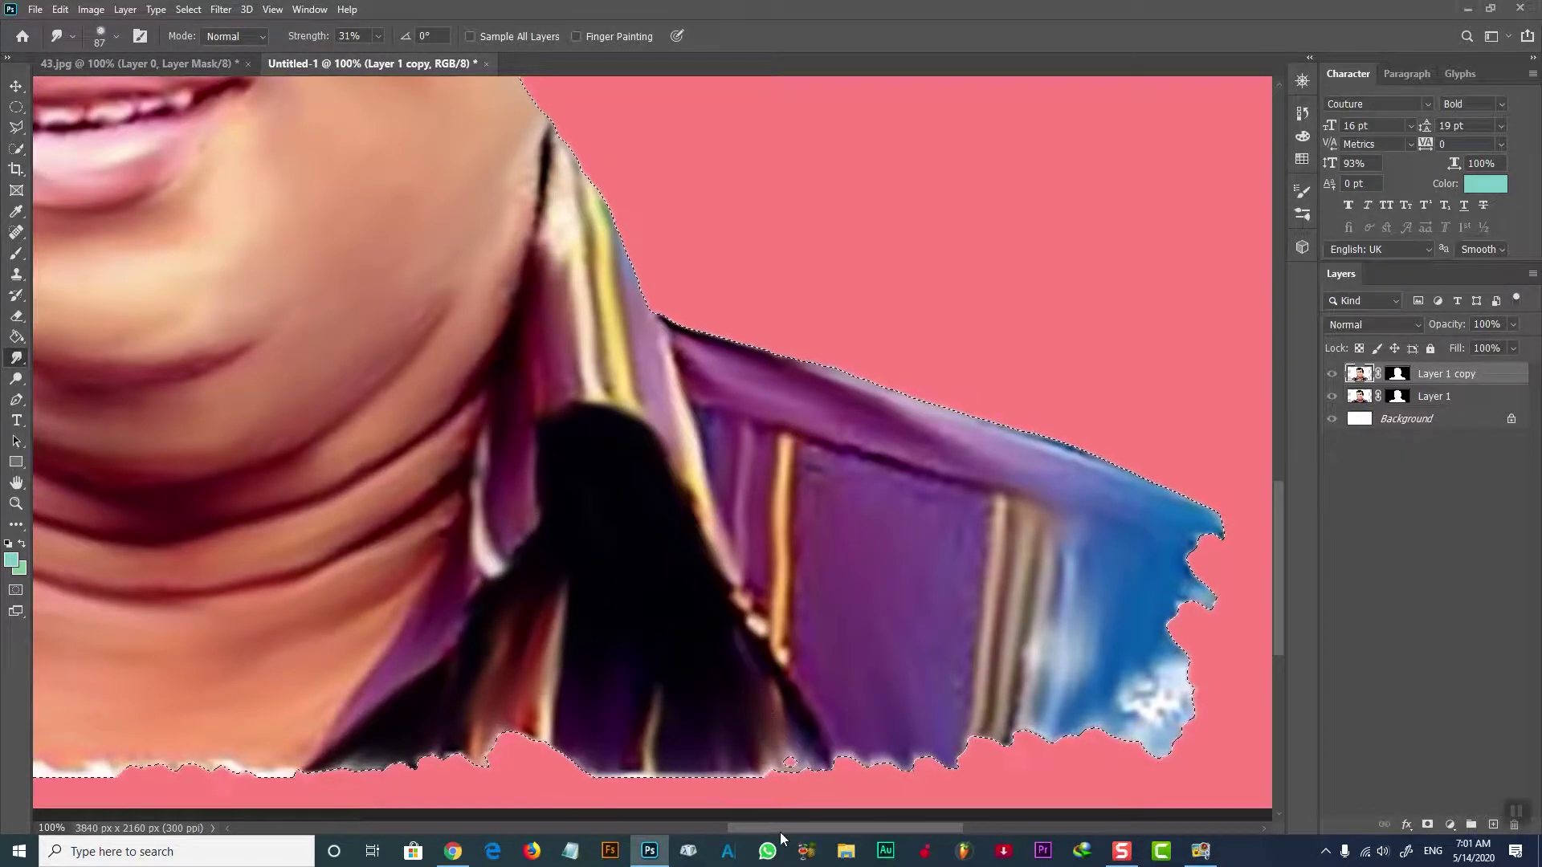
scroll(782, 830, "left", 3)
Step: Smudge the left shirt fabric and collar stripes into smooth bluish-purple painted streaks
scroll(890, 833, "left", 3)
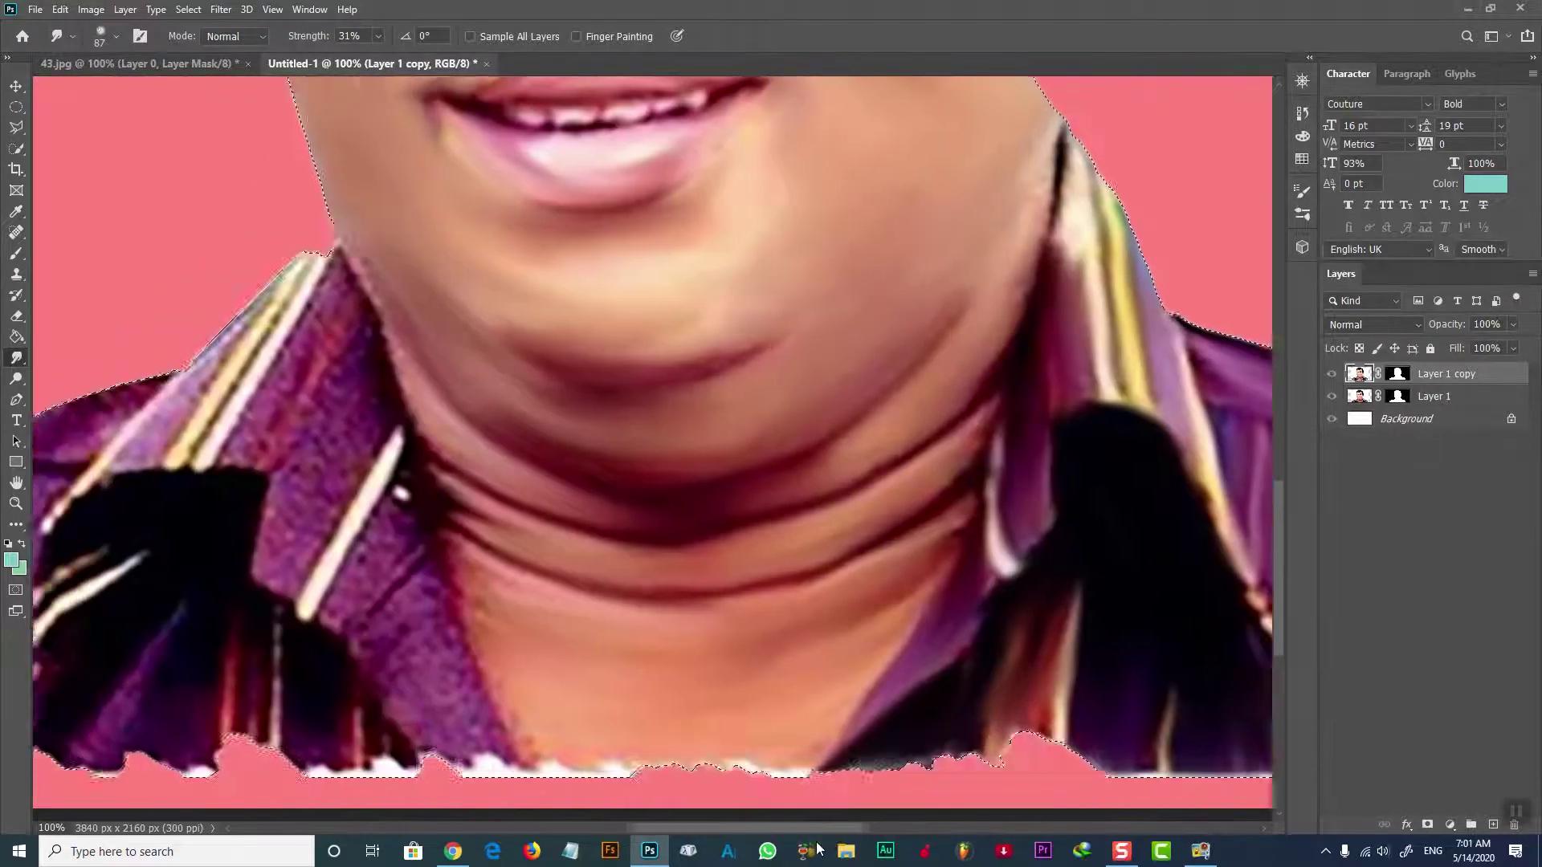
scroll(890, 832, "left", 2)
mouse_move(540, 735)
left_mouse_down()
mouse_move(407, 619)
mouse_move(491, 509)
mouse_move(472, 569)
mouse_move(493, 540)
mouse_move(493, 465)
mouse_move(389, 554)
mouse_move(442, 424)
mouse_move(438, 490)
mouse_move(413, 420)
mouse_move(383, 437)
mouse_move(445, 314)
mouse_move(441, 268)
mouse_move(534, 482)
mouse_move(345, 306)
mouse_move(539, 514)
mouse_move(354, 354)
mouse_move(241, 458)
mouse_move(370, 289)
mouse_move(336, 381)
mouse_move(359, 429)
mouse_move(342, 490)
mouse_move(172, 509)
mouse_move(344, 488)
mouse_move(334, 333)
mouse_move(114, 440)
mouse_move(136, 458)
left_mouse_up()
mouse_move(447, 717)
left_mouse_down()
mouse_move(310, 600)
mouse_move(272, 506)
mouse_move(289, 557)
mouse_move(224, 686)
mouse_move(299, 736)
left_mouse_up()
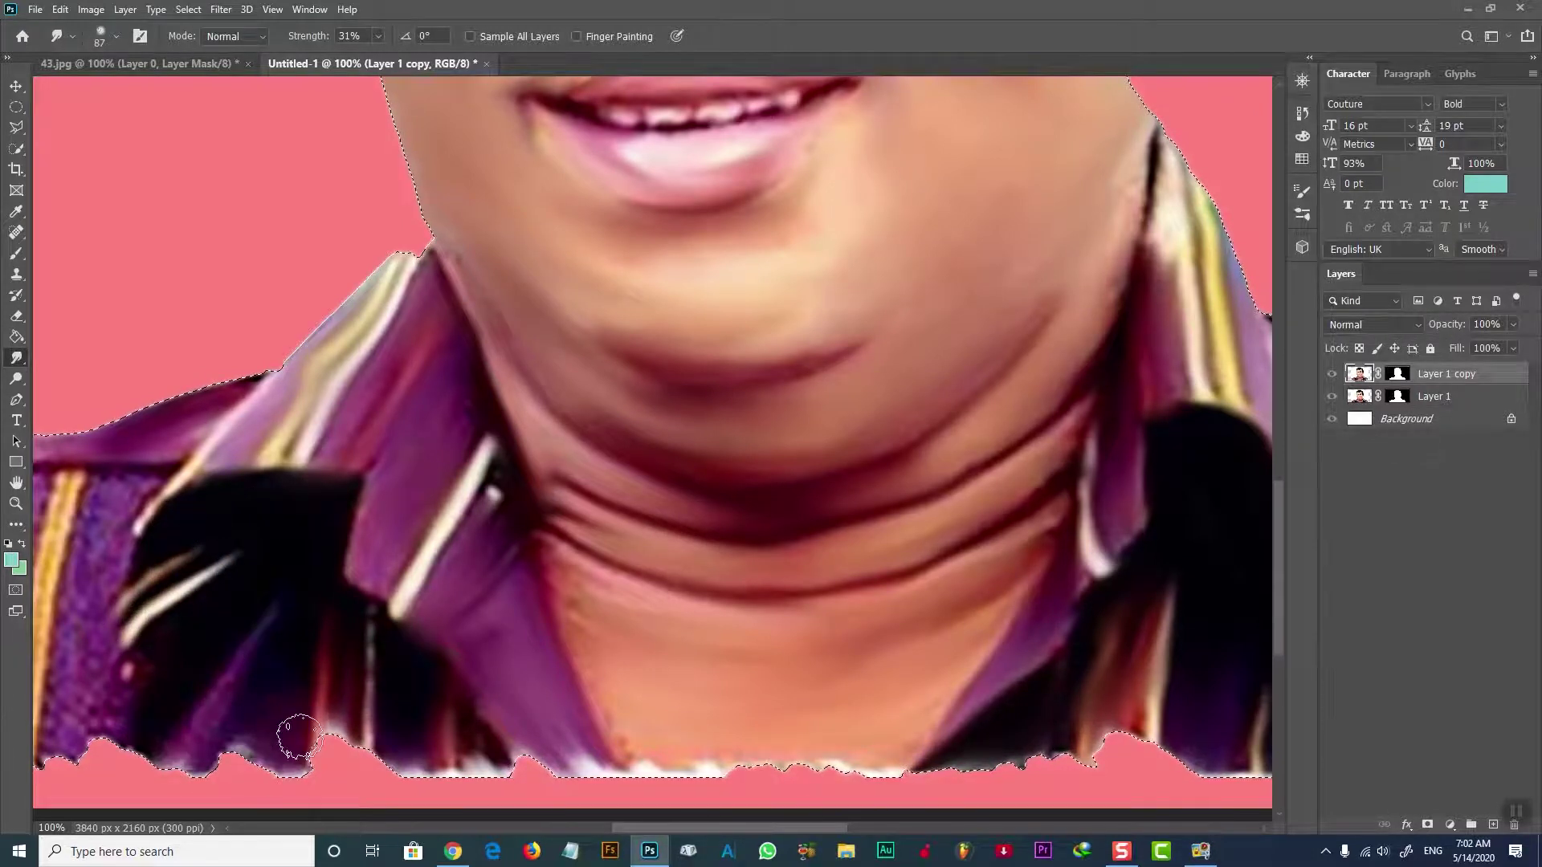
scroll(314, 636, "left", 3)
mouse_move(314, 637)
left_mouse_down()
mouse_move(313, 739)
mouse_move(317, 577)
mouse_move(339, 511)
mouse_move(353, 562)
mouse_move(281, 723)
mouse_move(257, 527)
mouse_move(205, 723)
mouse_move(190, 505)
mouse_move(165, 608)
mouse_move(197, 685)
mouse_move(81, 652)
left_mouse_up()
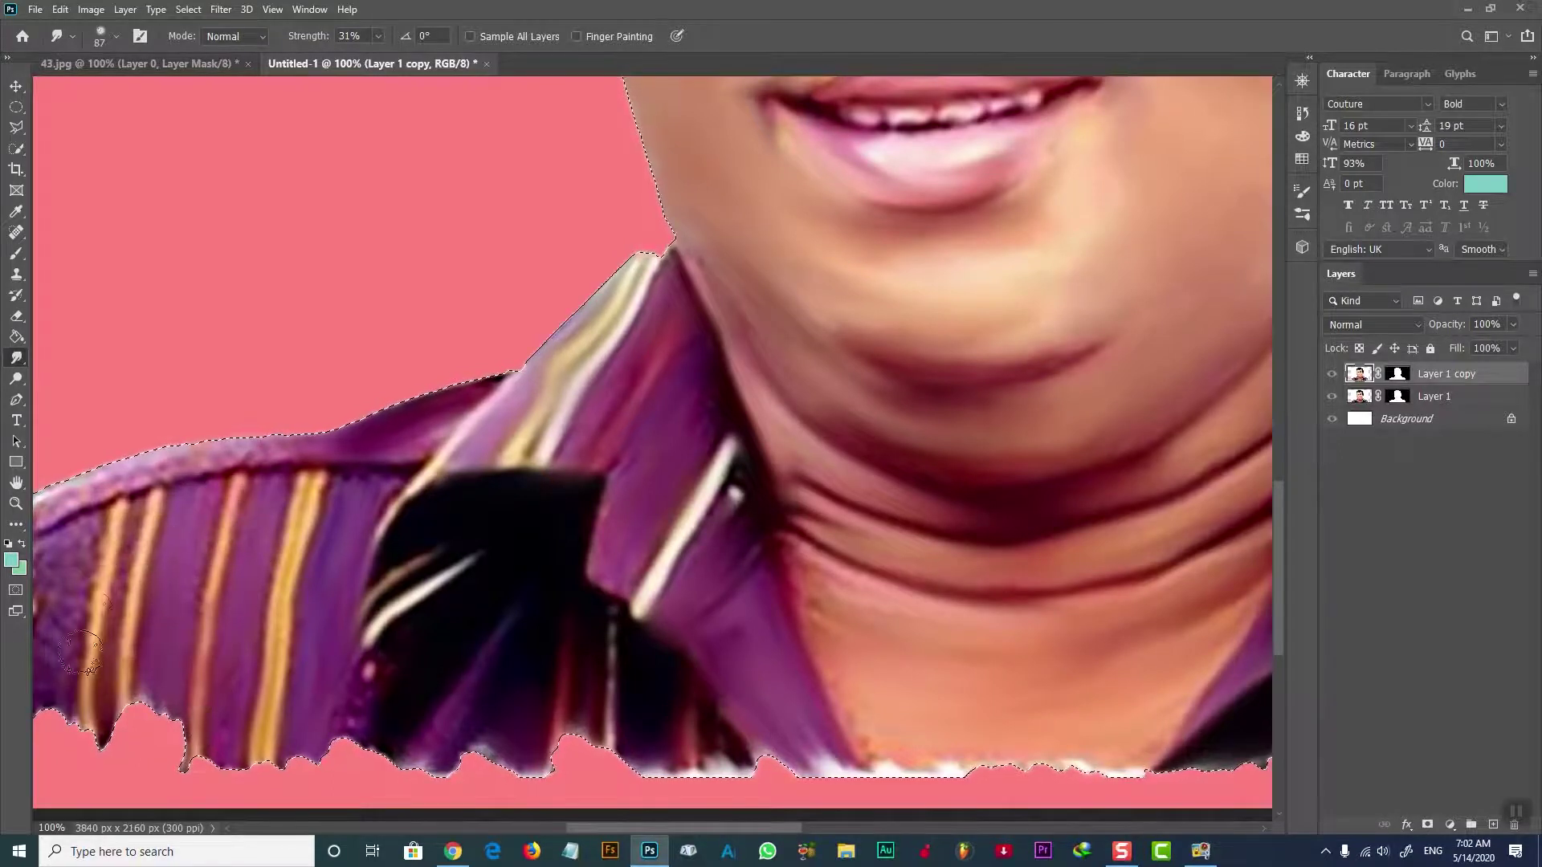
scroll(80, 652, "left", 5)
mouse_move(185, 562)
left_mouse_down()
mouse_move(96, 643)
mouse_move(241, 498)
mouse_move(83, 621)
left_mouse_up()
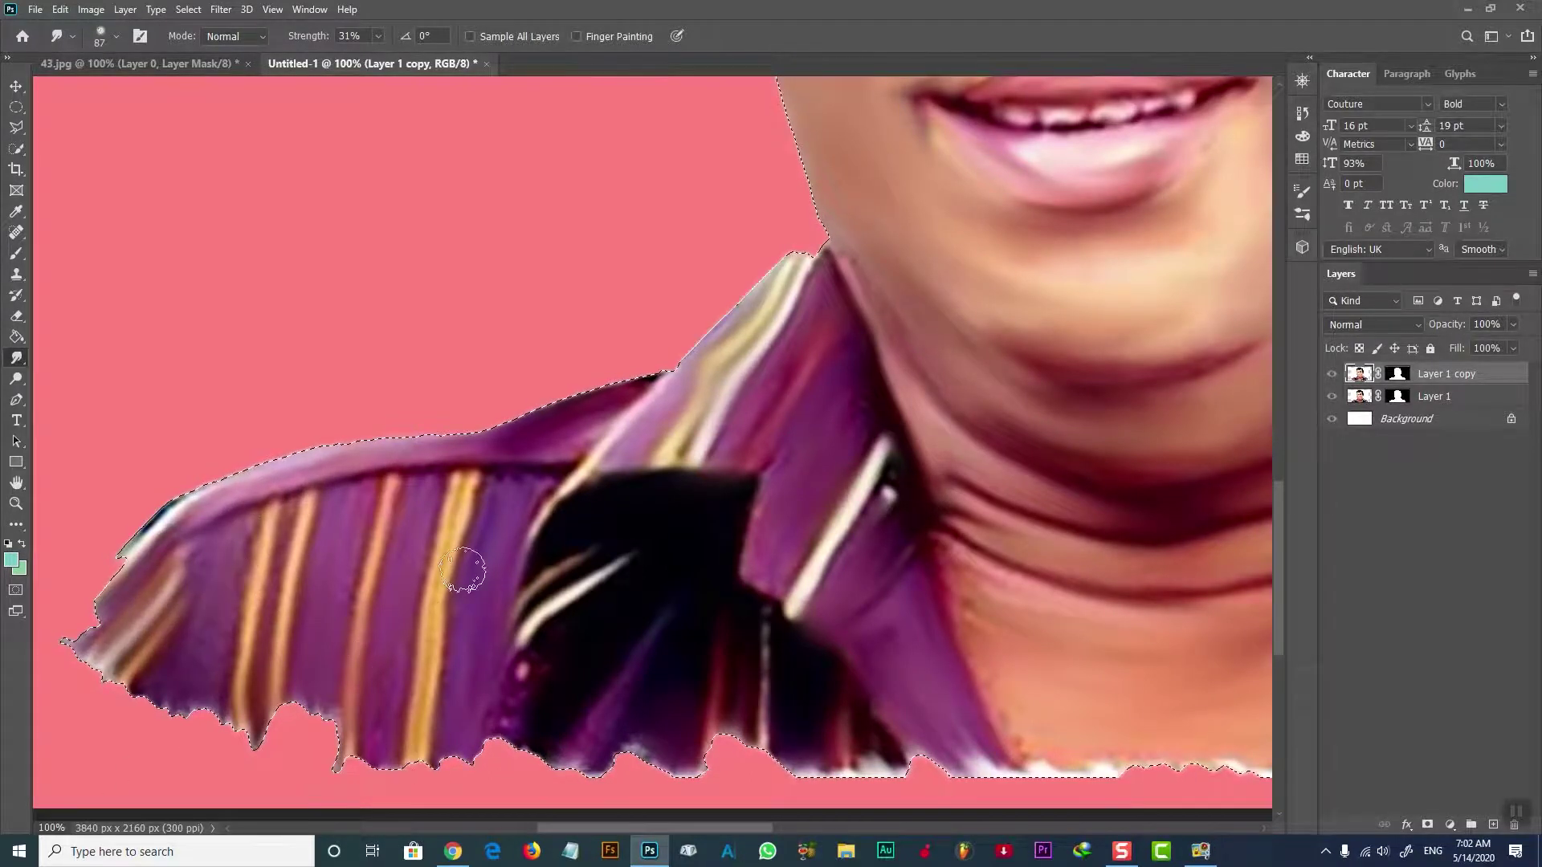
Step: Zoom out to 50% to review the whole painted portrait
scroll(499, 606, "down", 2)
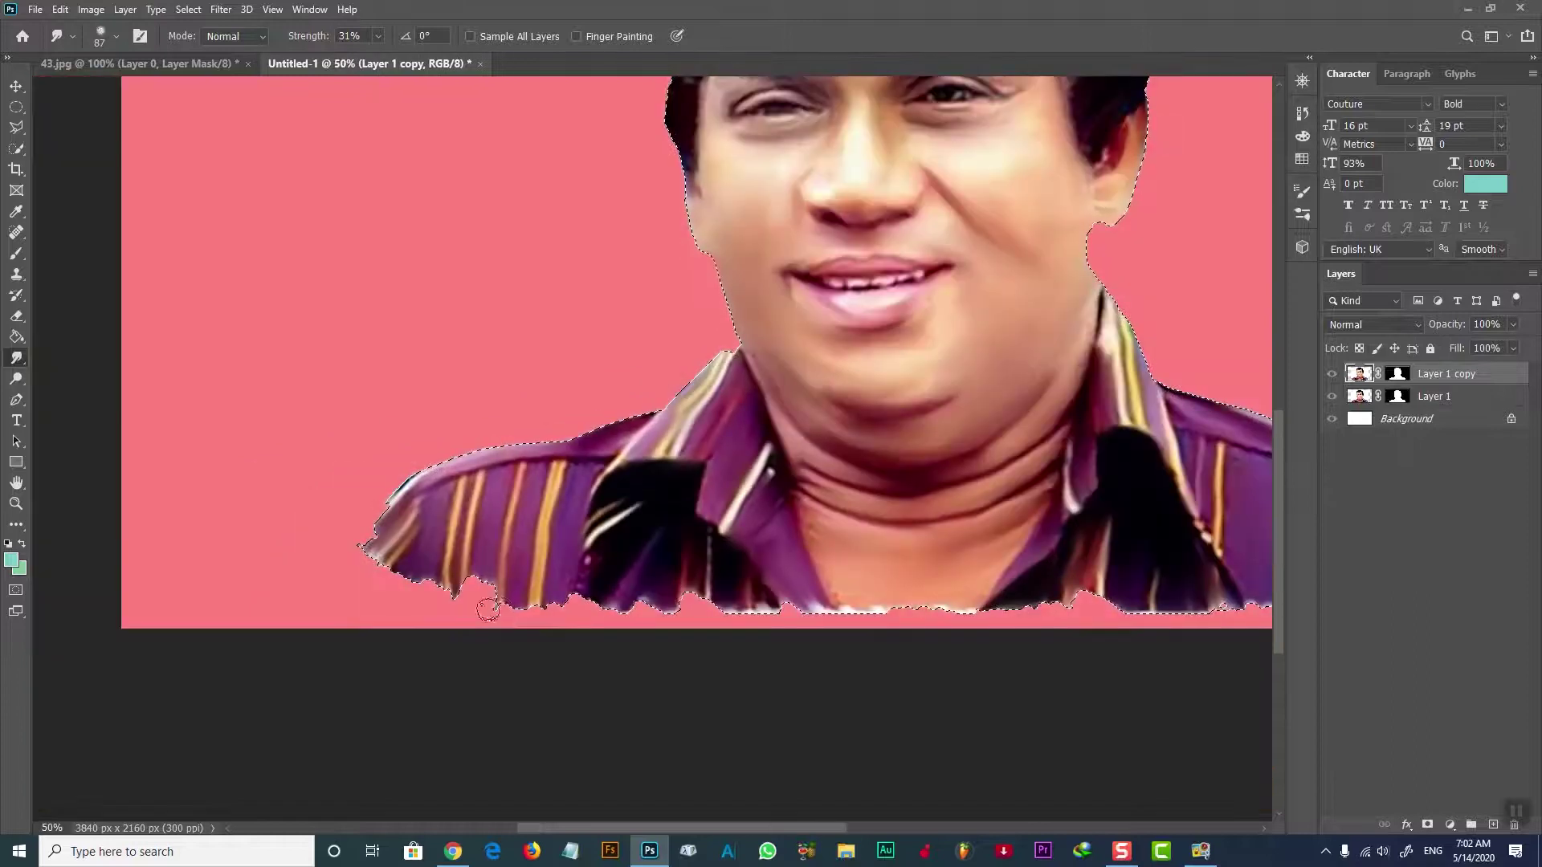
left_click_drag(847, 827, 927, 828)
left_click_drag(1282, 484, 1317, 379)
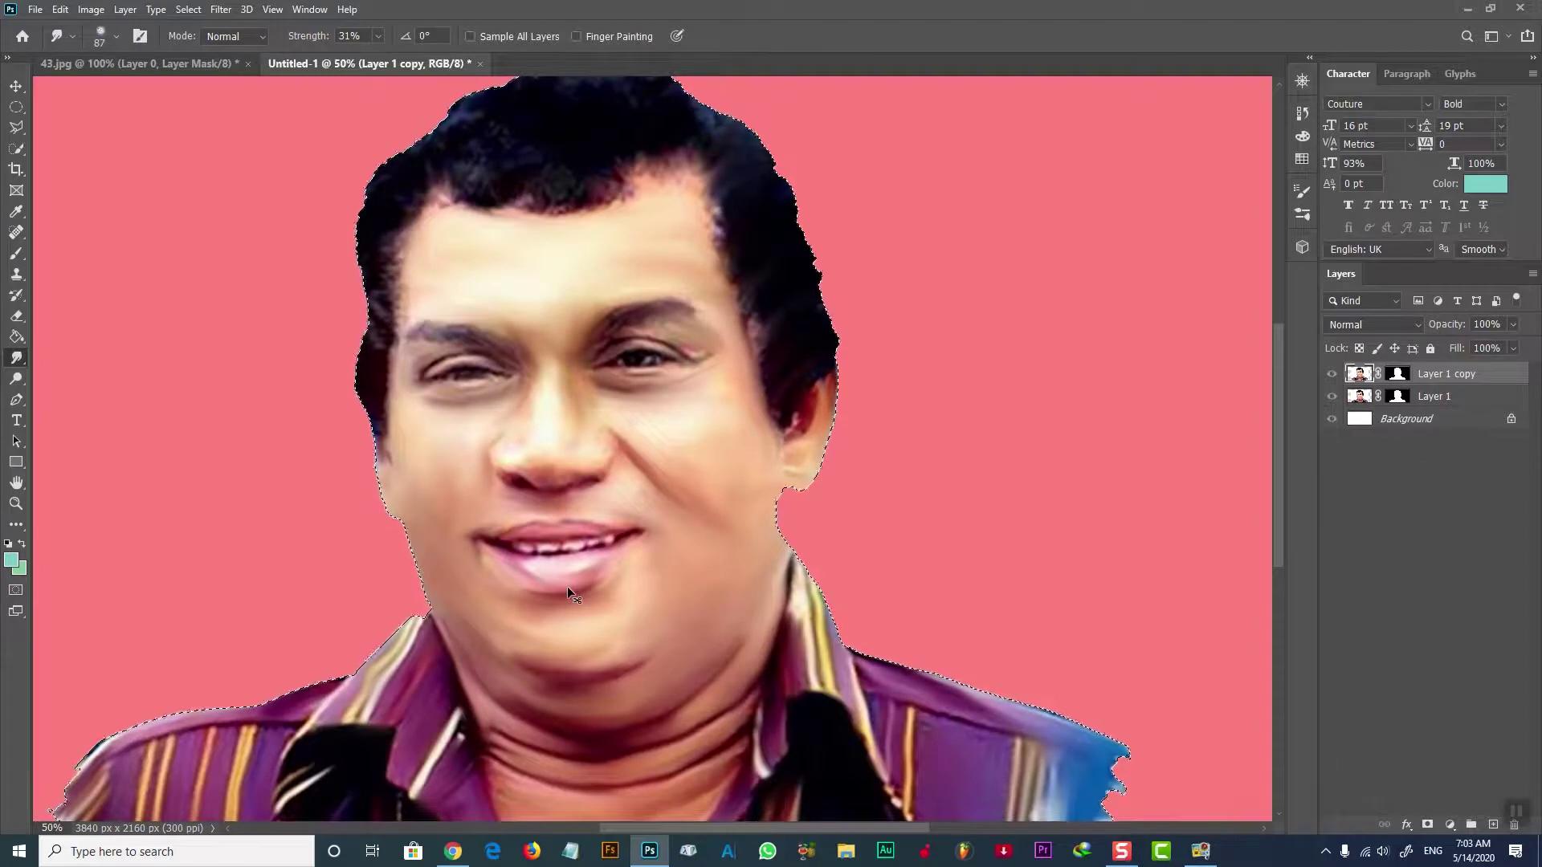
Step: Smudge the nose, lips and chin smooth with a larger smudge brush
key("ctrl+1")
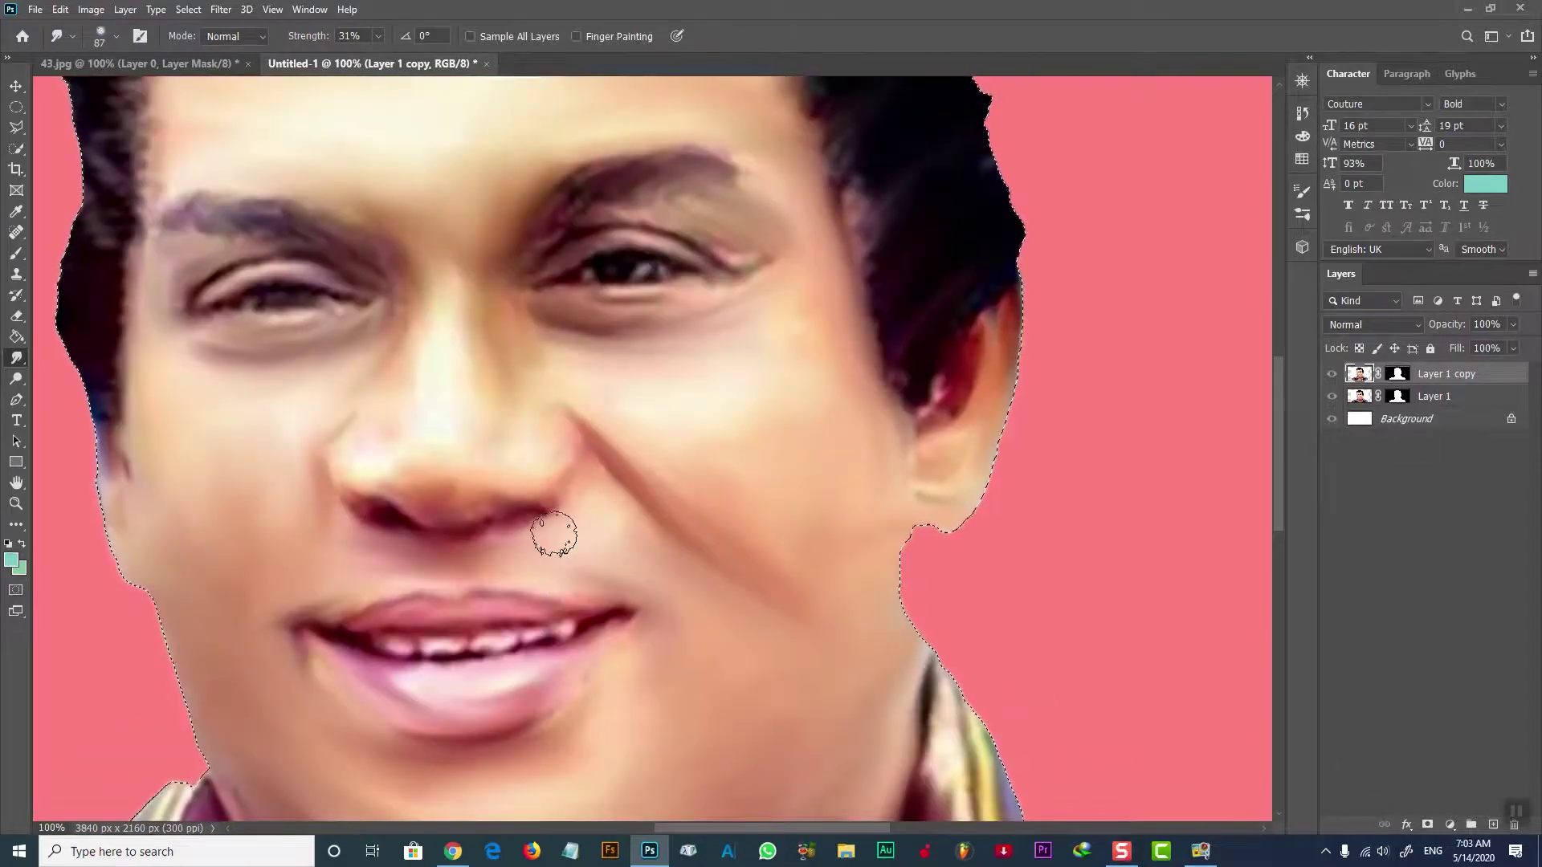
left_click_drag(546, 494, 482, 491)
scroll(617, 580, "up", 1)
left_click_drag(618, 575, 572, 564)
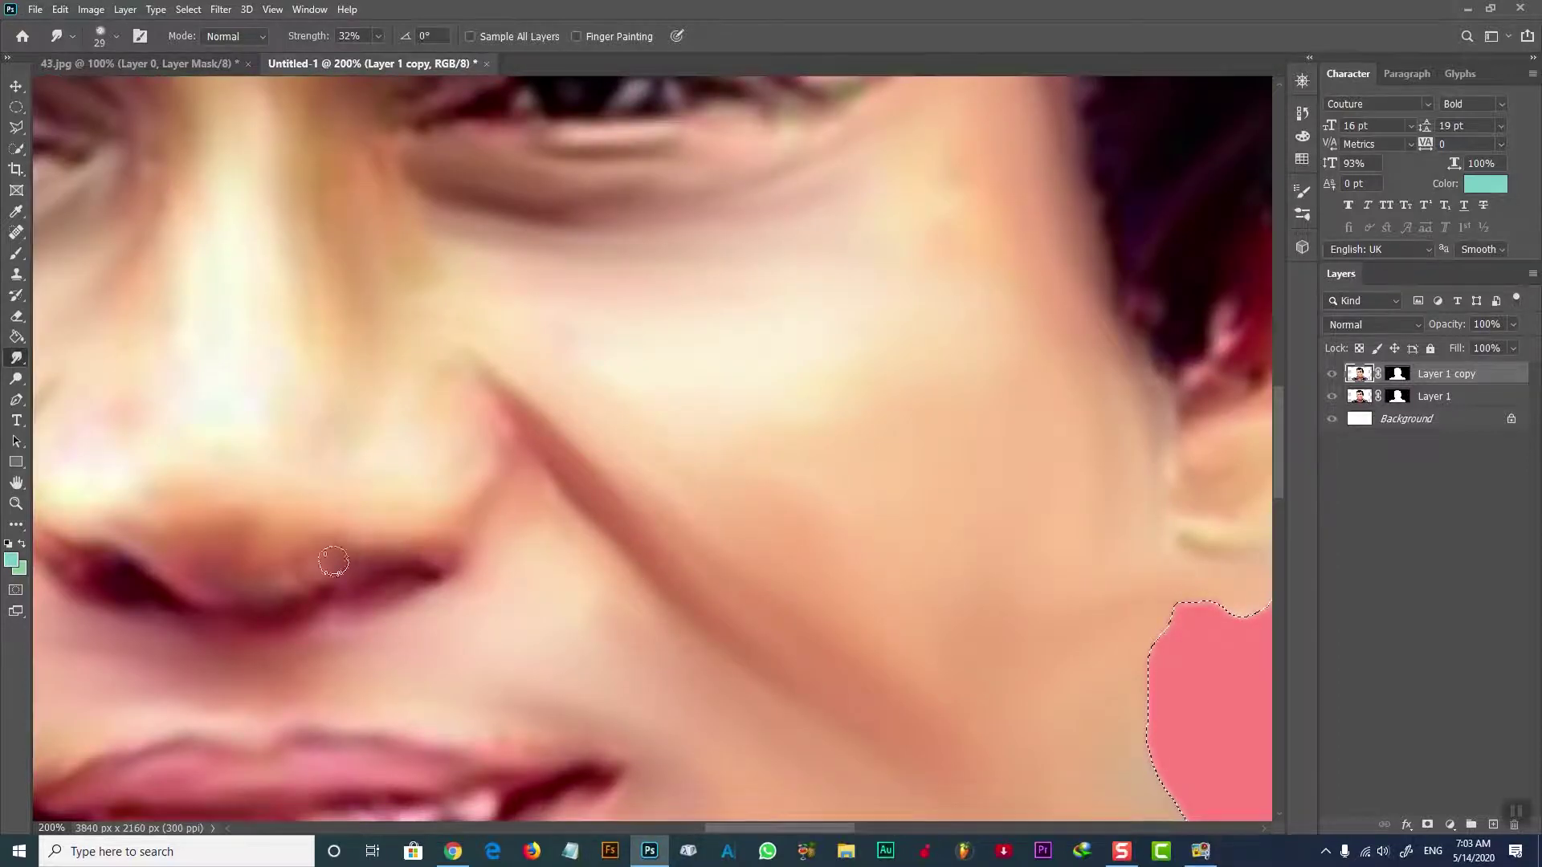
scroll(698, 835, "left", 3)
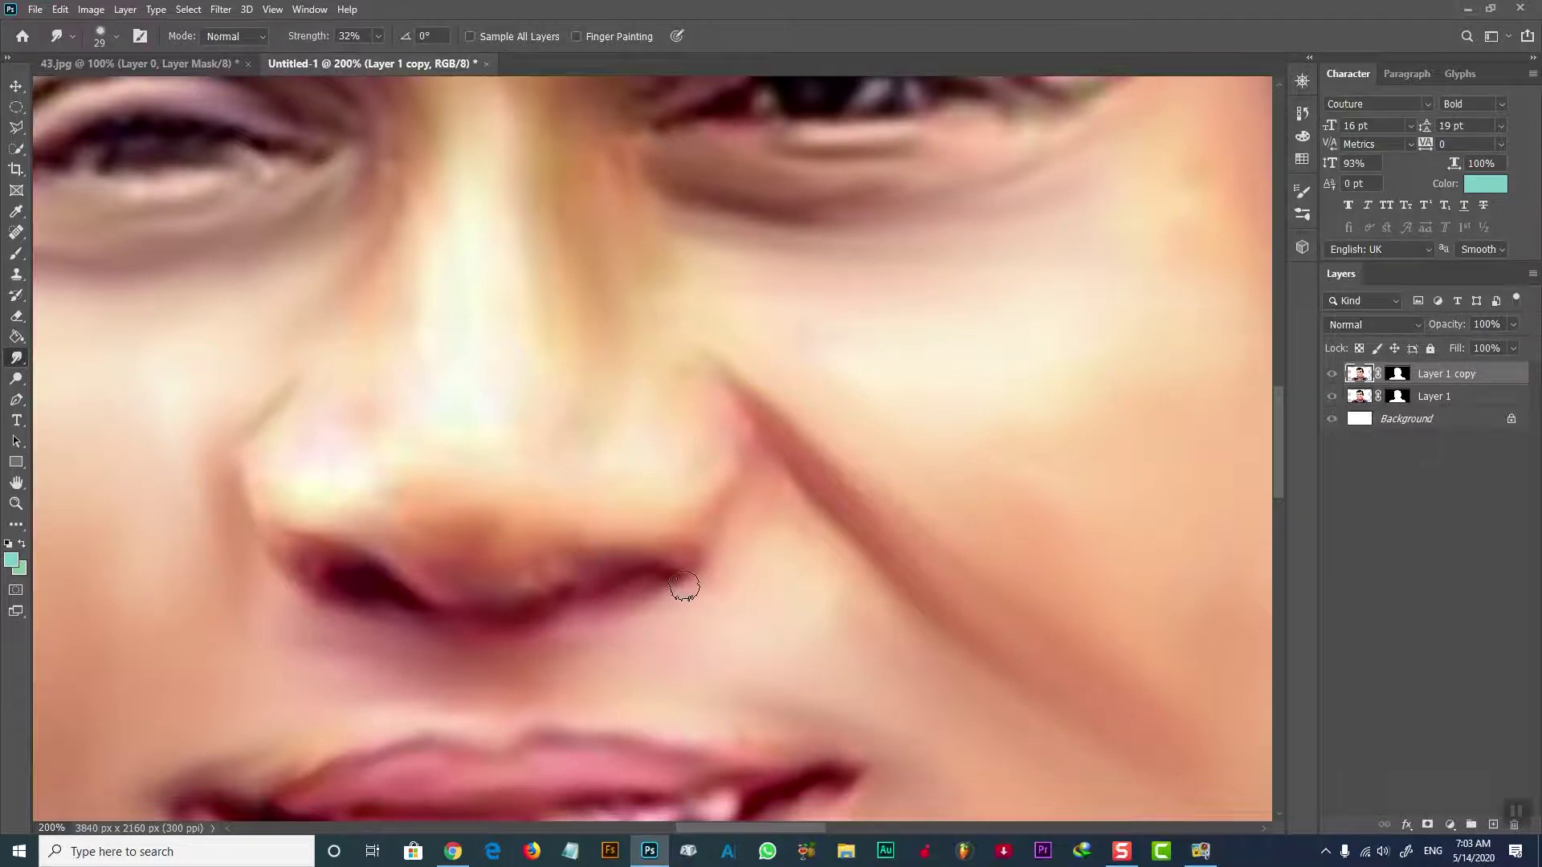
key("ctrl+minus")
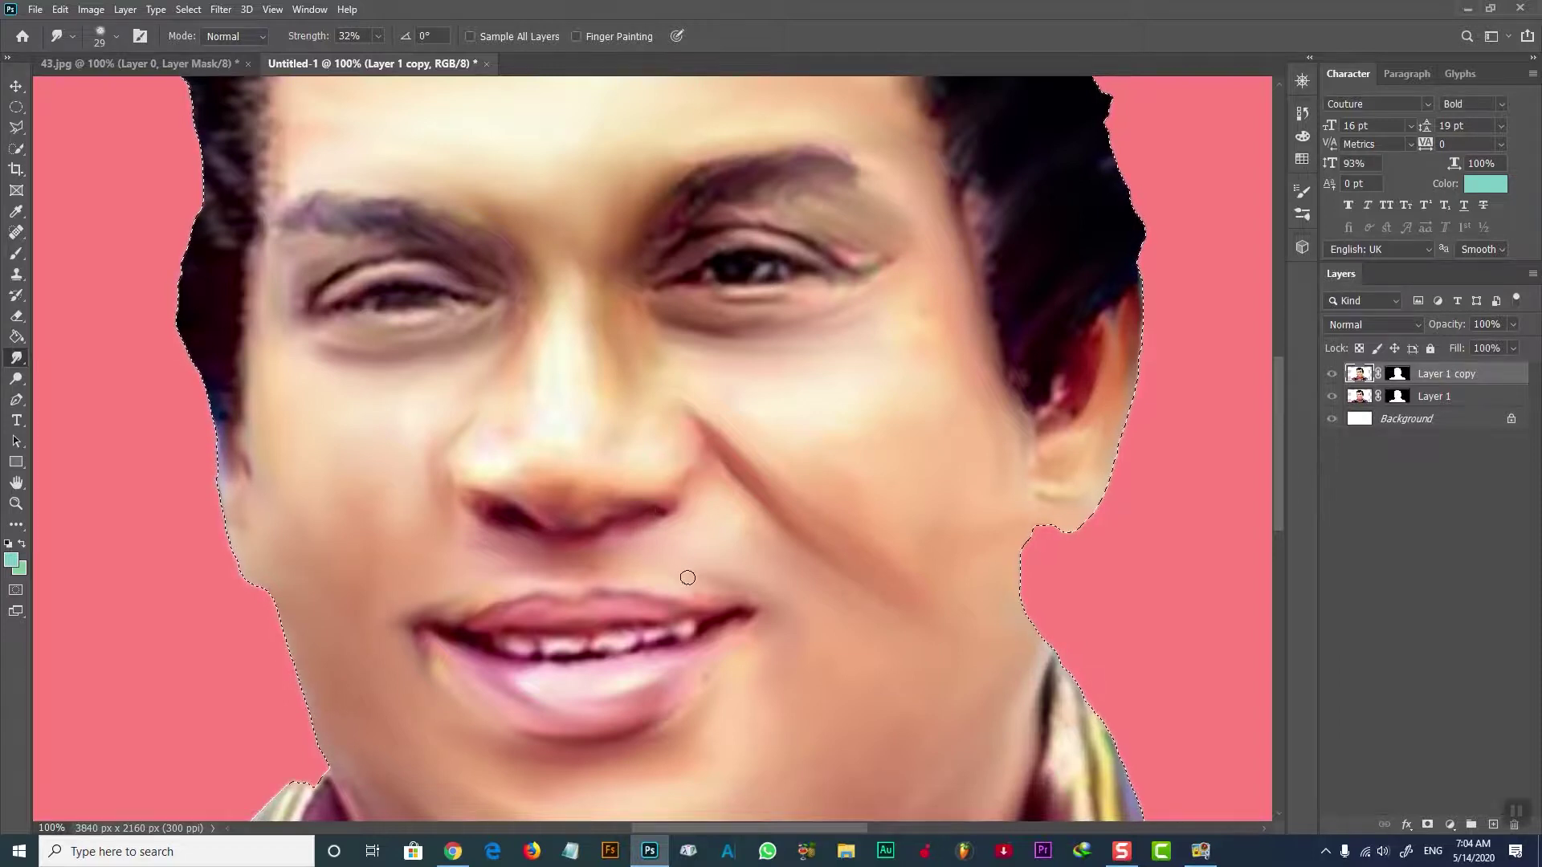
scroll(884, 637, "down", 5)
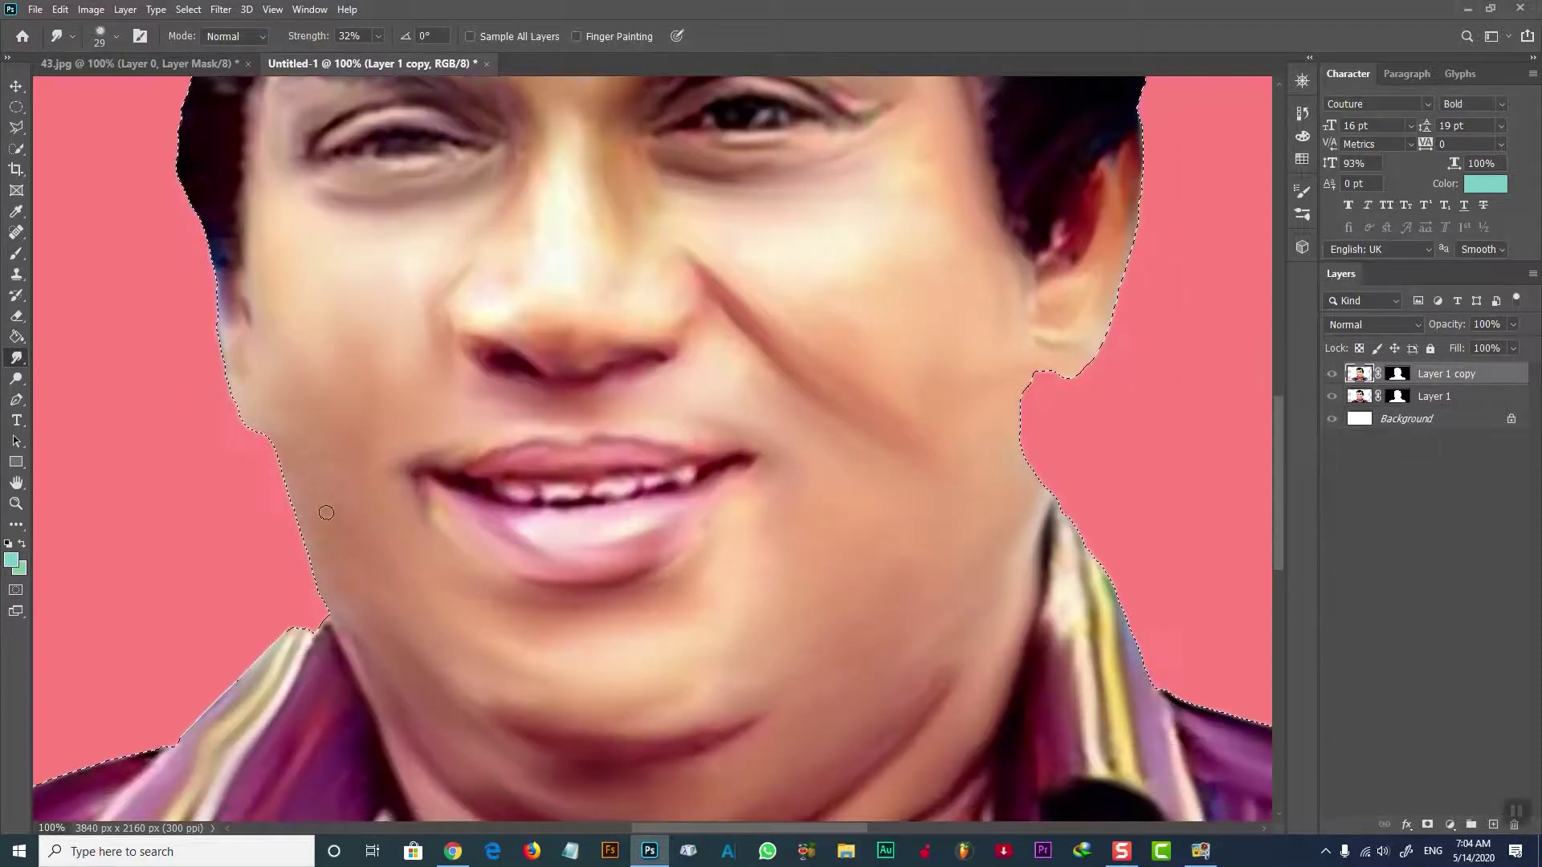
key("bracketright")
key("bracketright")
key("bracketright")
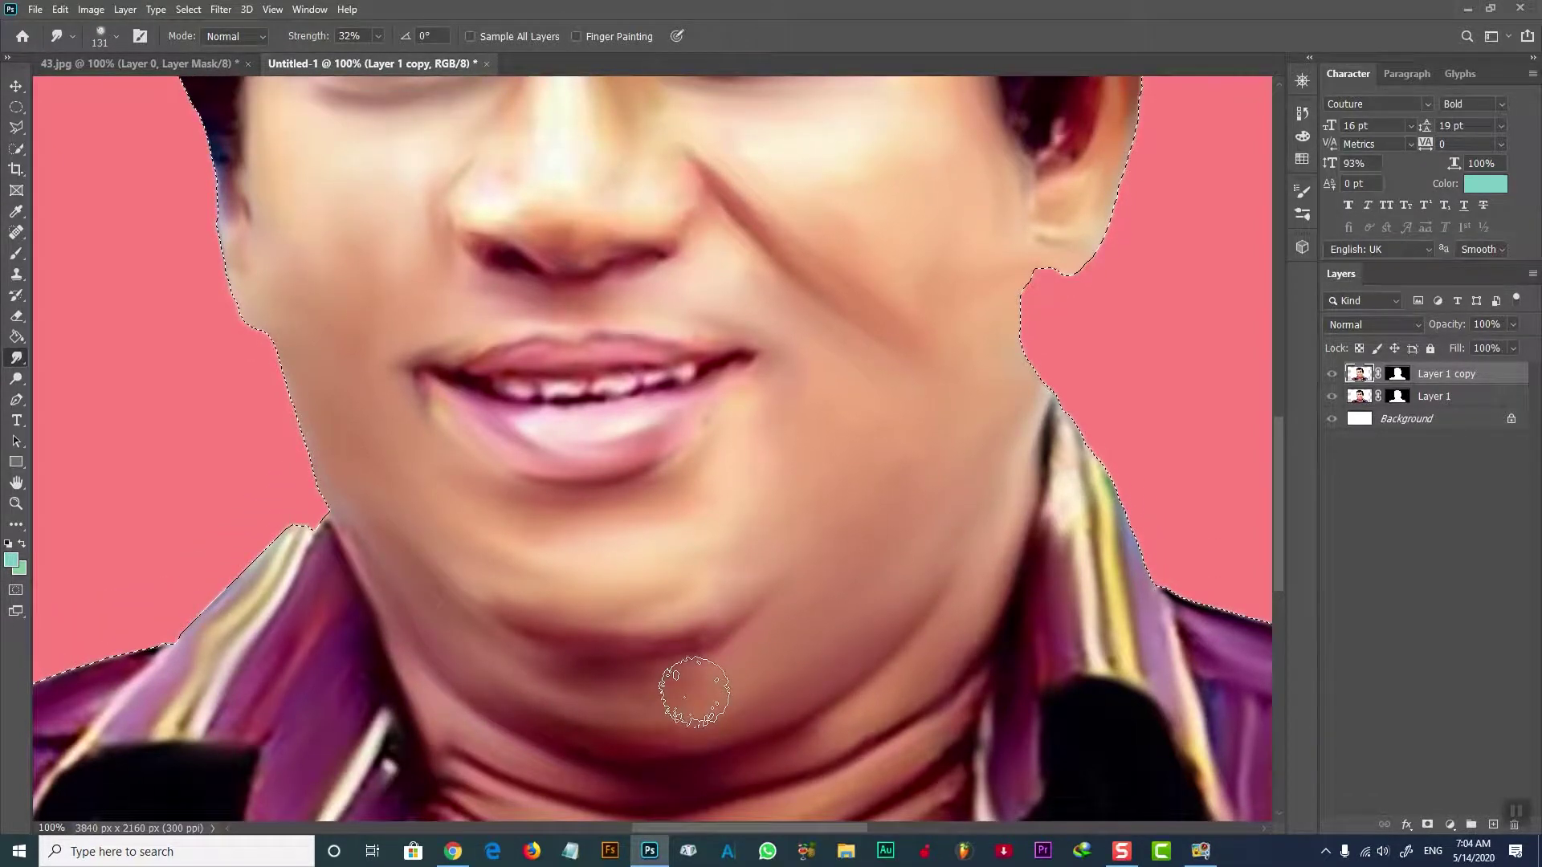
scroll(682, 682, "up", 3)
scroll(672, 682, "up", 1)
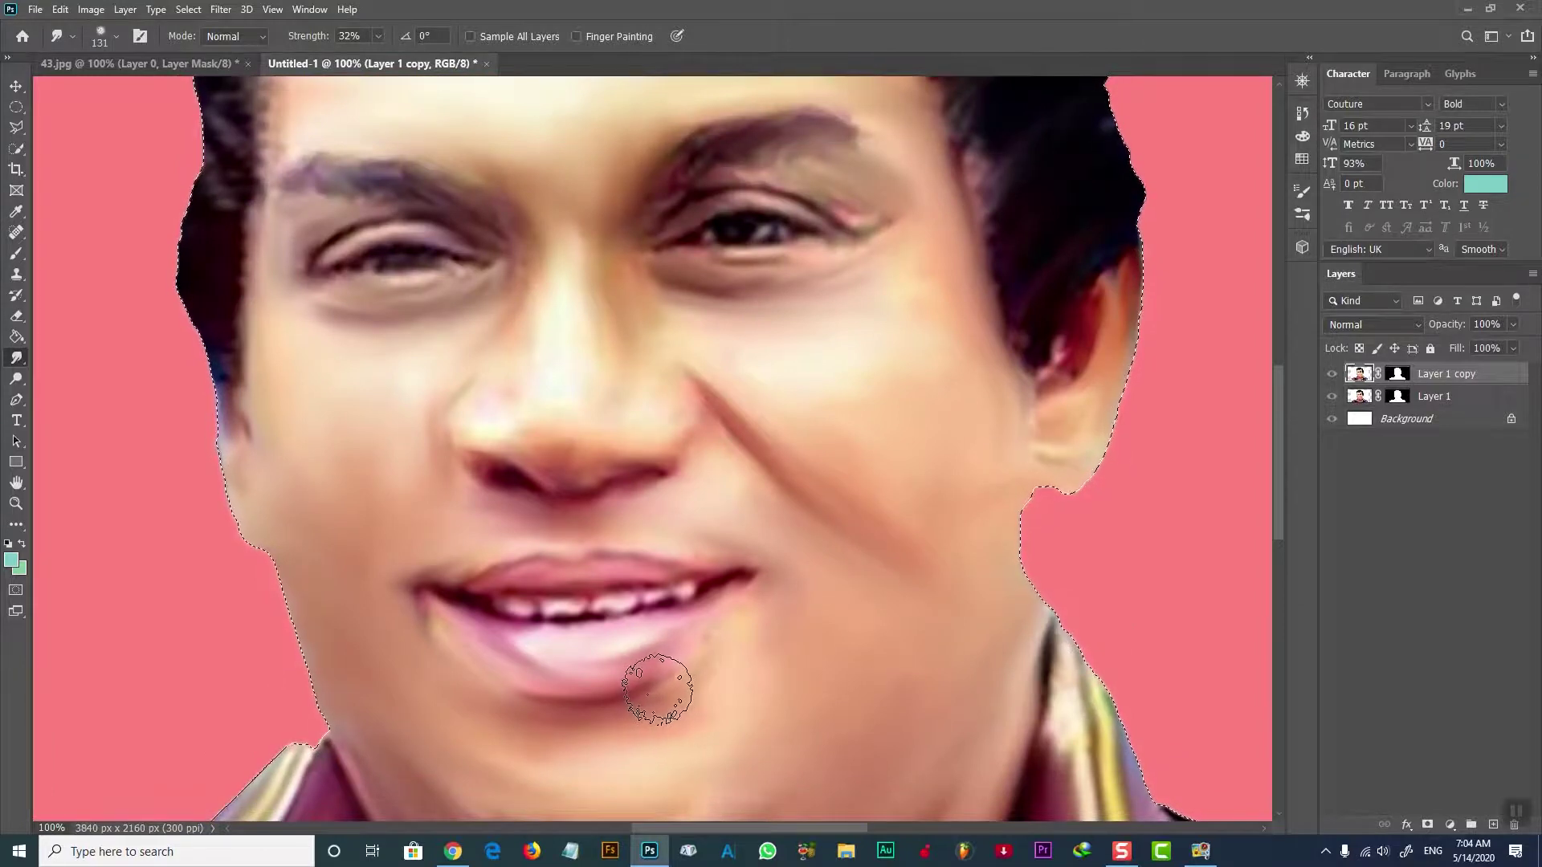
Step: Unlock the Background layer into Layer 0 with the Move tool active
key("v")
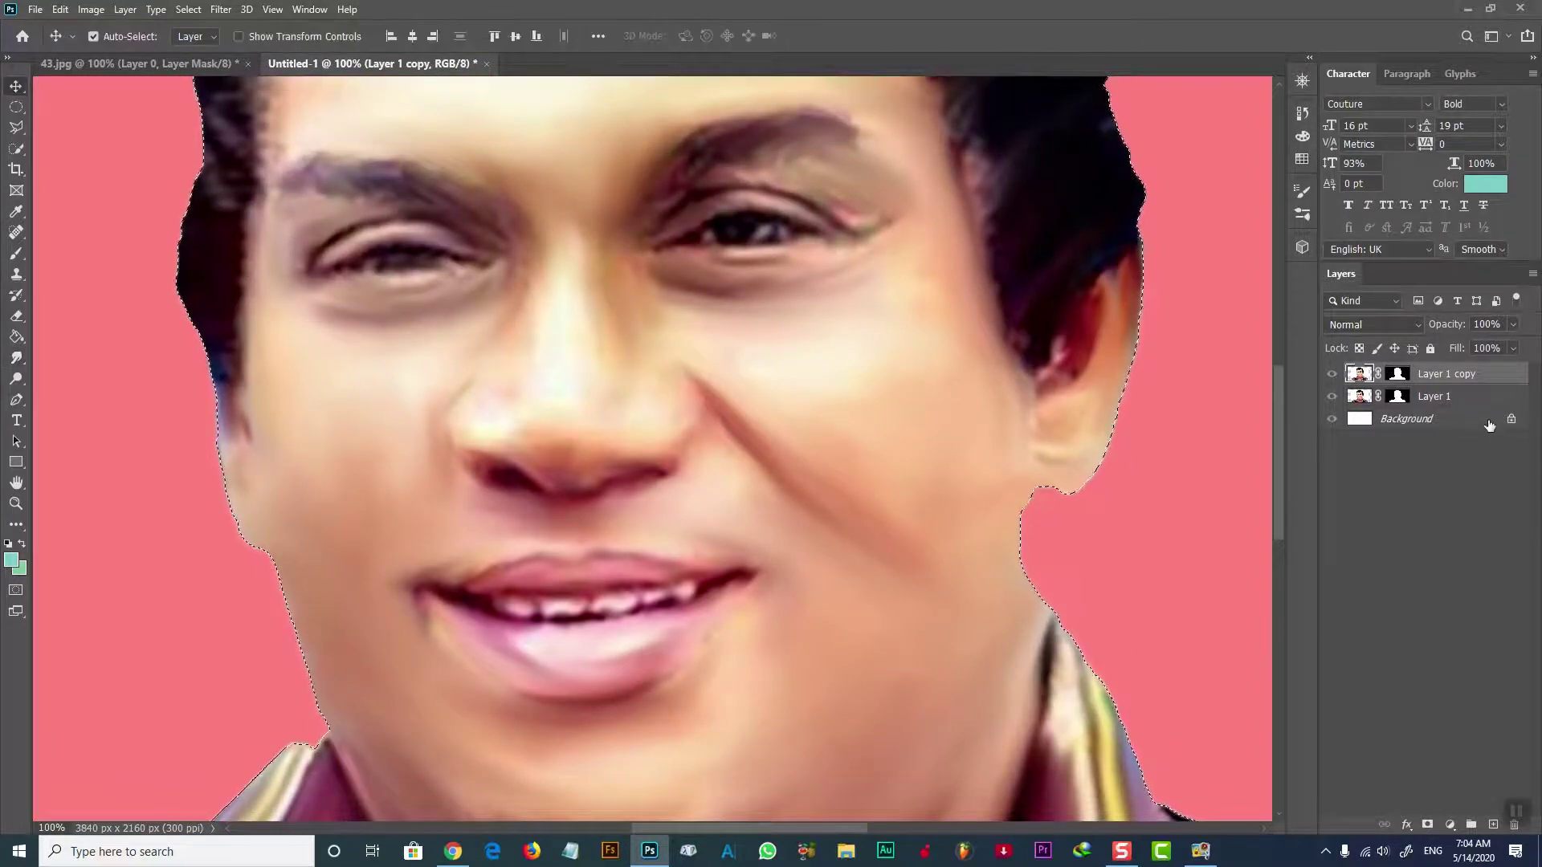
double_click(1406, 418)
left_click(895, 251)
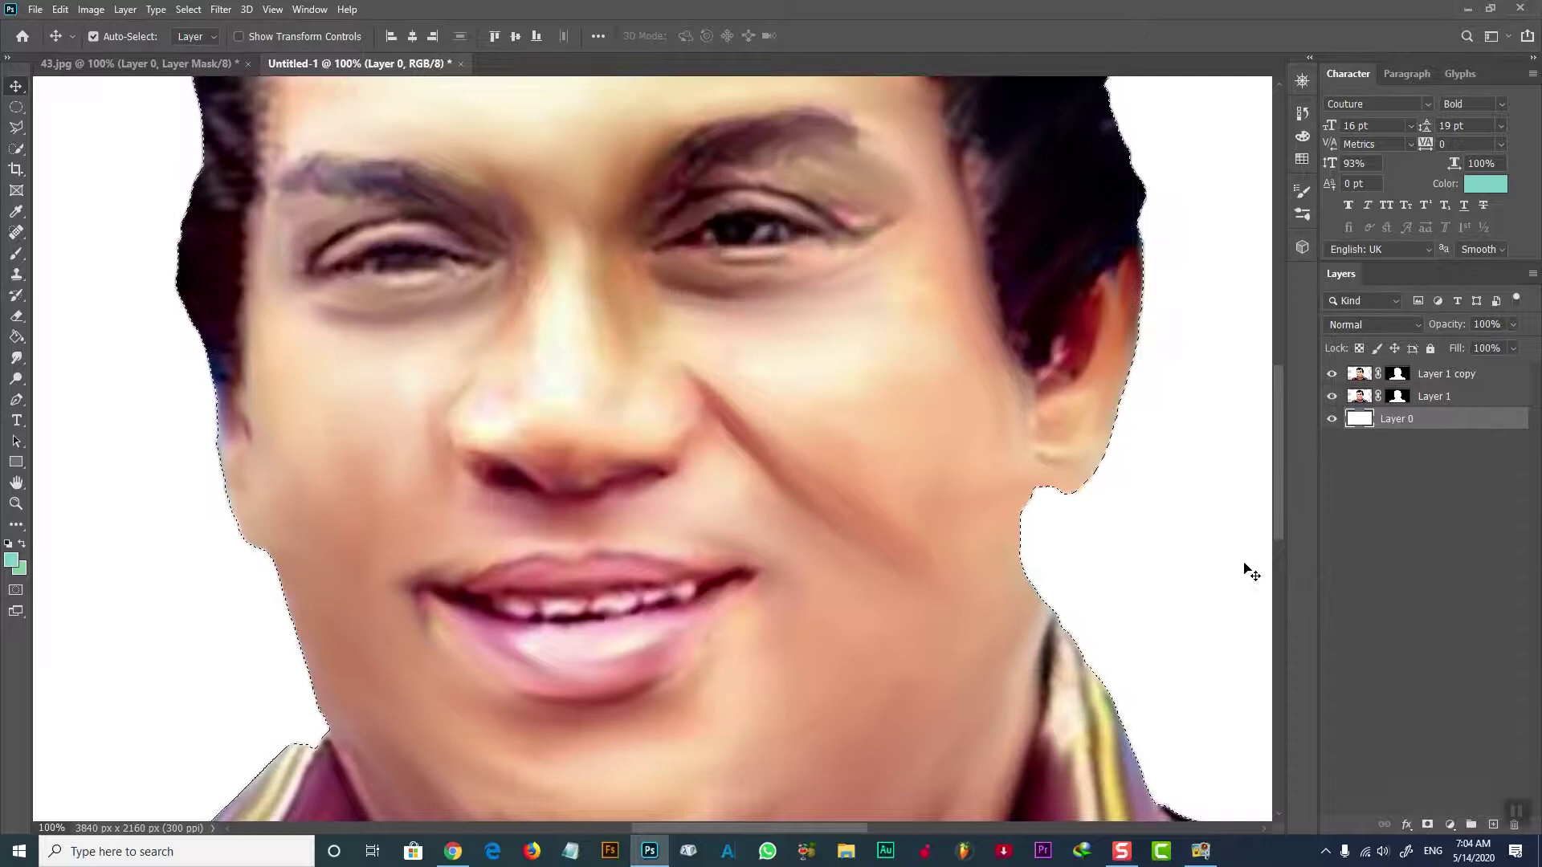
scroll(1246, 571, "up", 3)
scroll(1246, 570, "up", 1)
scroll(1245, 573, "up", 1)
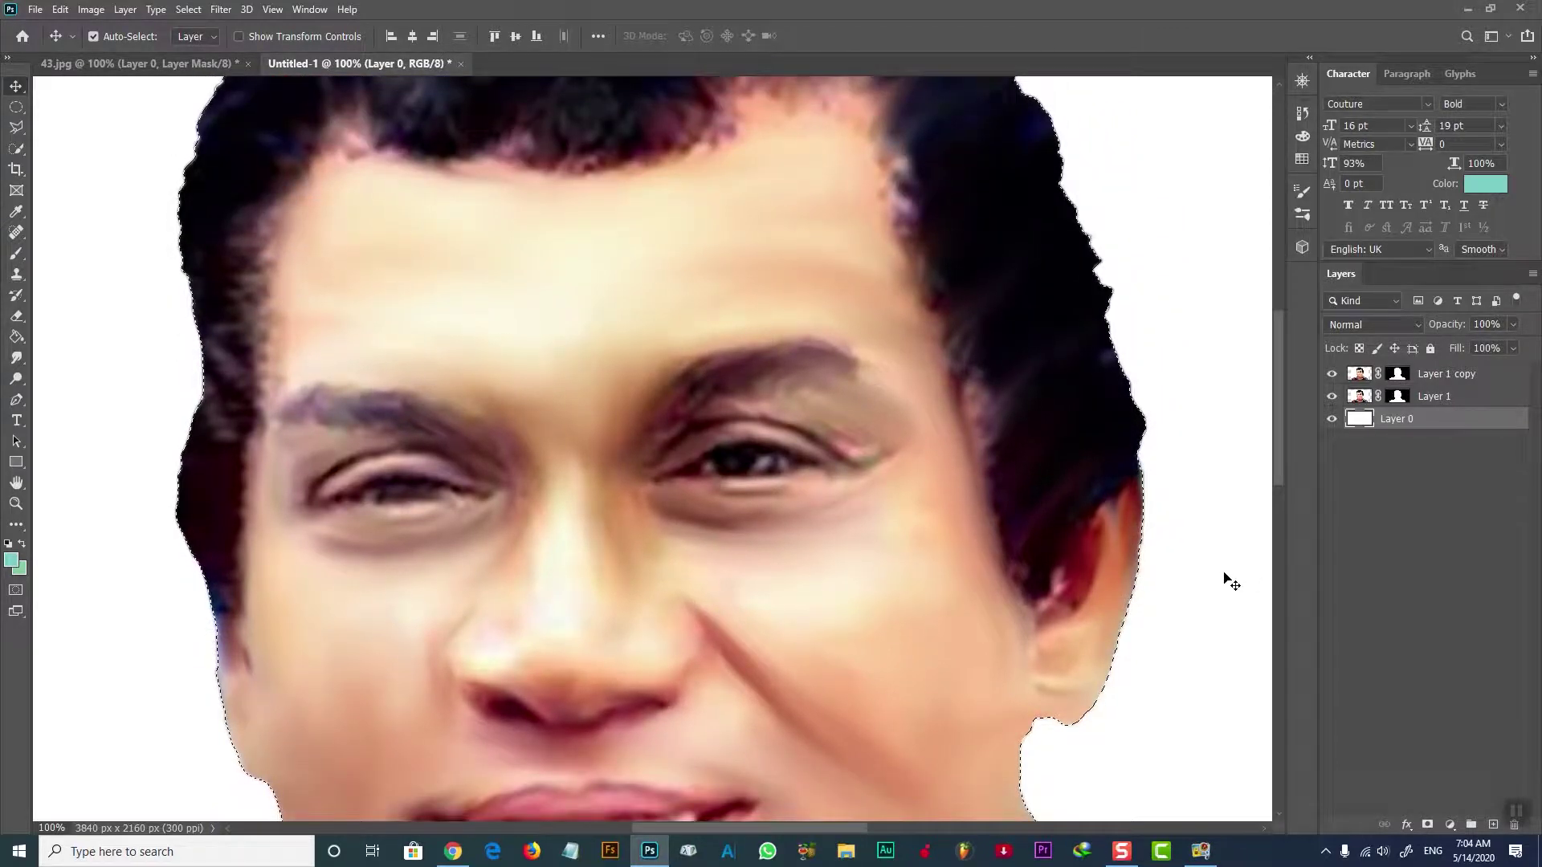
Step: Switch to the Brush Tool and pick orange from the Light swatch folder
scroll(1245, 573, "down", 1)
scroll(1233, 579, "down", 2)
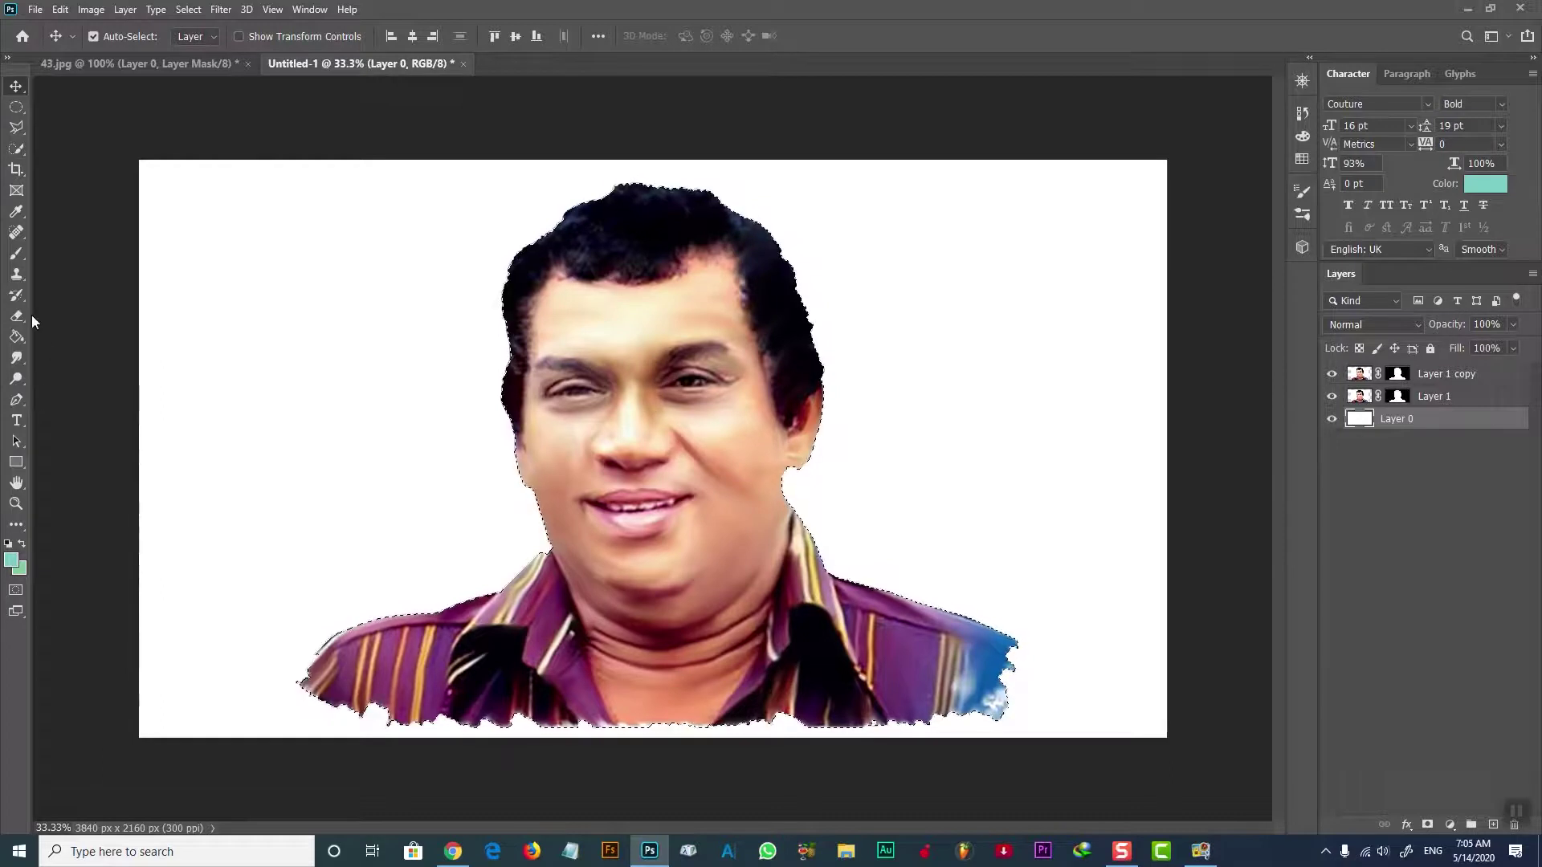
right_click(22, 254)
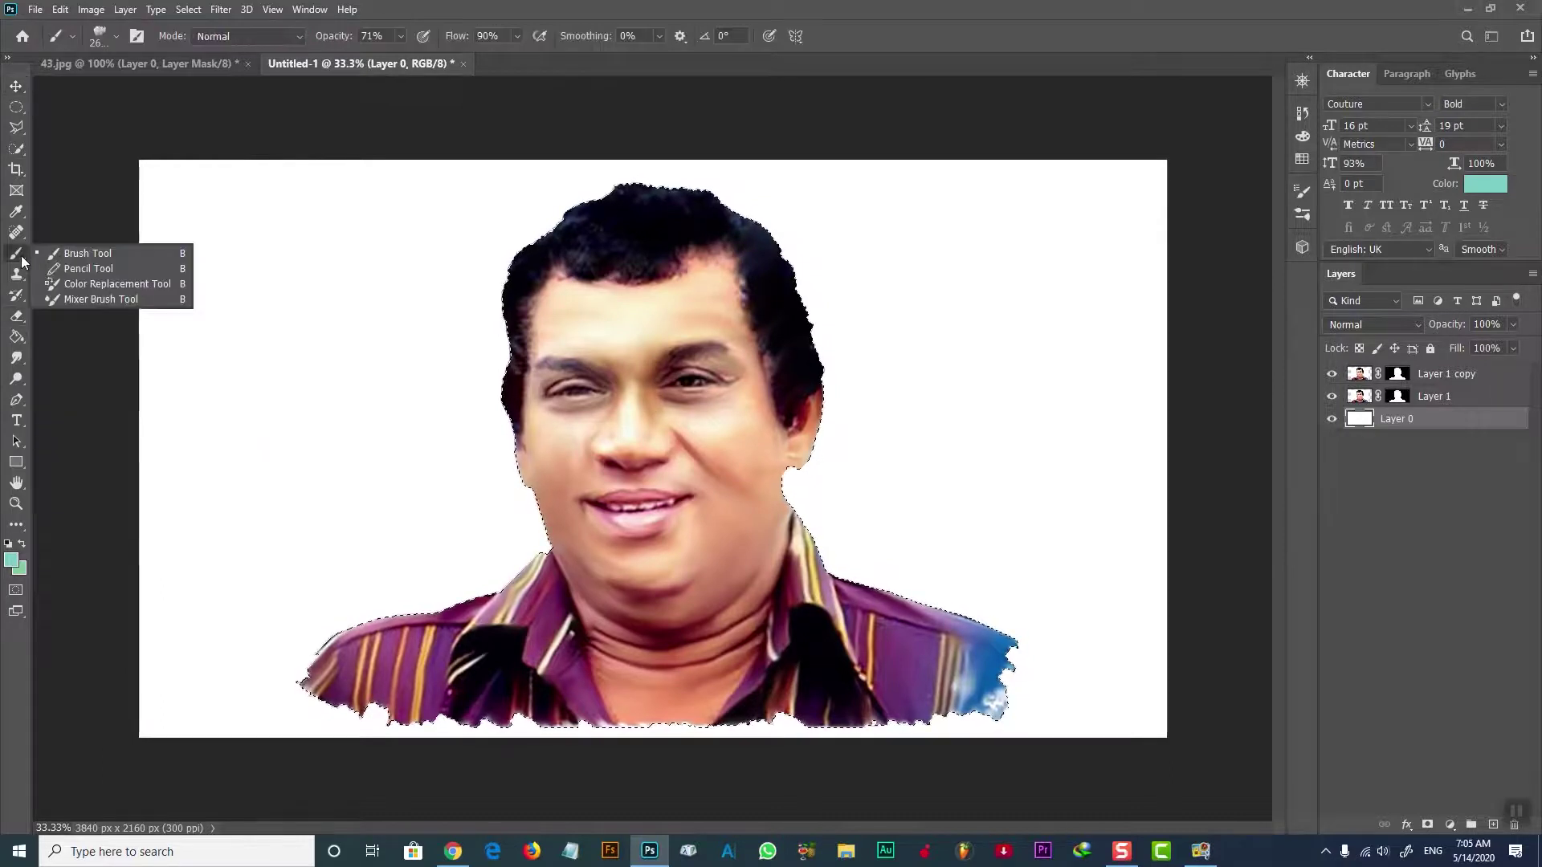
left_click(80, 255)
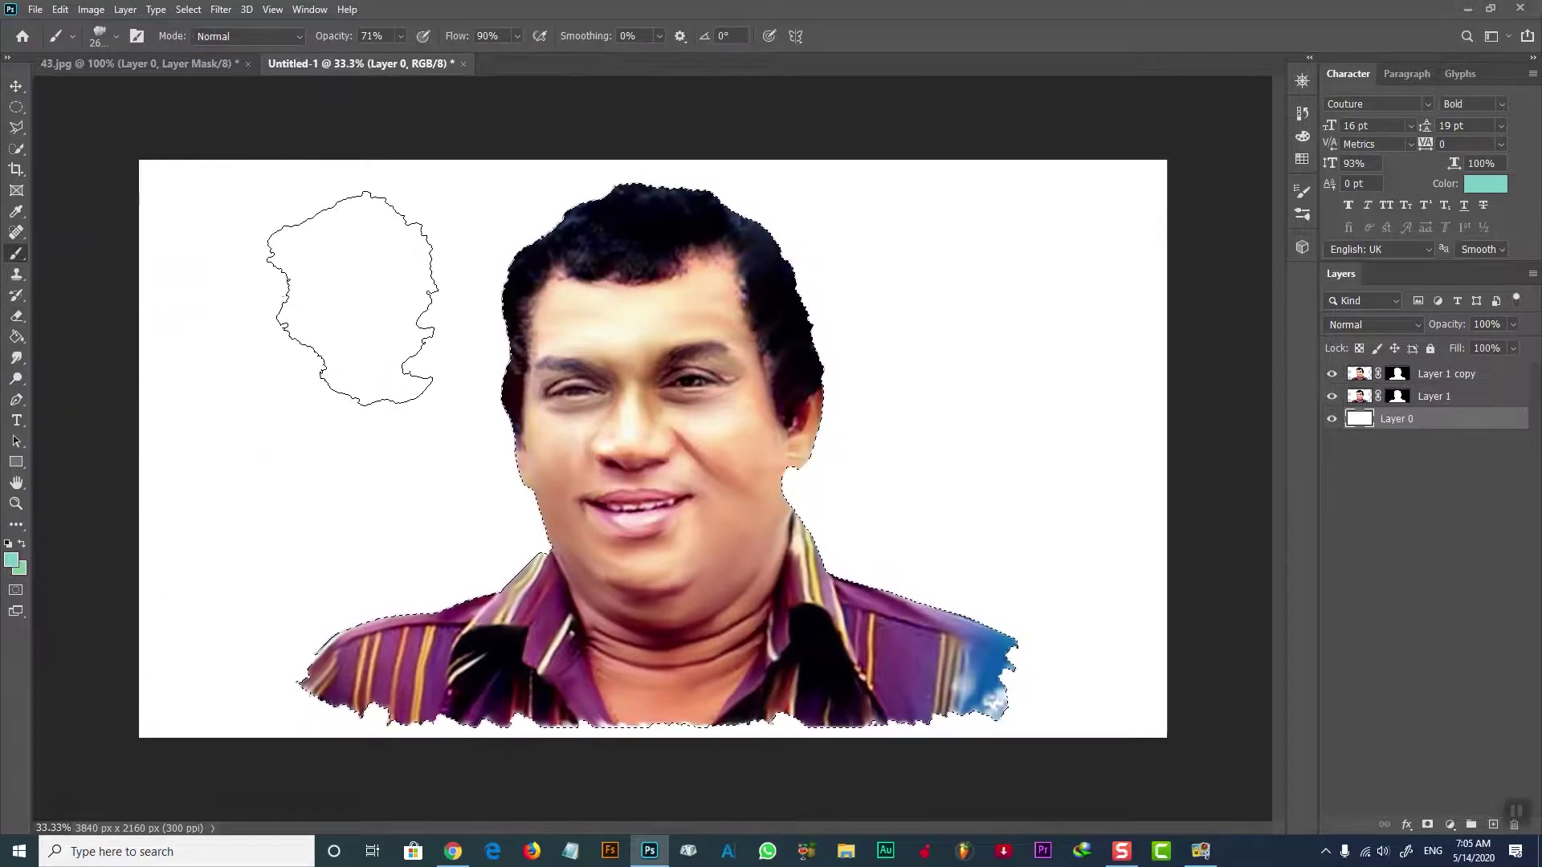
left_click(1302, 160)
scroll(1198, 211, "down", 2)
left_click(1109, 214)
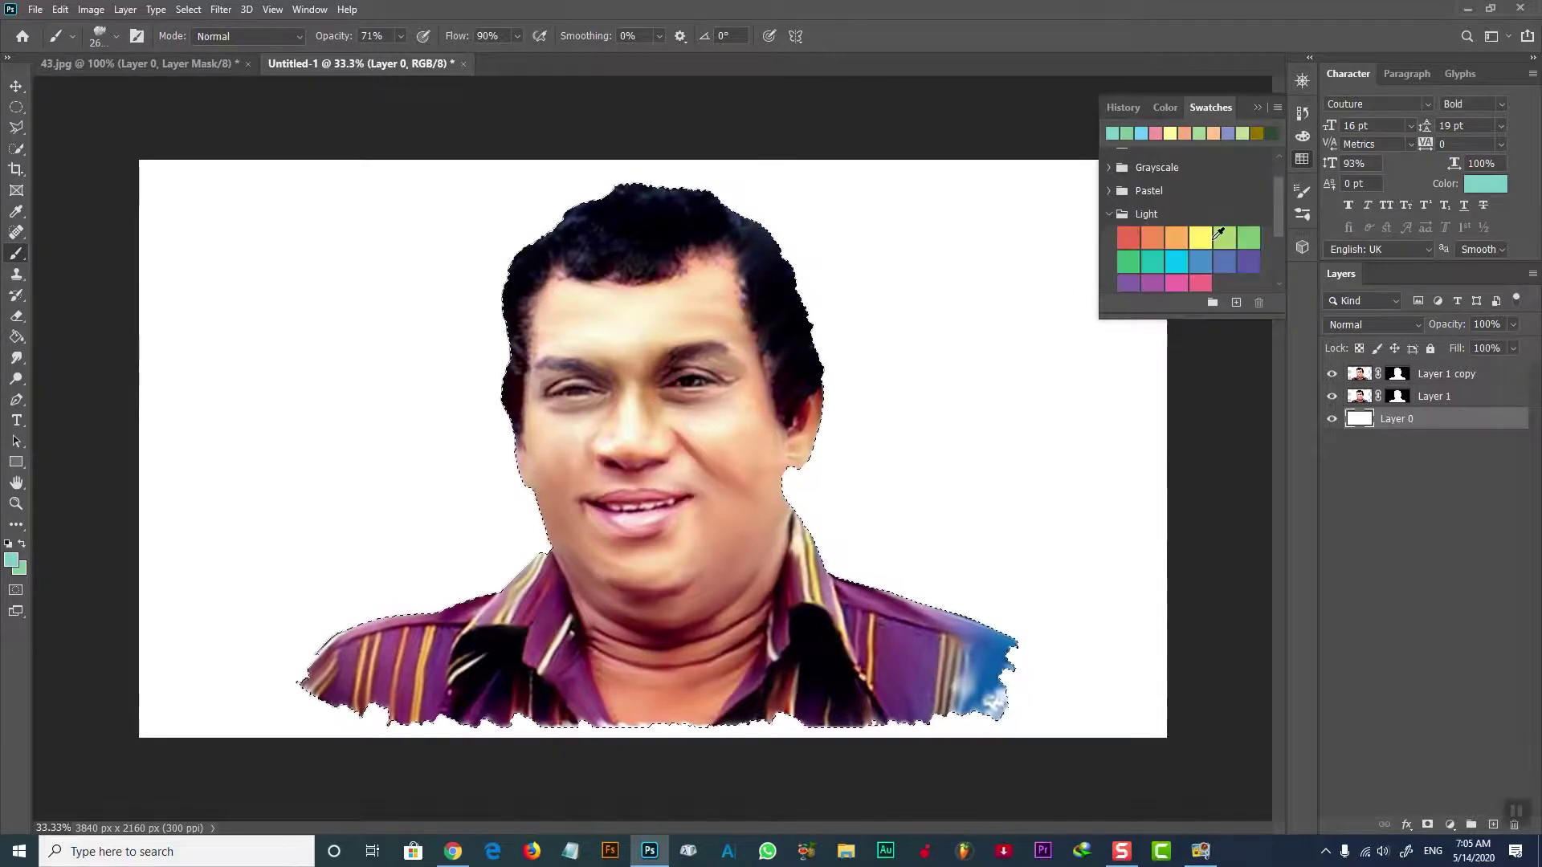
left_click(1177, 238)
Step: Deselect, enlarge the brush and paint a soft peach wash over the whole background
key("bracketright")
key("bracketright")
key("bracketright")
key("bracketright")
key("bracketright")
key("bracketright")
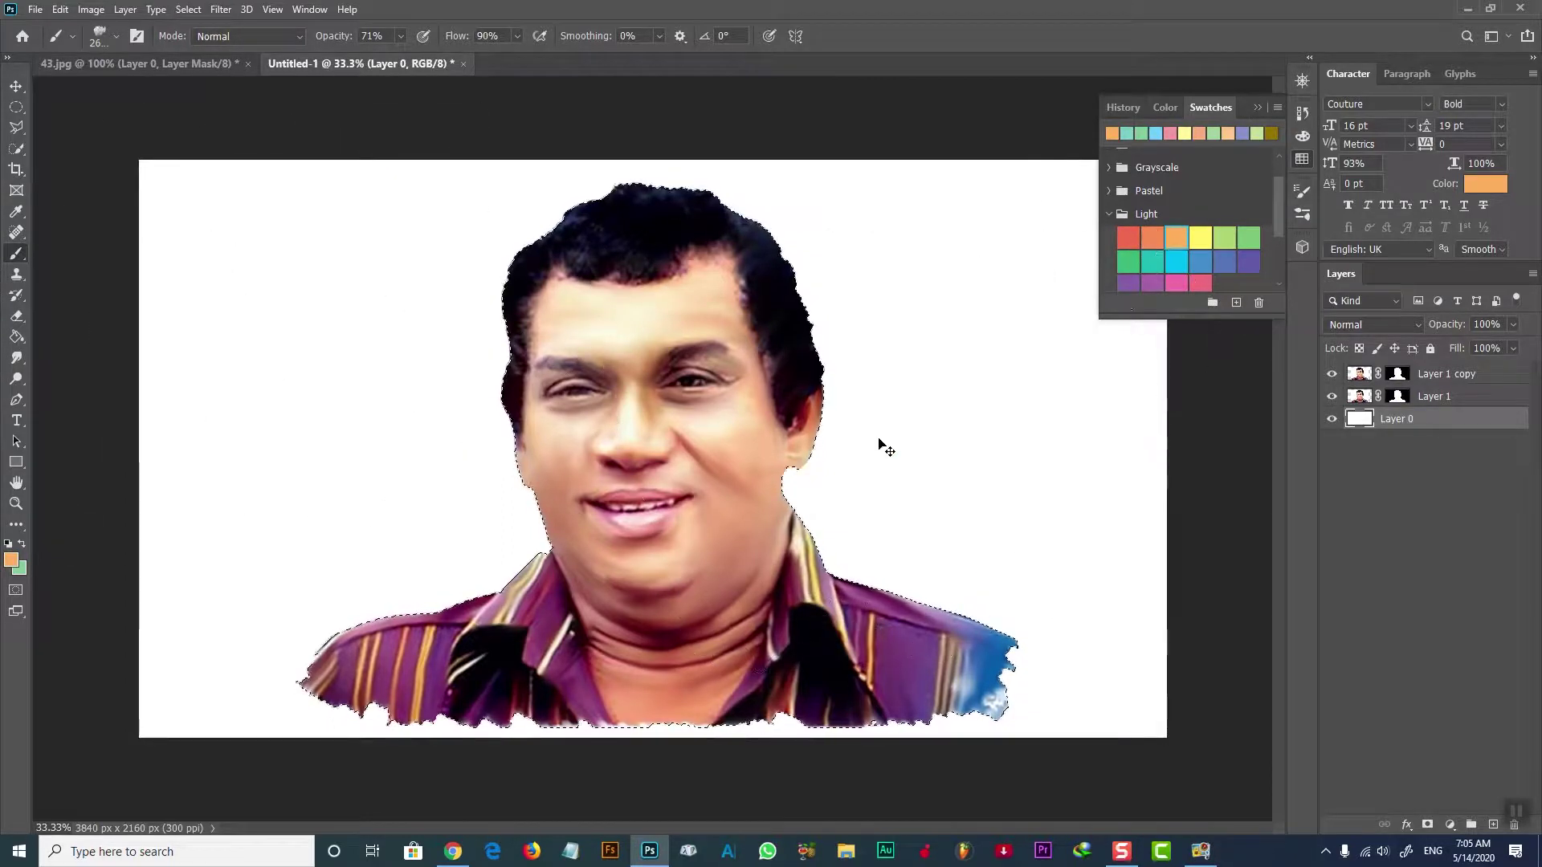
key("ctrl+d")
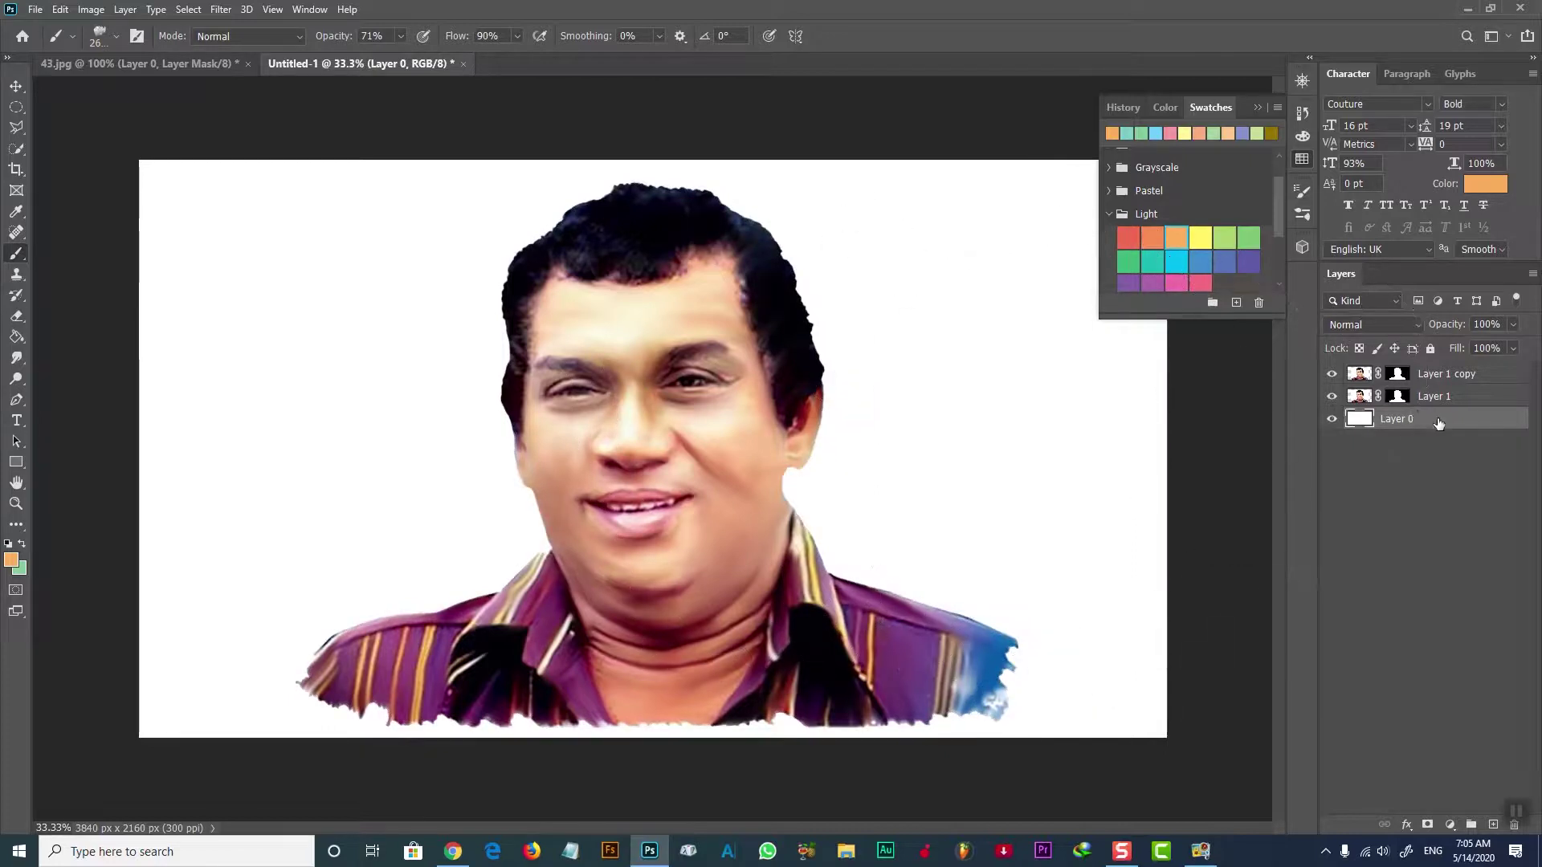
right_click(463, 375, "alt")
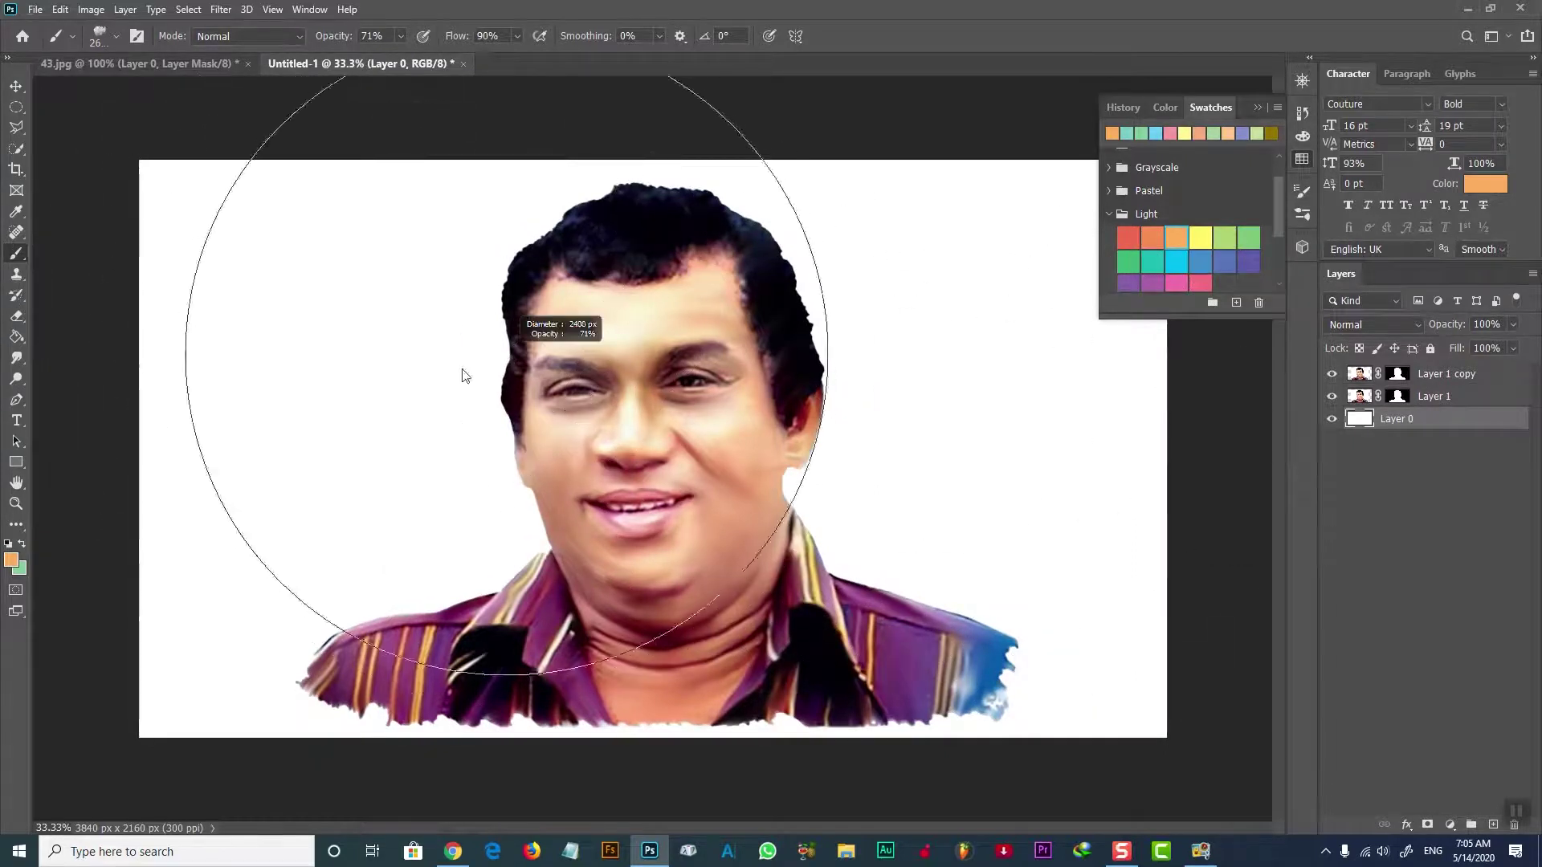
left_click_drag(289, 368, 225, 249)
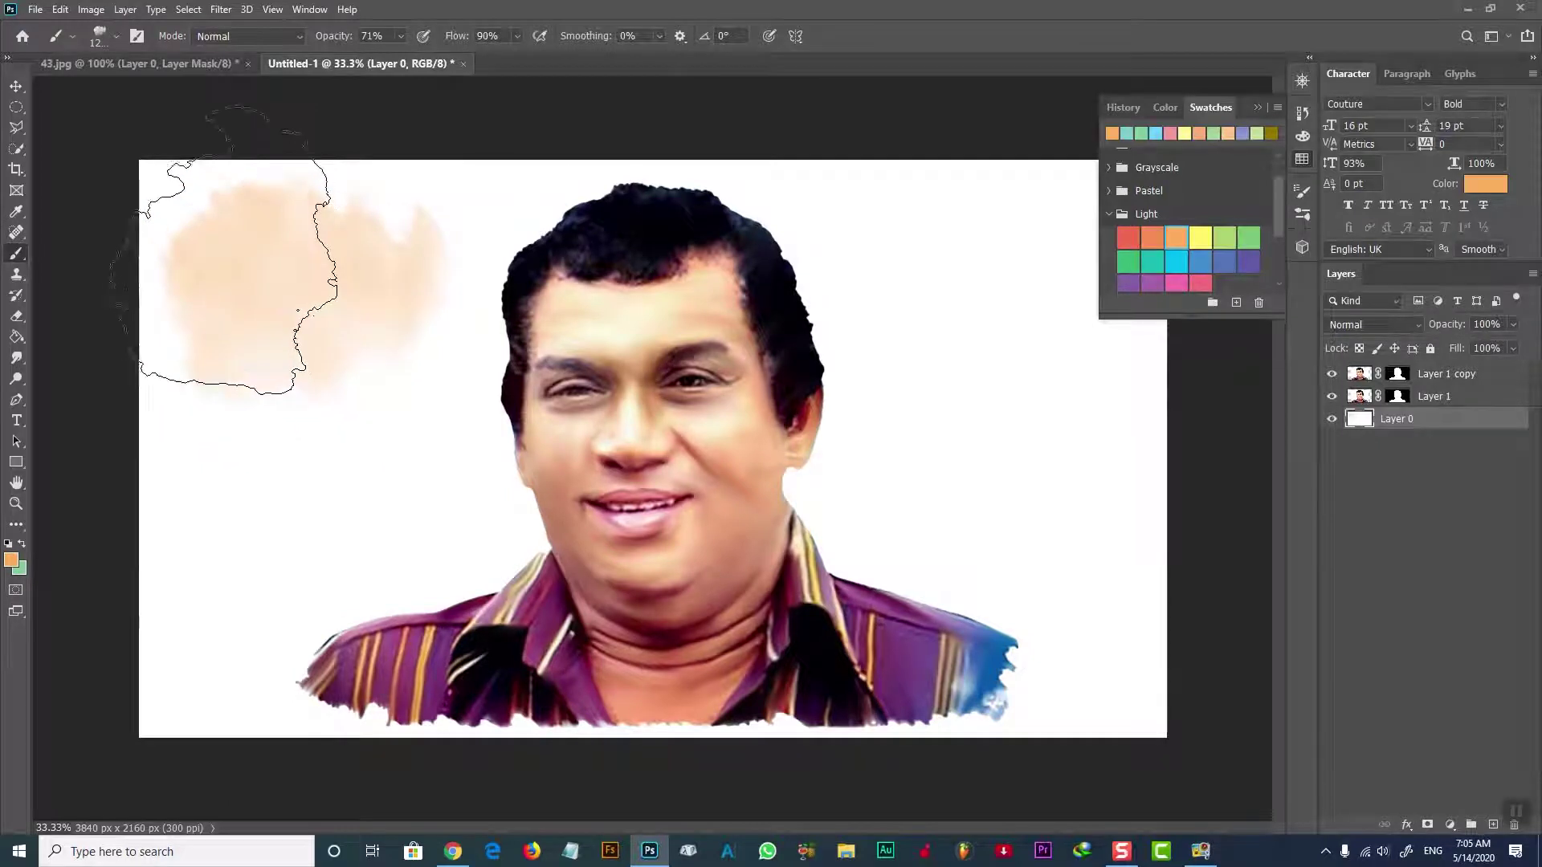
right_click(299, 259, "alt")
mouse_move(293, 277)
left_mouse_down()
mouse_move(355, 354)
mouse_move(1121, 549)
left_mouse_up()
mouse_move(1060, 481)
left_mouse_down()
mouse_move(259, 560)
mouse_move(563, 723)
mouse_move(1253, 655)
mouse_move(1050, 389)
mouse_move(1044, 221)
left_mouse_up()
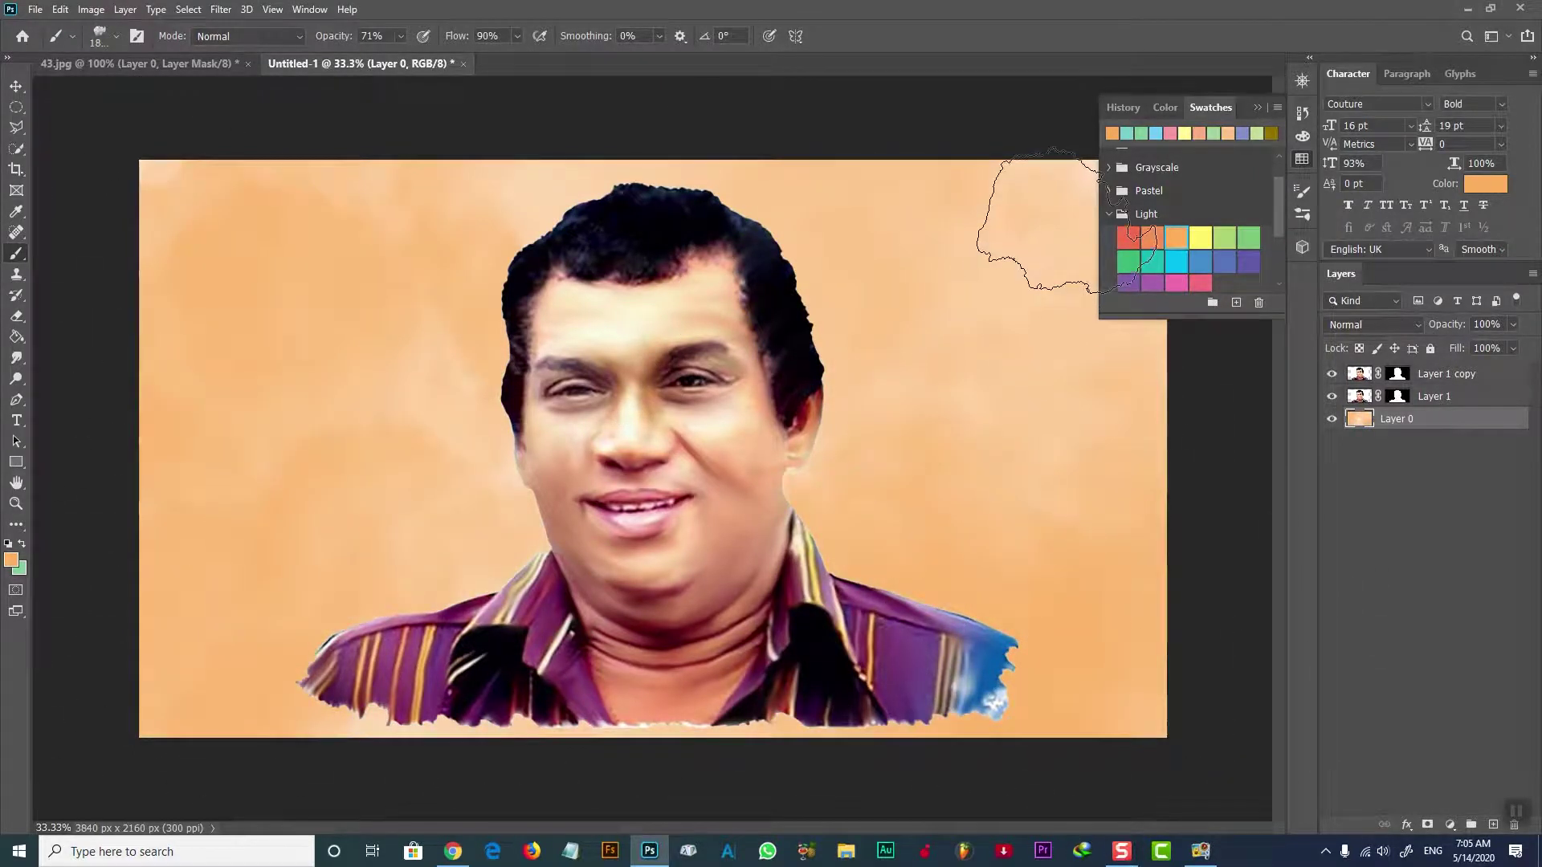
Step: Paint pink watercolour washes over the upper-left, upper-right and lower-right background
left_click(1257, 108)
left_click(1302, 138)
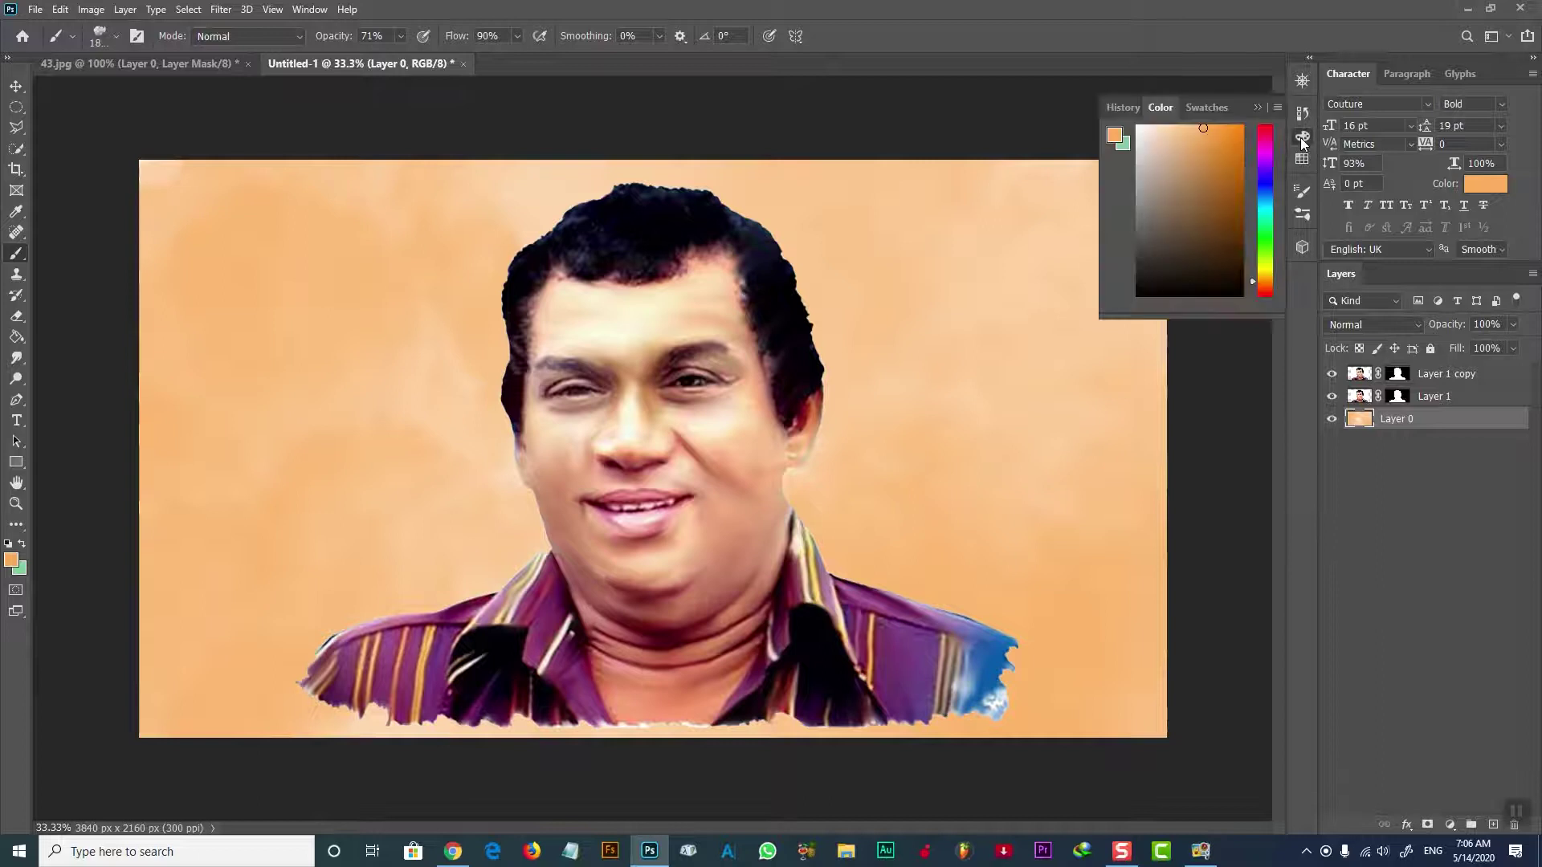
left_click(1302, 159)
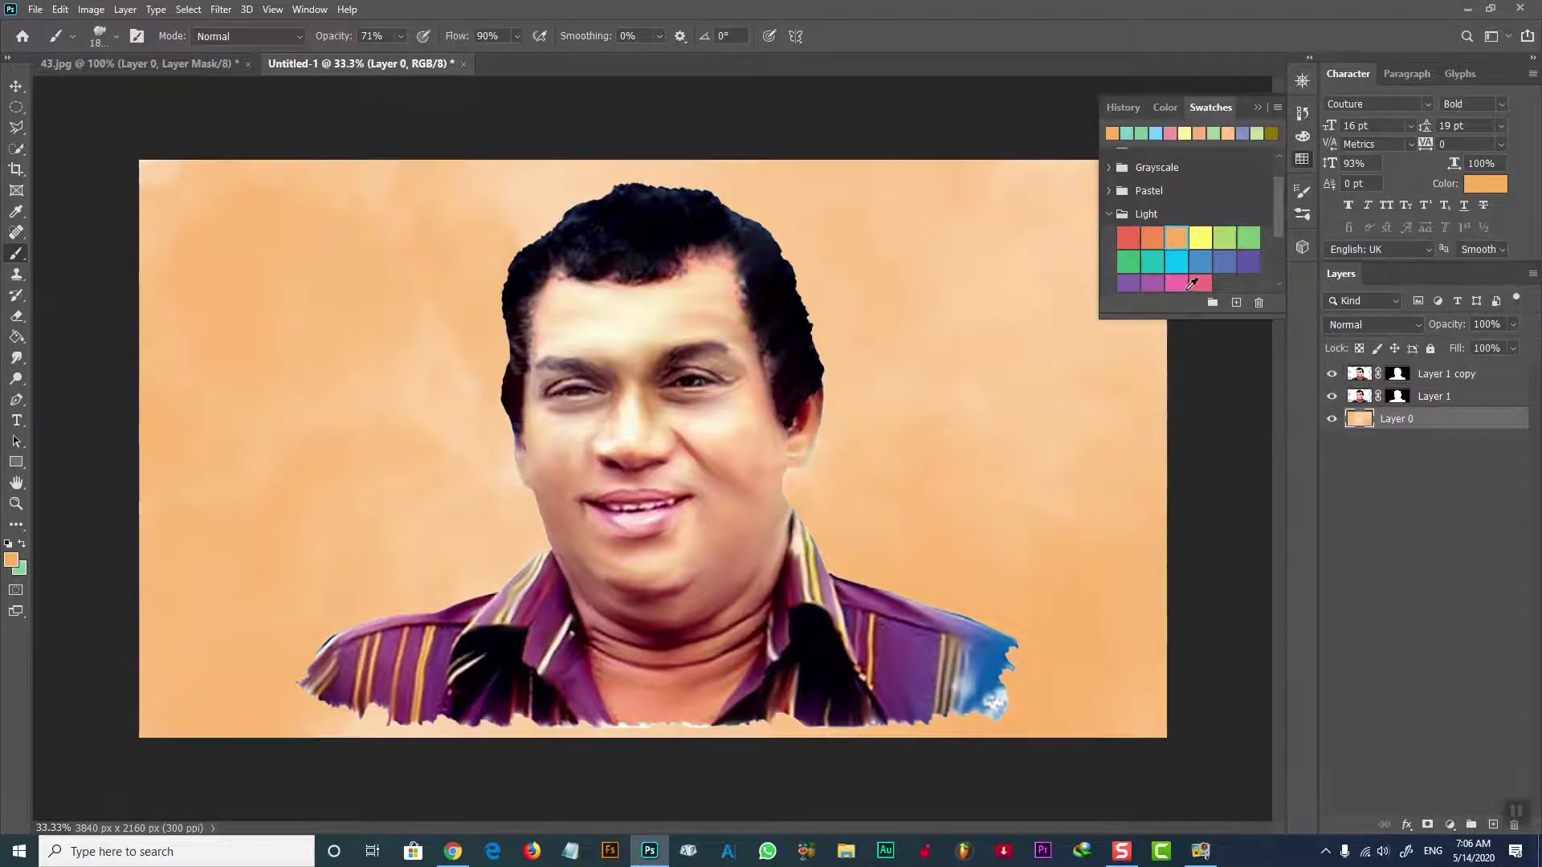
left_click(1200, 283)
mouse_move(901, 317)
left_mouse_down()
mouse_move(1033, 172)
mouse_move(854, 293)
left_mouse_up()
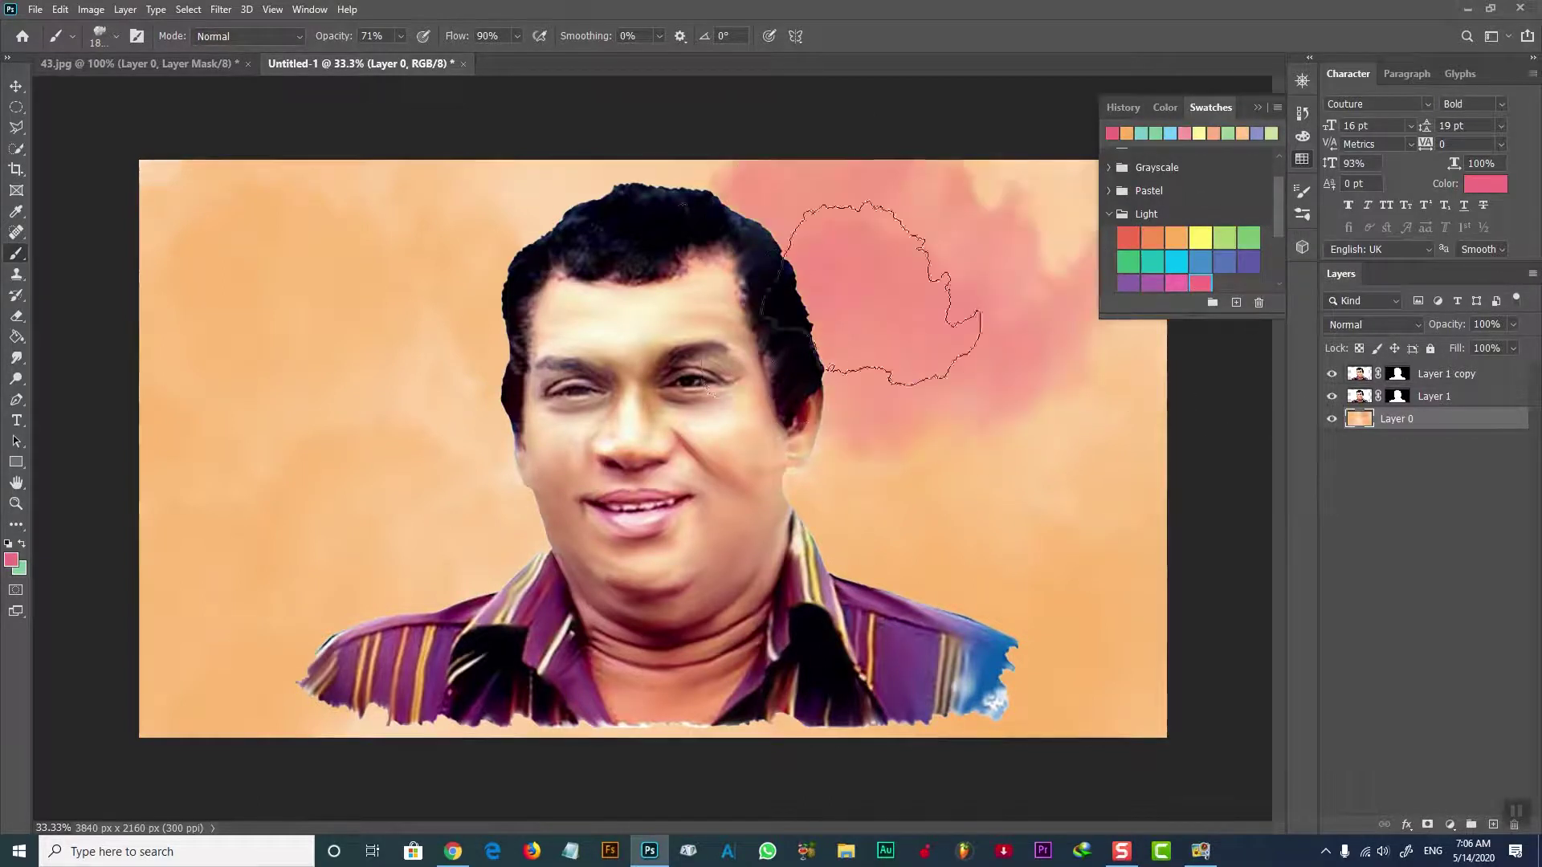
mouse_move(506, 221)
left_mouse_down()
mouse_move(369, 342)
mouse_move(369, 426)
left_mouse_up()
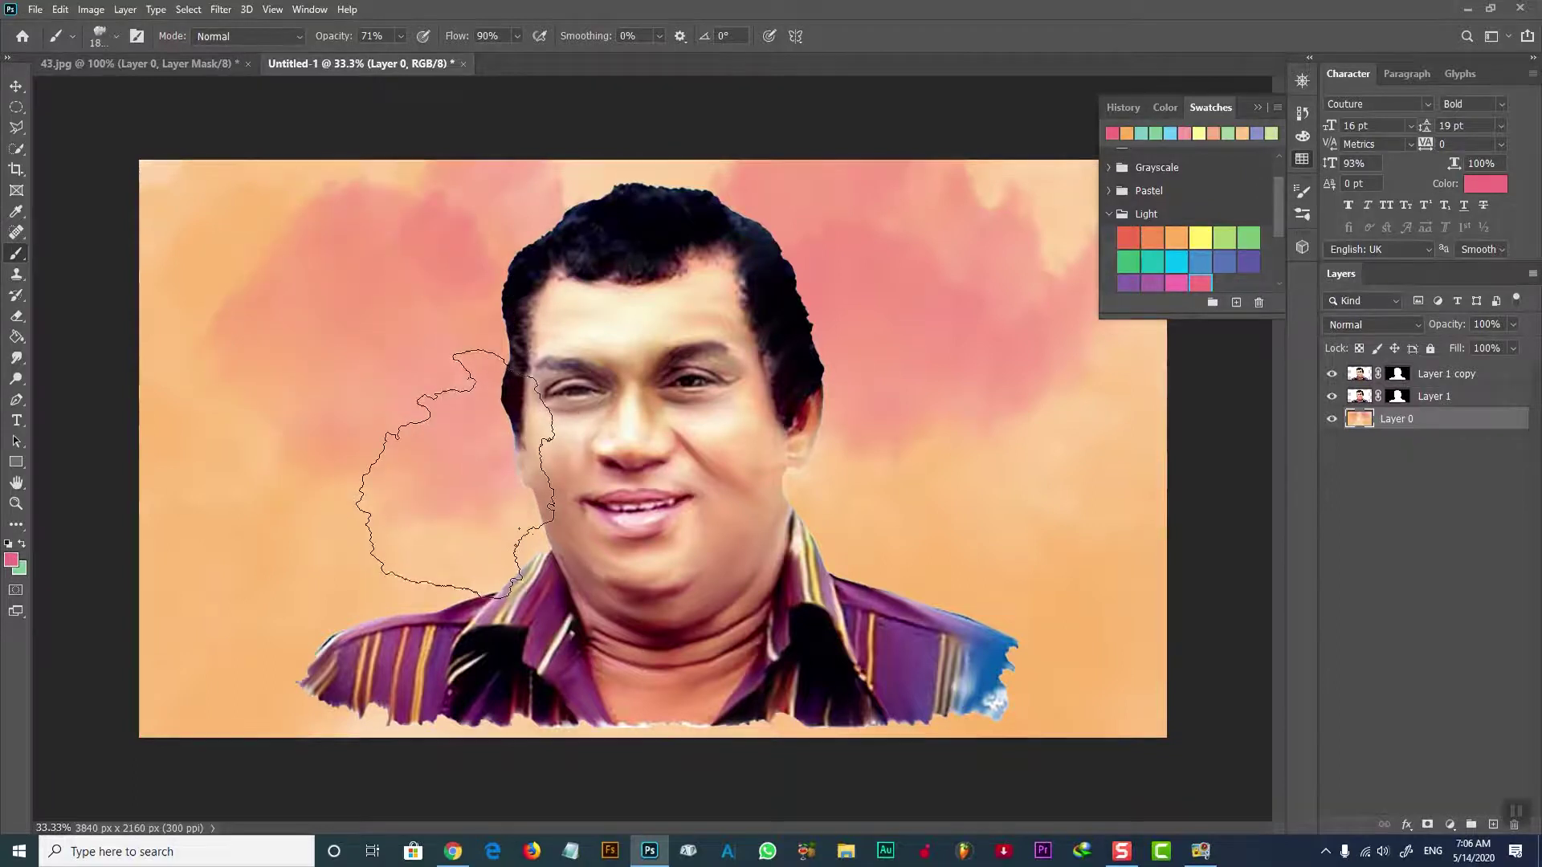
left_click_drag(1141, 579, 1125, 666)
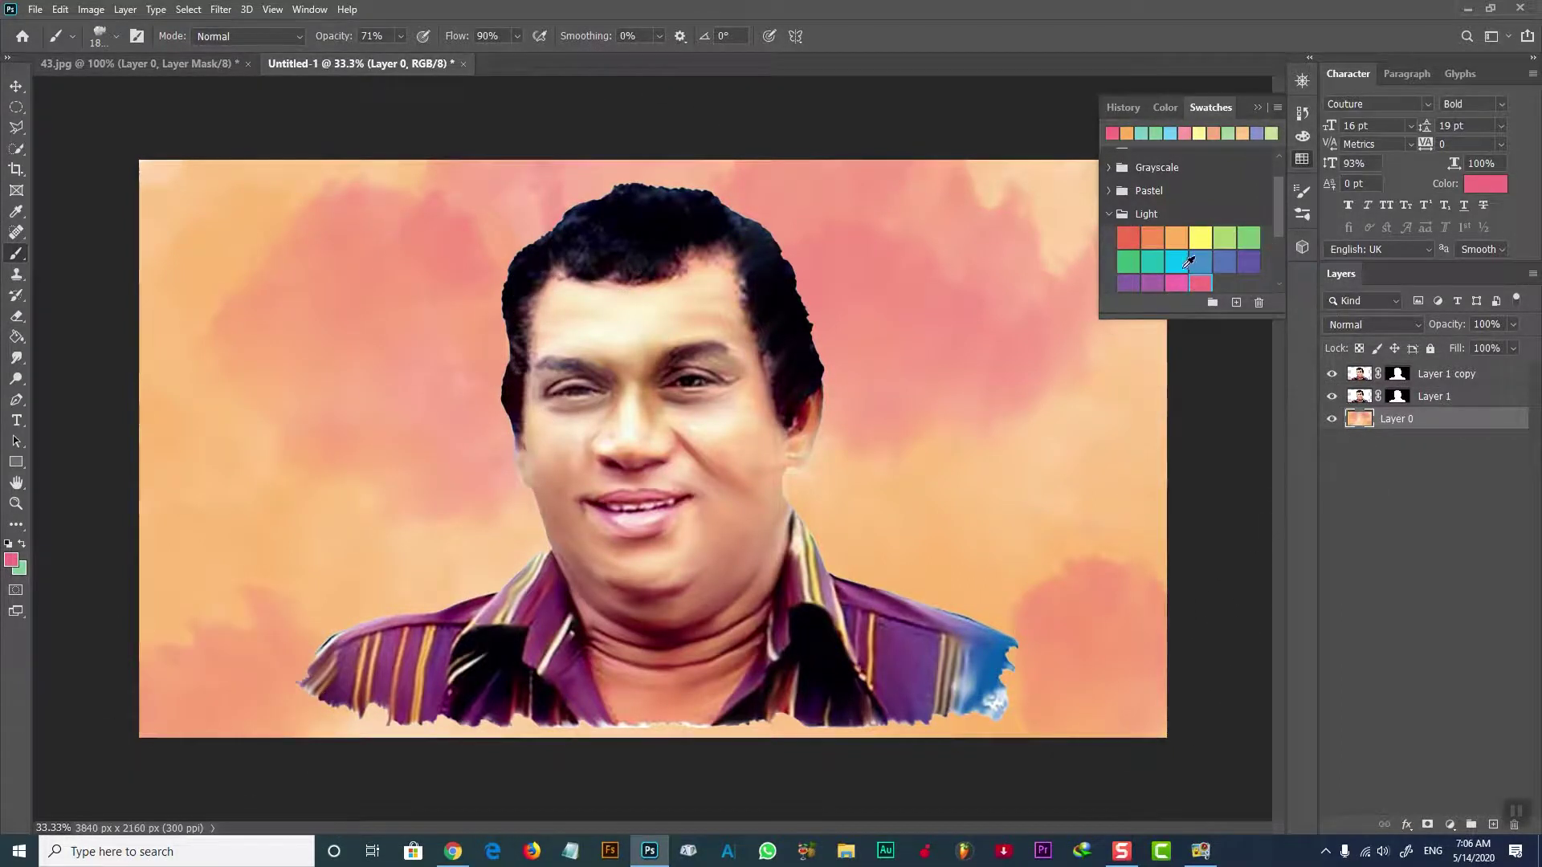
Step: Dab teal paint on both sides of the face and left of the head
left_click(1152, 261)
left_click(892, 490)
left_click(528, 494)
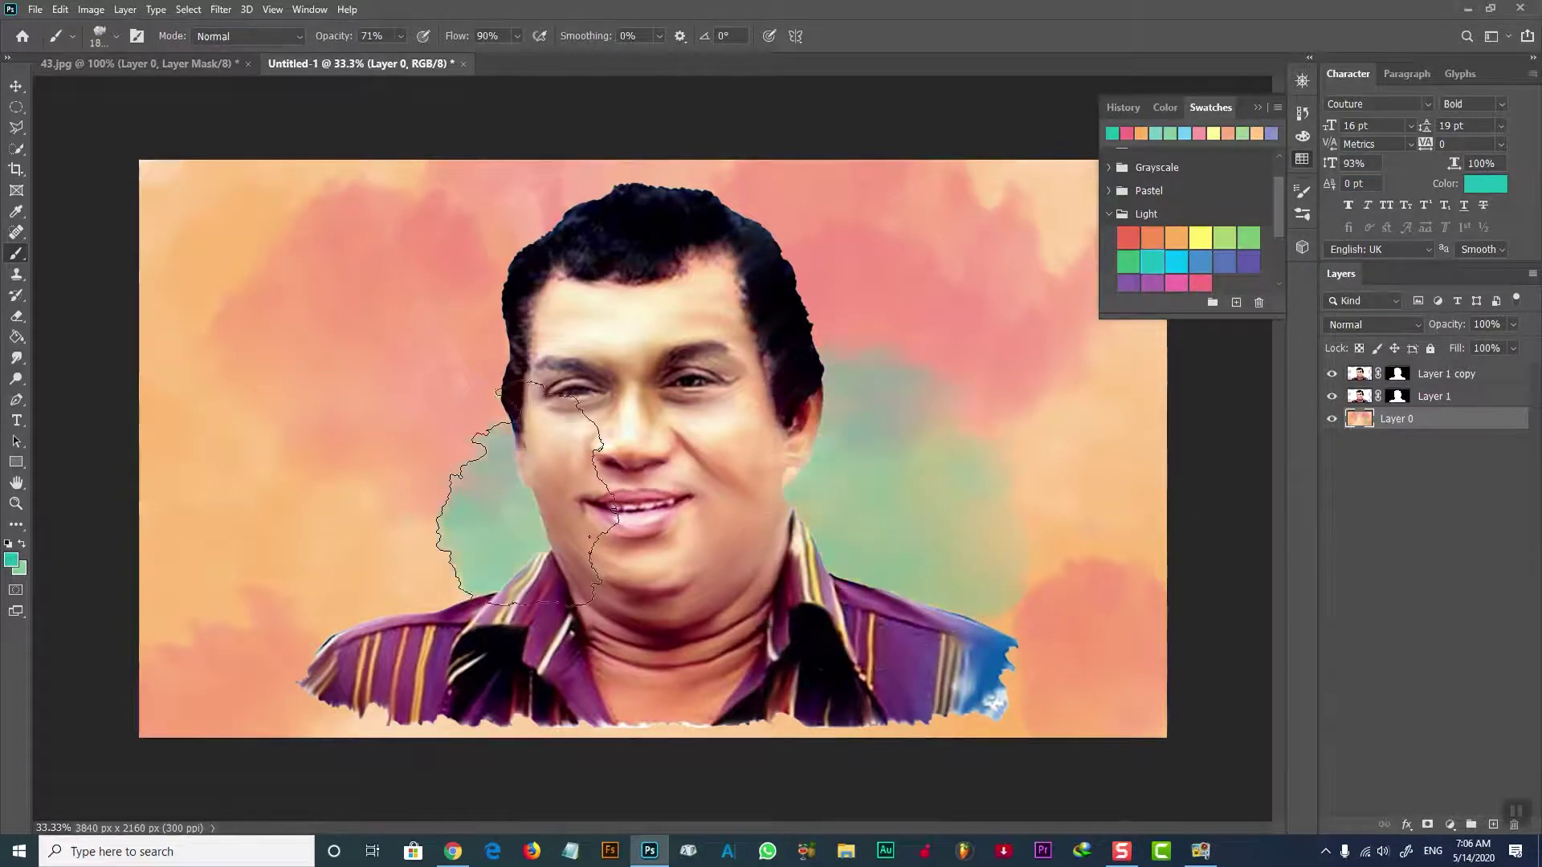
left_click(462, 317)
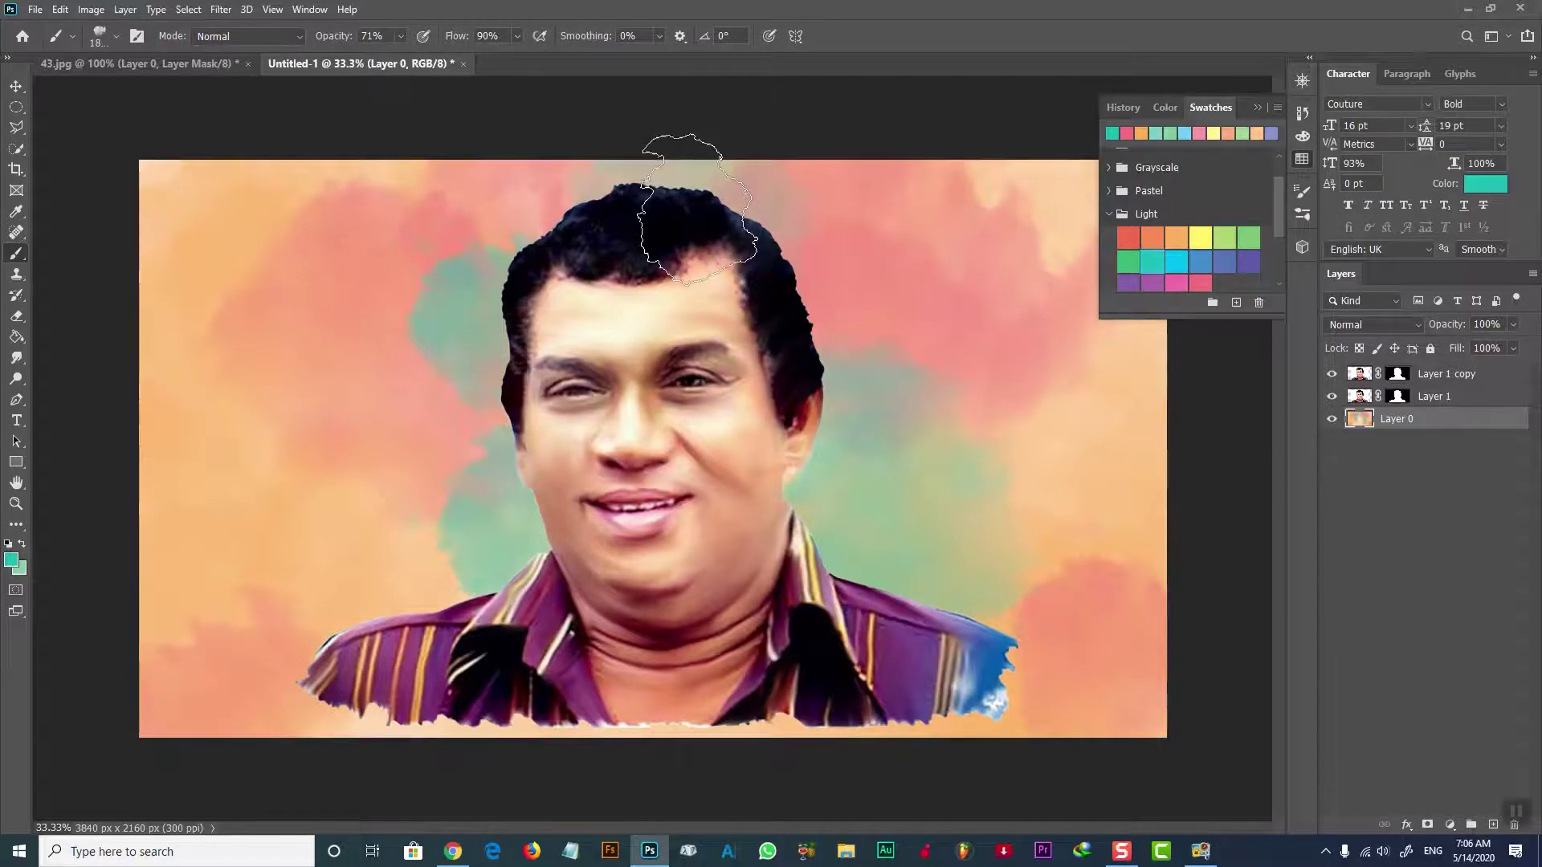
scroll(1212, 273, "down", 1)
scroll(1221, 272, "down", 1)
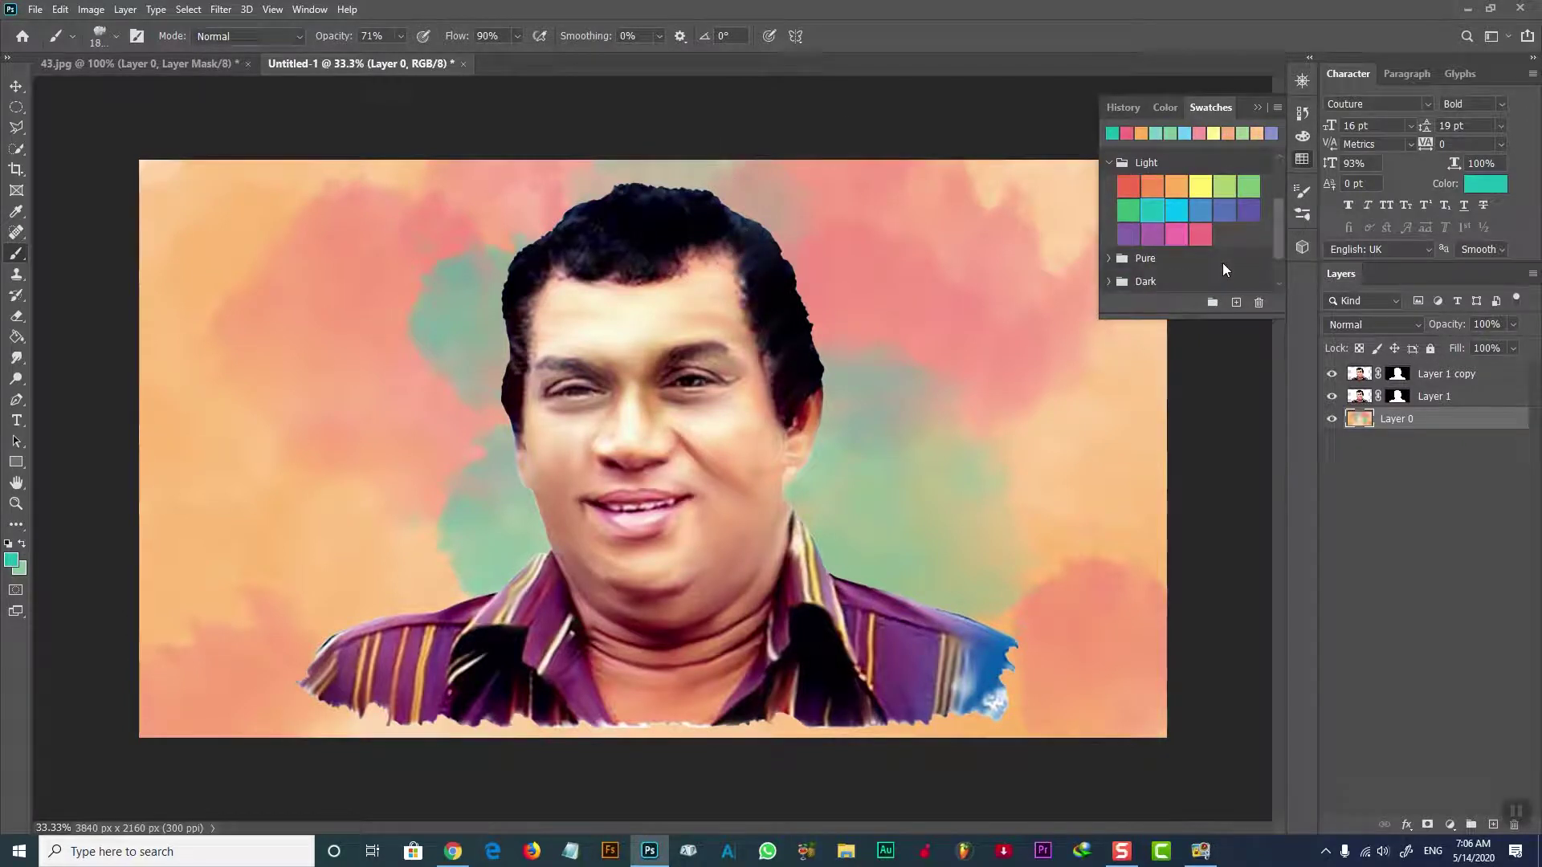
scroll(1224, 269, "up", 1)
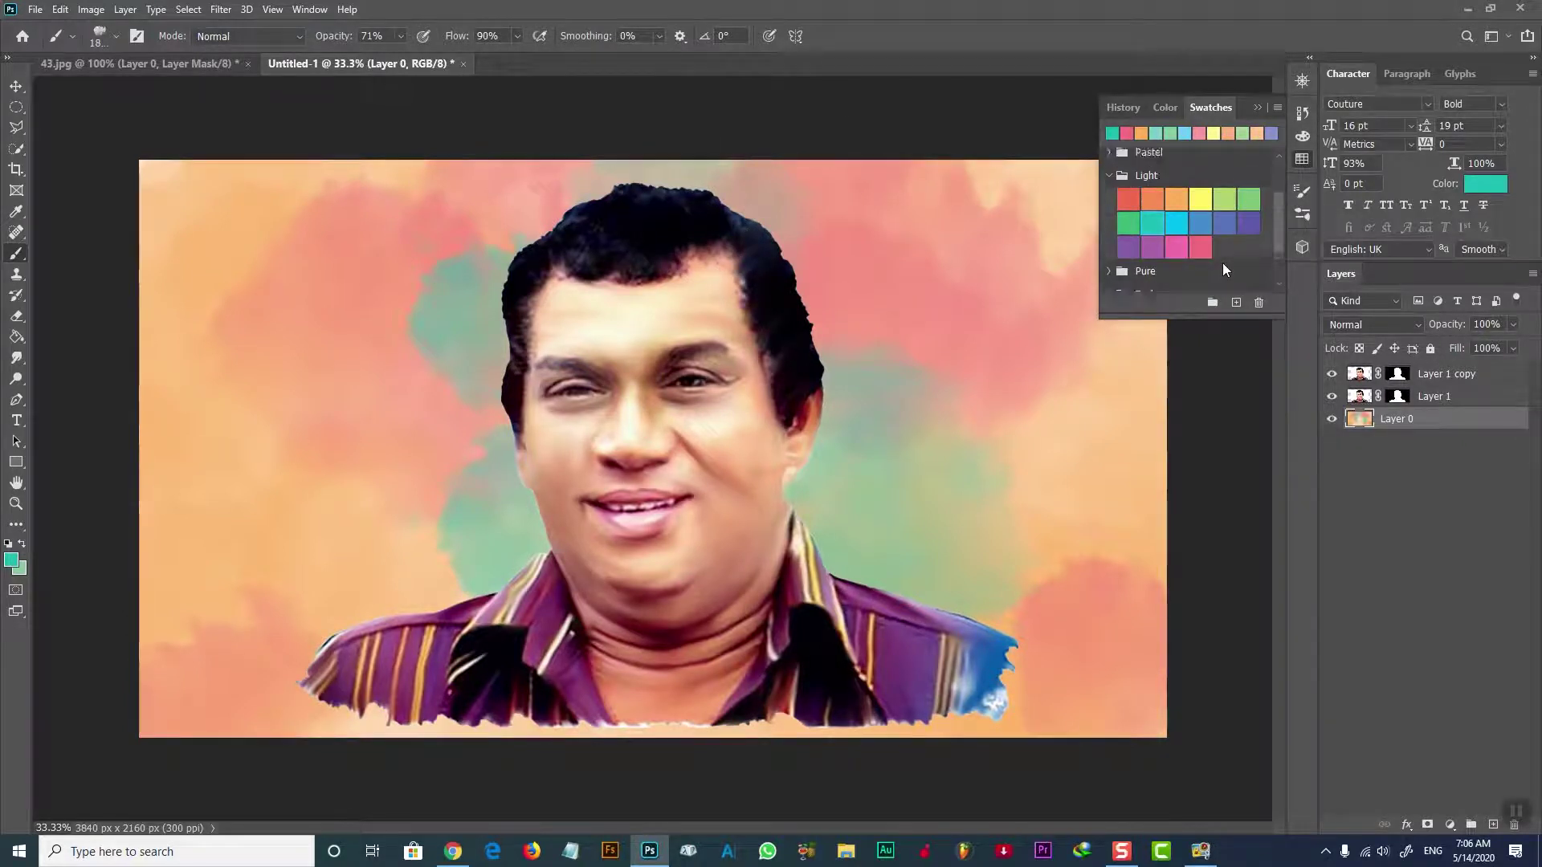
Step: Dab soft cyan around the hair, both sides of the head and below the shirt
left_click(1177, 223)
left_click(835, 249)
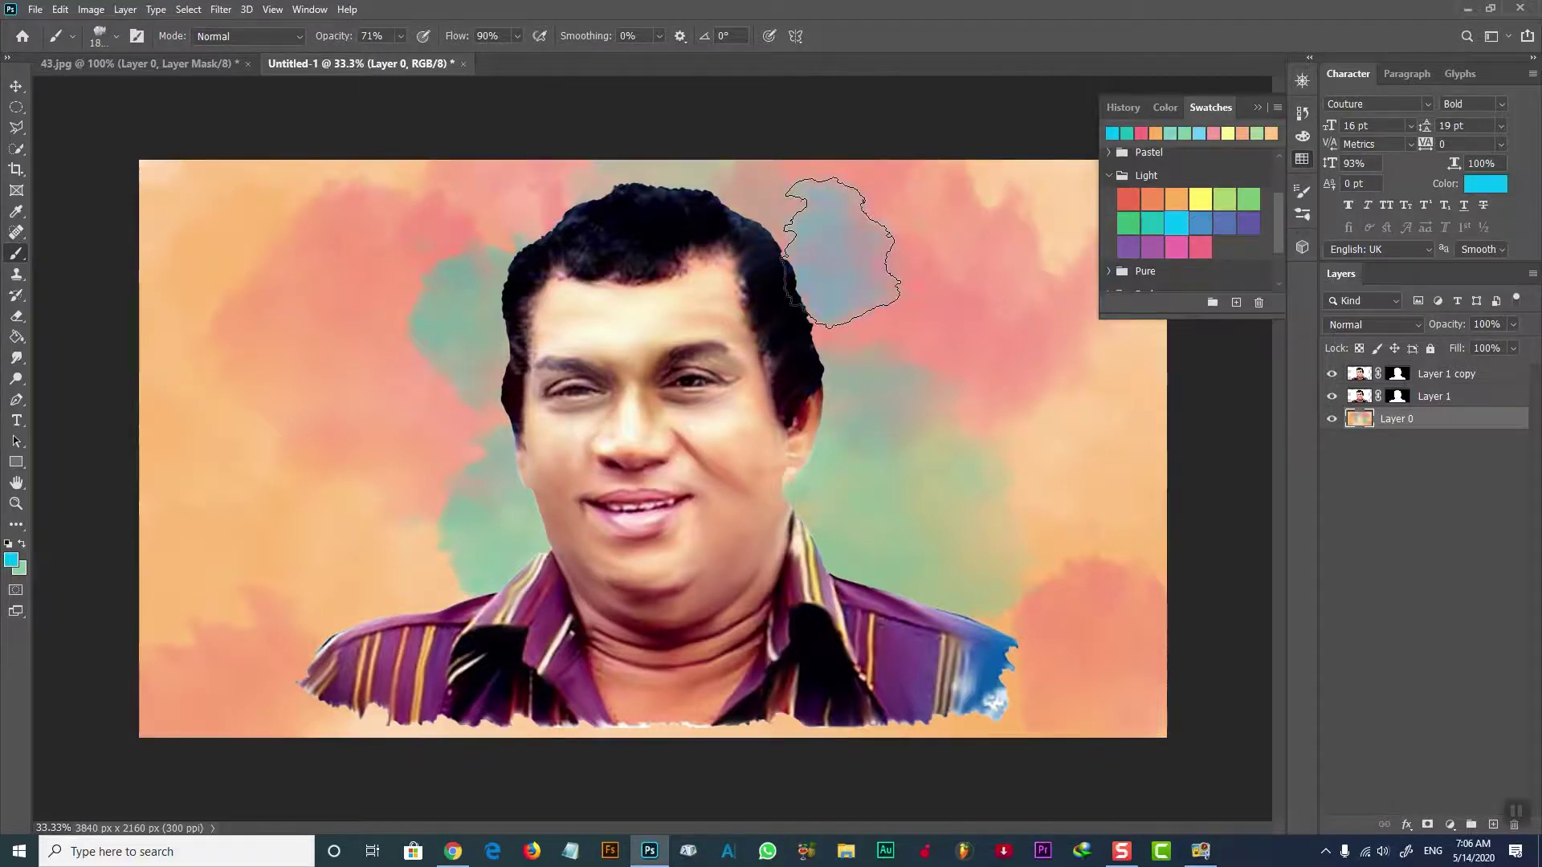
left_click(1044, 329)
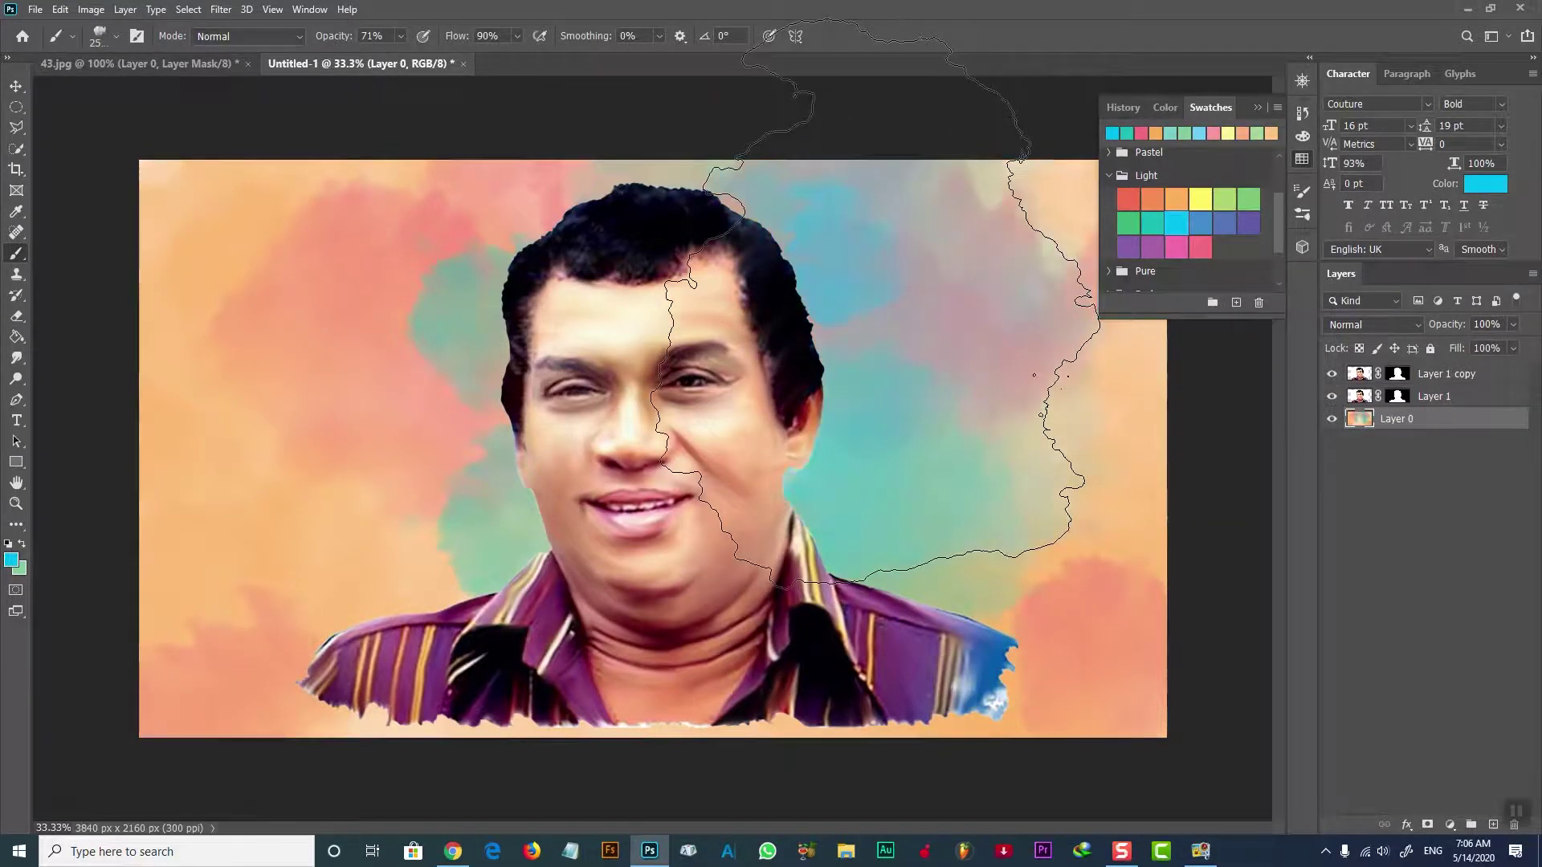
left_click(333, 401)
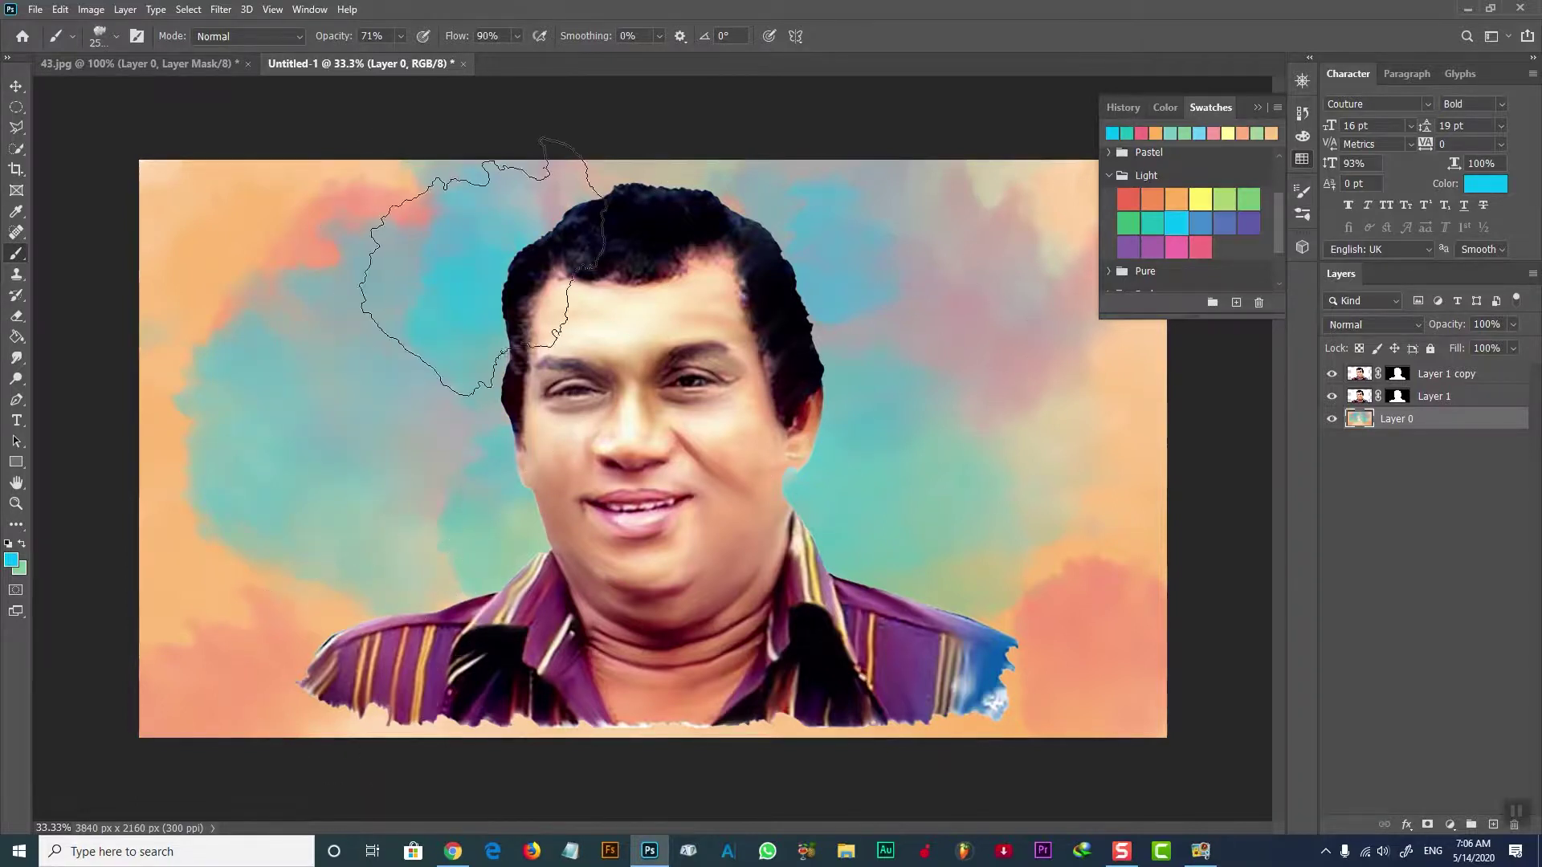
left_click(615, 193)
left_click(727, 735)
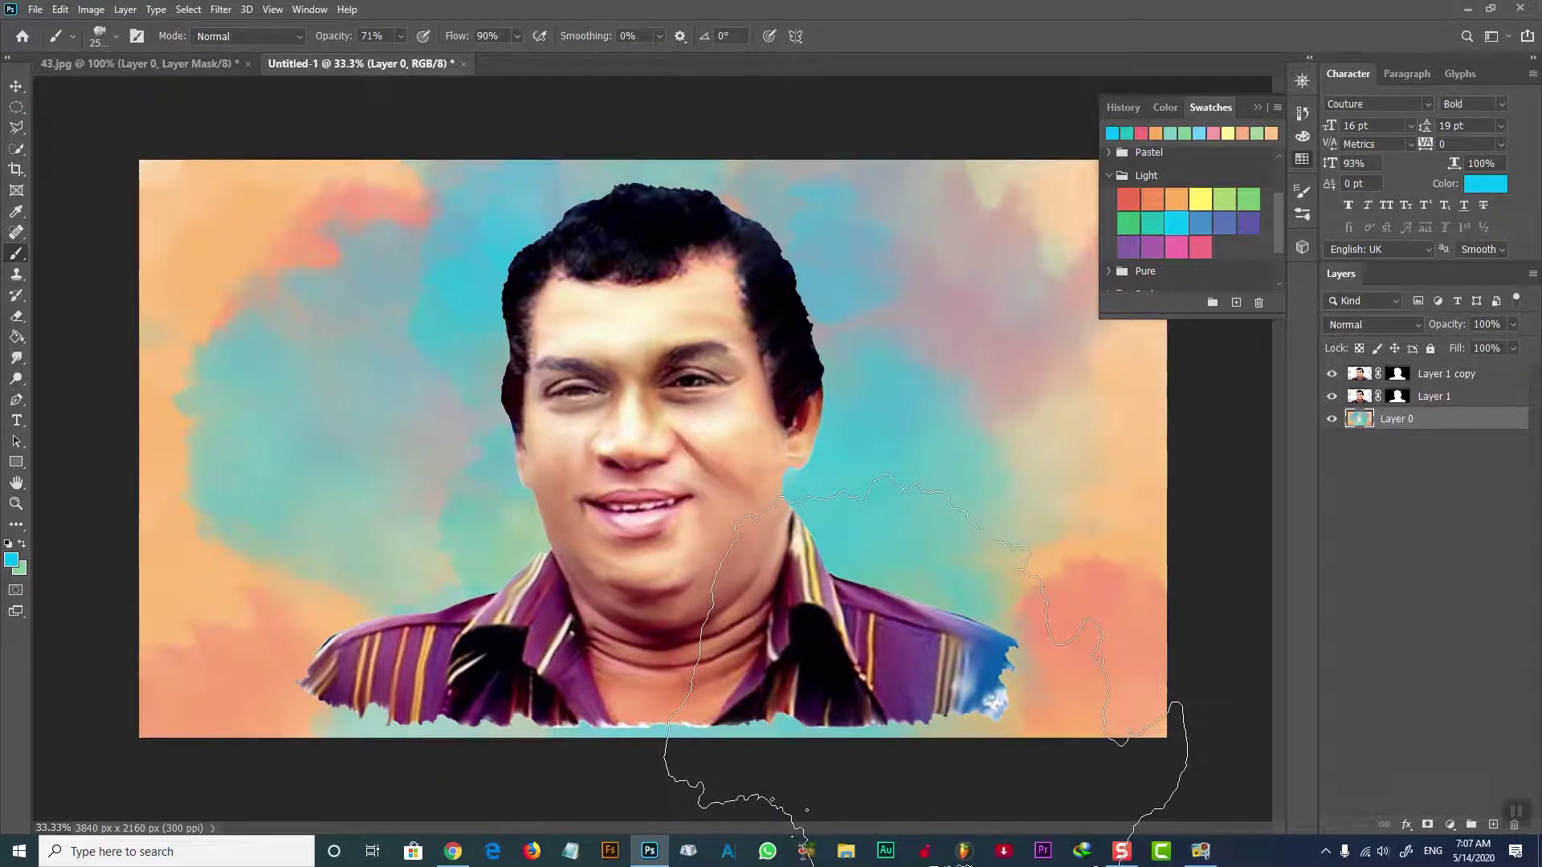
Step: Paint orange-red patches on the right background, undo a cyan stroke, and choose pink
left_click(1127, 200)
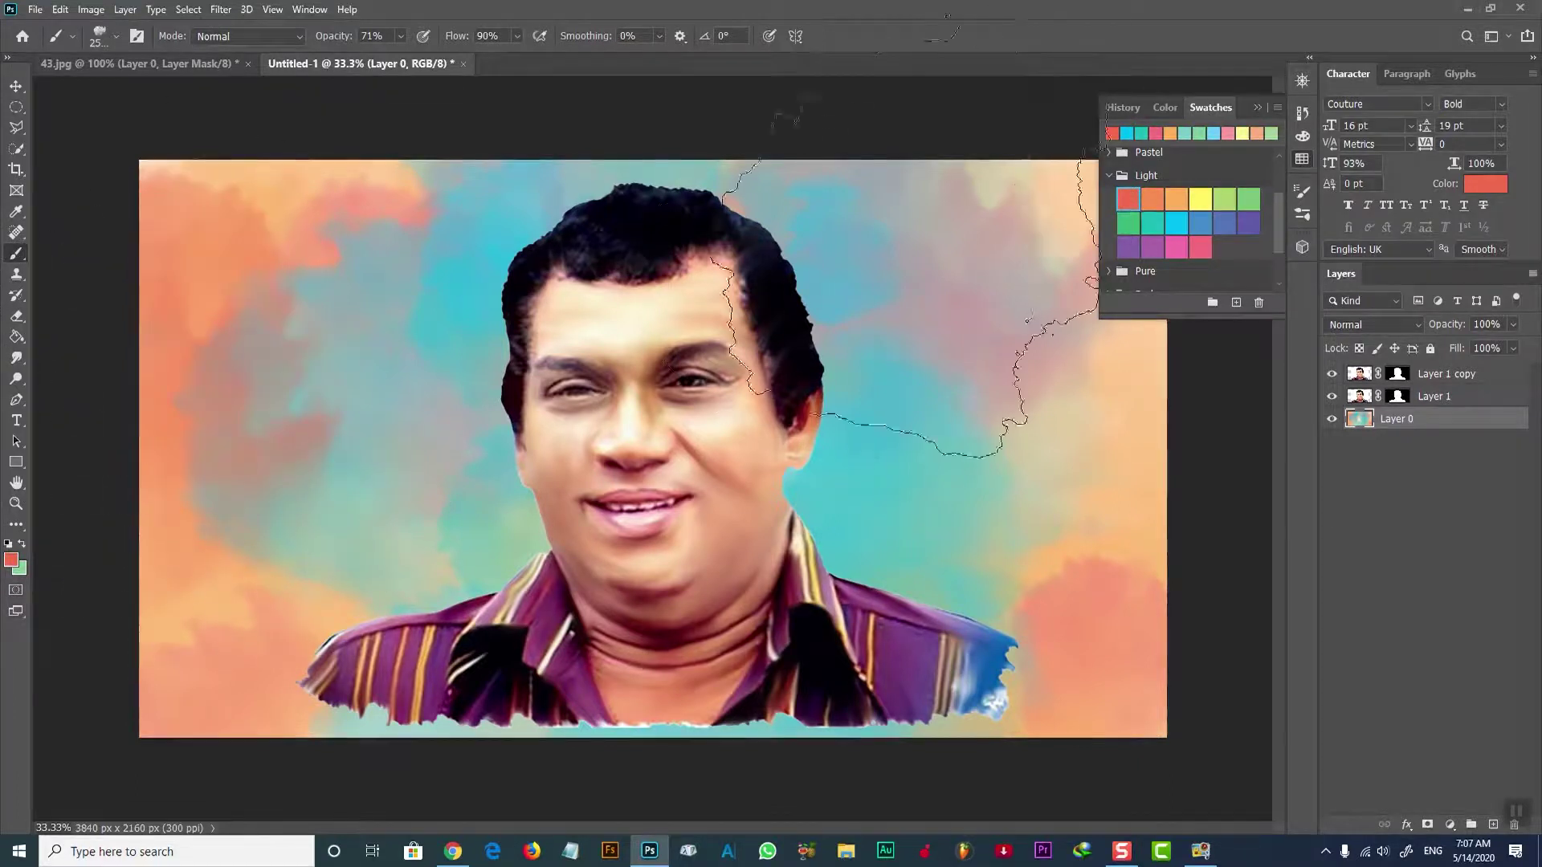
left_click(1028, 322)
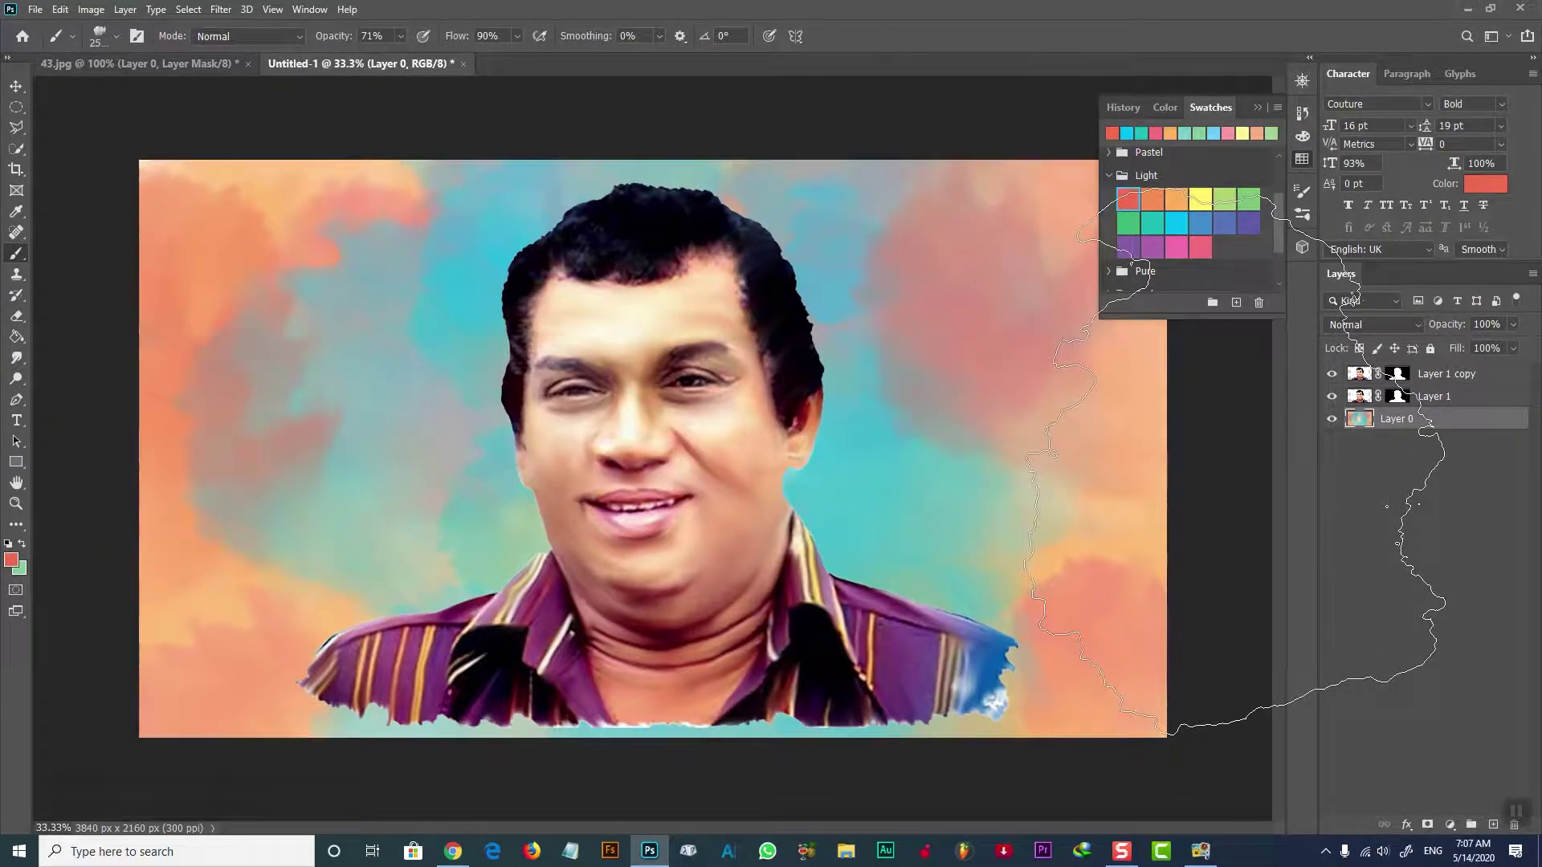
left_click(1234, 463)
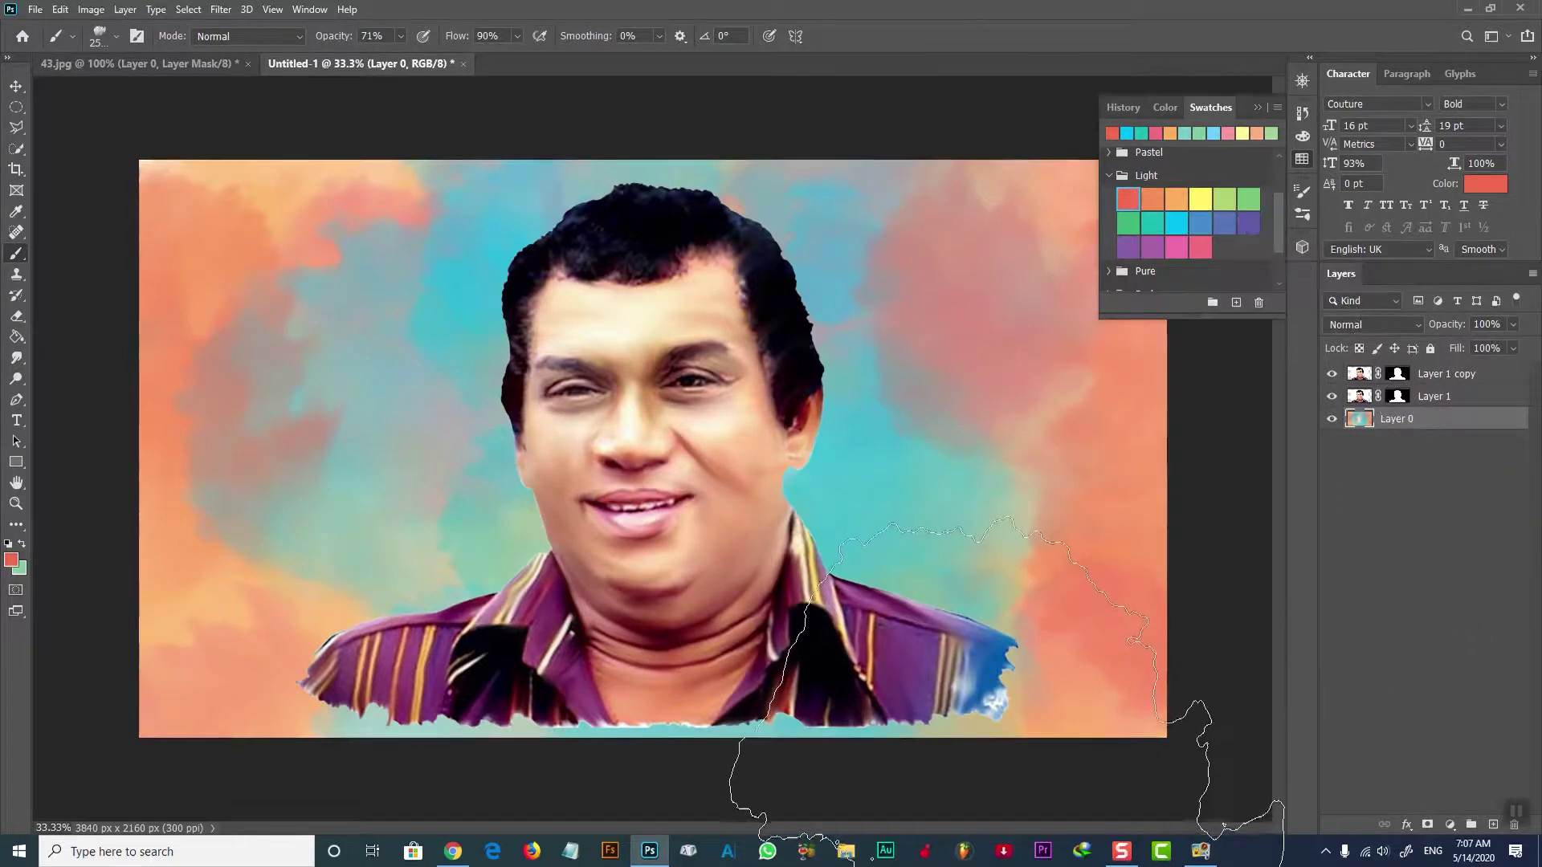
left_click(1192, 227)
left_click_drag(980, 361, 414, 429)
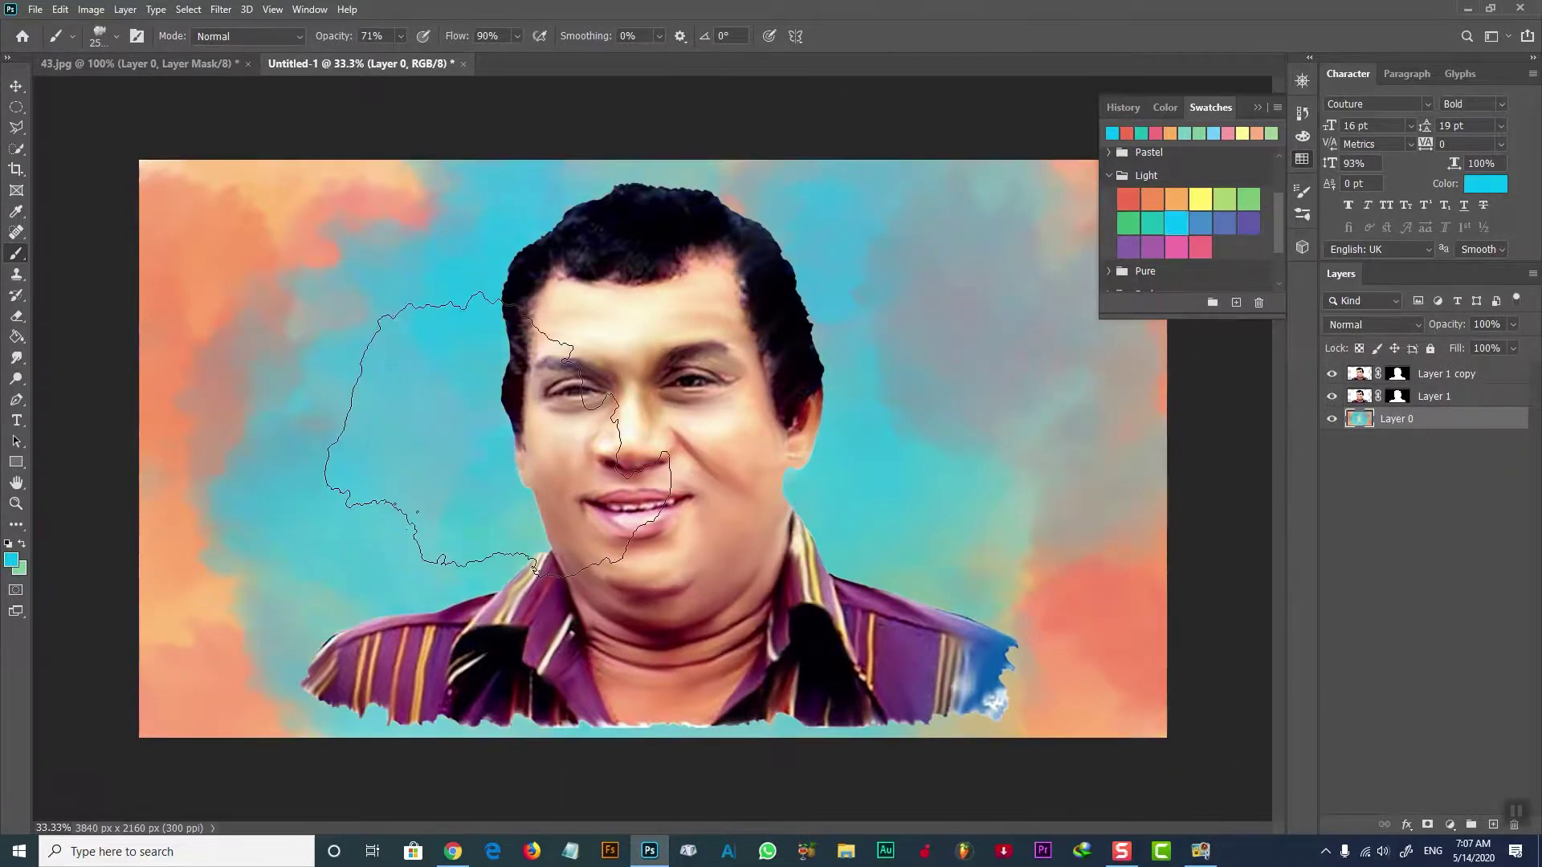
key("ctrl+z")
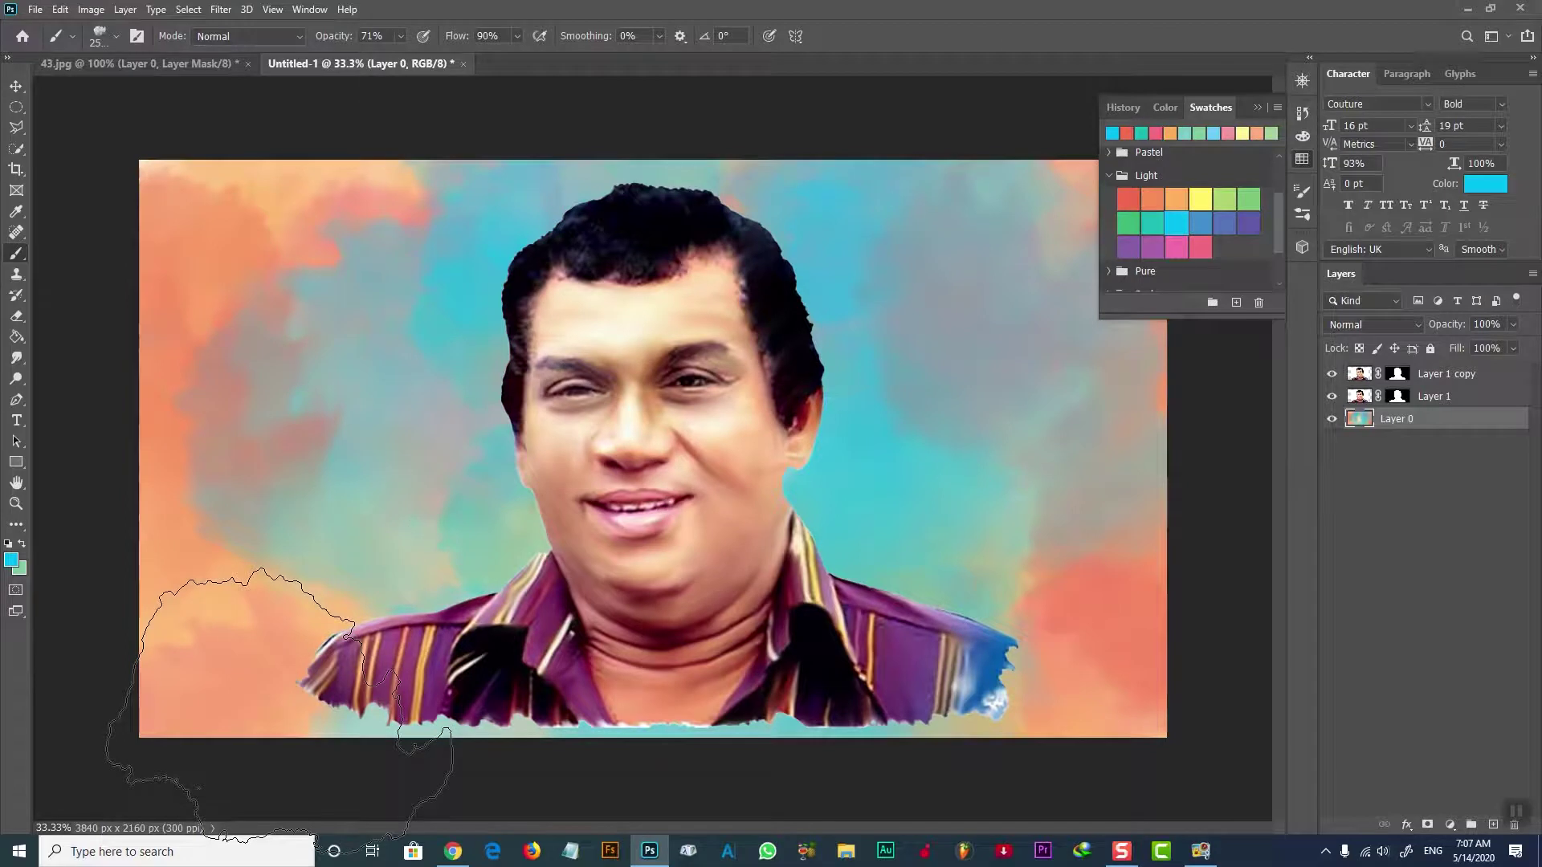
left_click(1177, 248)
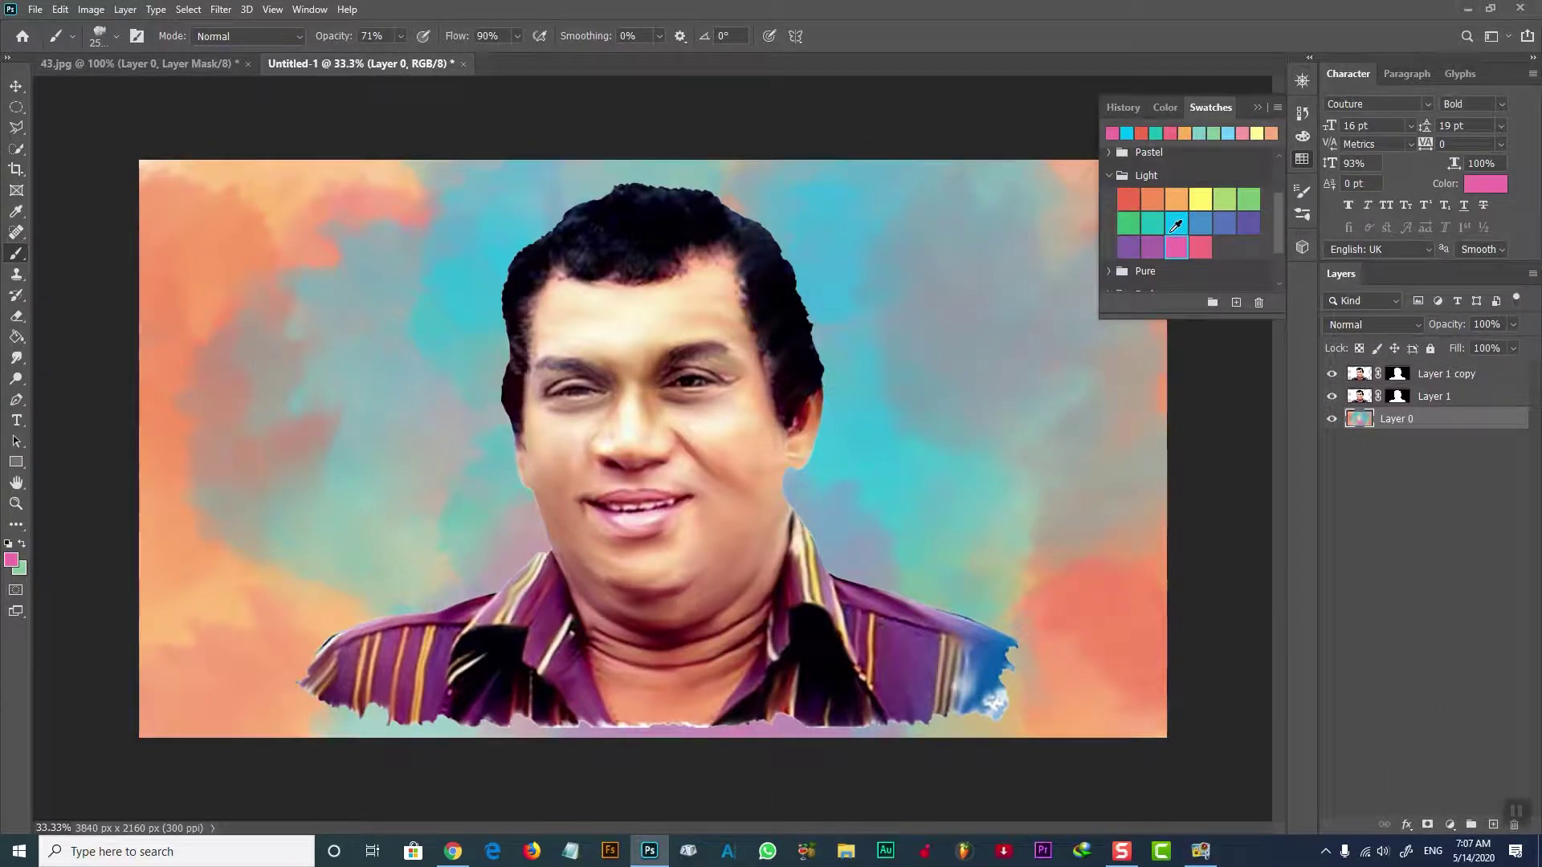
left_click(1257, 109)
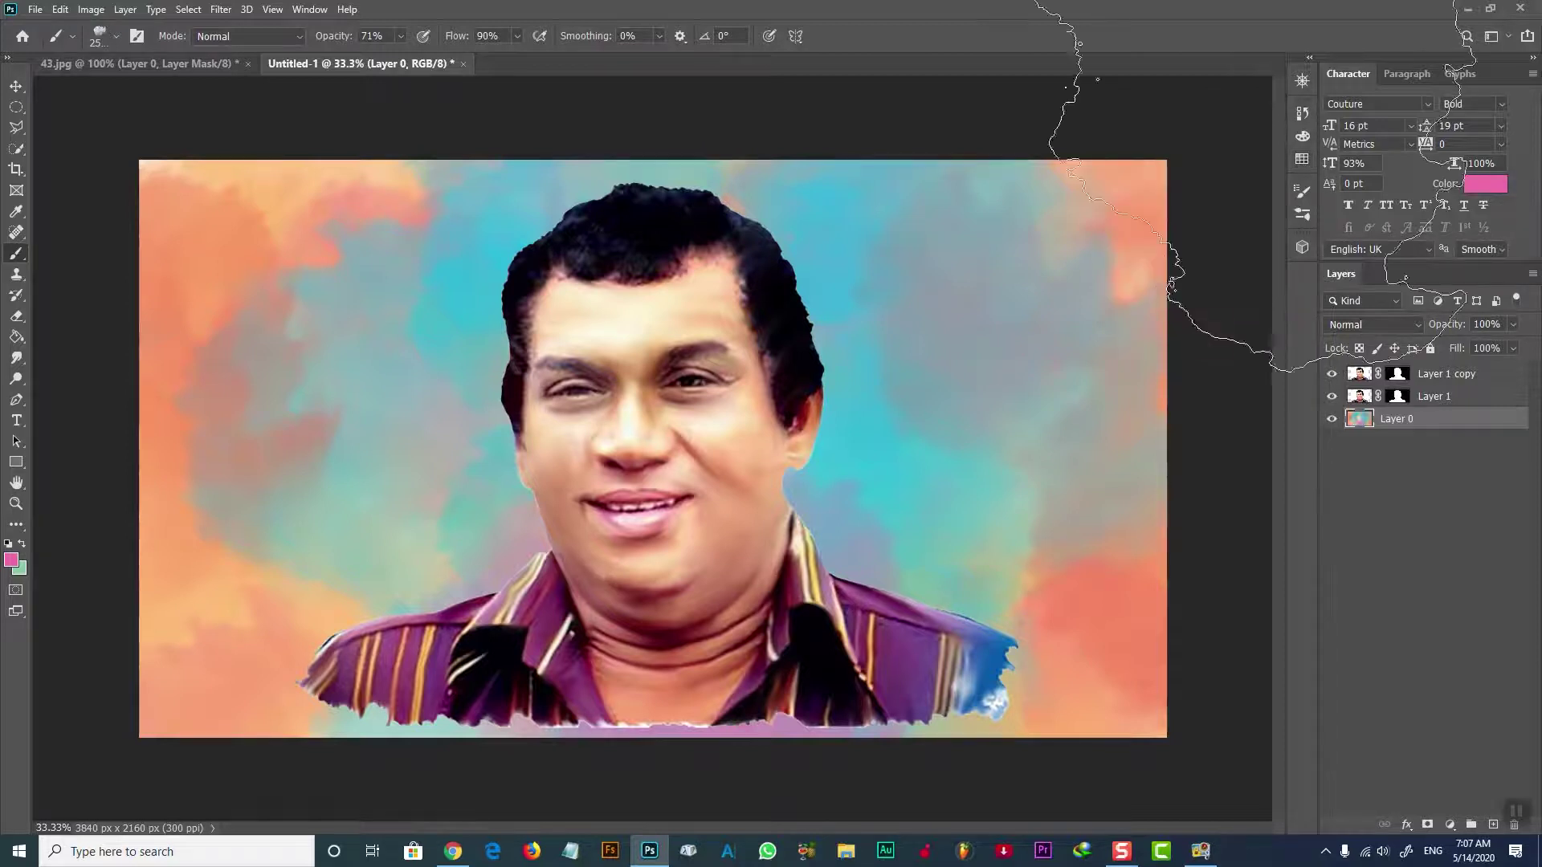
left_click(16, 89)
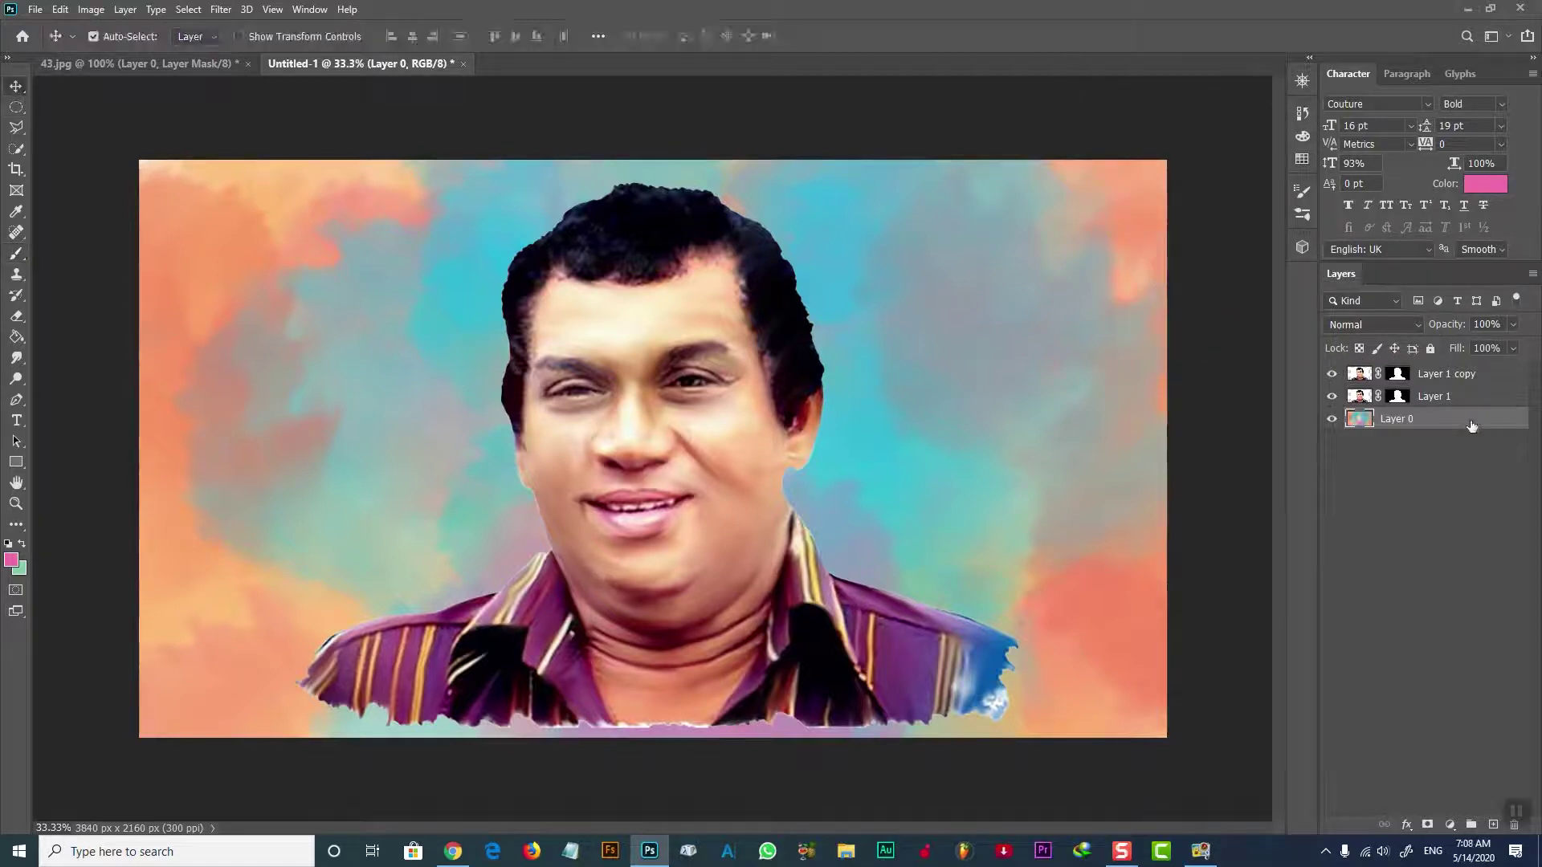
Step: Duplicate Layer 0 six times and group all seven background layers into Group 1
key("ctrl+j")
key("ctrl+j")
key("ctrl+j")
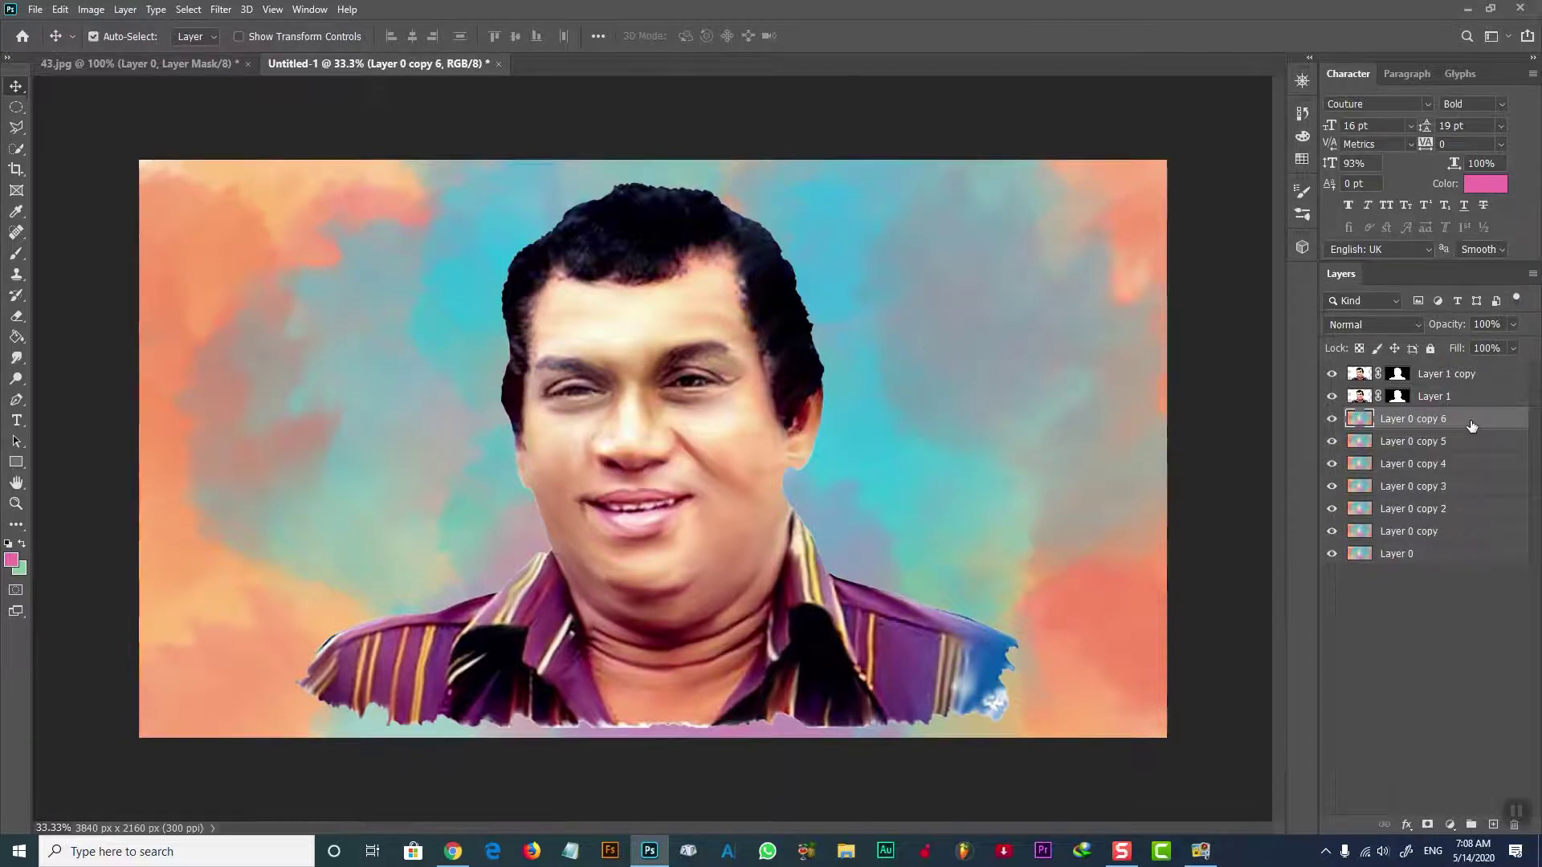
left_click(1459, 554, "shift")
key("ctrl+g")
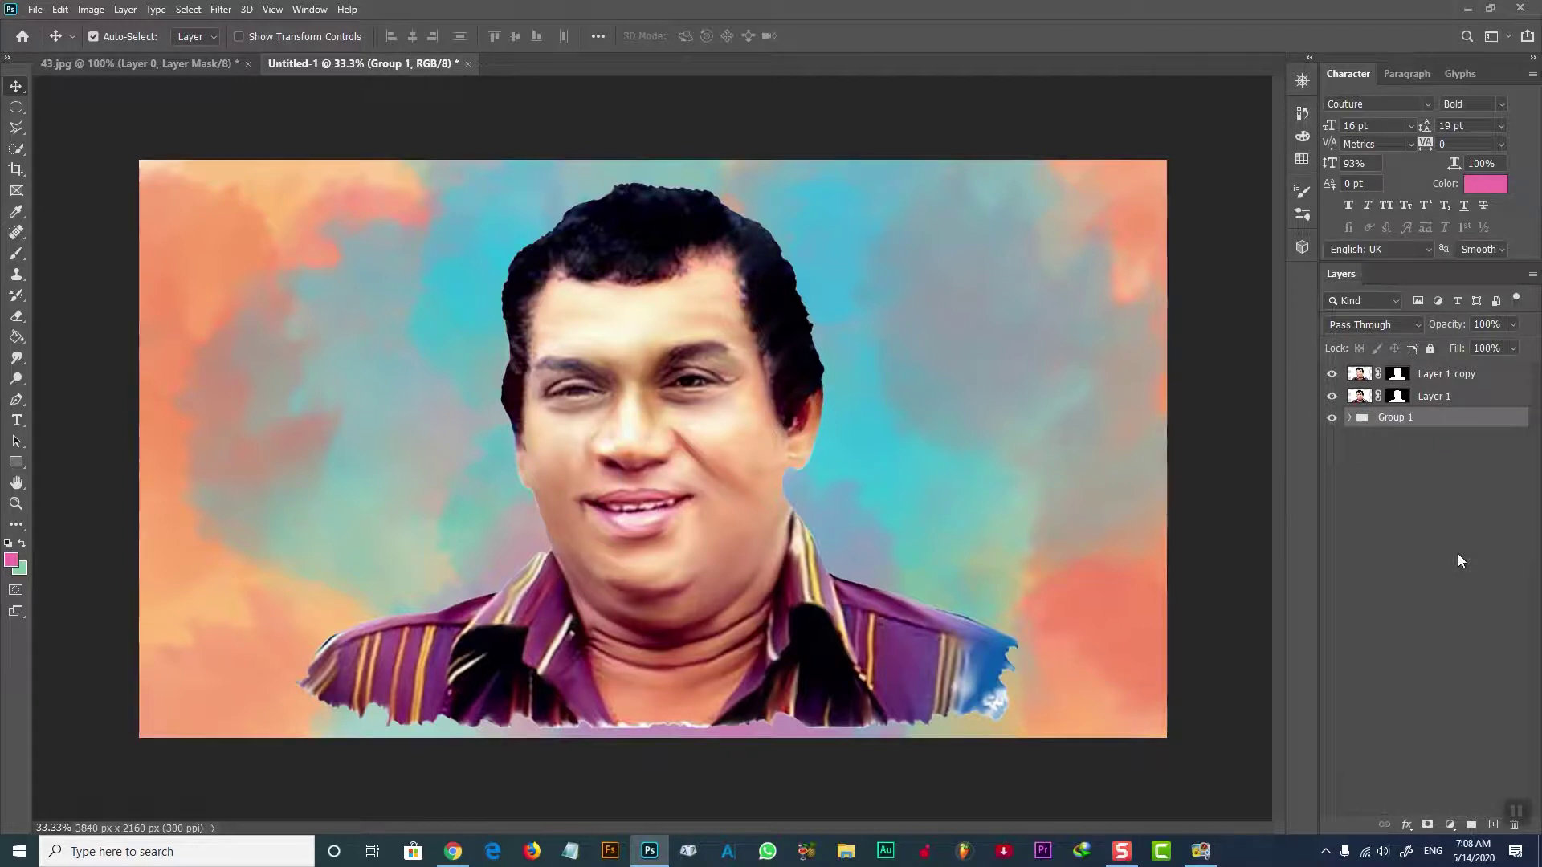
Step: Raise Layer 1 copy and erase the ragged lower-left and right shirt edges
left_click(1446, 372)
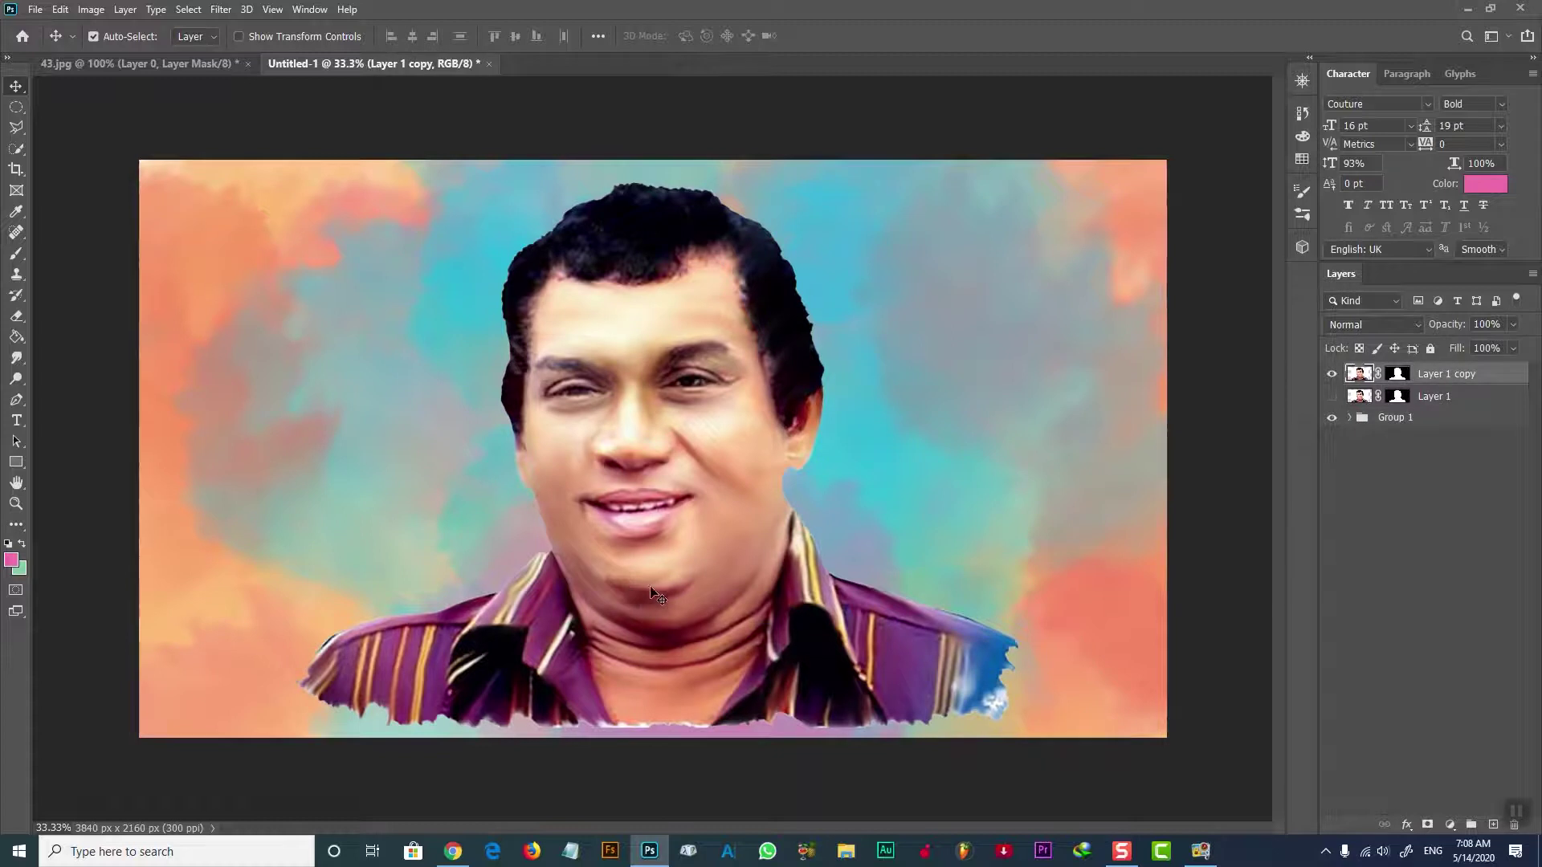
left_click_drag(650, 586, 655, 567)
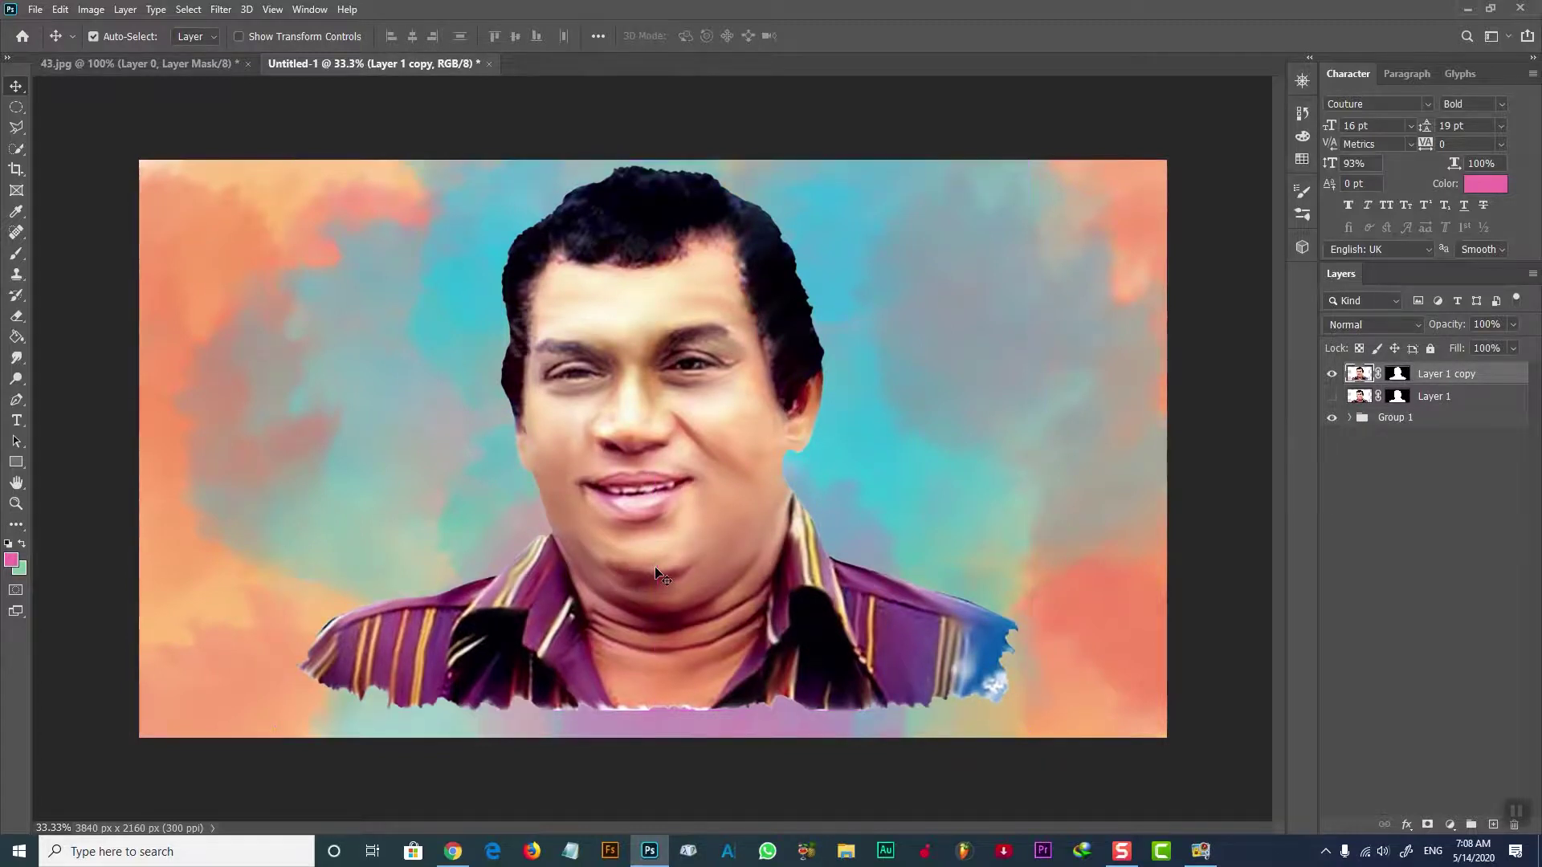
left_click_drag(655, 620, 723, 289)
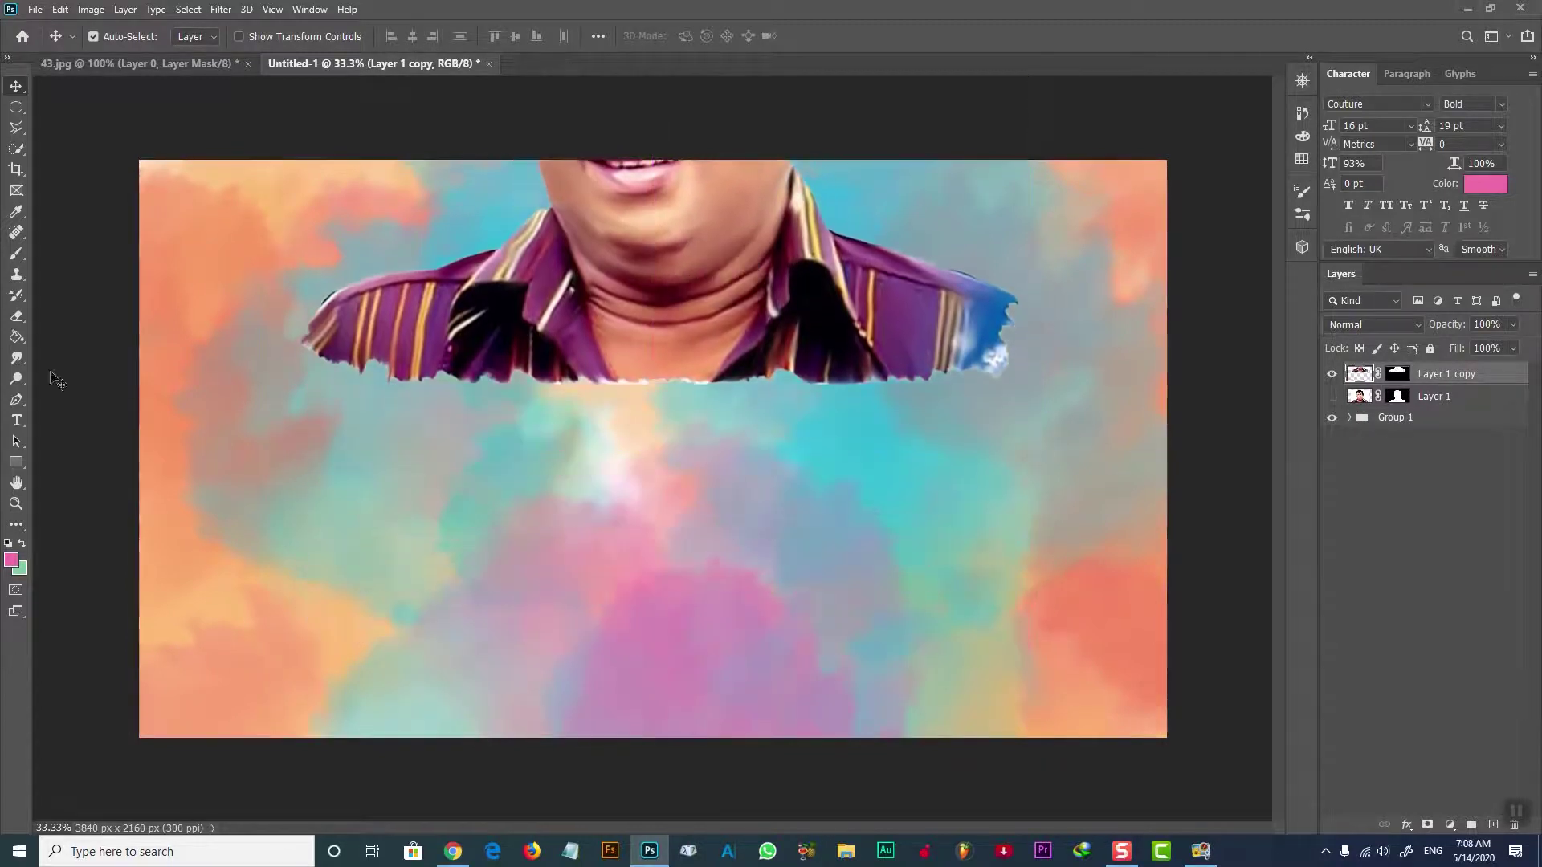
right_click(16, 315)
left_click(80, 313)
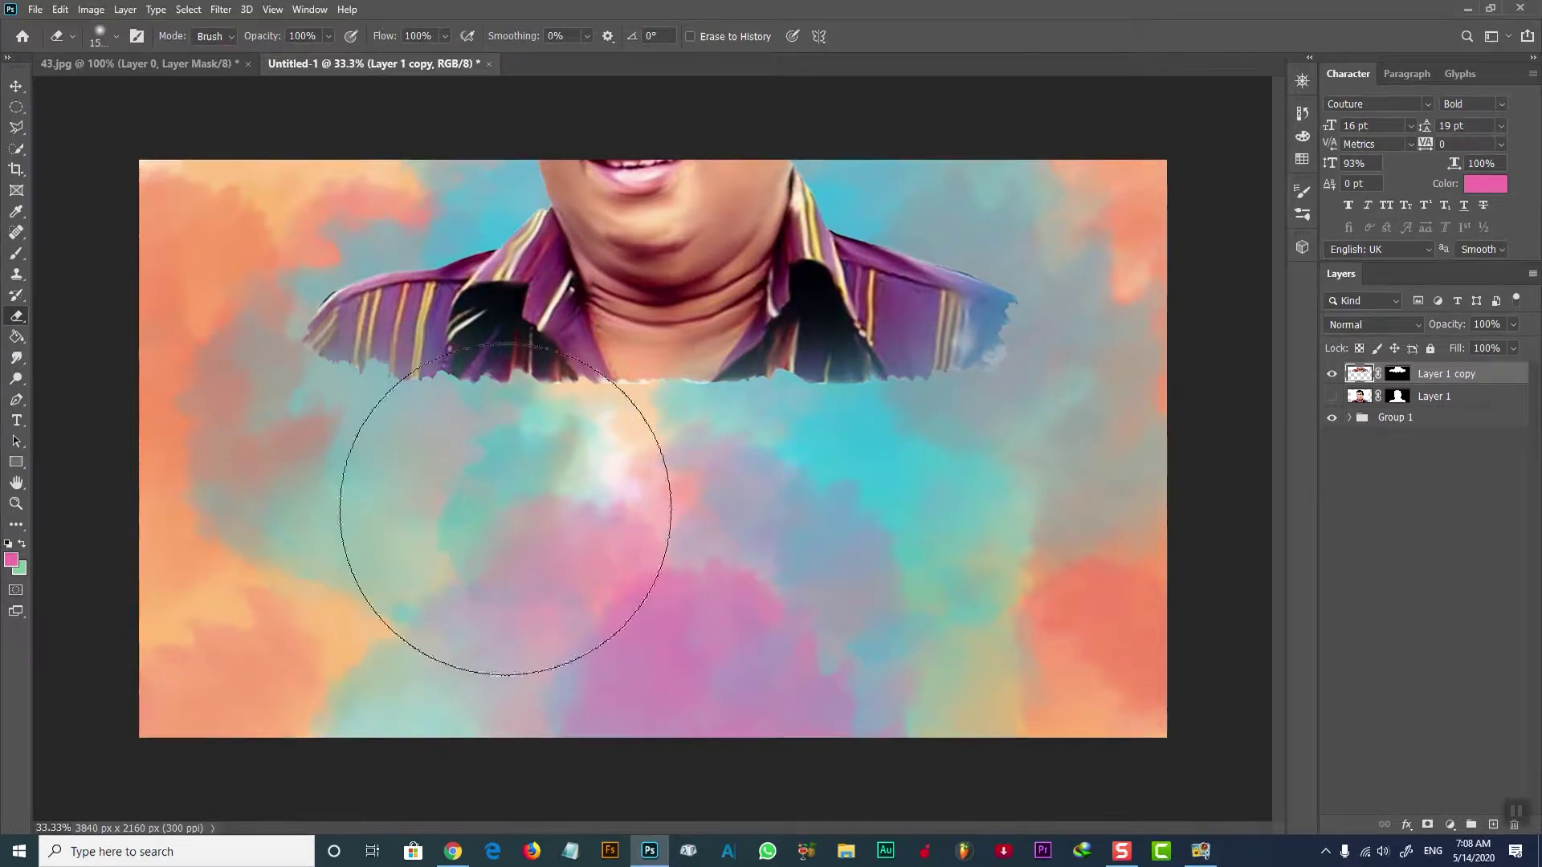
left_click_drag(1050, 441, 1049, 468)
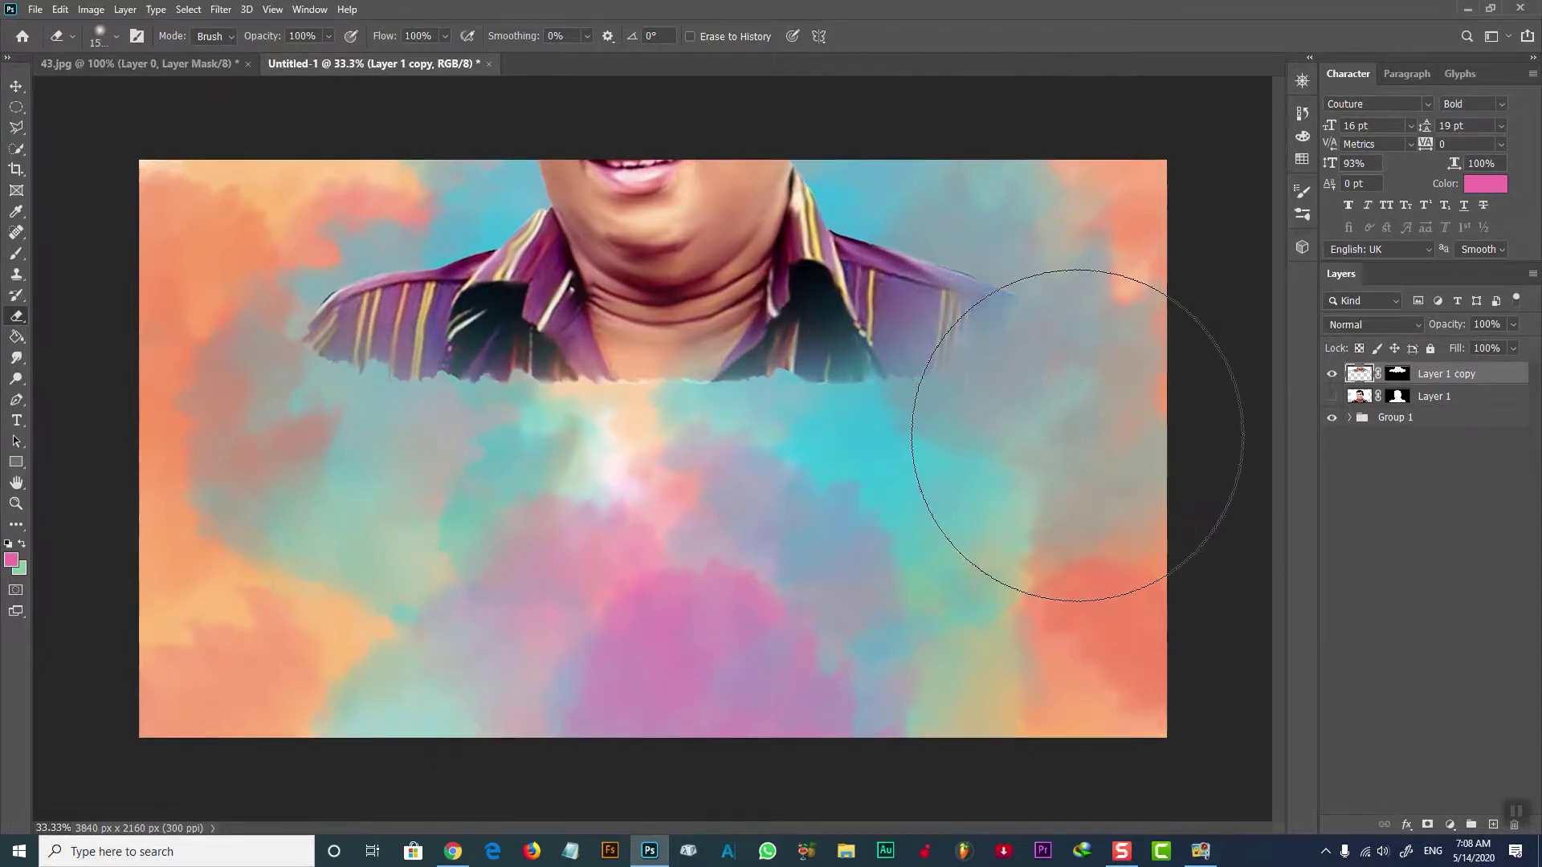
left_click_drag(248, 465, 258, 474)
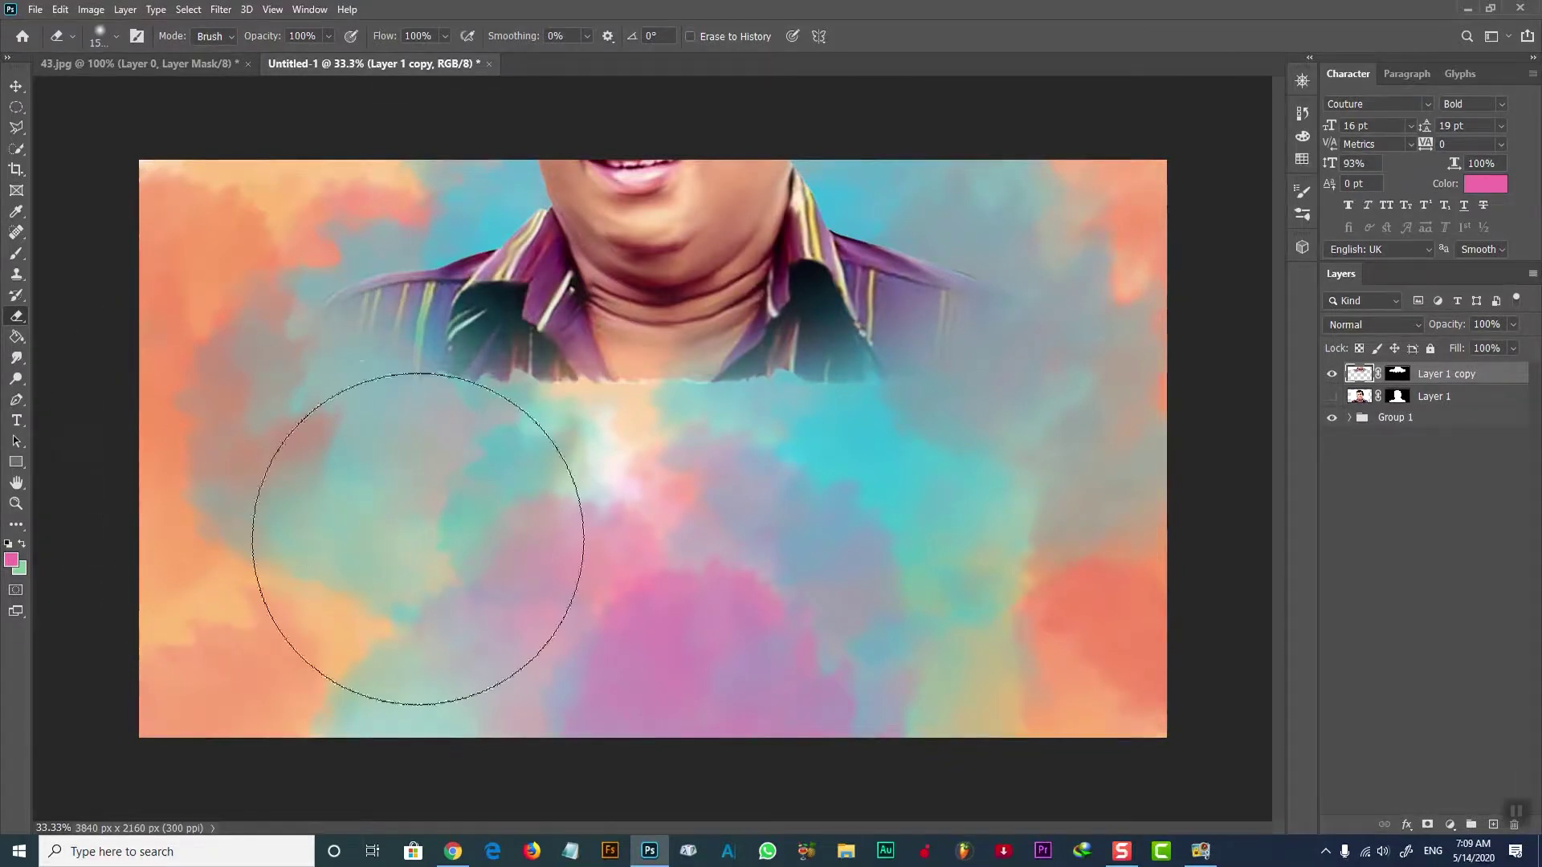
left_click_drag(417, 530, 82, 241)
Step: Erase the remaining shirt bottom with a 367 px soft eraser, then lower the portrait back
left_click(116, 36)
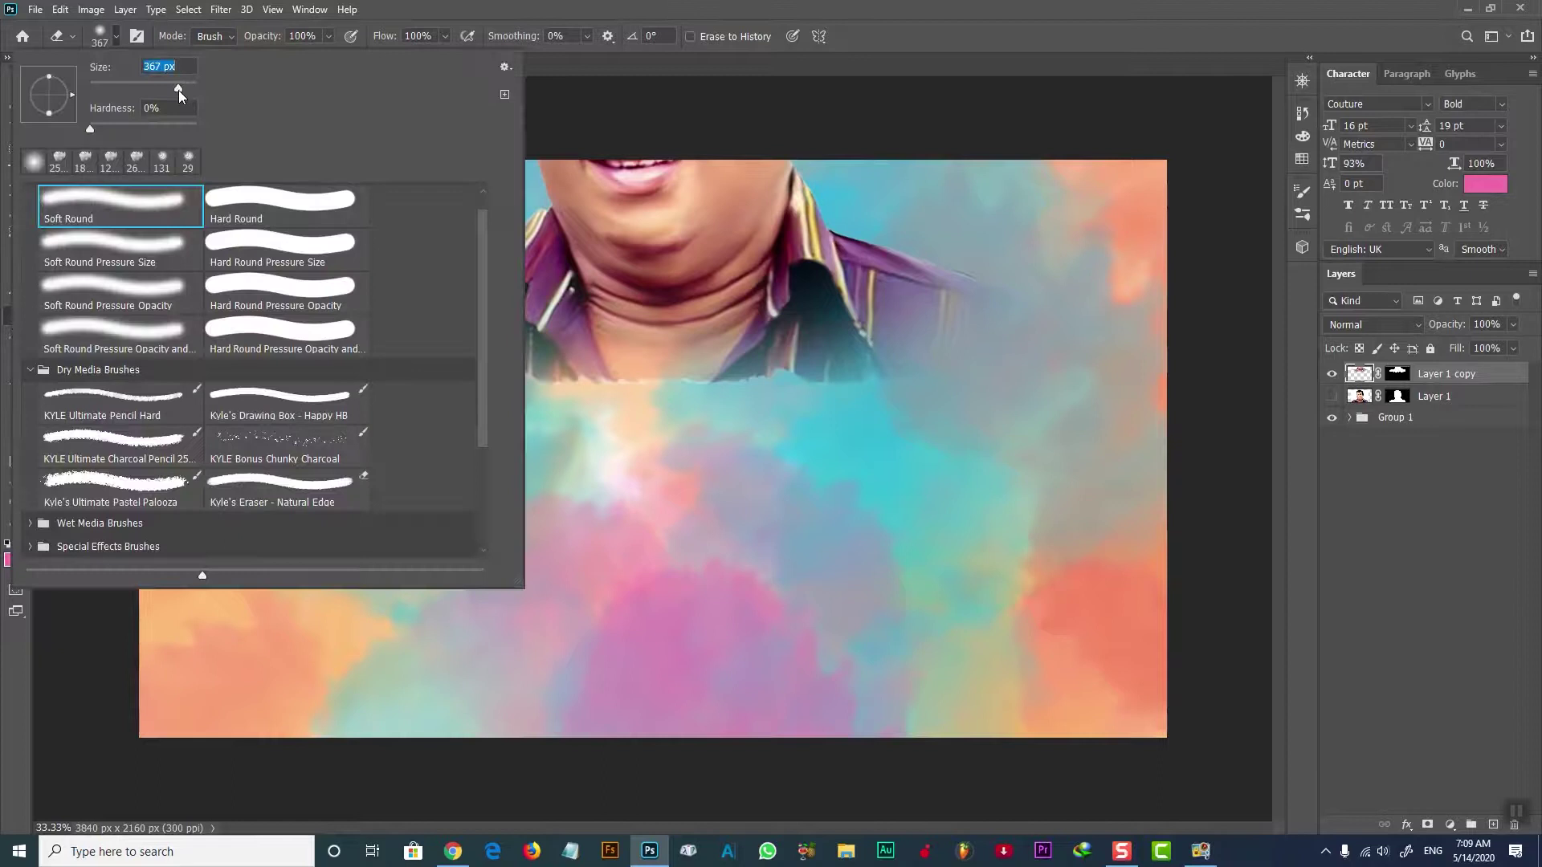
key("Return")
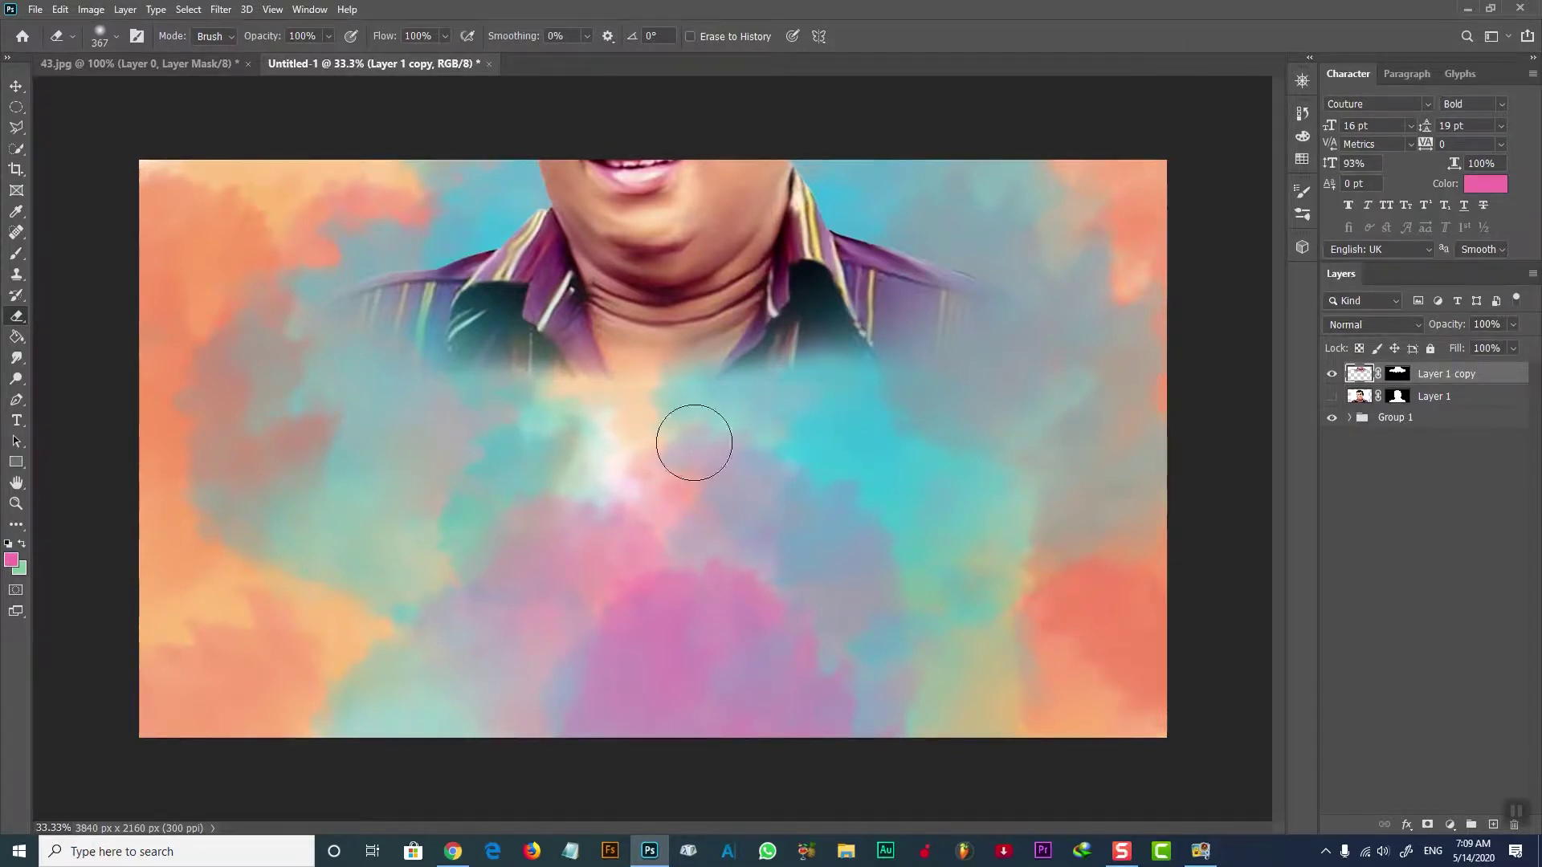
mouse_move(606, 441)
left_mouse_down()
mouse_move(809, 413)
mouse_move(899, 431)
left_mouse_up()
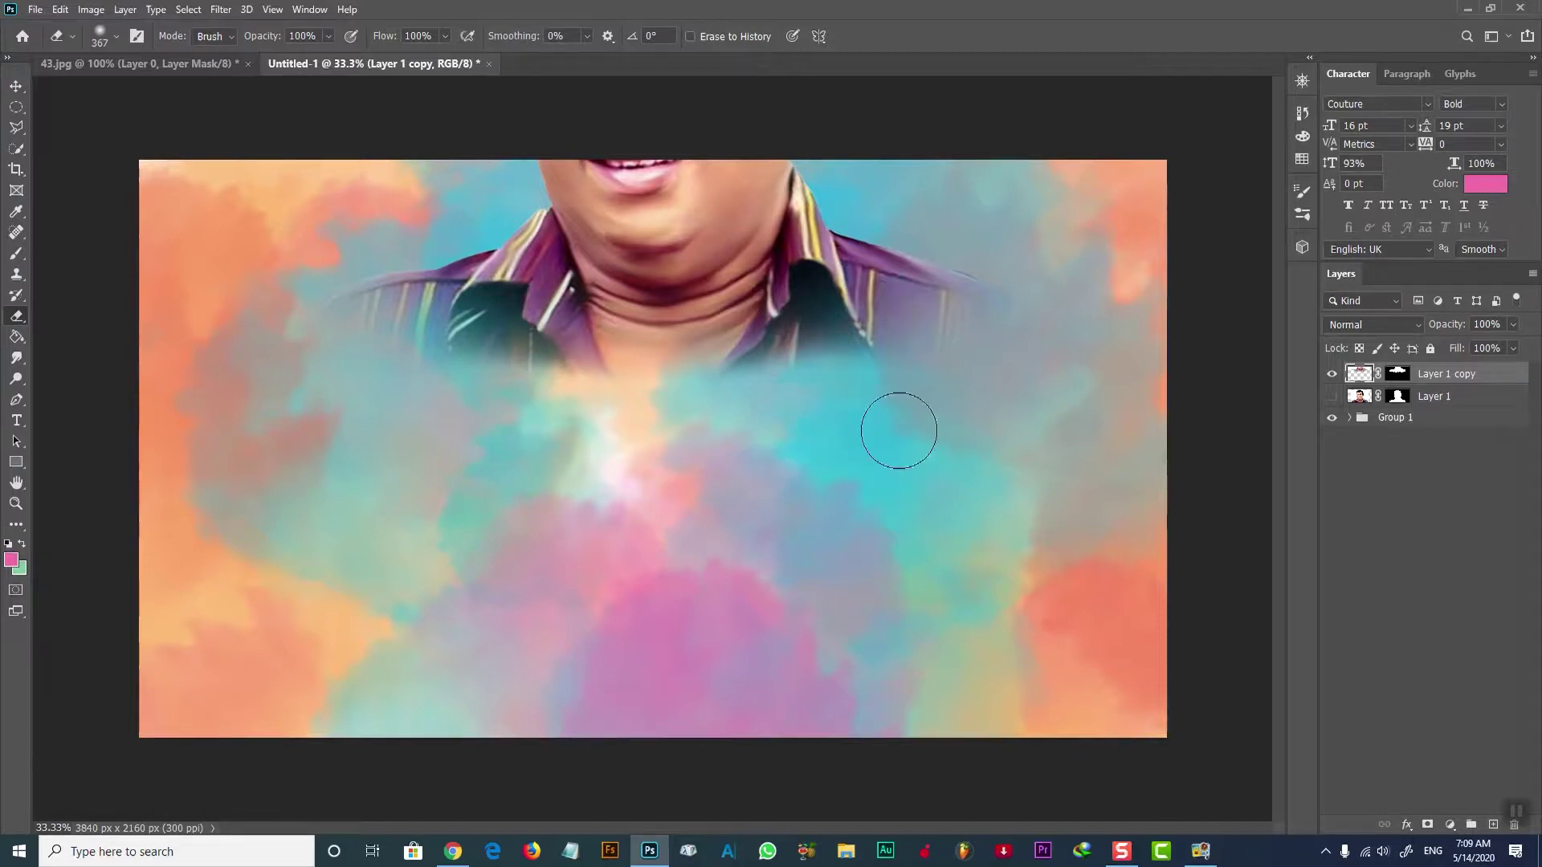
key("v")
left_click_drag(655, 205, 663, 512)
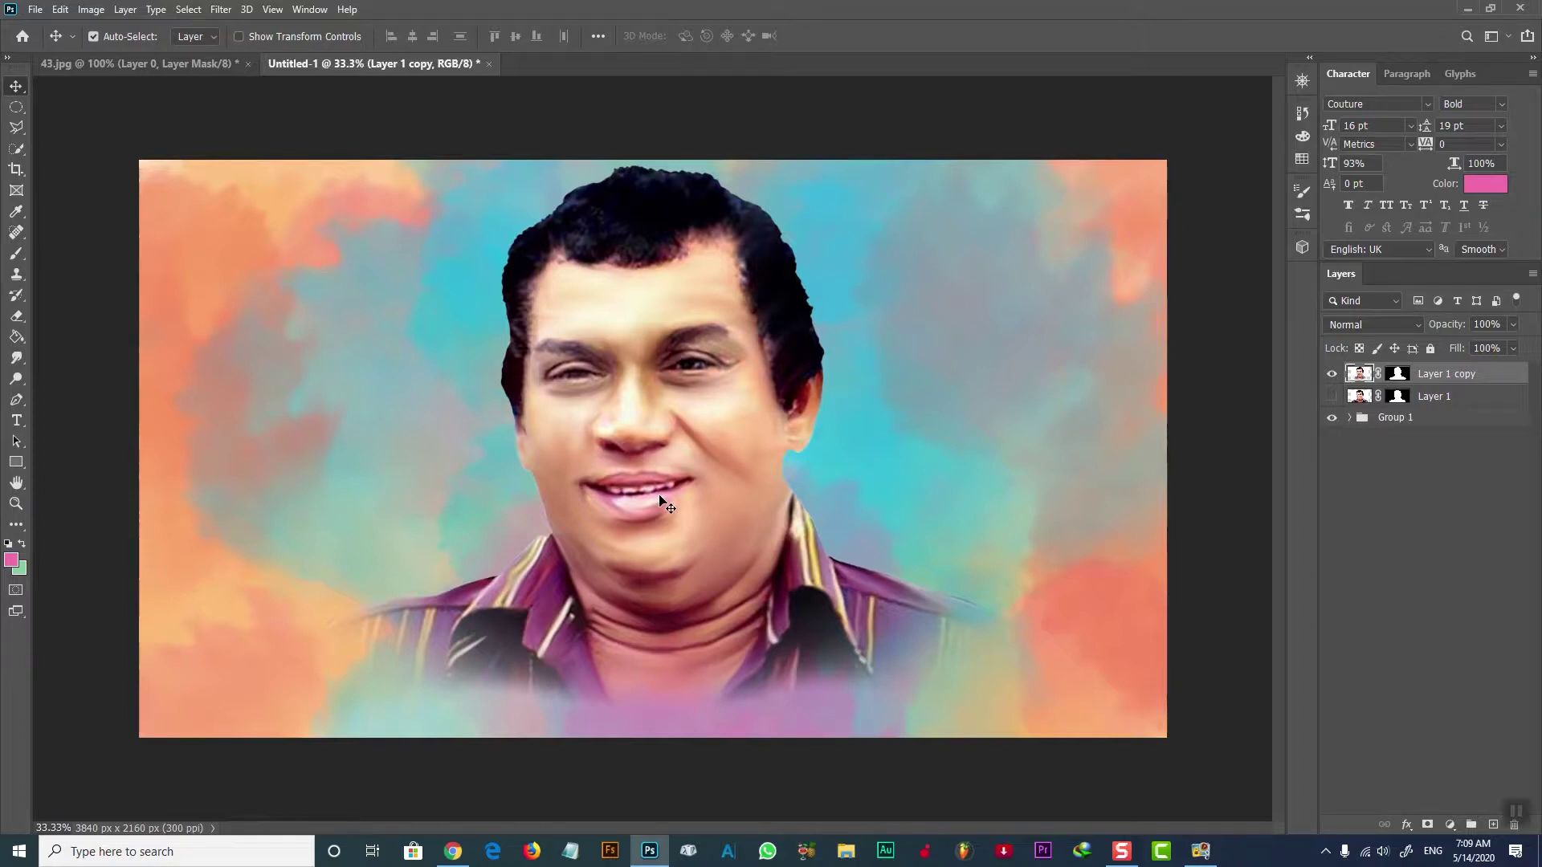
Step: Duplicate Layer 1 copy twice into Layer 1 copy 2 and Layer 1 copy 3
key("ctrl+j")
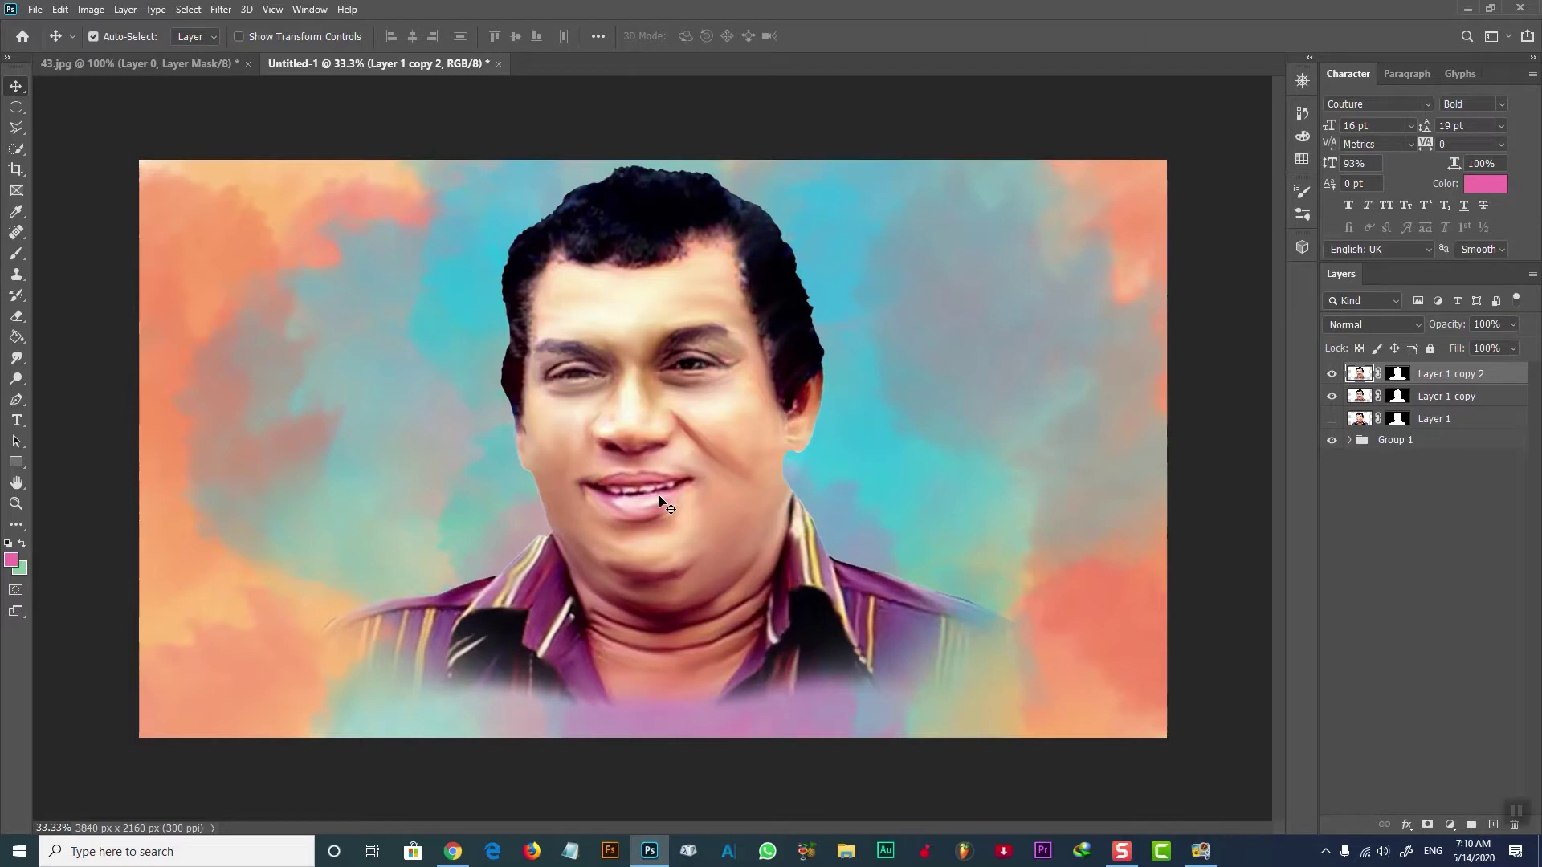
key("ctrl+j")
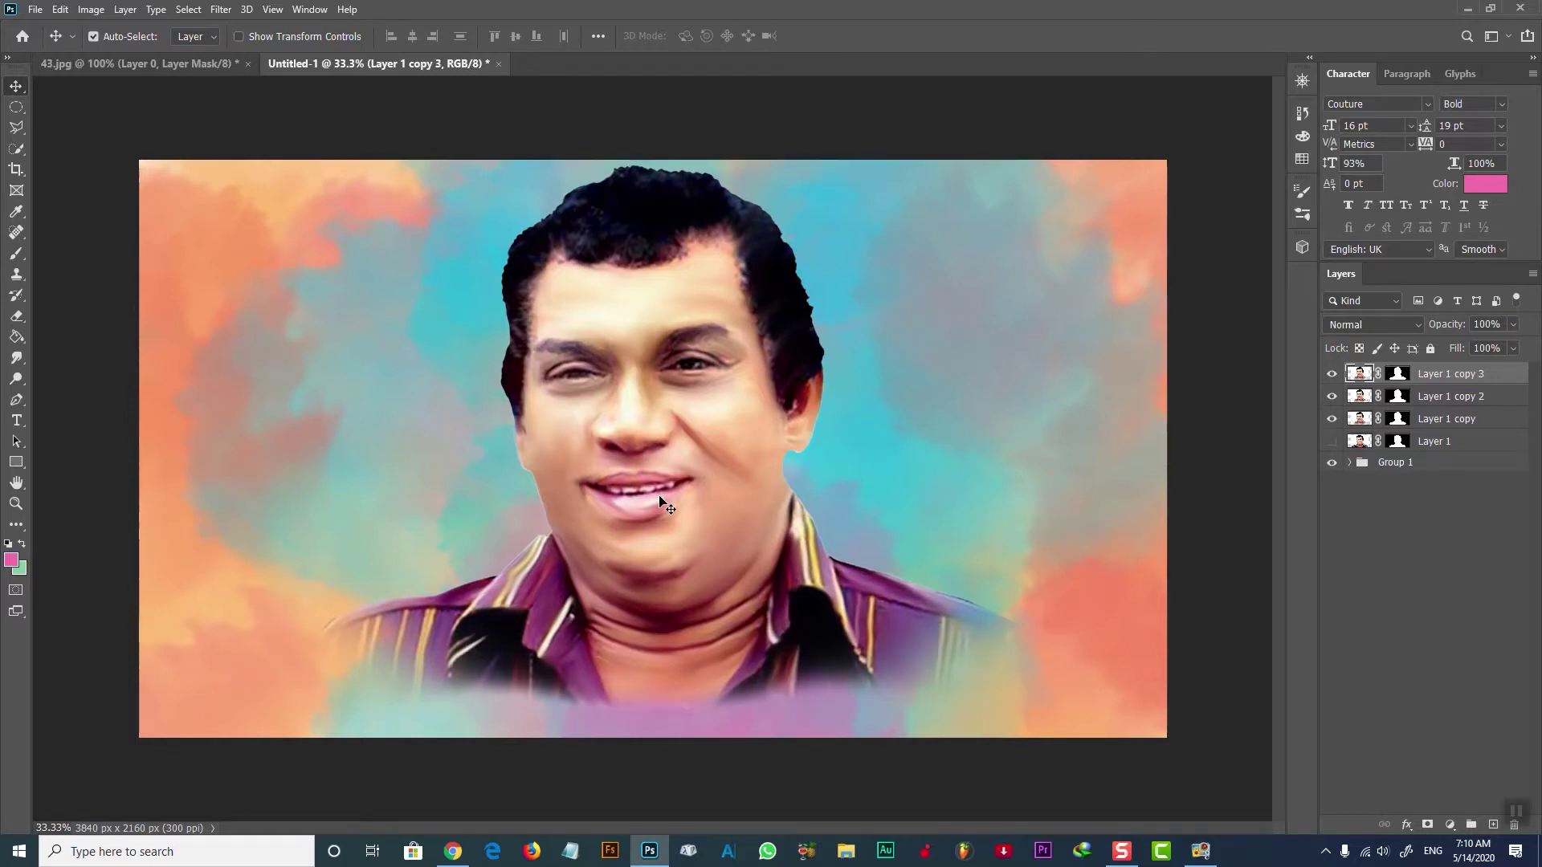